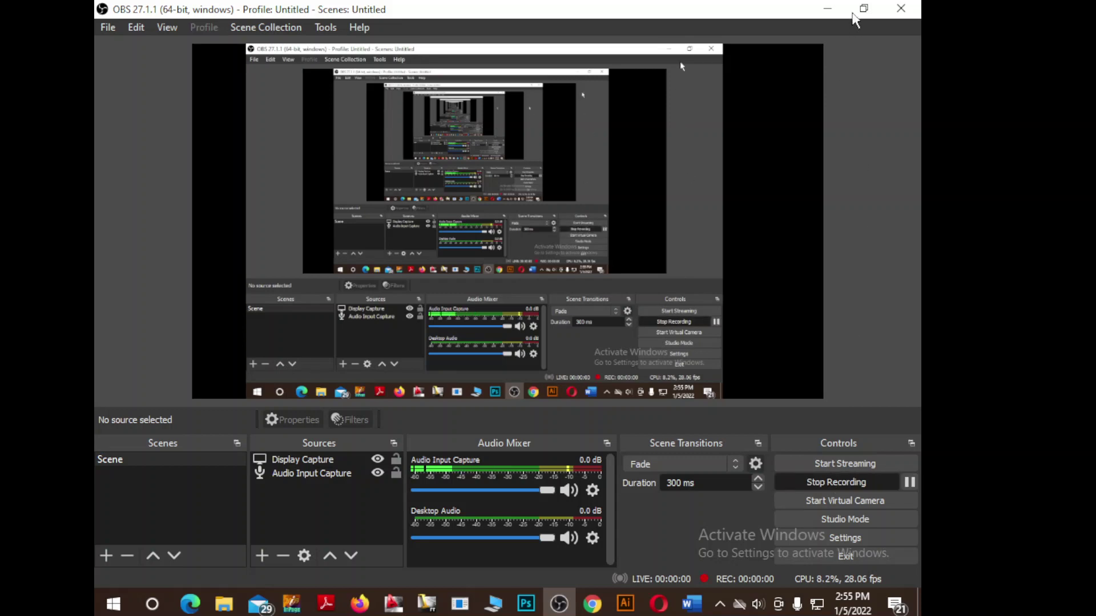
Start the OBS Studio screen recording with the blank Word document showing.
{"action": "left_click", "coordinate": [828, 9]}
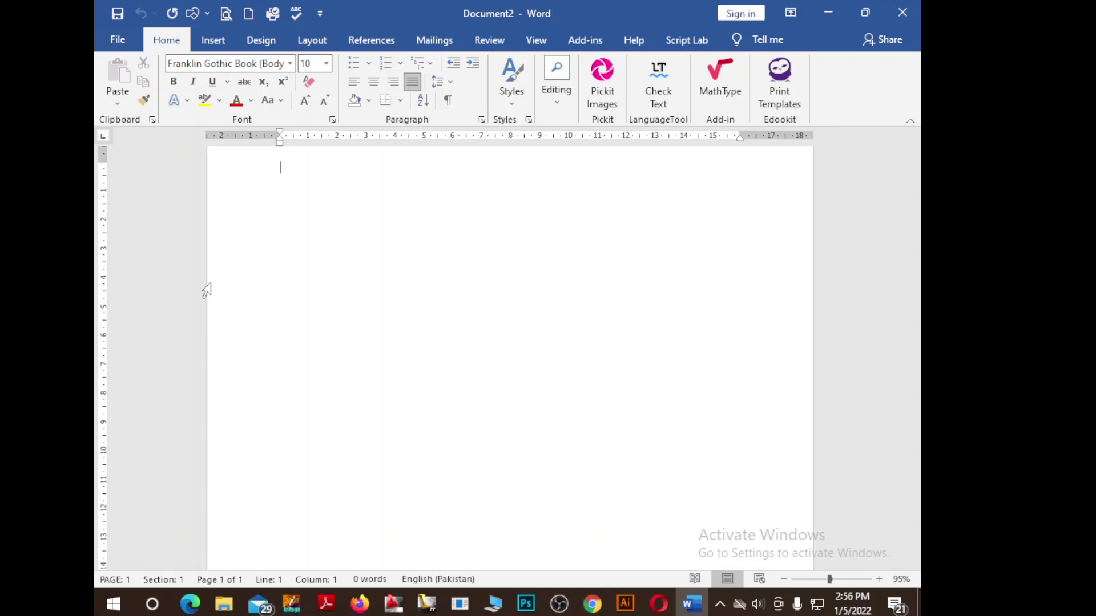
Launch Word from Start search, create a blank document, hide the Selection pane, and close Document3.
{"action": "left_click", "coordinate": [121, 608]}
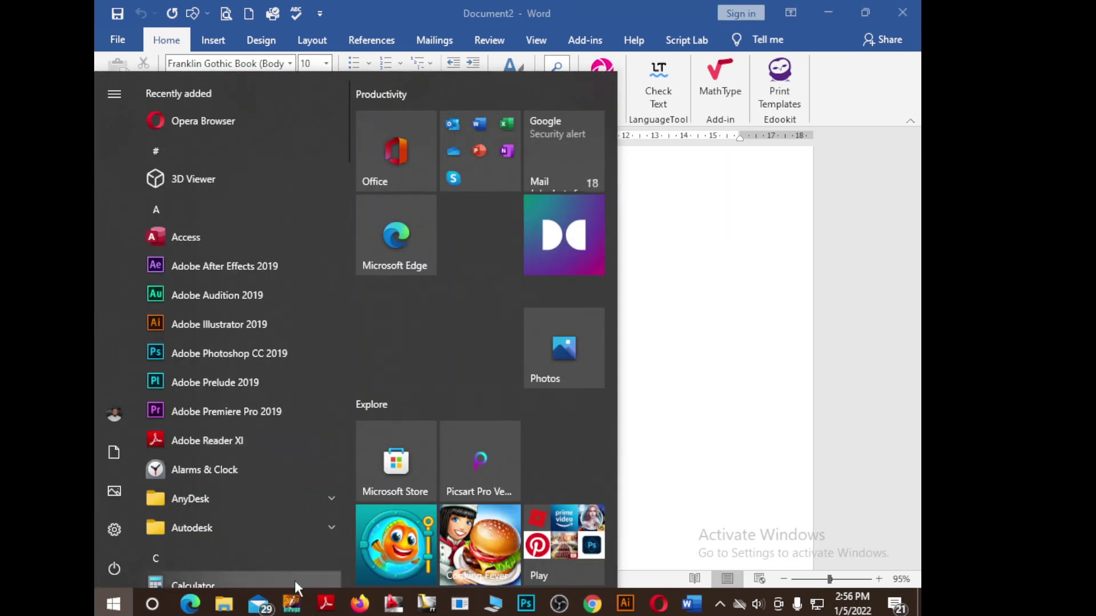
{"action": "type", "text": "word"}
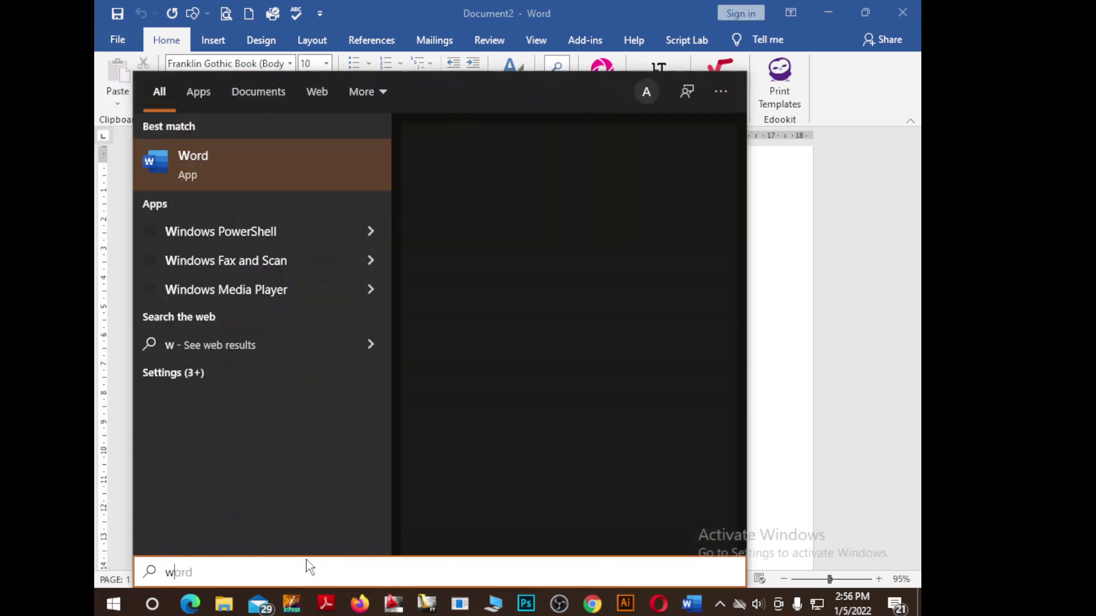
{"action": "left_click", "coordinate": [170, 177]}
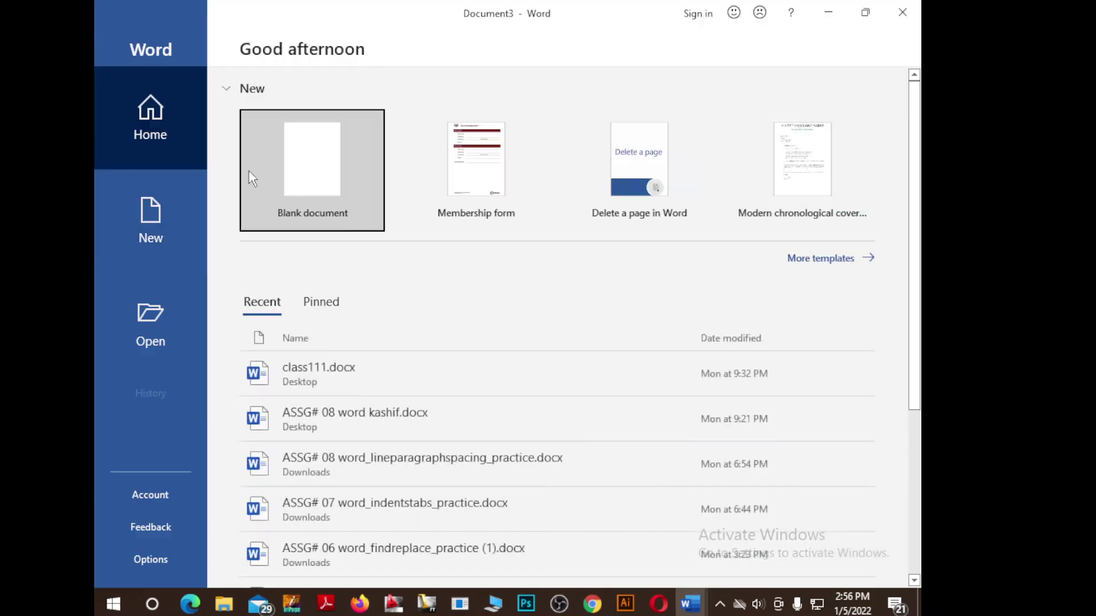
{"action": "left_click", "coordinate": [314, 192]}
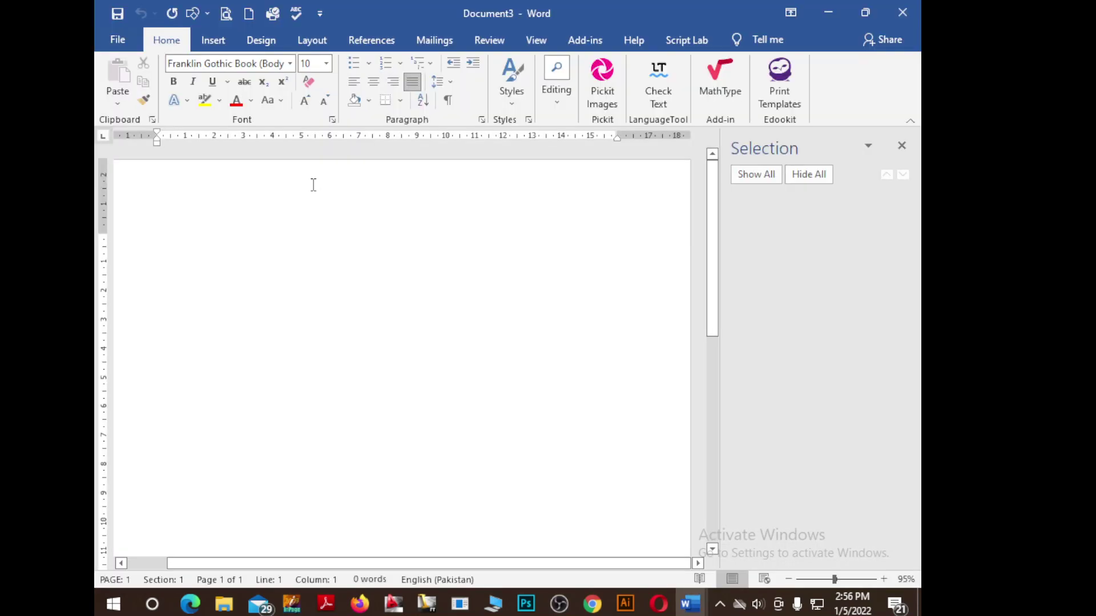
{"action": "left_click", "coordinate": [901, 146]}
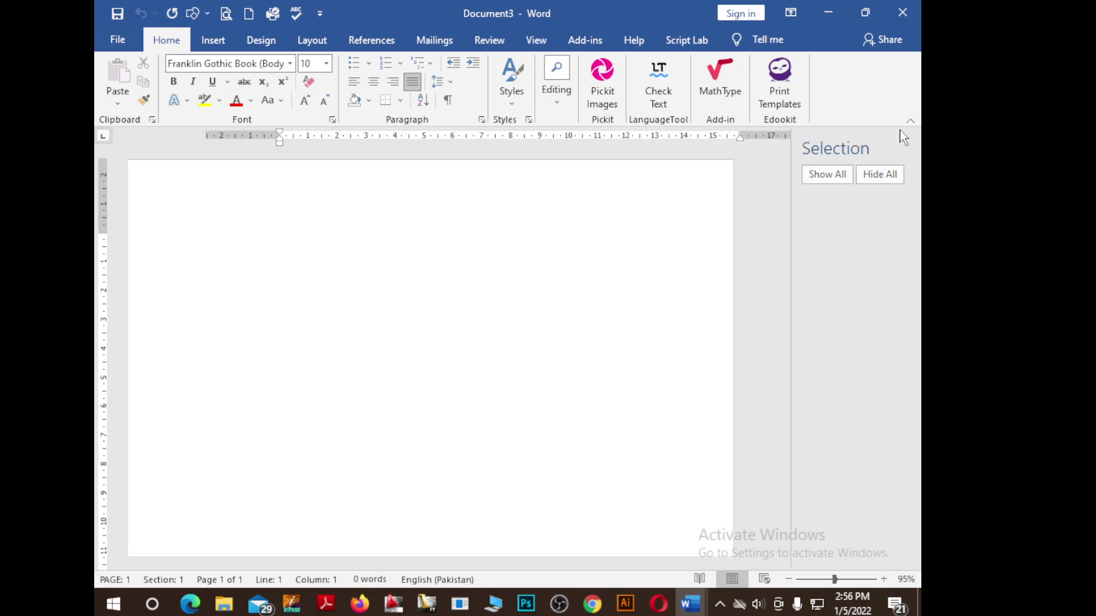
{"action": "left_click", "coordinate": [902, 12]}
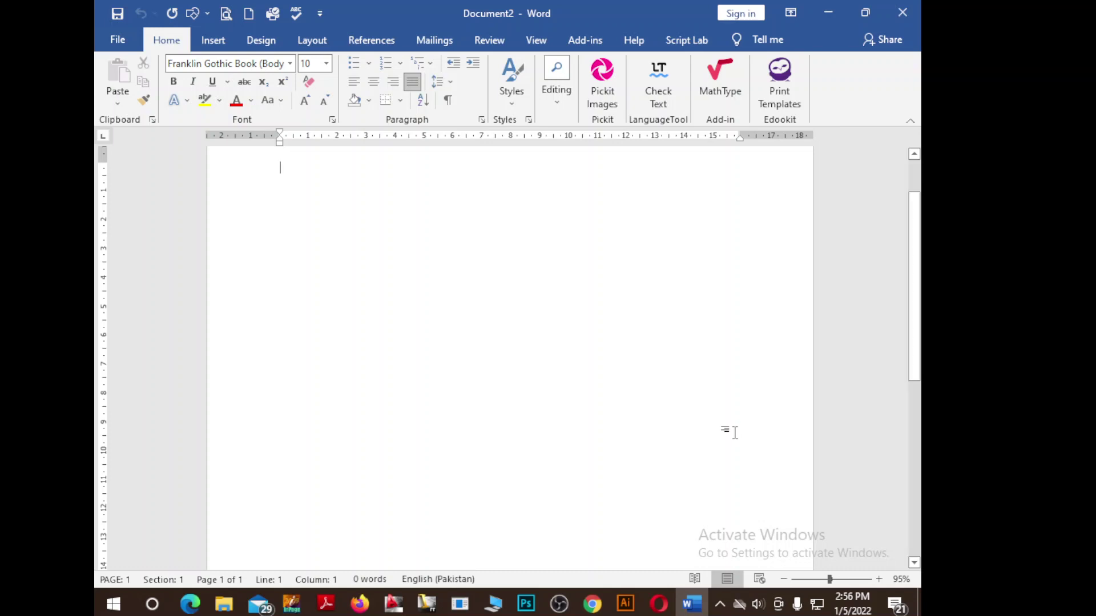
Relaunch Word with winword from Run into a blank Document4 with the Selection pane hidden.
{"action": "key", "text": "super+r"}
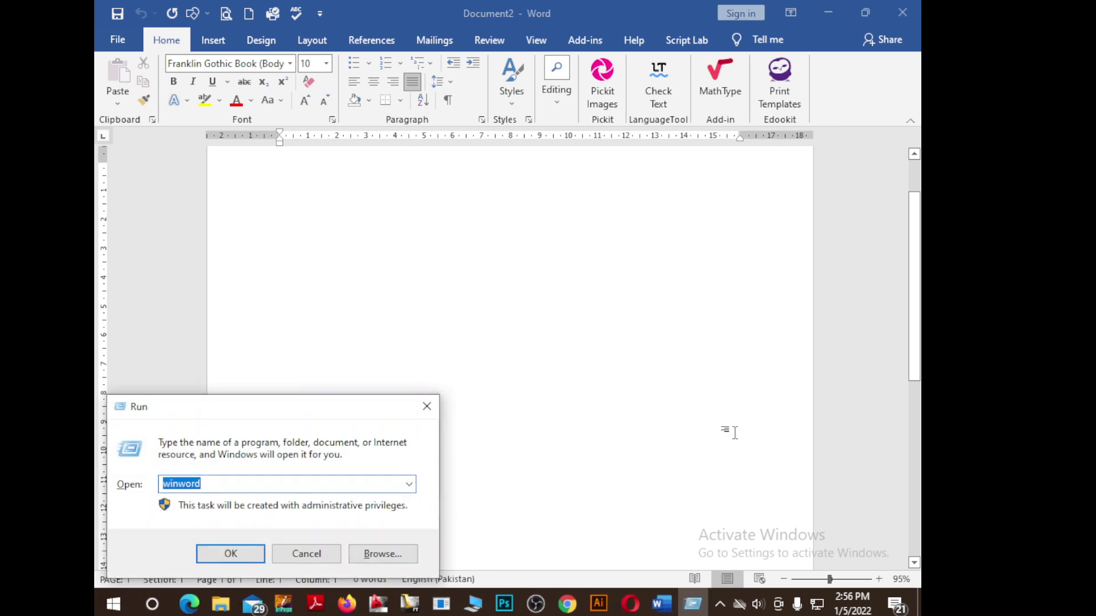
{"action": "type", "text": "win"}
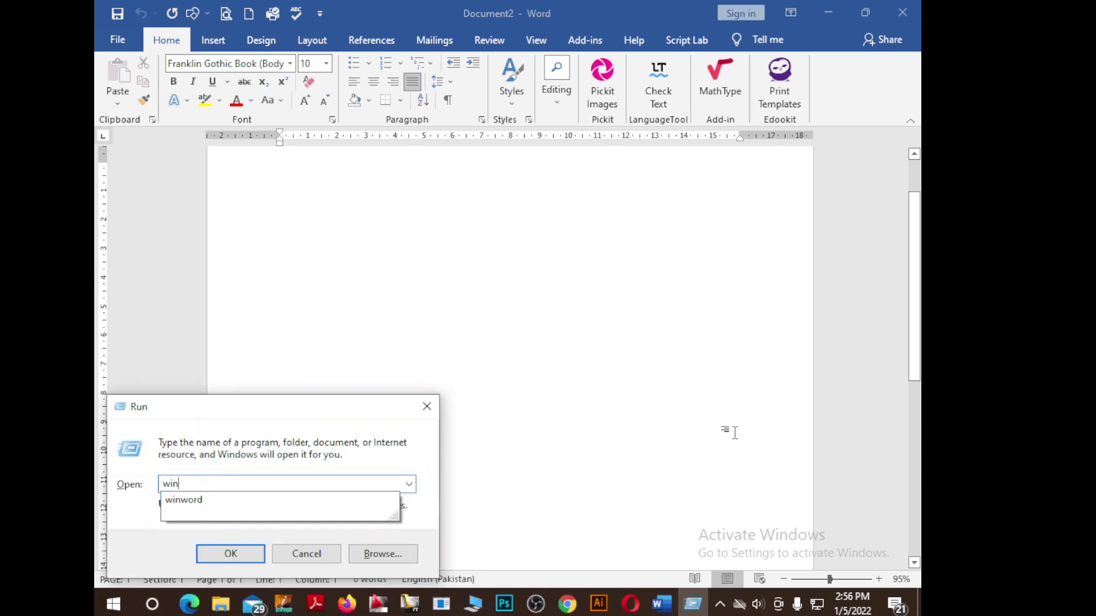
{"action": "type", "text": "word"}
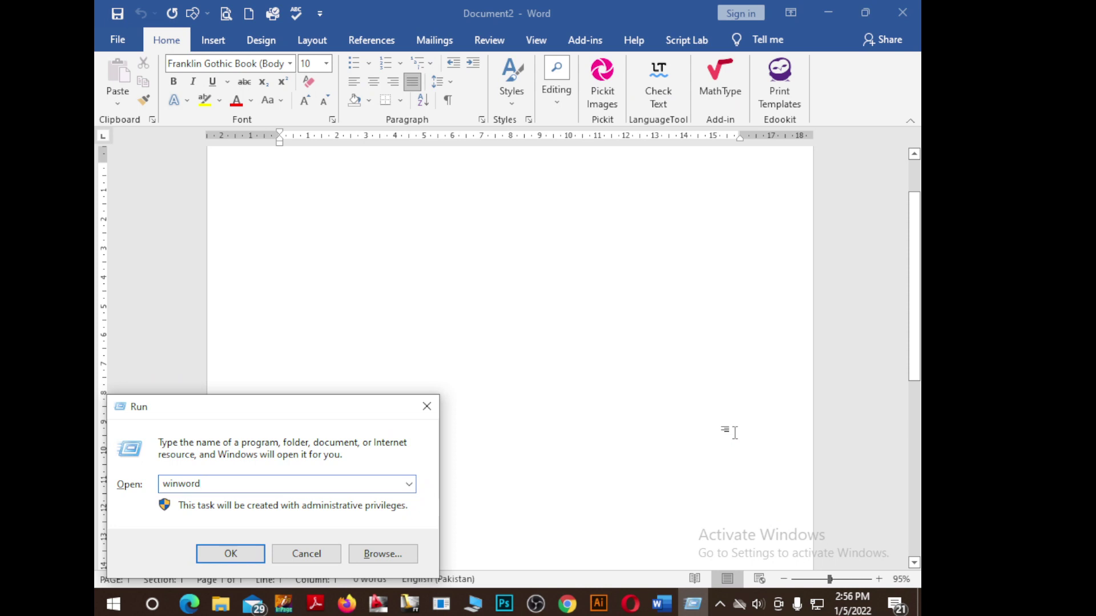
{"action": "key", "text": "Return"}
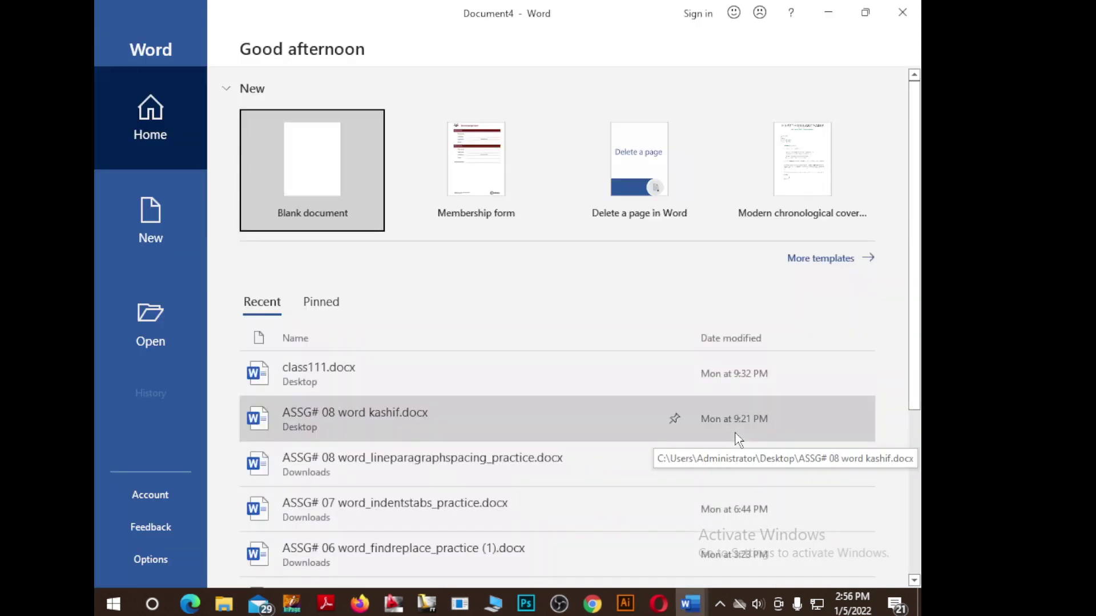
{"action": "key", "text": "Escape"}
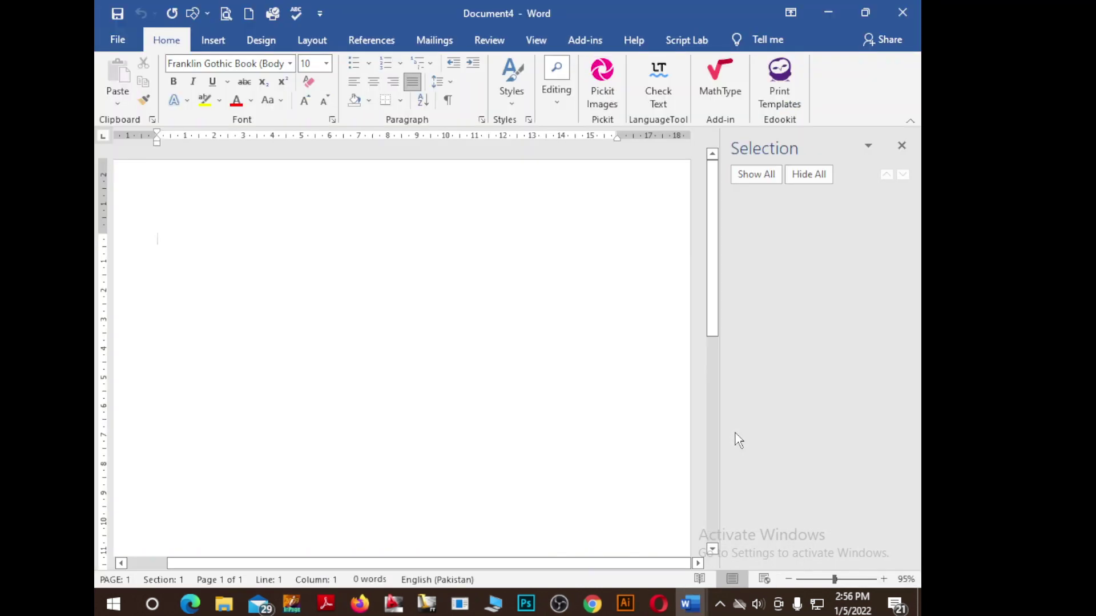
{"action": "left_click", "coordinate": [901, 146]}
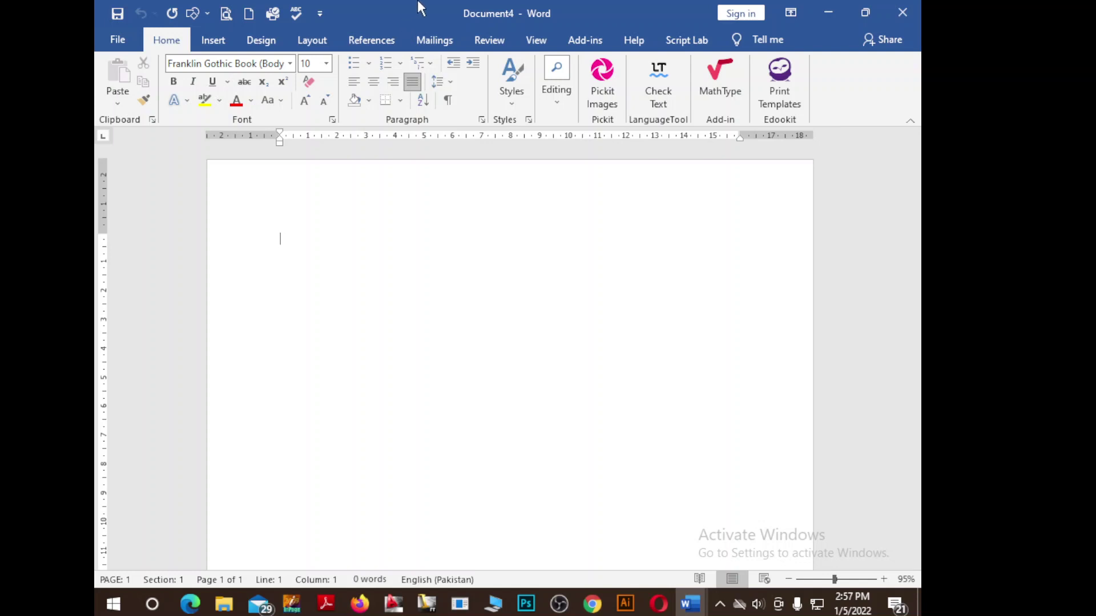
Add the Design tab's Watermark command to the Quick Access Toolbar, ending on Home.
{"action": "left_click", "coordinate": [251, 40]}
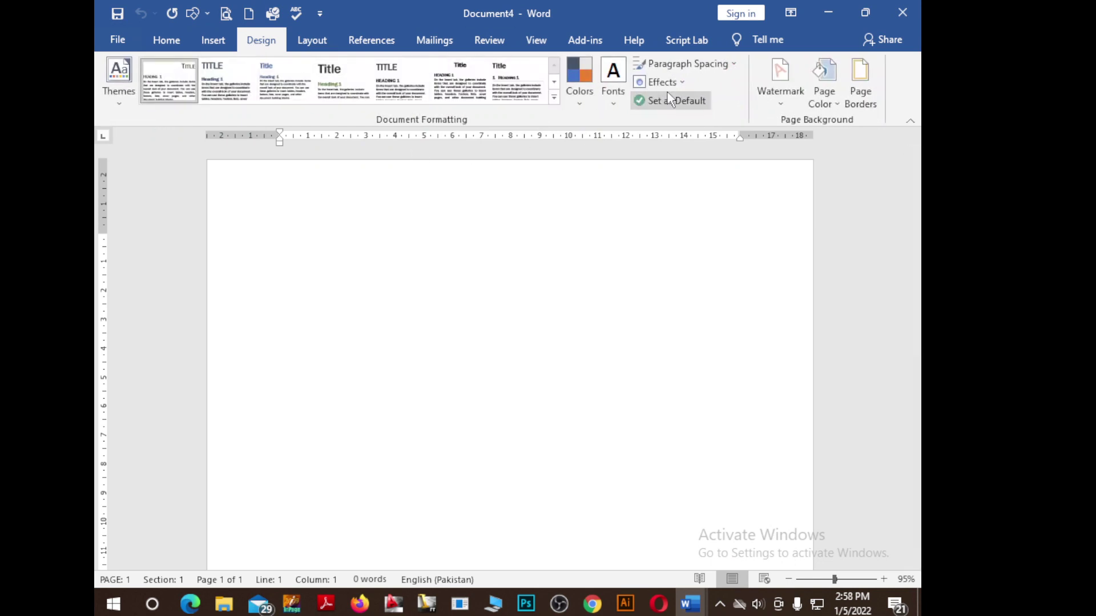
{"action": "right_click", "coordinate": [782, 77]}
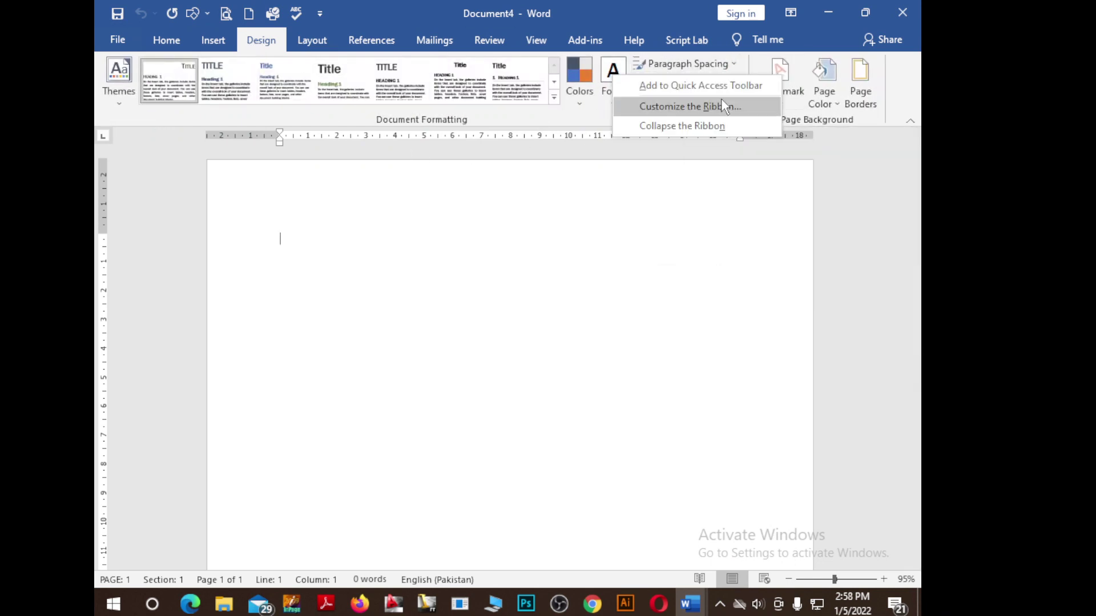
{"action": "left_click", "coordinate": [679, 86]}
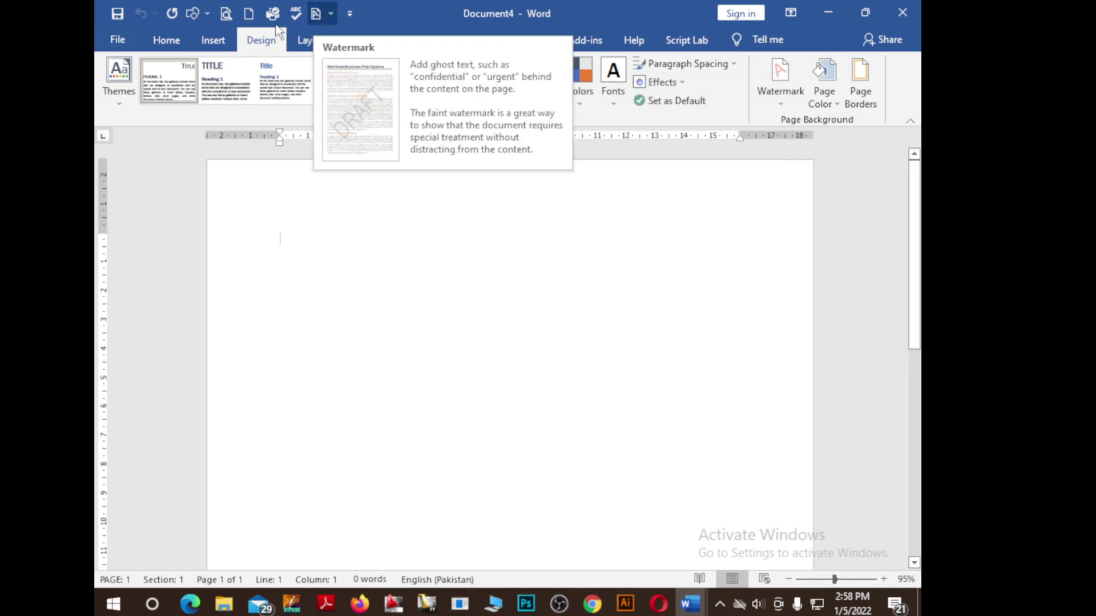
{"action": "left_click", "coordinate": [167, 40]}
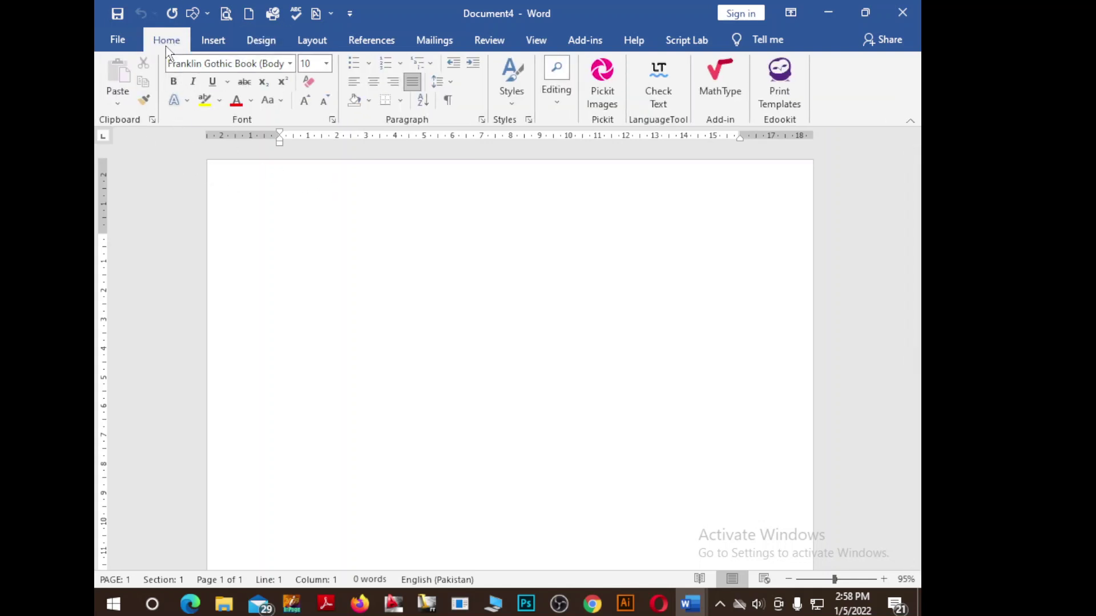
{"action": "left_click", "coordinate": [261, 41]}
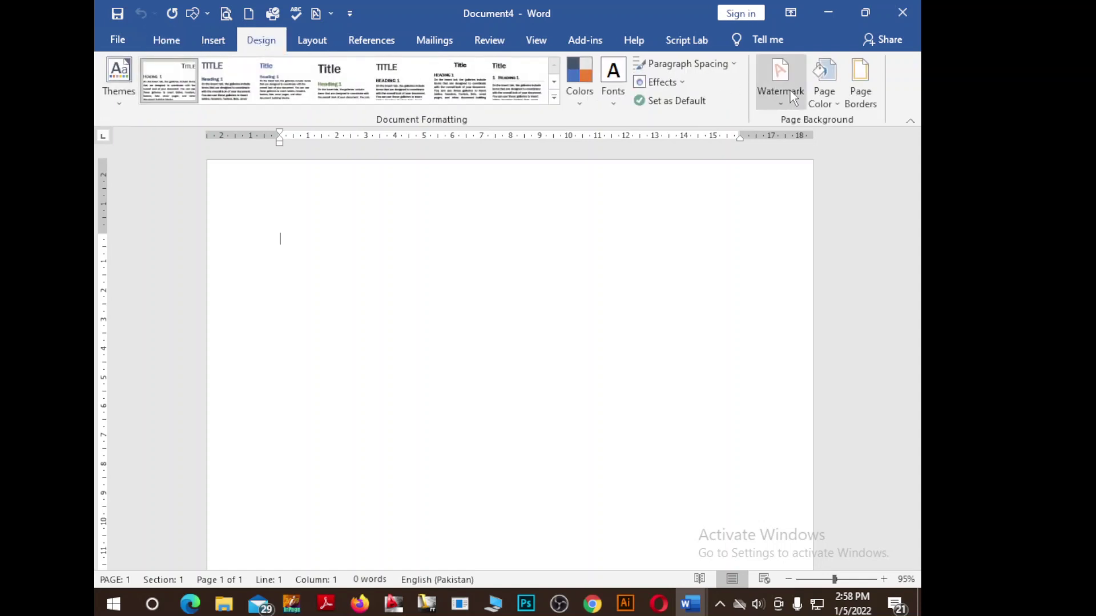
{"action": "left_click", "coordinate": [166, 40]}
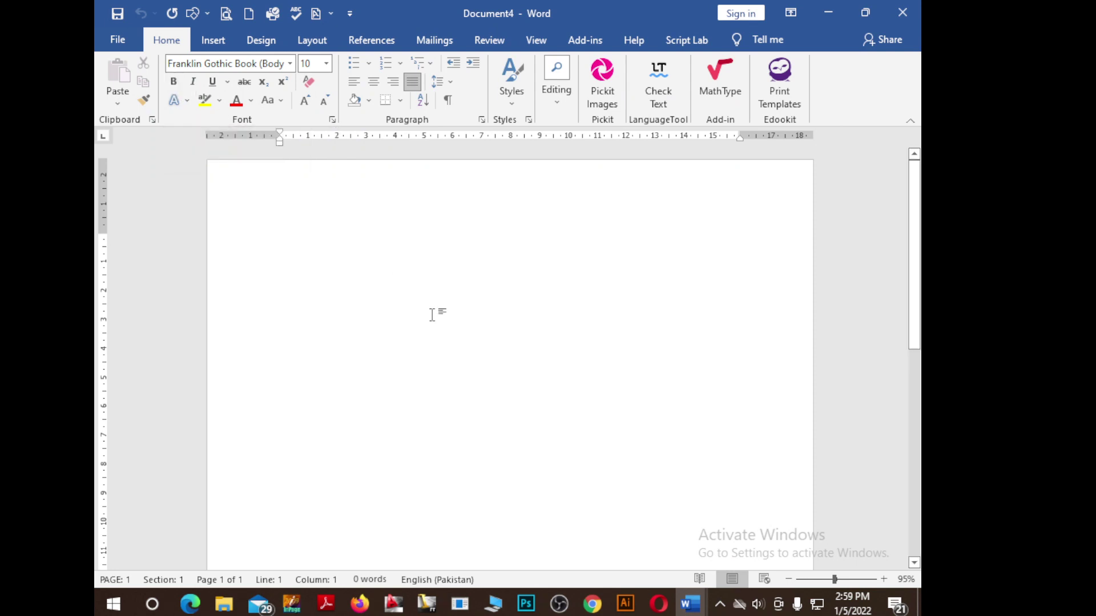
Type 'Ms offixce', make it bold, italic and underlined, then delete it.
{"action": "type", "text": "Ms off"}
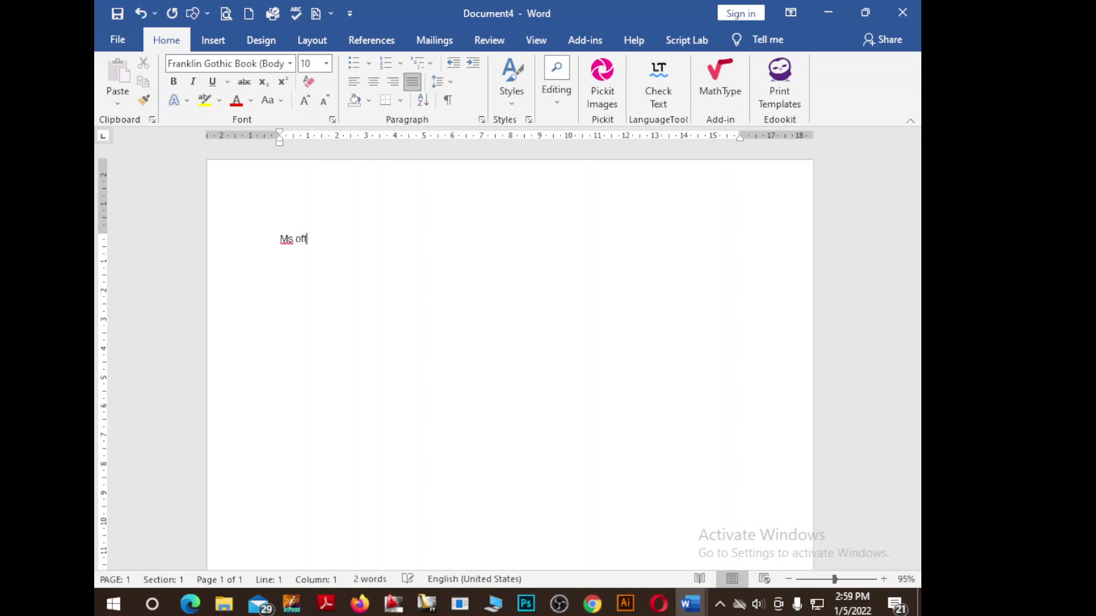
{"action": "type", "text": "ixce"}
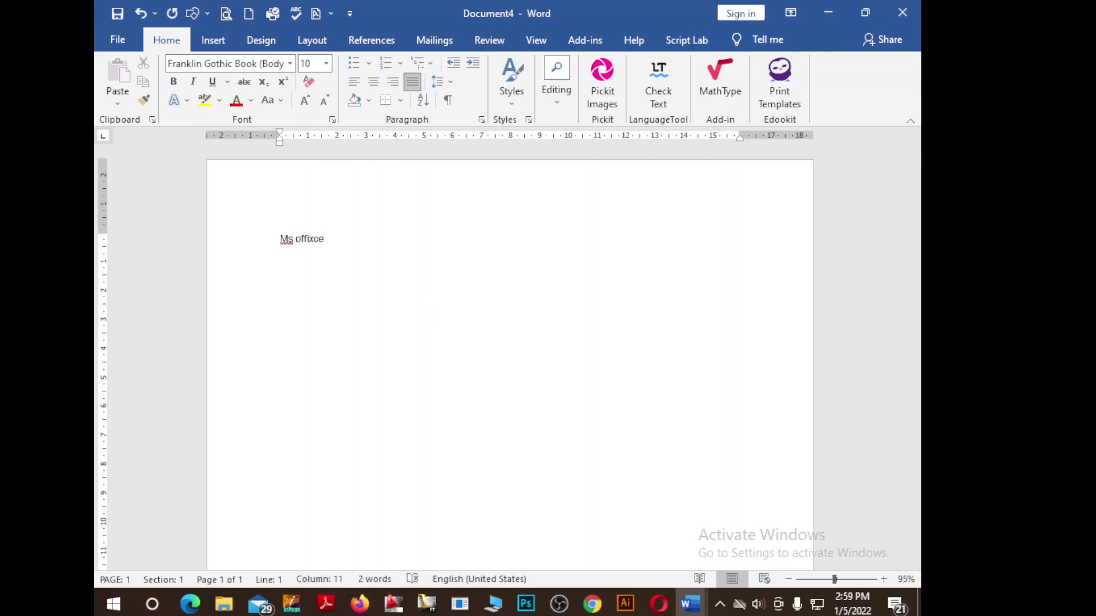
{"action": "left_click", "coordinate": [198, 238]}
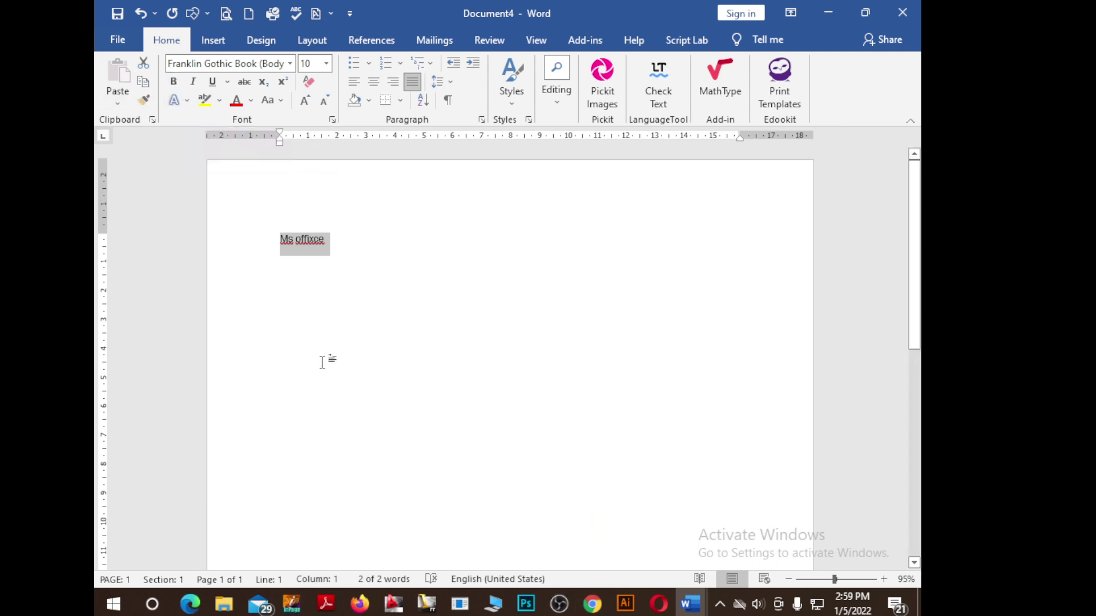
{"action": "key", "text": "ctrl+b"}
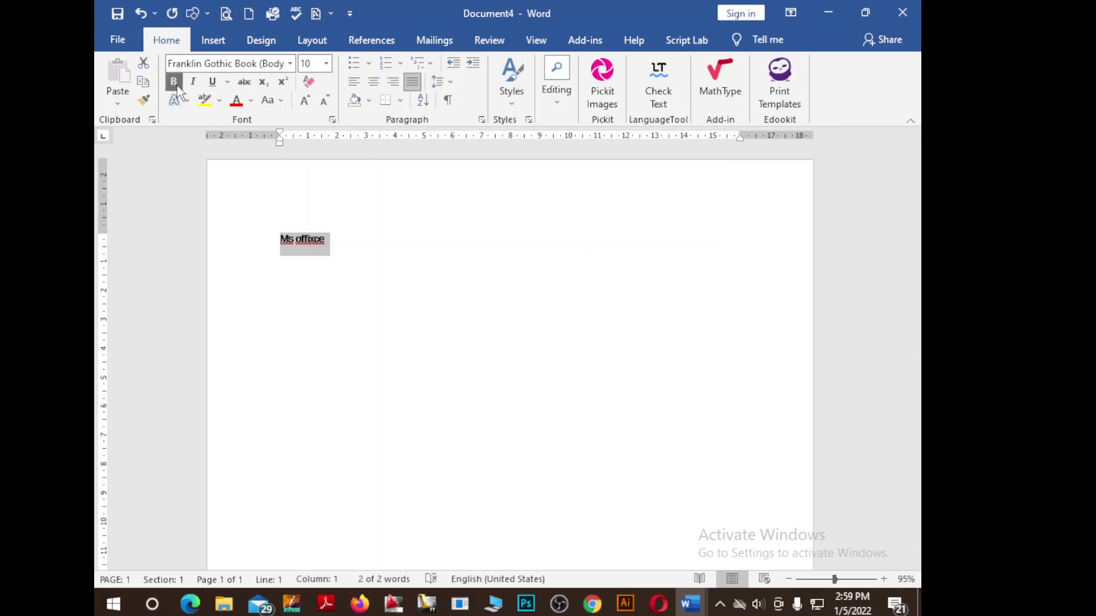
{"action": "key", "text": "ctrl+i"}
{"action": "key", "text": "ctrl+u"}
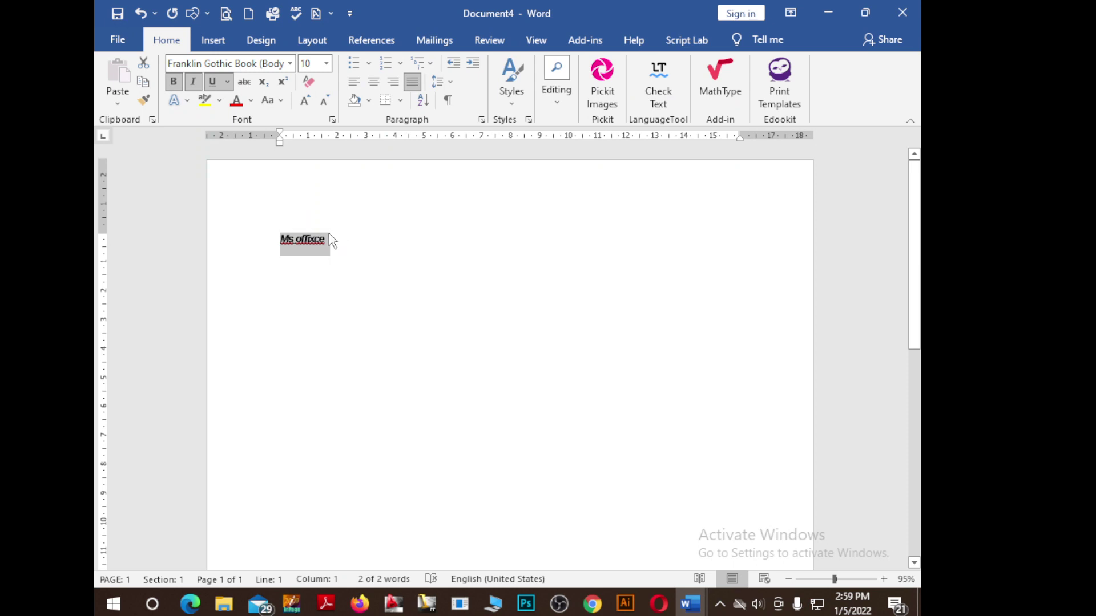
{"action": "key", "text": "Delete"}
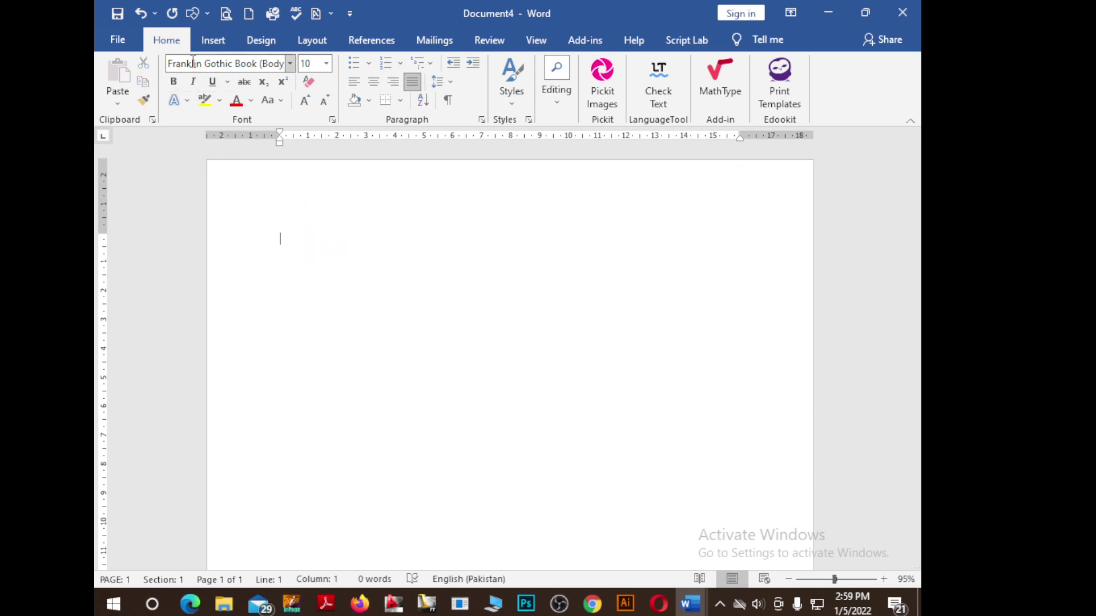
{"action": "left_click", "coordinate": [118, 40]}
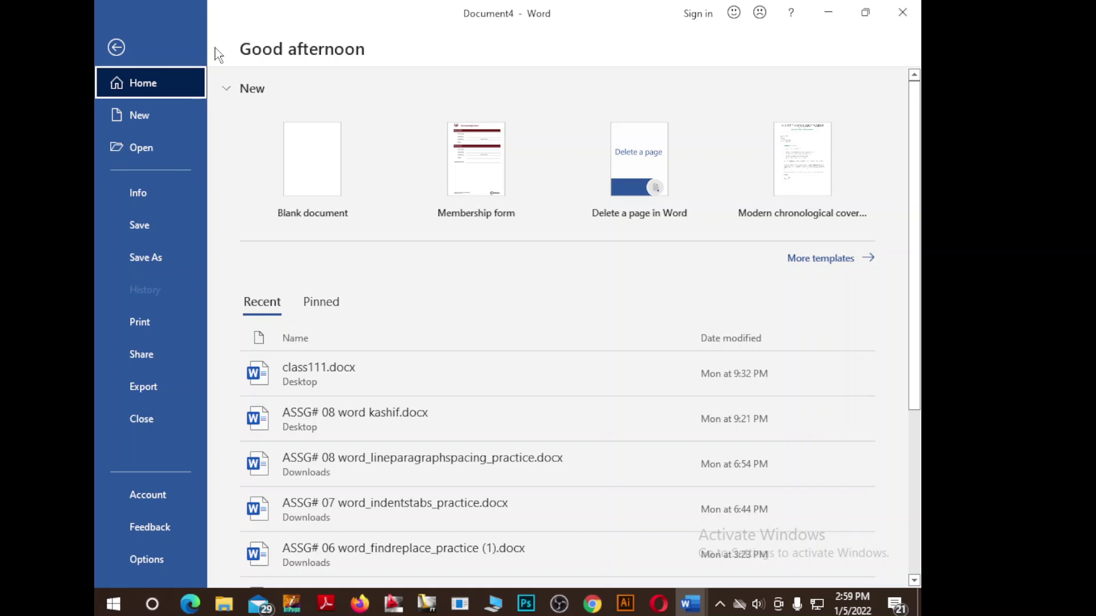
Cancel the Save As dialog for Document4, leaving it unsaved, and return to the File screen.
{"action": "left_click", "coordinate": [116, 48]}
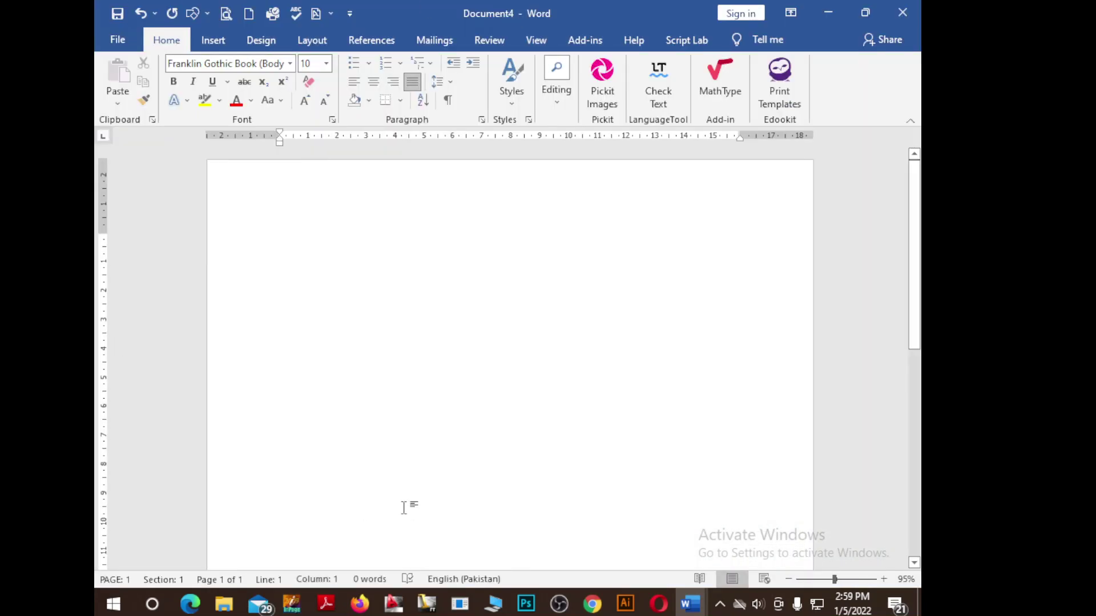
{"action": "left_click", "coordinate": [117, 14]}
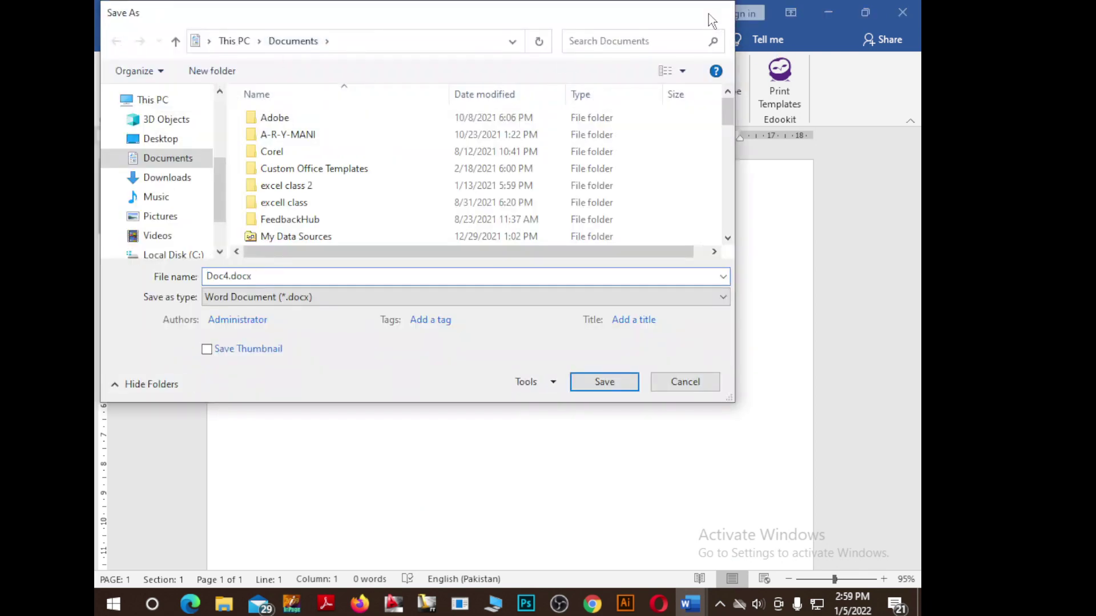
{"action": "left_click", "coordinate": [722, 12]}
{"action": "left_click", "coordinate": [117, 40]}
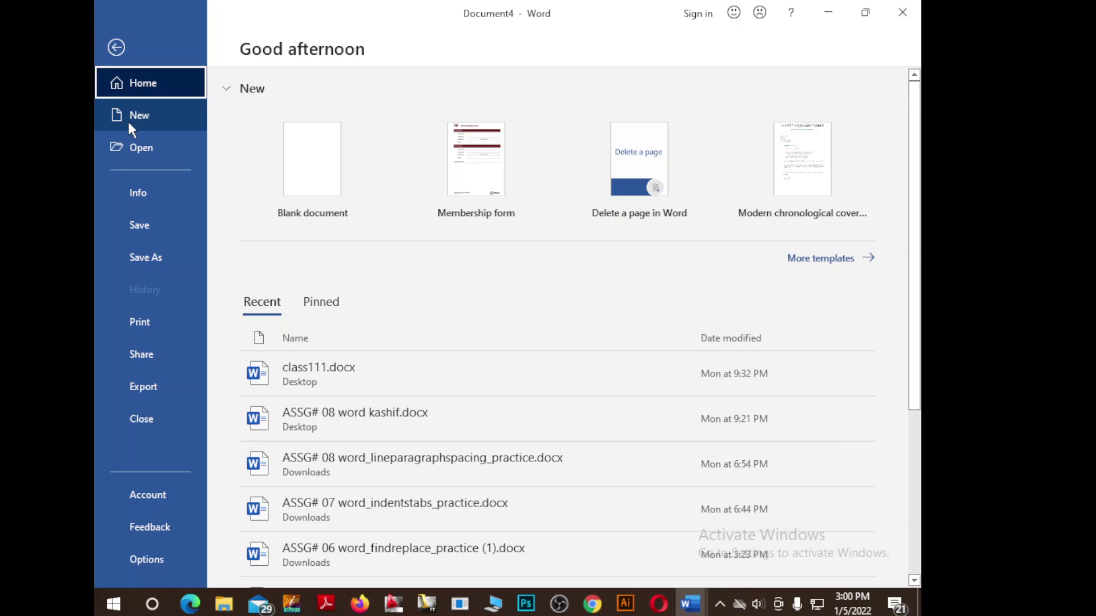
Create a blank Document5 from File > New and return to the File screen.
{"action": "left_click", "coordinate": [128, 120]}
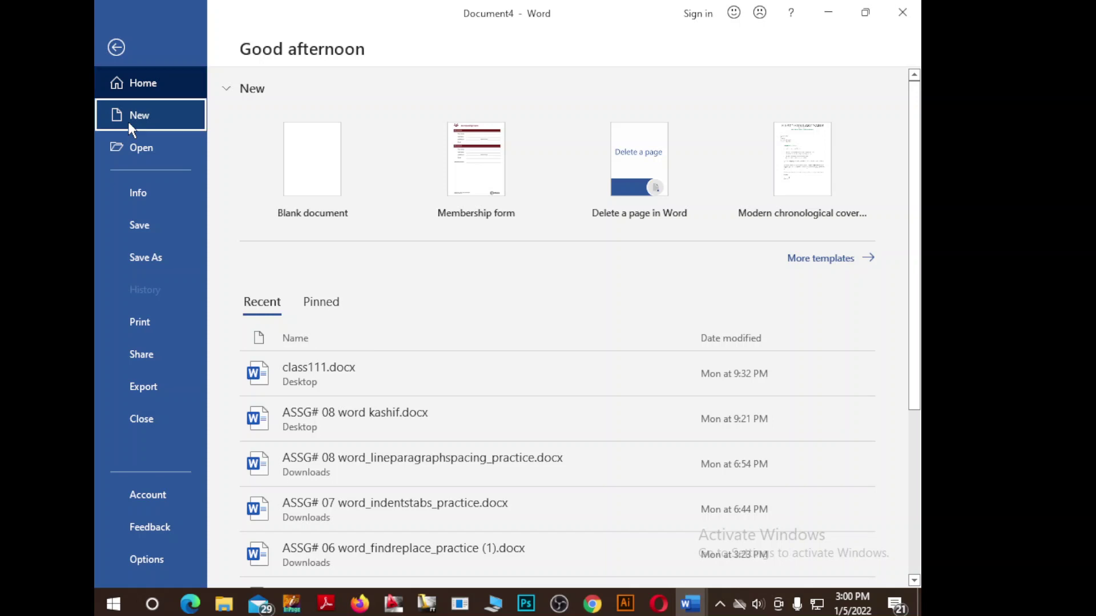
{"action": "left_click", "coordinate": [315, 209]}
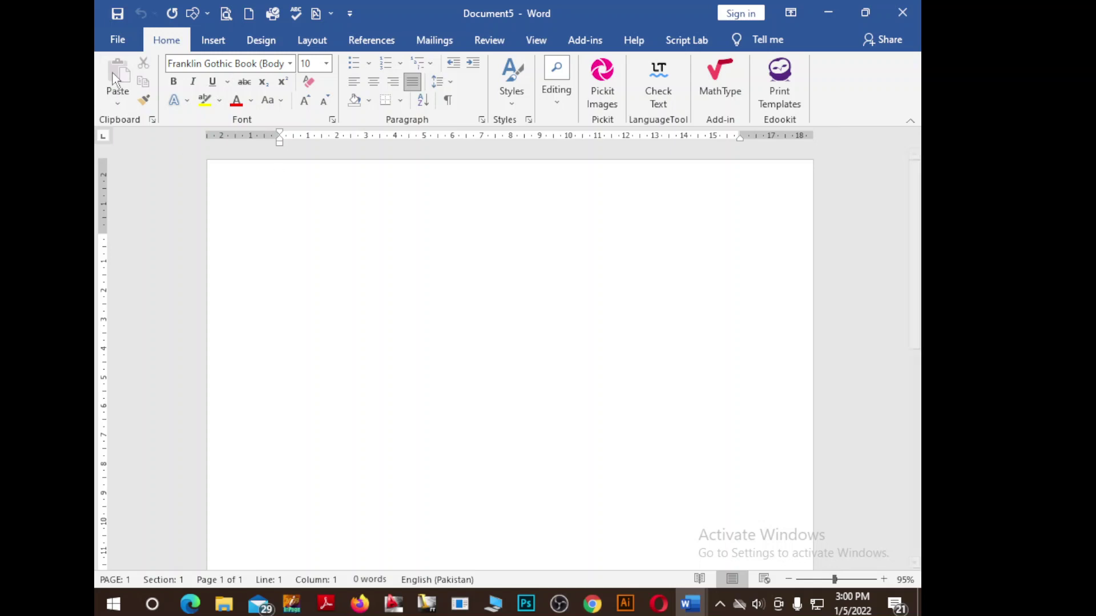
{"action": "left_click", "coordinate": [118, 39]}
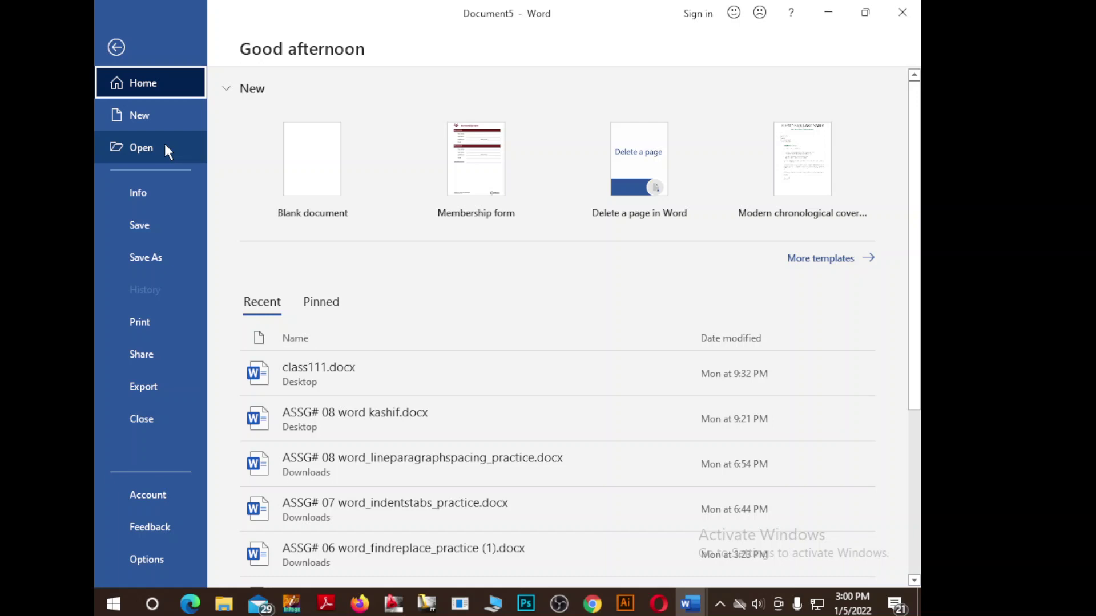
Browse to New Volume (E:) and open the ASS#02 waiz.docx memo.
{"action": "left_click", "coordinate": [168, 148]}
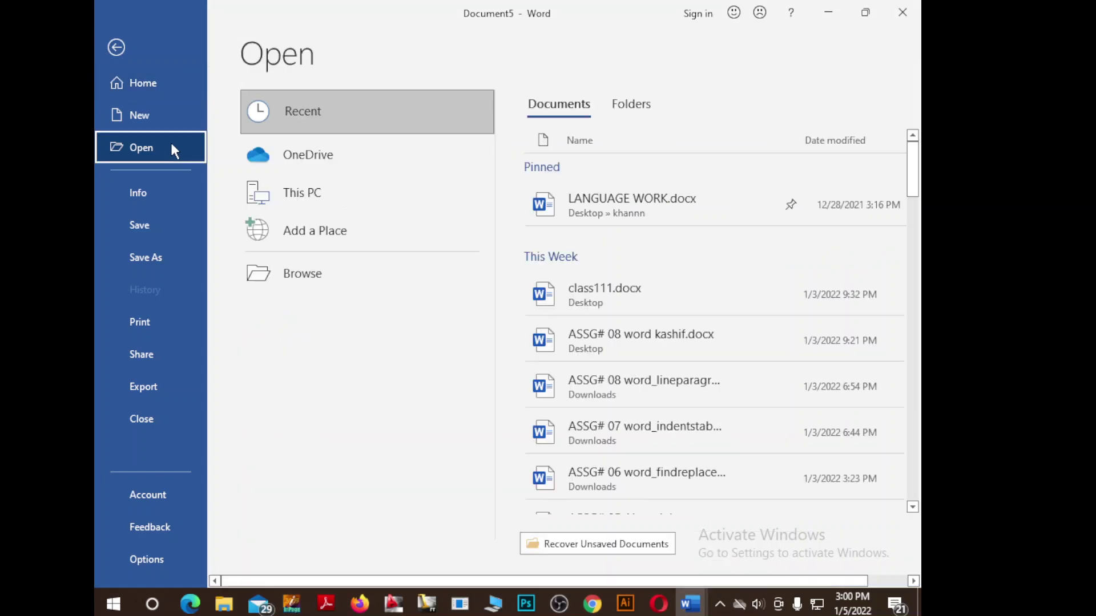
{"action": "left_click", "coordinate": [318, 277]}
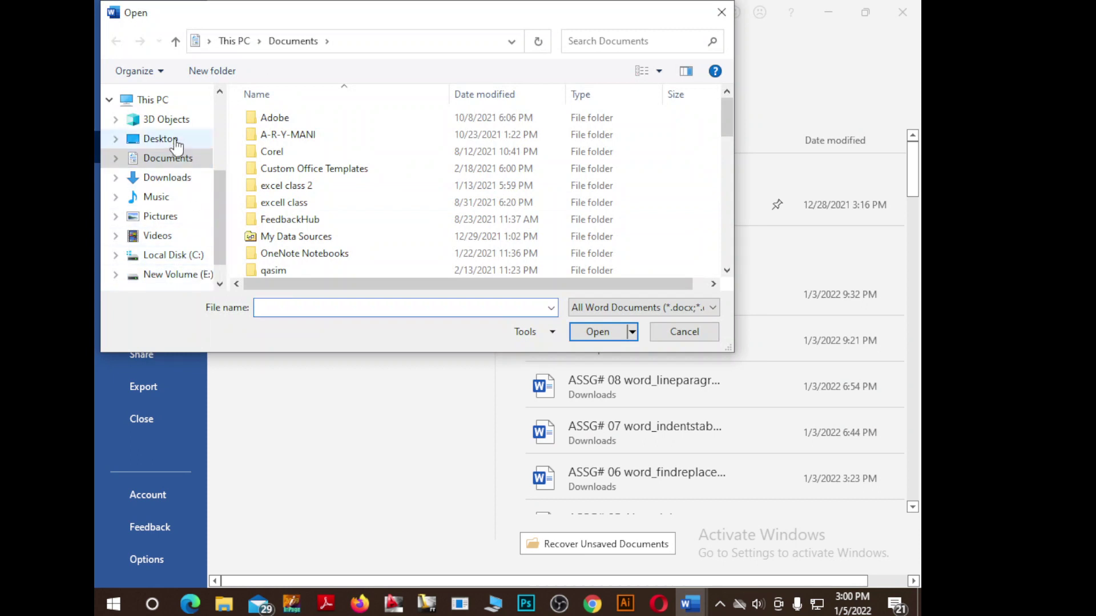
{"action": "mouse_move", "coordinate": [165, 119]}
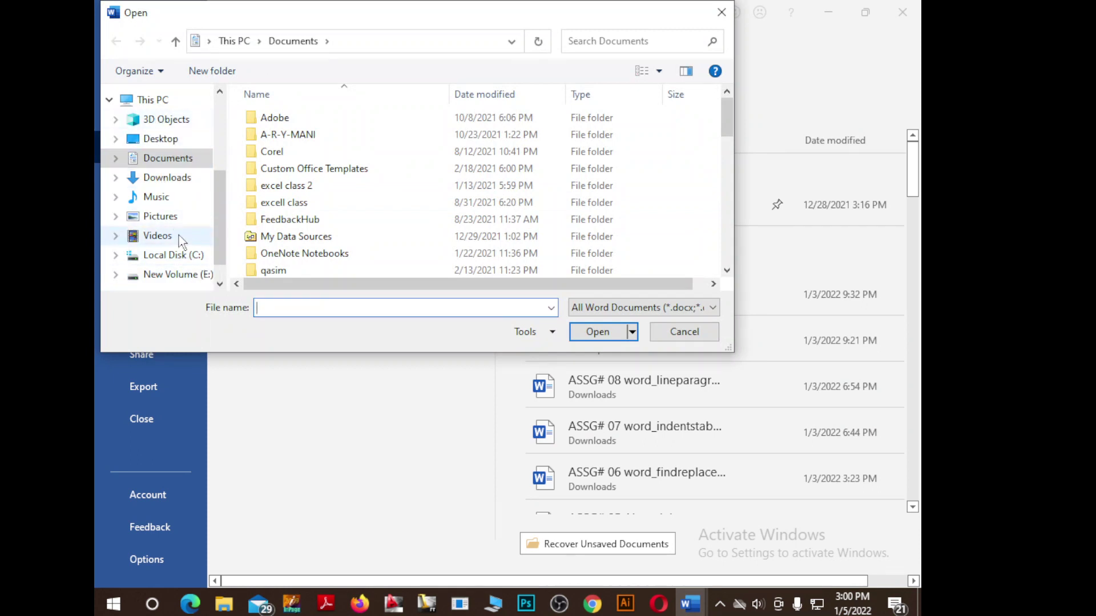
{"action": "left_click", "coordinate": [173, 255]}
{"action": "left_click", "coordinate": [174, 274]}
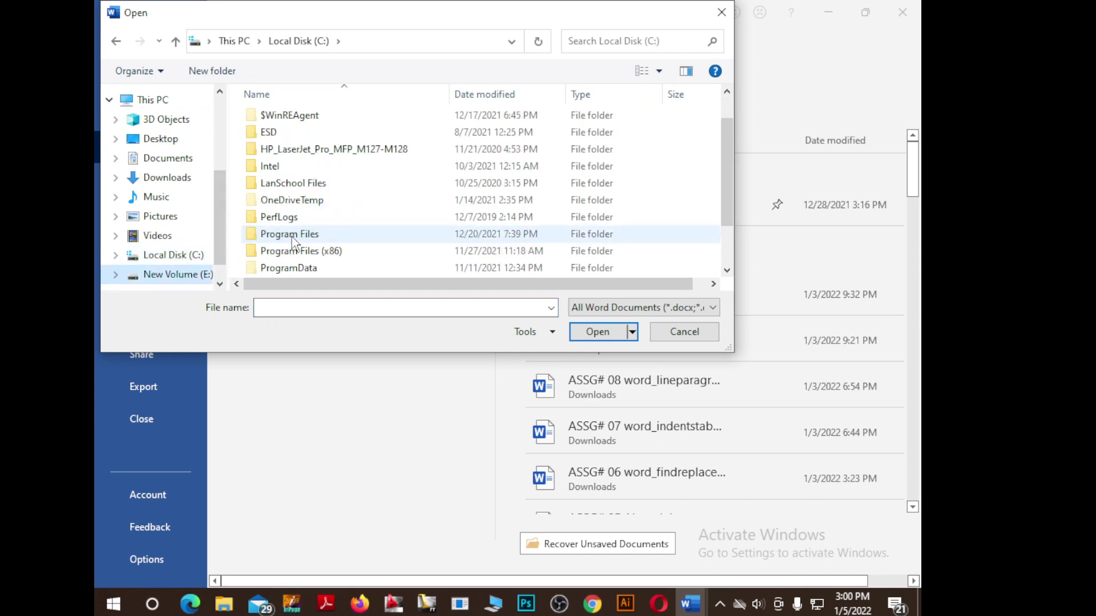
{"action": "scroll", "coordinate": [292, 241], "scroll_direction": "down", "scroll_amount": 1}
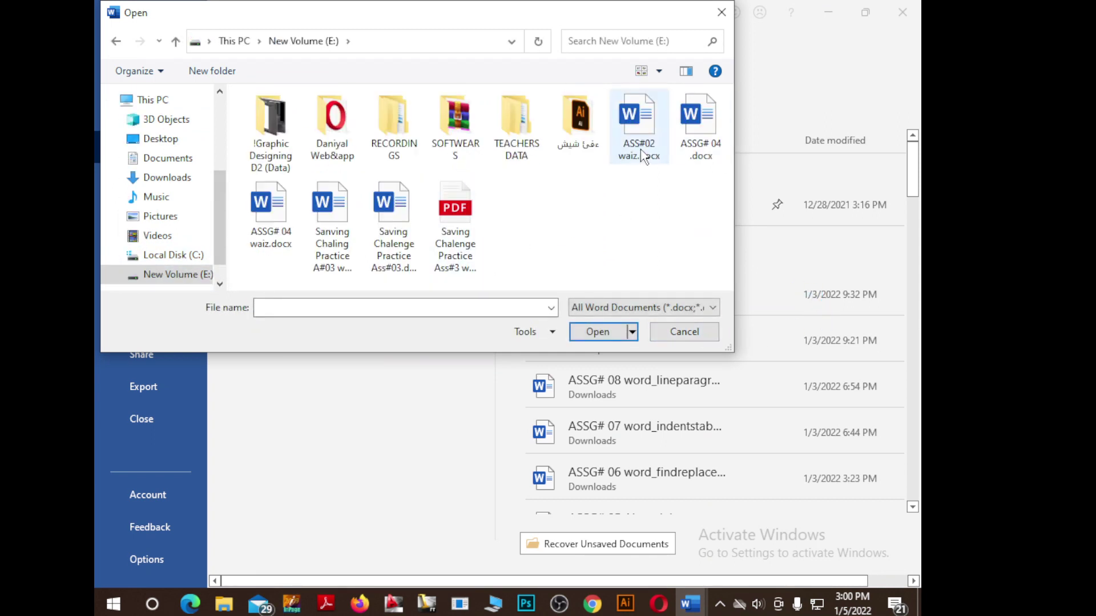
{"action": "left_click", "coordinate": [642, 151]}
{"action": "left_click", "coordinate": [597, 332]}
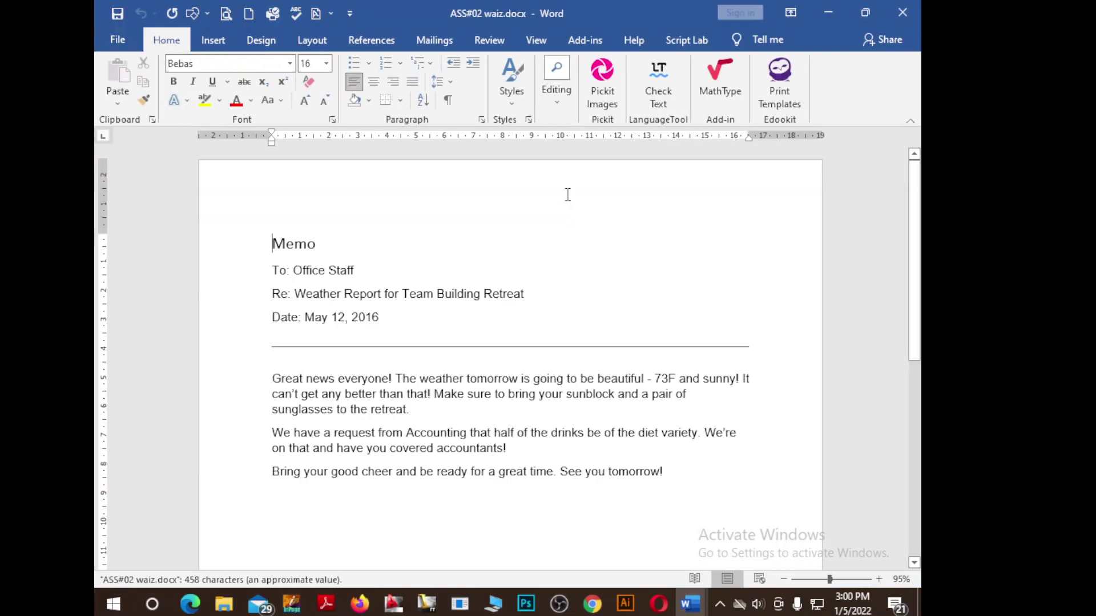
{"action": "left_click", "coordinate": [129, 38]}
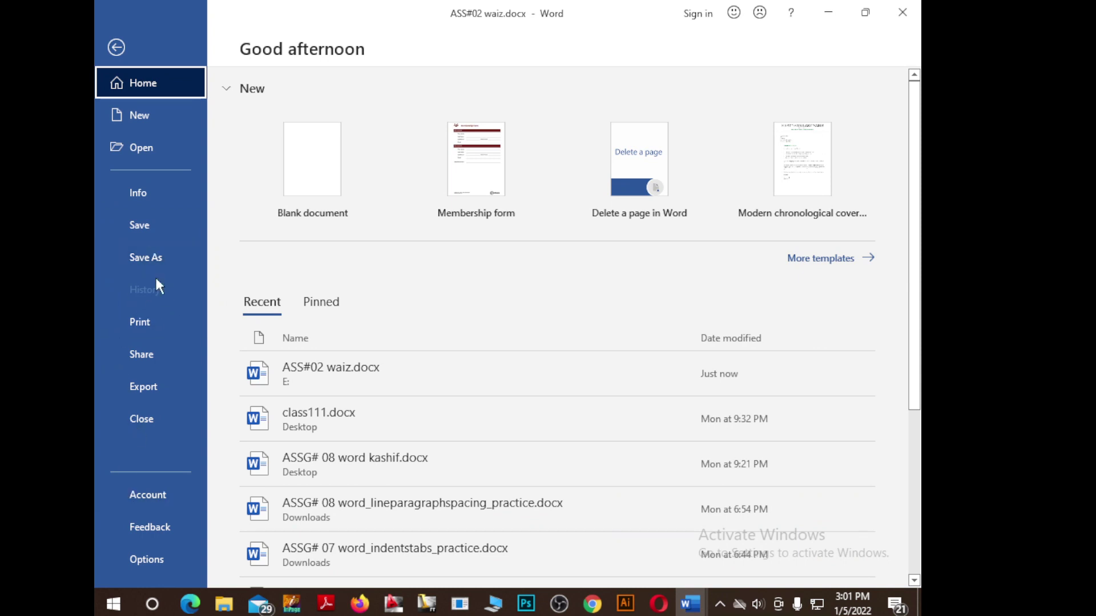
Save the memo through Save As as ASS#02 waiz.docx on New Volume (E:).
{"action": "left_click", "coordinate": [137, 256]}
{"action": "left_click", "coordinate": [291, 288]}
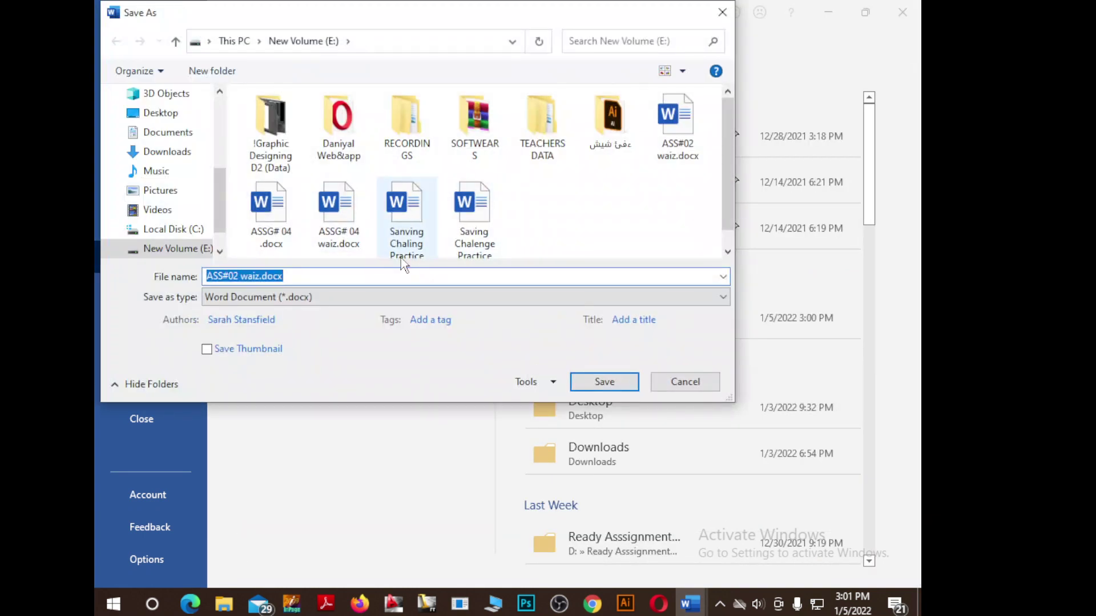
{"action": "left_click", "coordinate": [600, 381]}
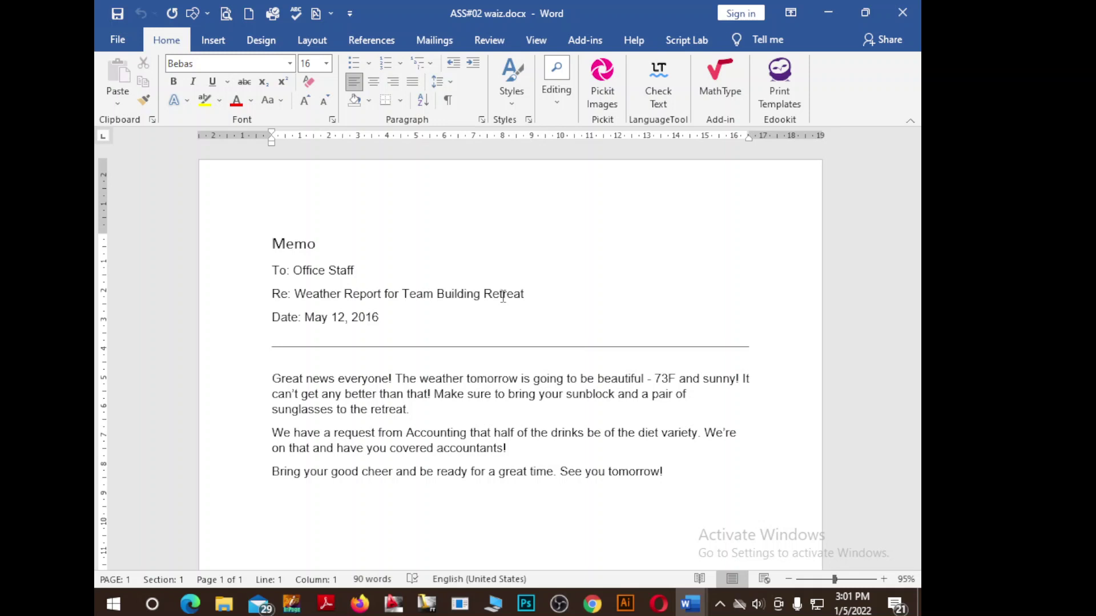
{"action": "left_click", "coordinate": [124, 47]}
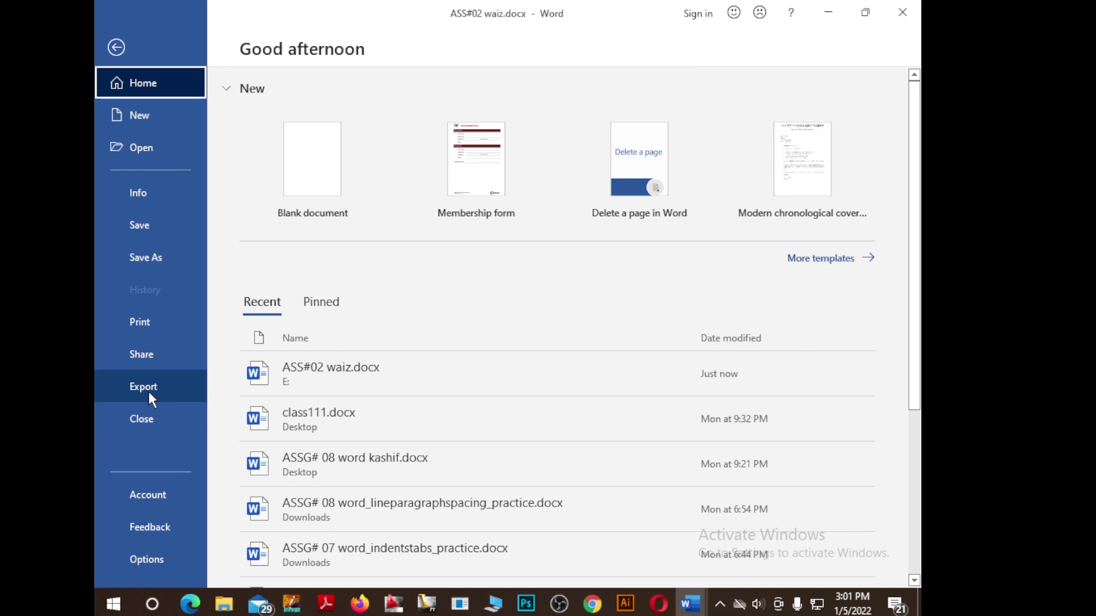
{"action": "key", "text": "Escape"}
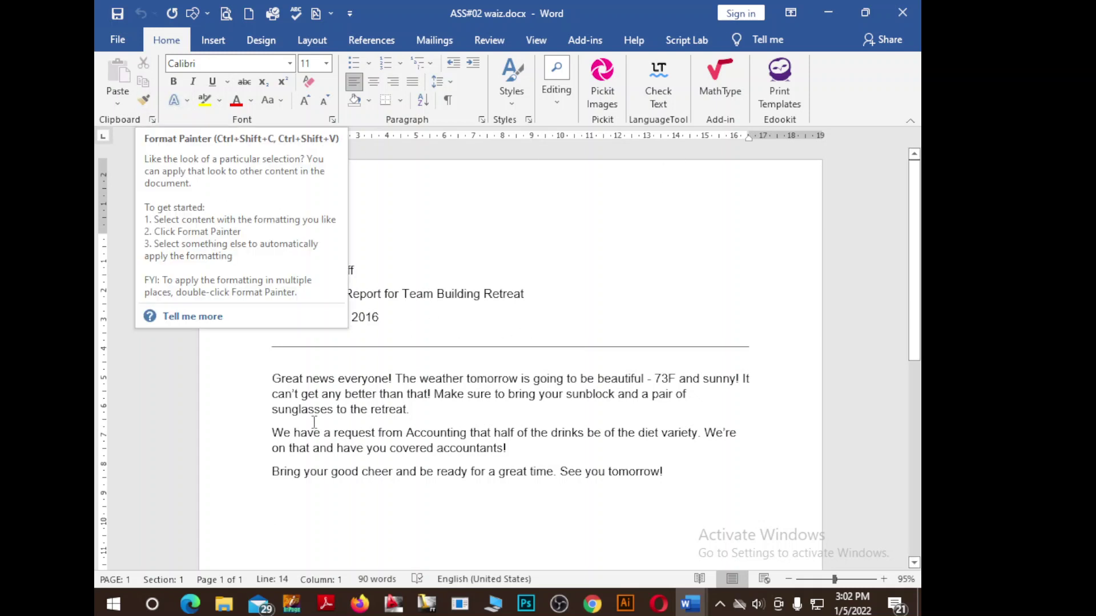
Format the Memo heading at 28 pt, bold, with a gold font colour.
{"action": "left_click", "coordinate": [410, 409]}
{"action": "left_click", "coordinate": [231, 237]}
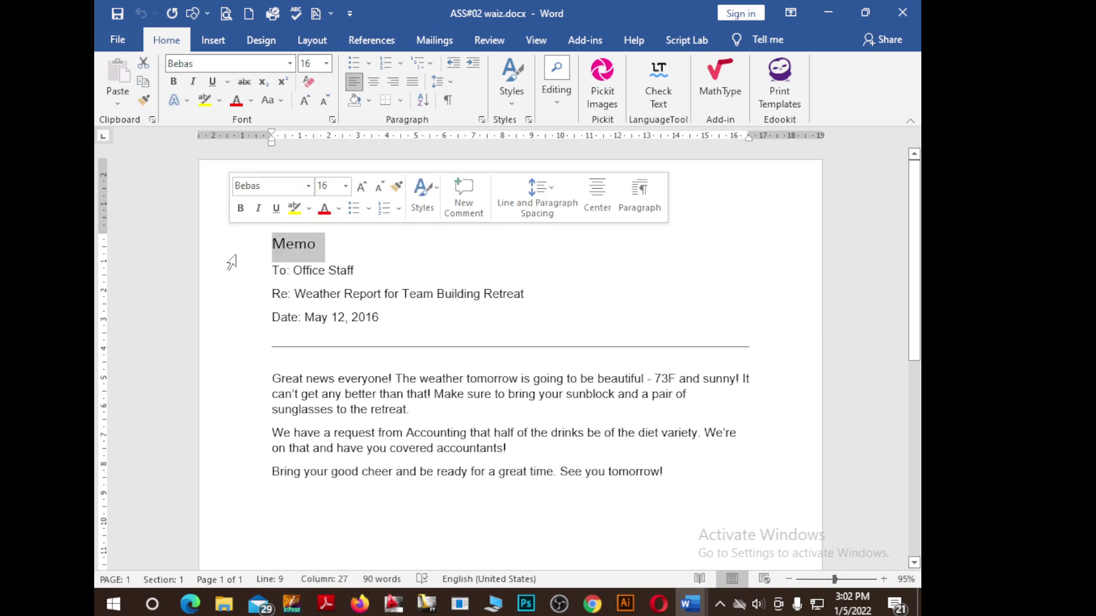
{"action": "left_click", "coordinate": [327, 64]}
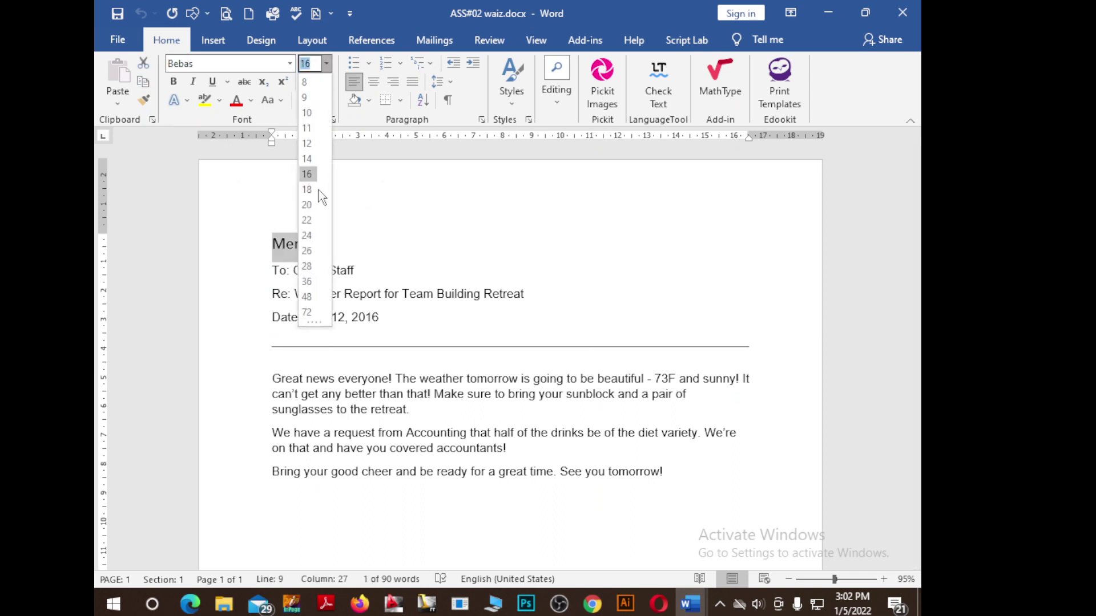
{"action": "left_click", "coordinate": [307, 269]}
{"action": "left_click", "coordinate": [173, 82]}
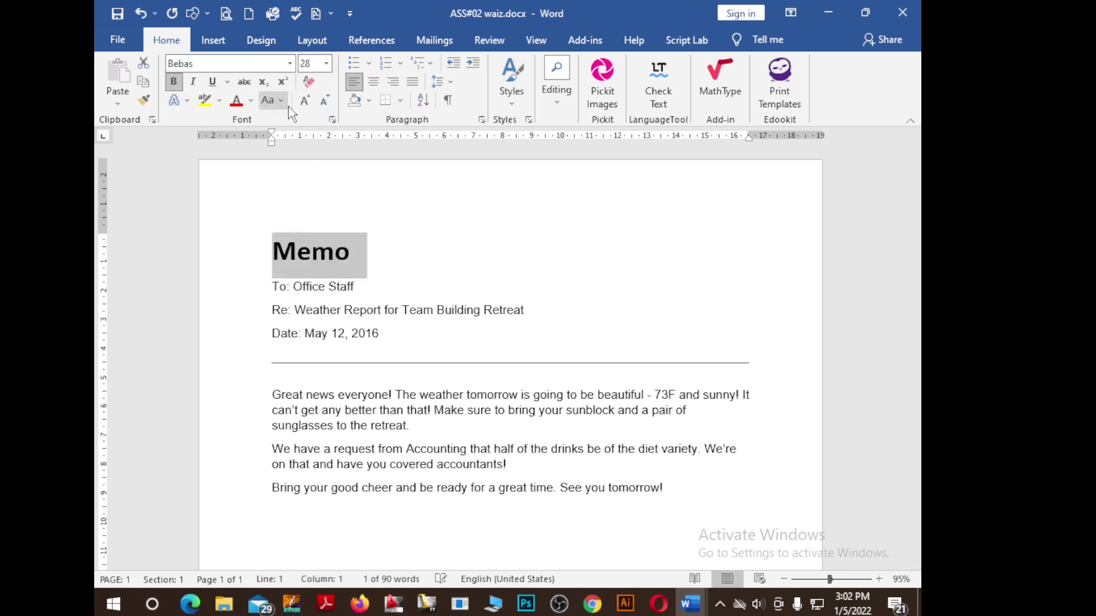
{"action": "left_click", "coordinate": [250, 101]}
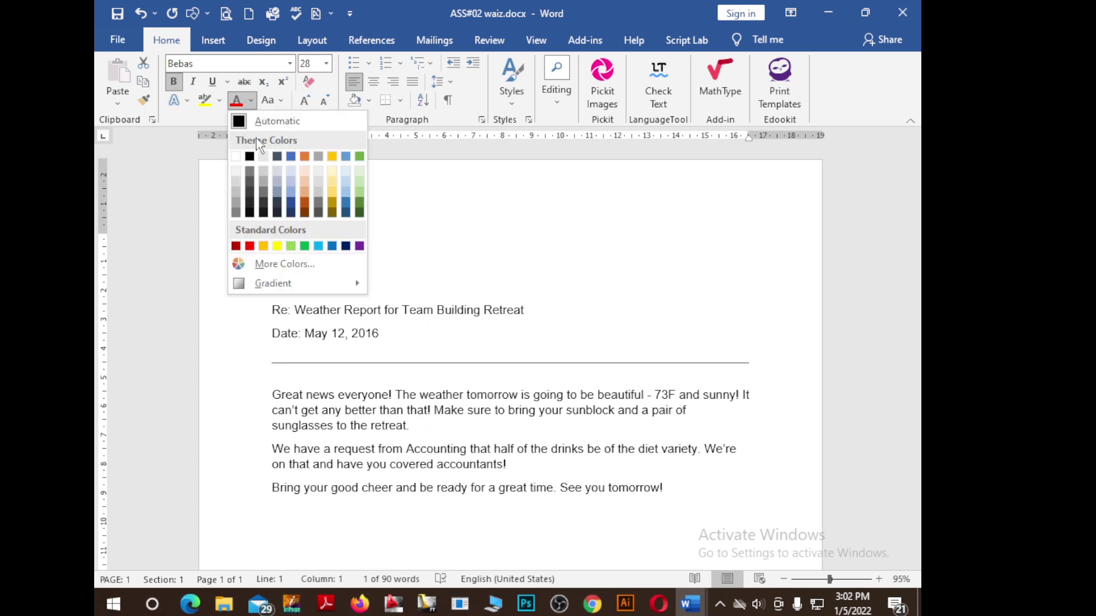
{"action": "left_click", "coordinate": [278, 246]}
{"action": "left_click", "coordinate": [251, 101]}
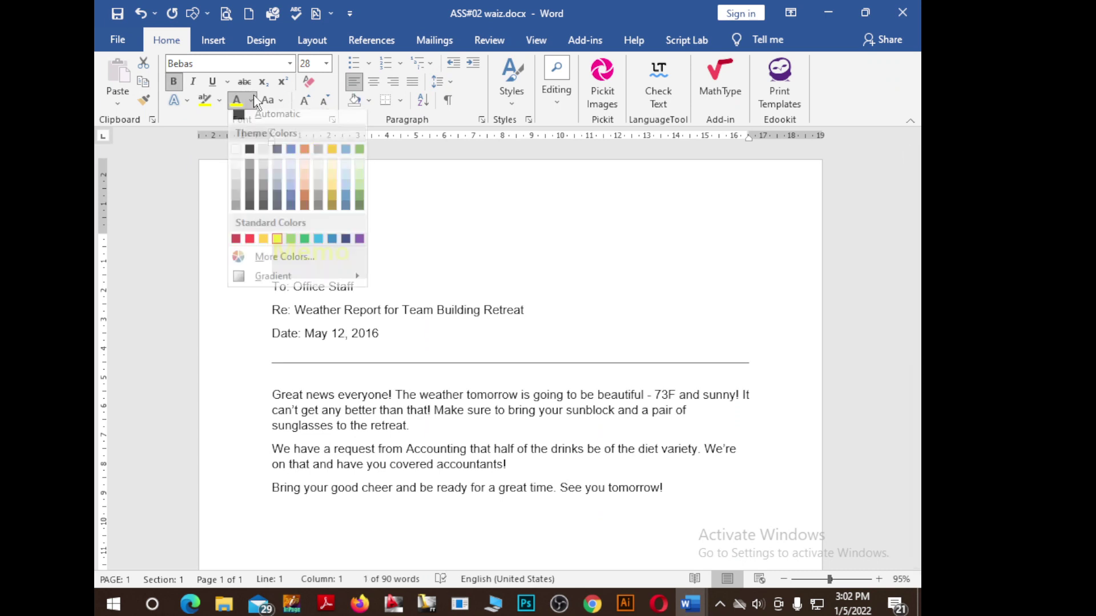
{"action": "left_click", "coordinate": [263, 246]}
{"action": "key", "text": "Right"}
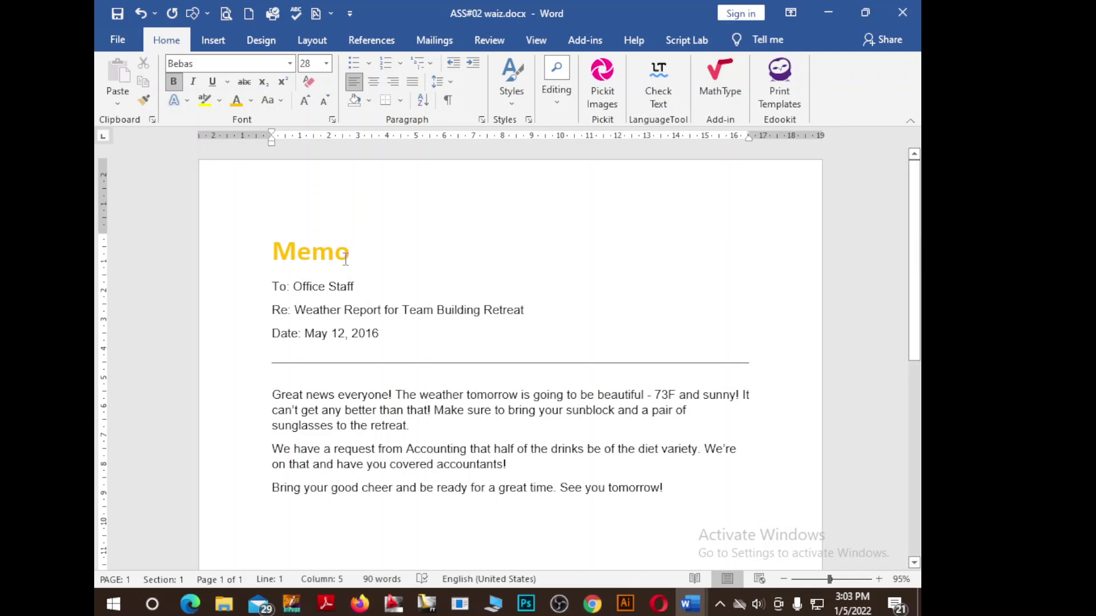
Select the opening words 'Great news' and set them to 28 pt.
{"action": "left_click_drag", "start_coordinate": [336, 395], "coordinate": [271, 395]}
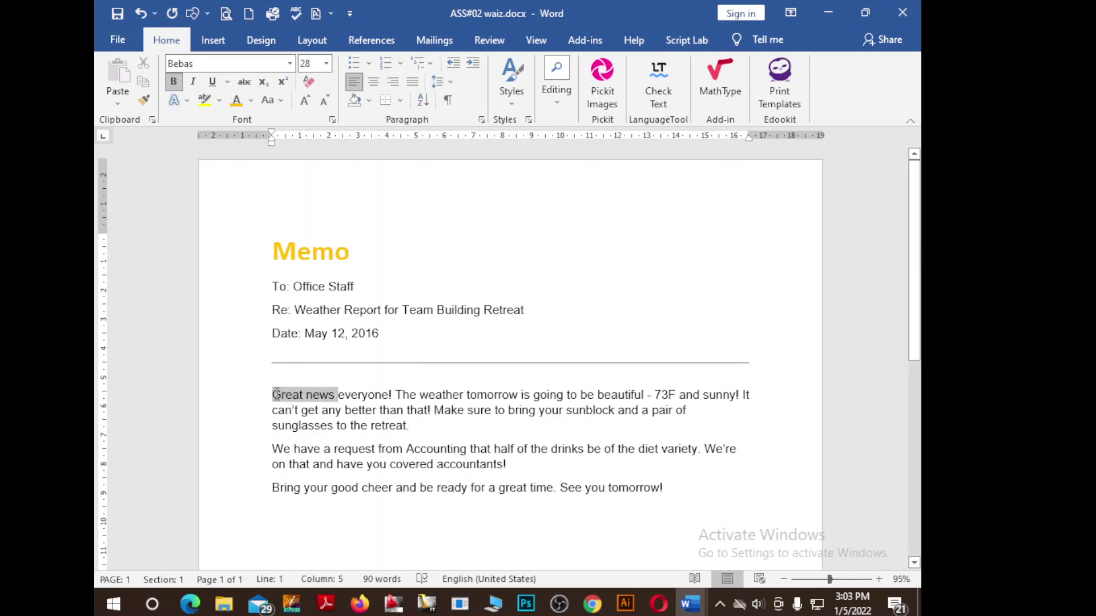
{"action": "left_click", "coordinate": [312, 252]}
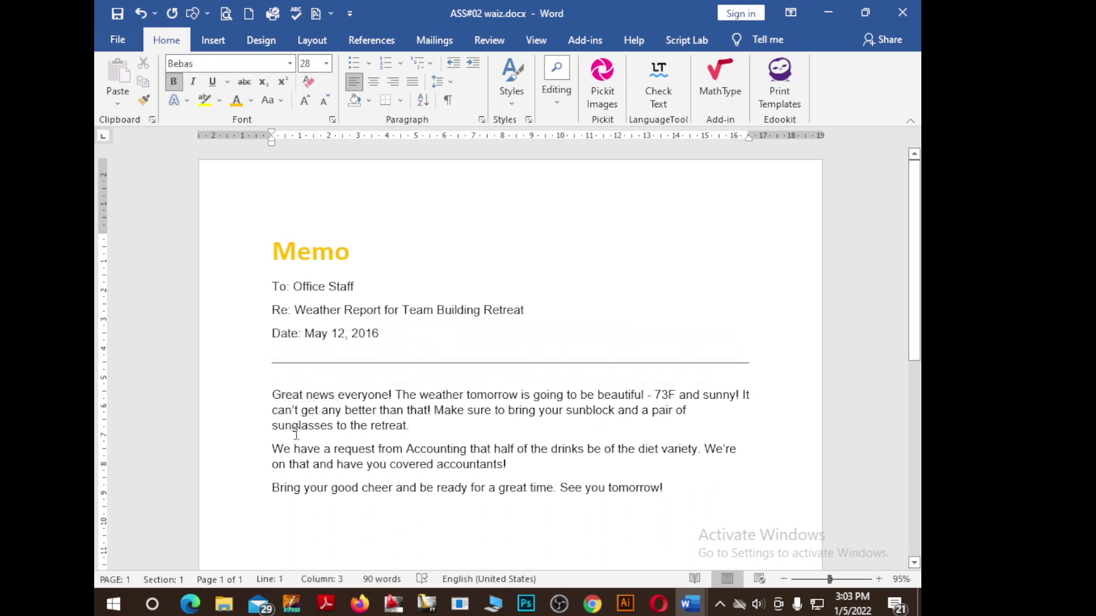
{"action": "double_click", "coordinate": [323, 396]}
{"action": "key", "text": "shift+End"}
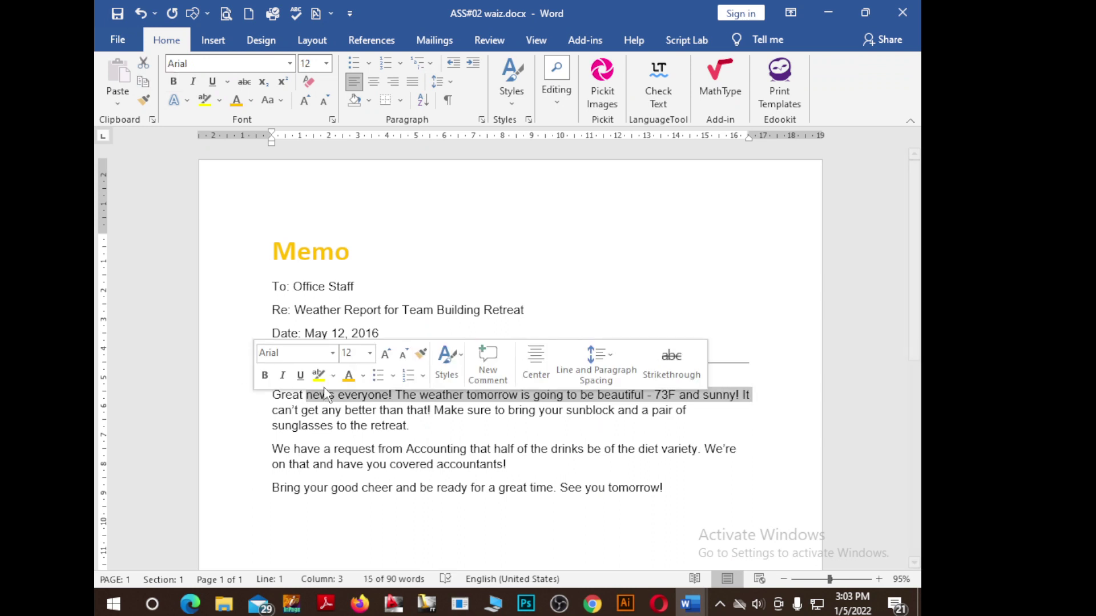
{"action": "left_click", "coordinate": [325, 400]}
{"action": "double_click", "coordinate": [328, 395]}
{"action": "left_click", "coordinate": [274, 396], "text": "shift"}
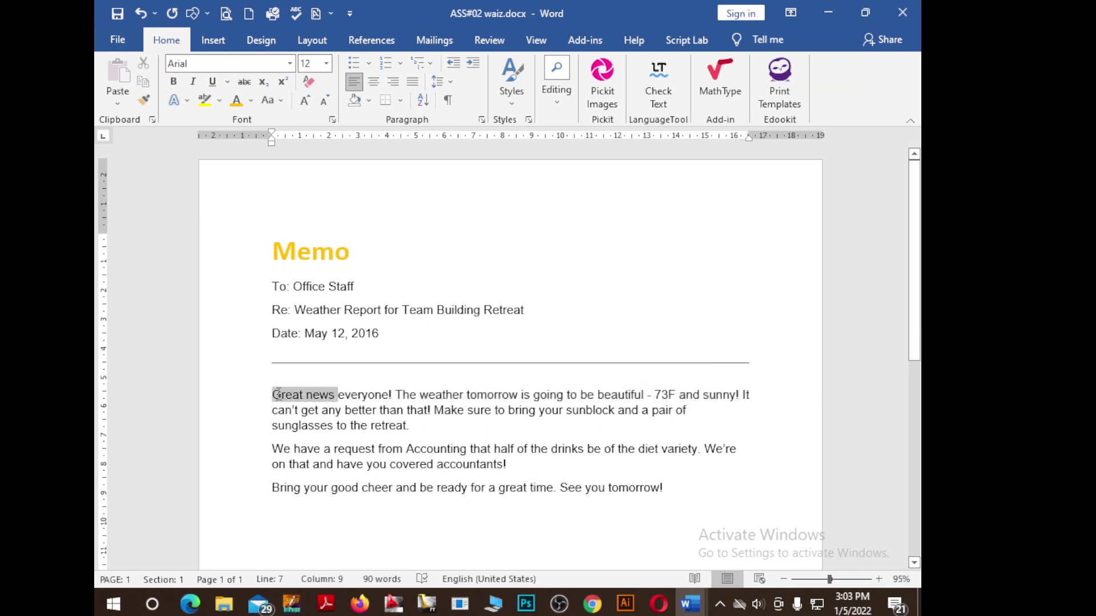
{"action": "left_click", "coordinate": [314, 63]}
{"action": "type", "text": "28"}
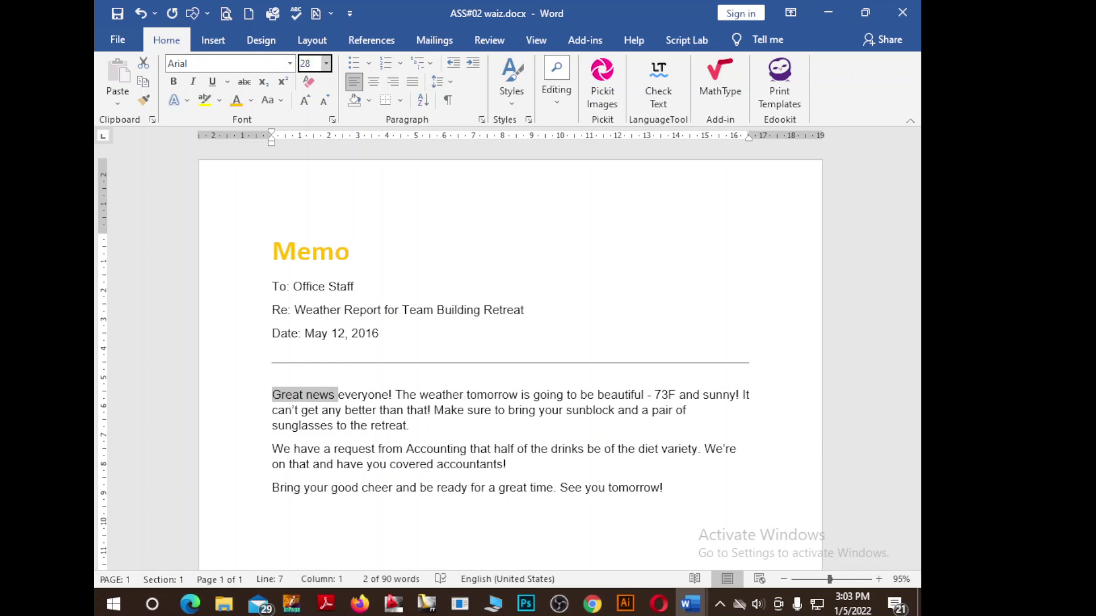
{"action": "key", "text": "Return"}
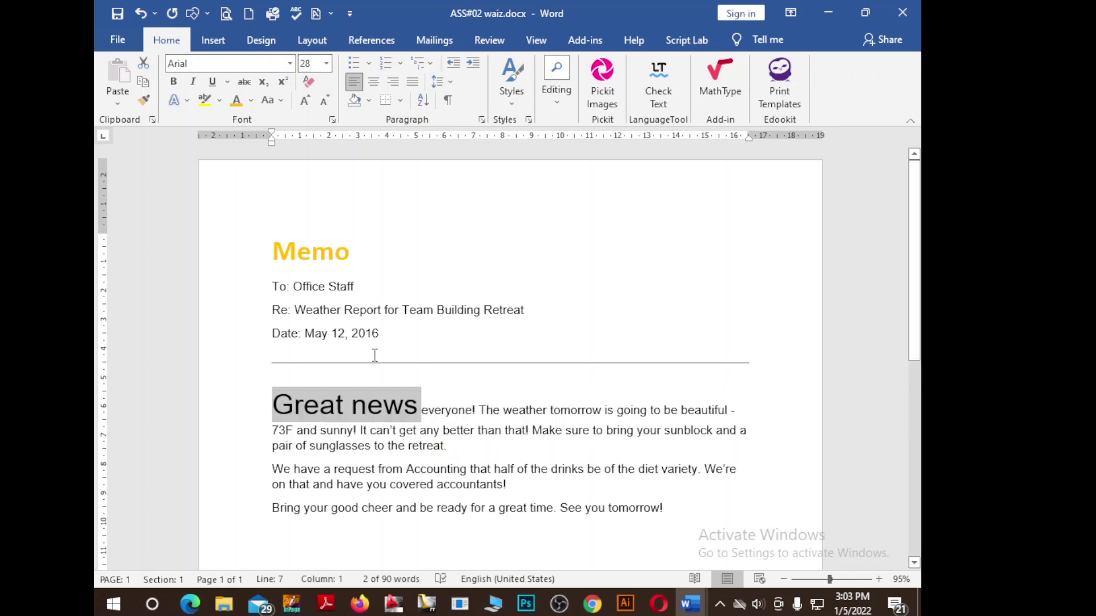
{"action": "left_click", "coordinate": [387, 377]}
Change 'Great news' to the Bebas Kai font and colour it gold.
{"action": "left_click", "coordinate": [336, 258]}
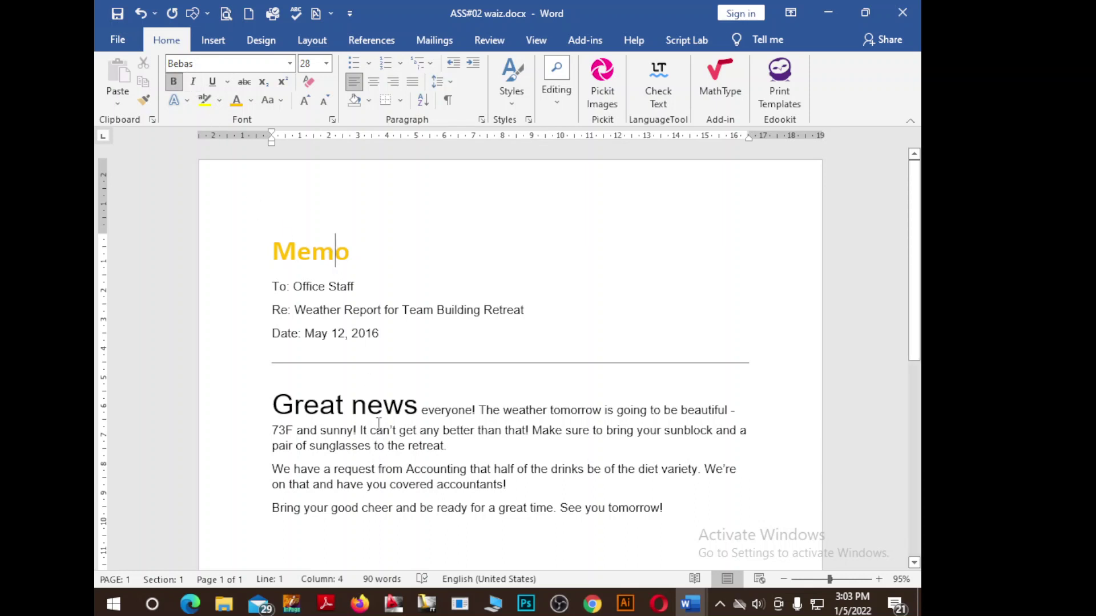
{"action": "left_click", "coordinate": [393, 409]}
{"action": "left_click_drag", "start_coordinate": [420, 410], "coordinate": [271, 407]}
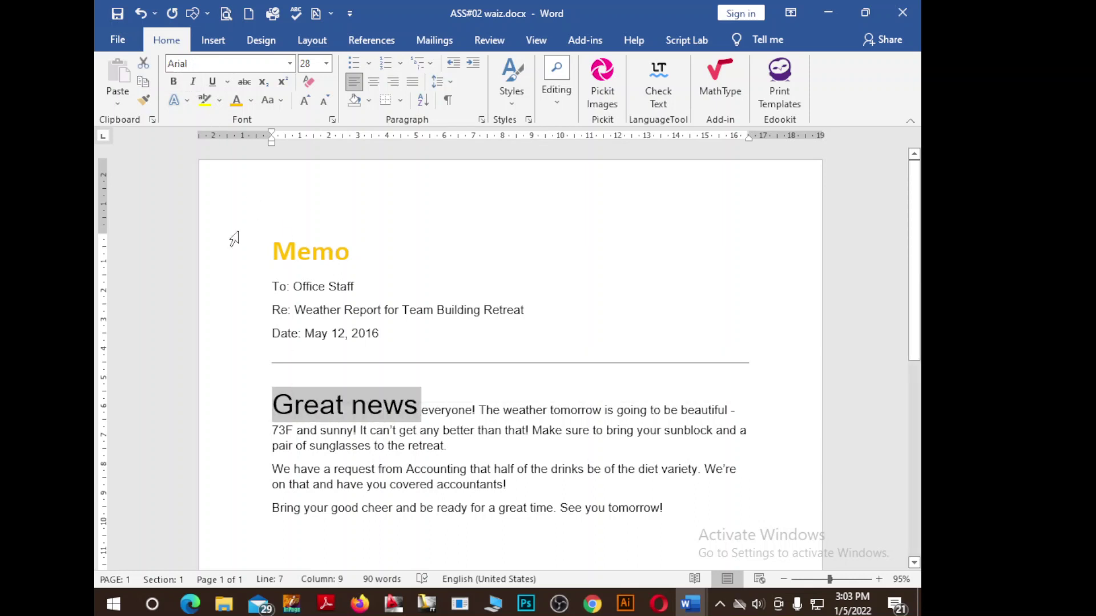
{"action": "left_click", "coordinate": [205, 63]}
{"action": "type", "text": "B"}
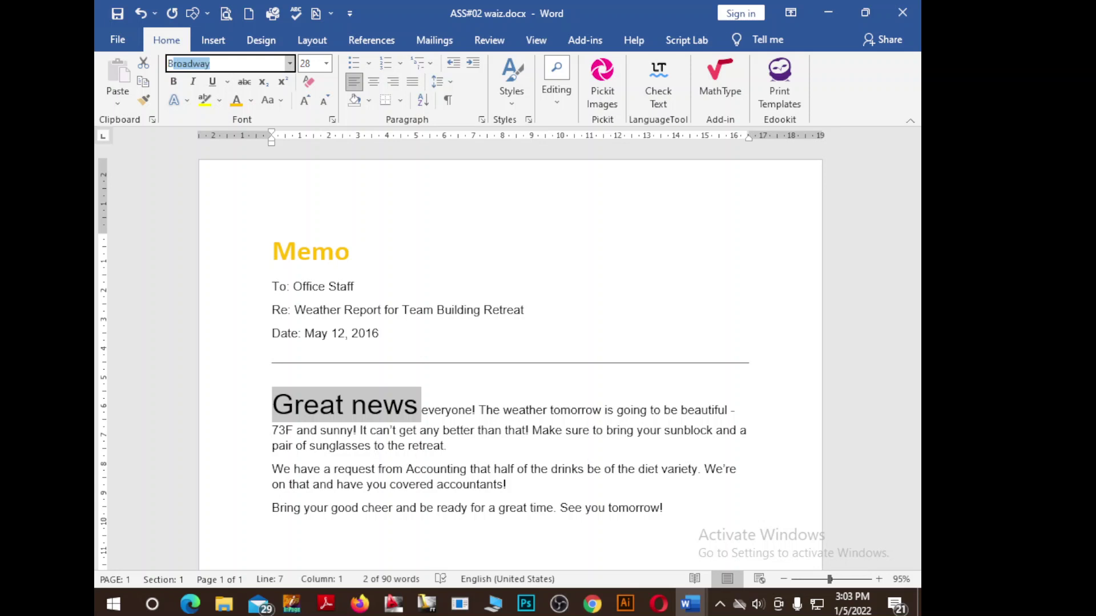
{"action": "type", "text": "eb"}
{"action": "key", "text": "Return"}
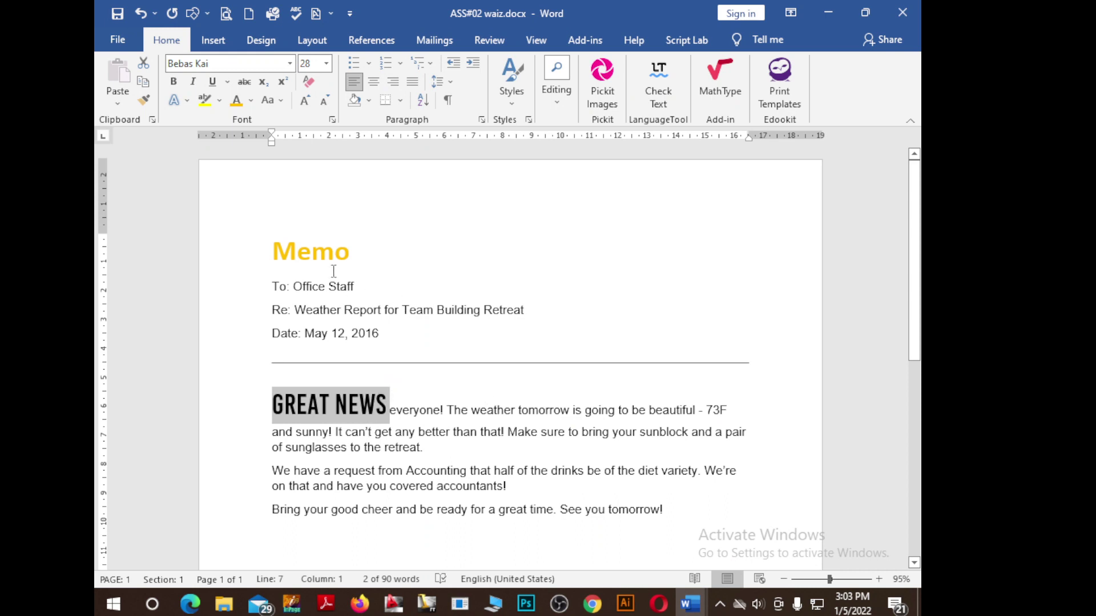
{"action": "left_click", "coordinate": [251, 101]}
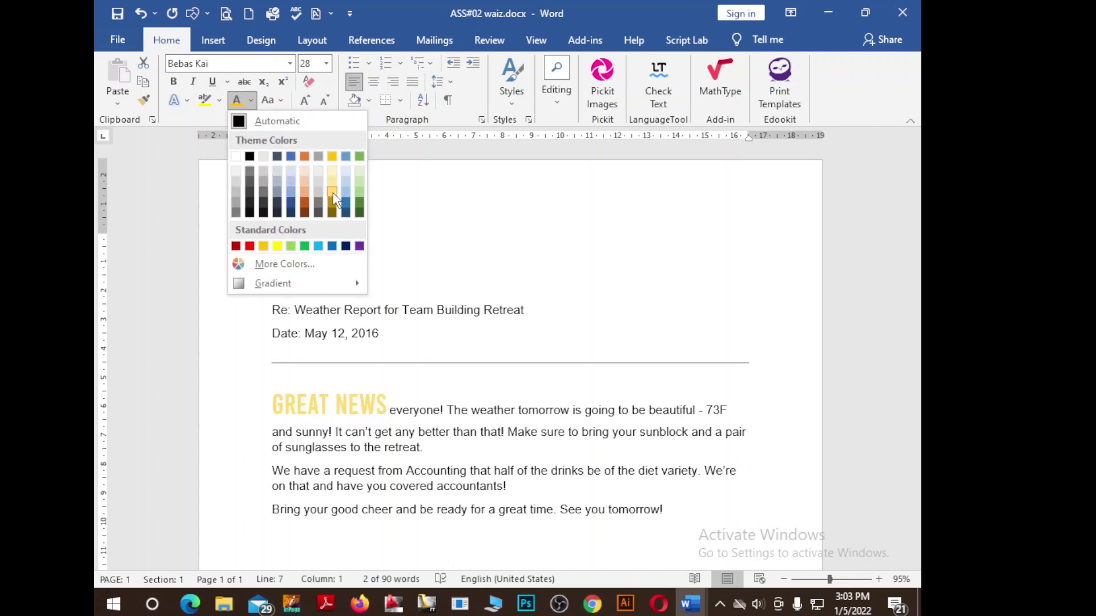
{"action": "left_click", "coordinate": [332, 157]}
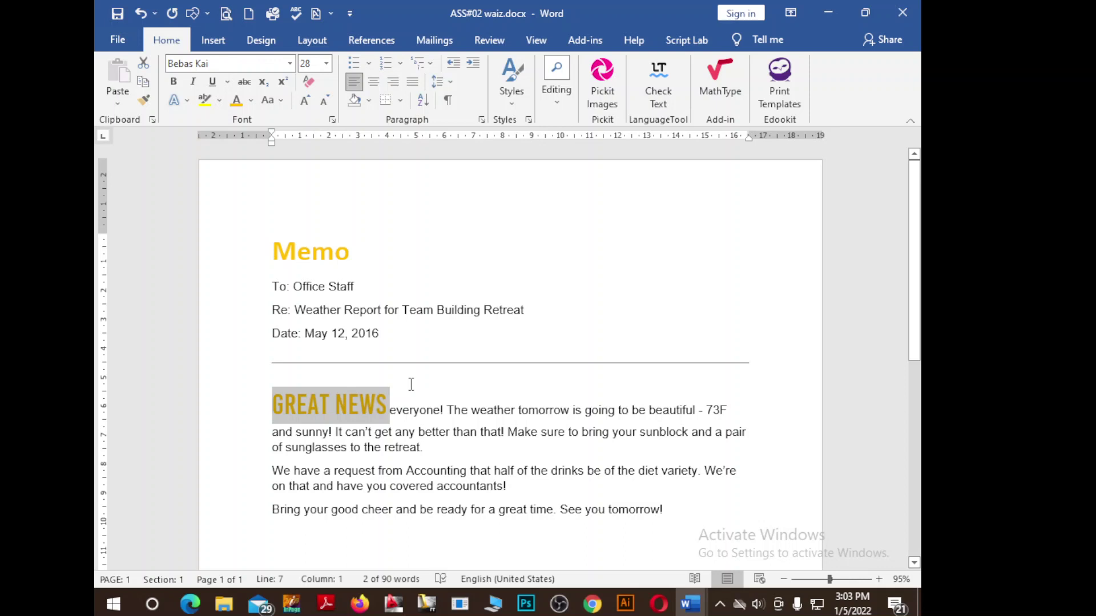
{"action": "left_click", "coordinate": [311, 251]}
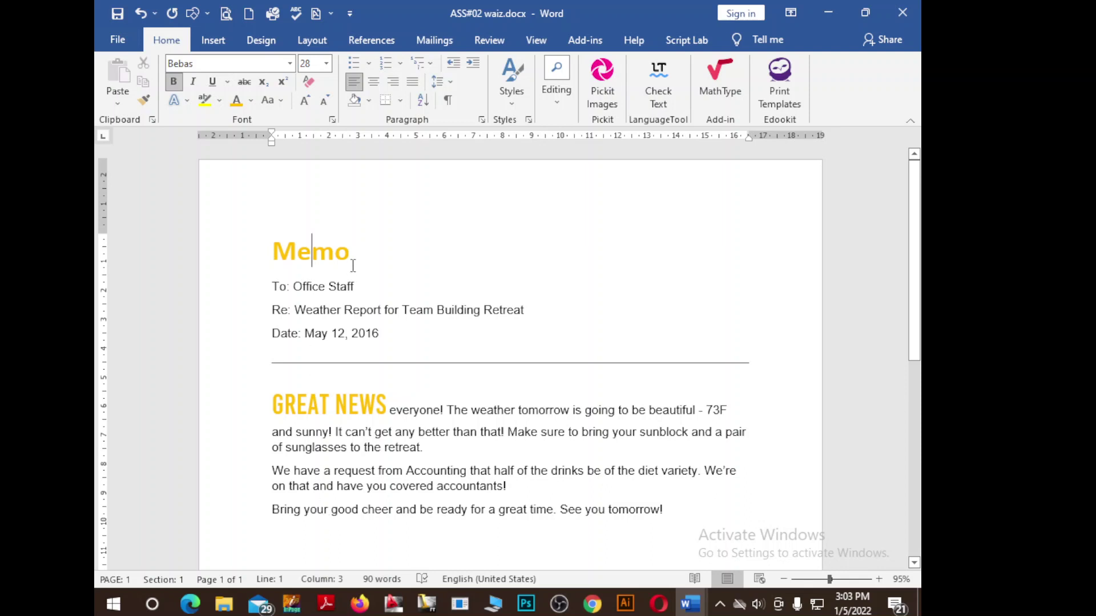
Use Format Painter to copy the Memo title's large bold gold formatting onto 'Bring your'.
{"action": "left_click_drag", "start_coordinate": [355, 256], "coordinate": [256, 269]}
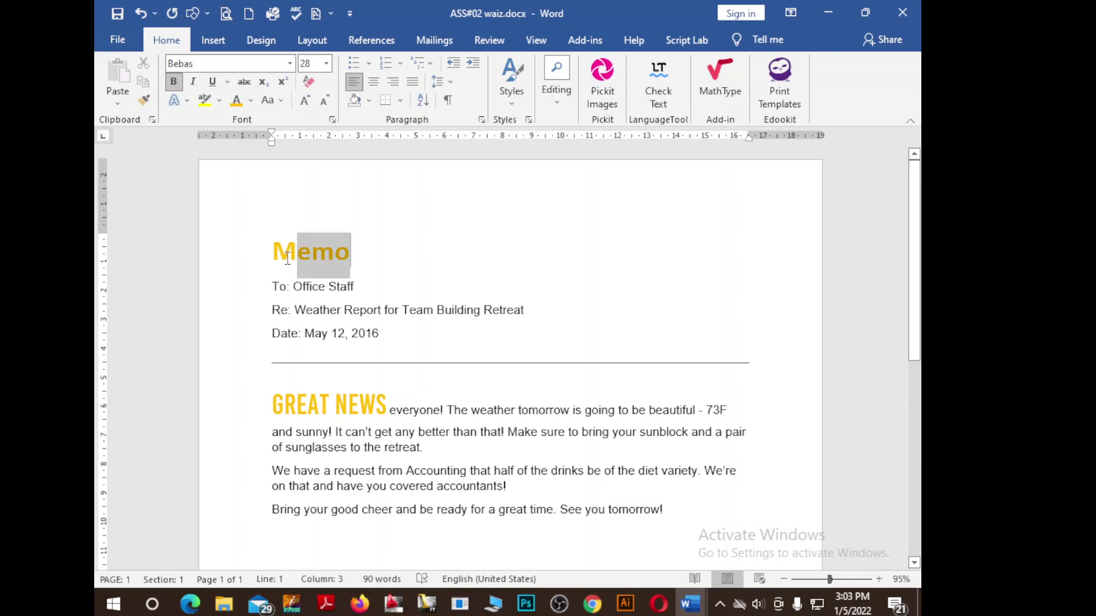
{"action": "left_click", "coordinate": [143, 101]}
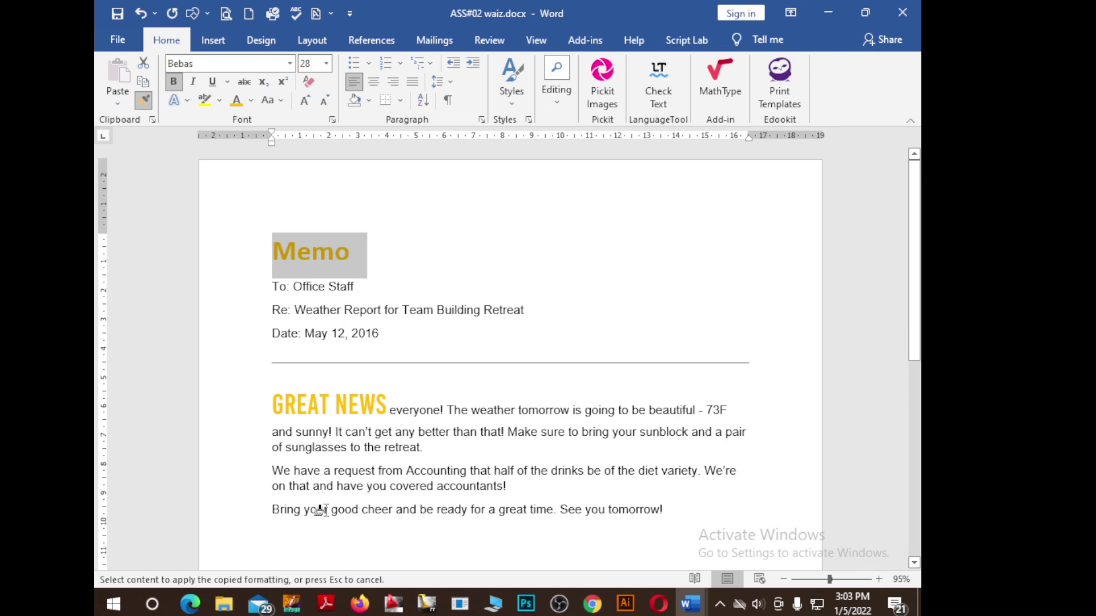
{"action": "left_click_drag", "start_coordinate": [321, 509], "coordinate": [272, 511]}
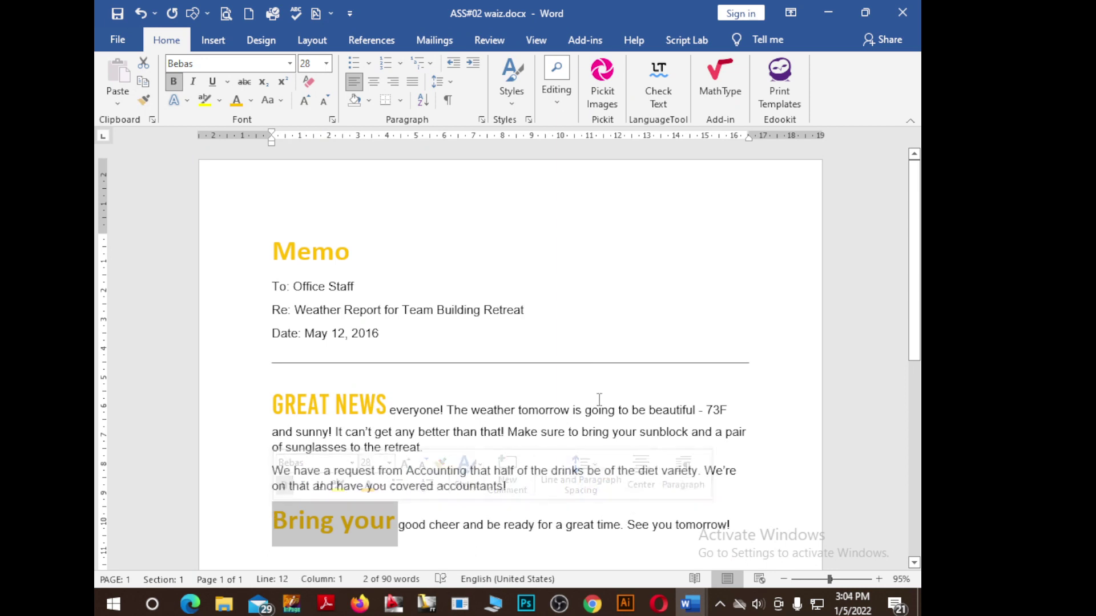
{"action": "scroll", "coordinate": [384, 277], "scroll_direction": "down", "scroll_amount": 2}
Toggle bold, italic and underline on 'To: Office' and give it a shadowed text effect.
{"action": "left_click_drag", "start_coordinate": [328, 216], "coordinate": [264, 217]}
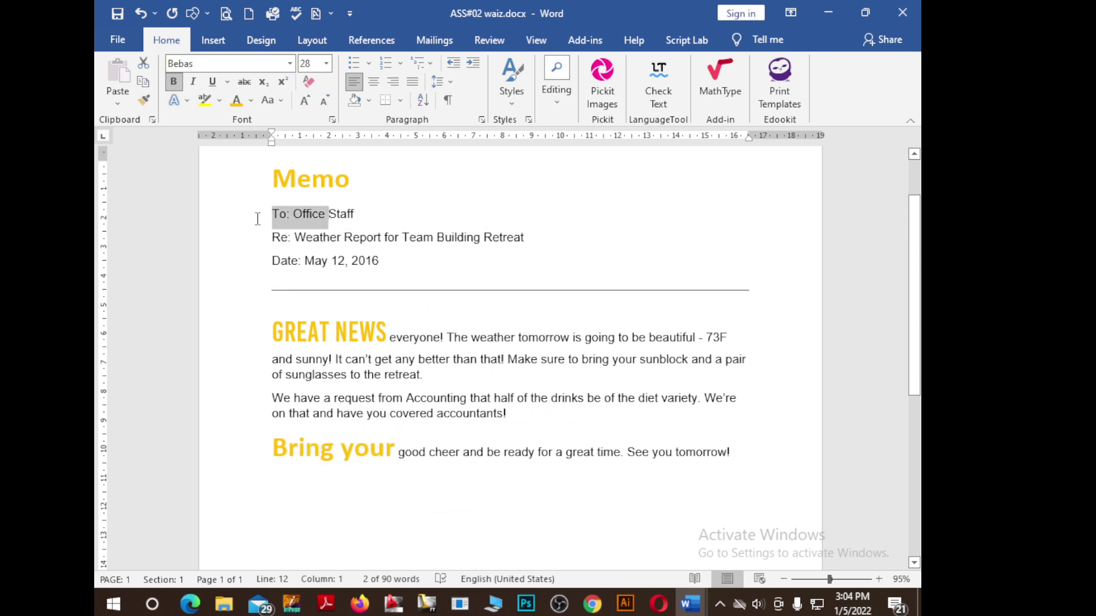
{"action": "left_click", "coordinate": [174, 83]}
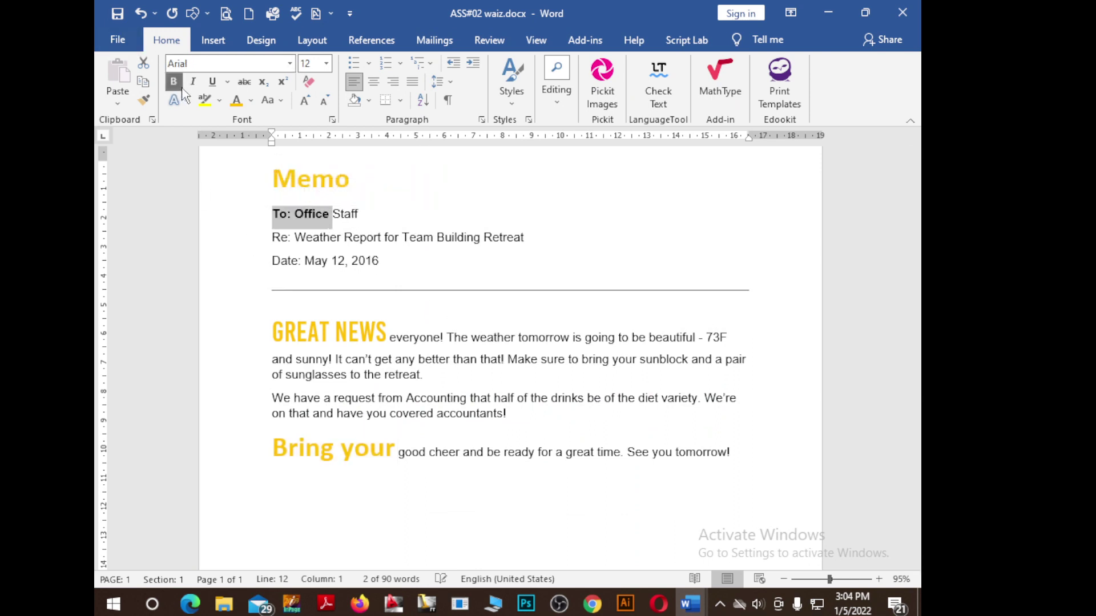
{"action": "left_click", "coordinate": [193, 82]}
{"action": "left_click", "coordinate": [212, 83]}
{"action": "left_click", "coordinate": [176, 101]}
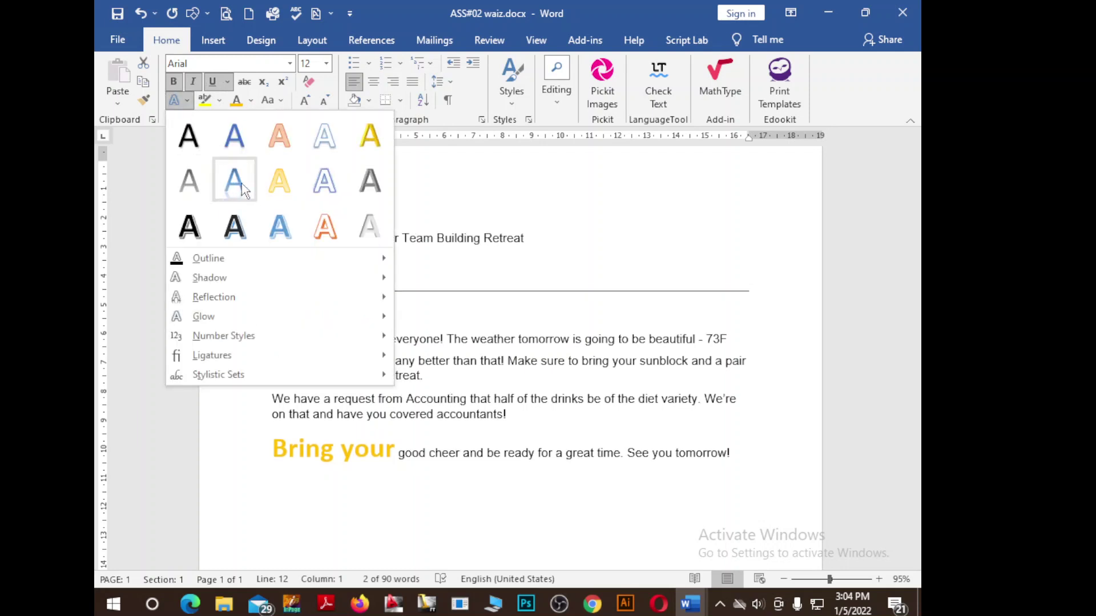
{"action": "left_click", "coordinate": [193, 179]}
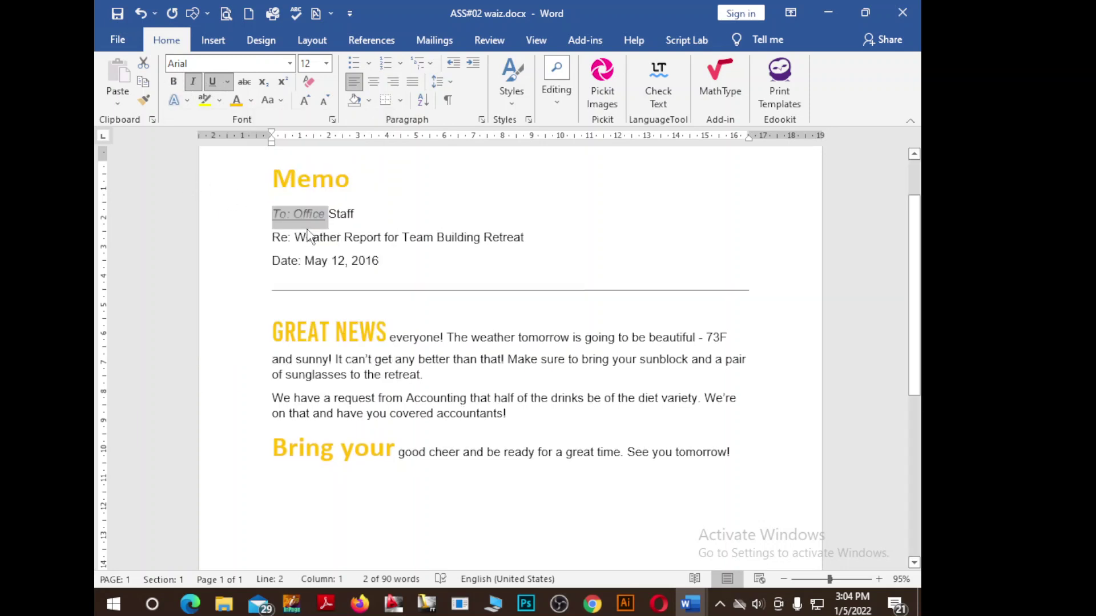
Highlight 'To: Office' in bright green and try font colours, settling on black.
{"action": "left_click", "coordinate": [219, 101]}
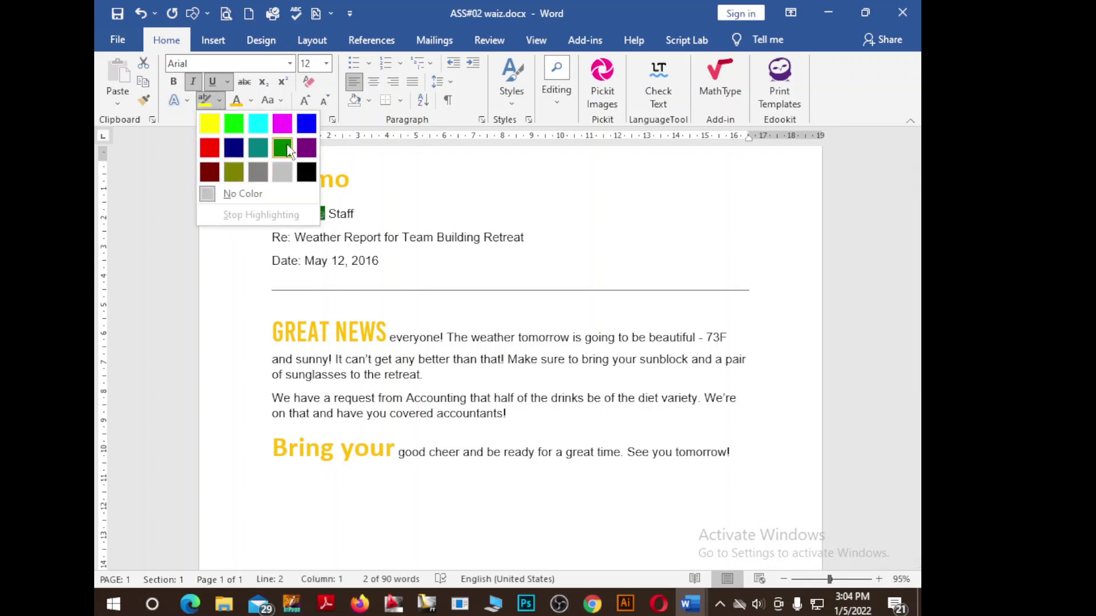
{"action": "left_click", "coordinate": [232, 123]}
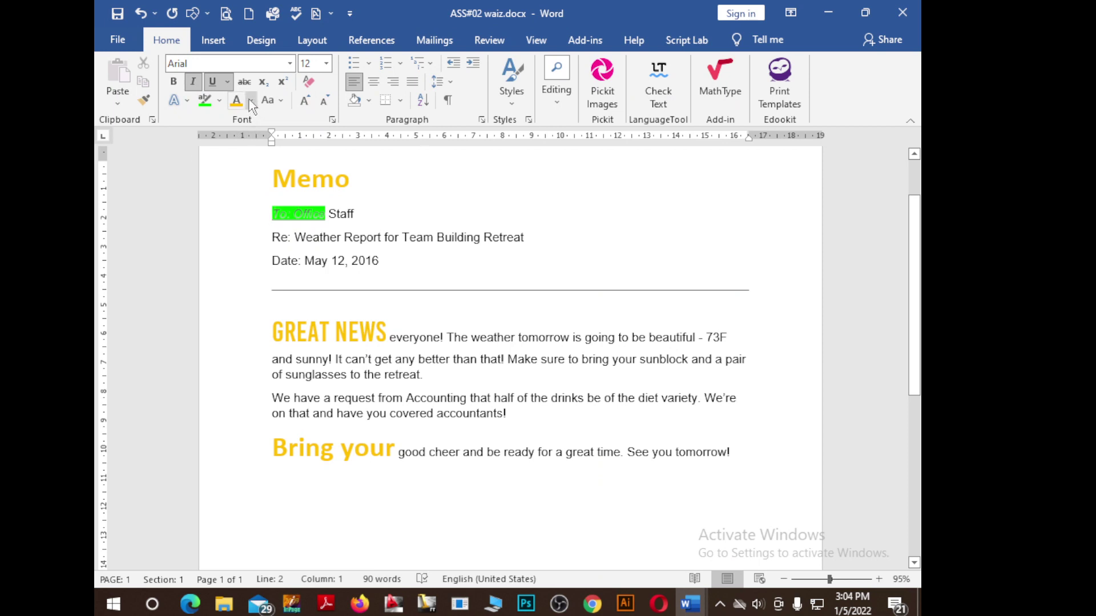
{"action": "left_click", "coordinate": [251, 100]}
{"action": "left_click", "coordinate": [264, 204]}
{"action": "left_click_drag", "start_coordinate": [328, 218], "coordinate": [272, 217]}
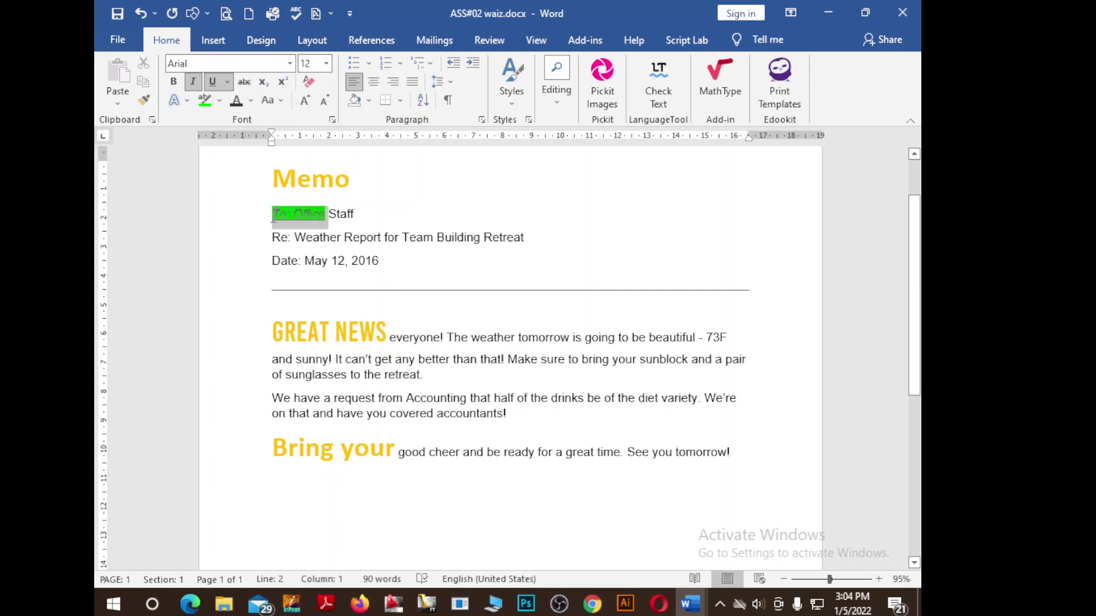
{"action": "left_click", "coordinate": [250, 101]}
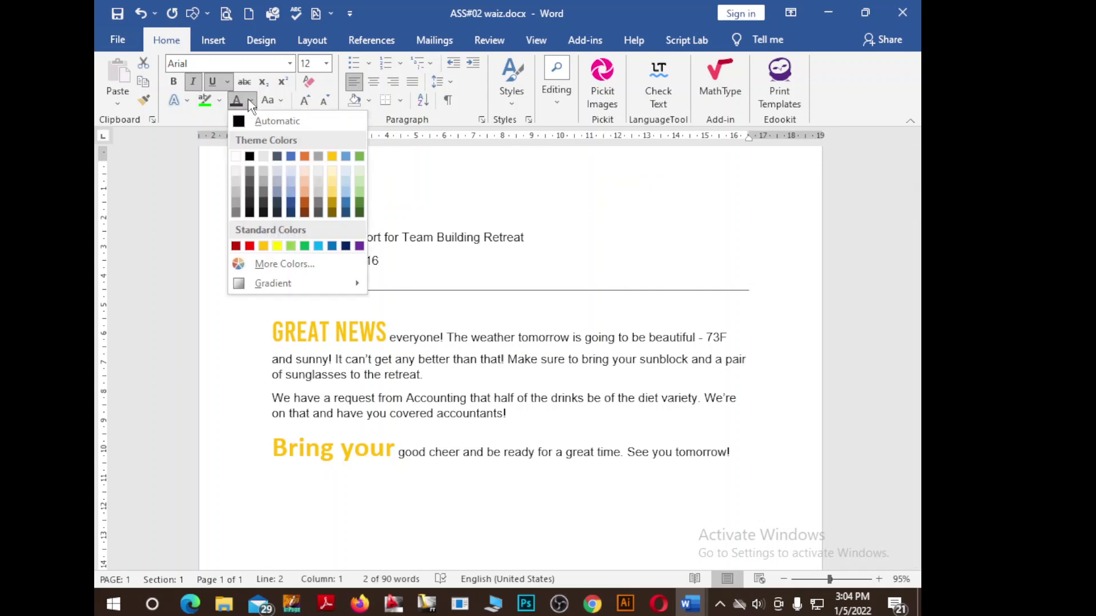
{"action": "left_click", "coordinate": [249, 157]}
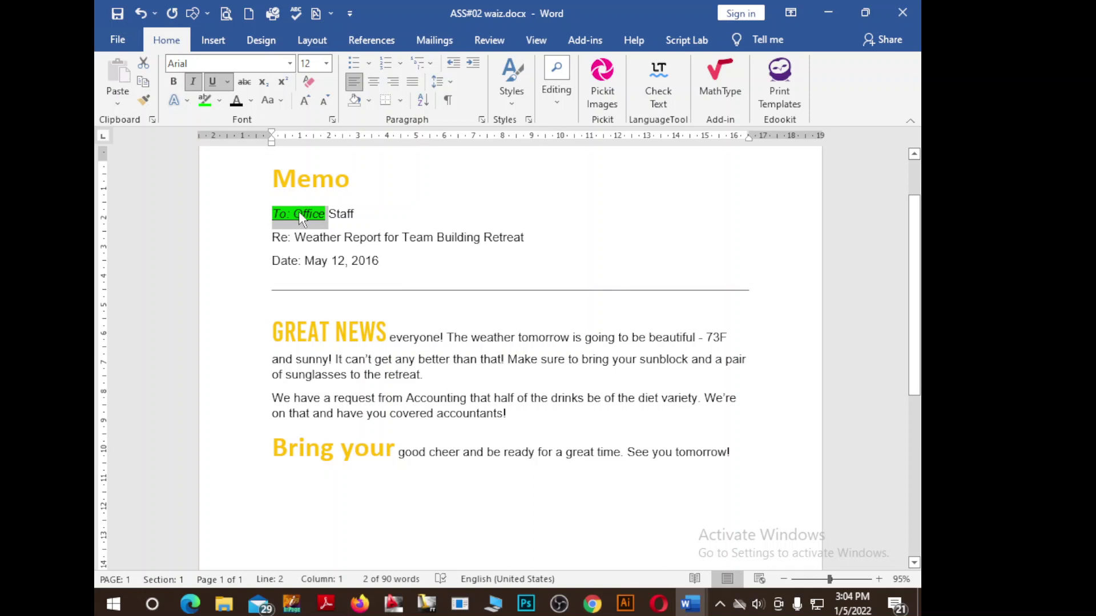
Open the Change Case (Aa) menu for the selected 'To: Office' text.
{"action": "left_click", "coordinate": [283, 106]}
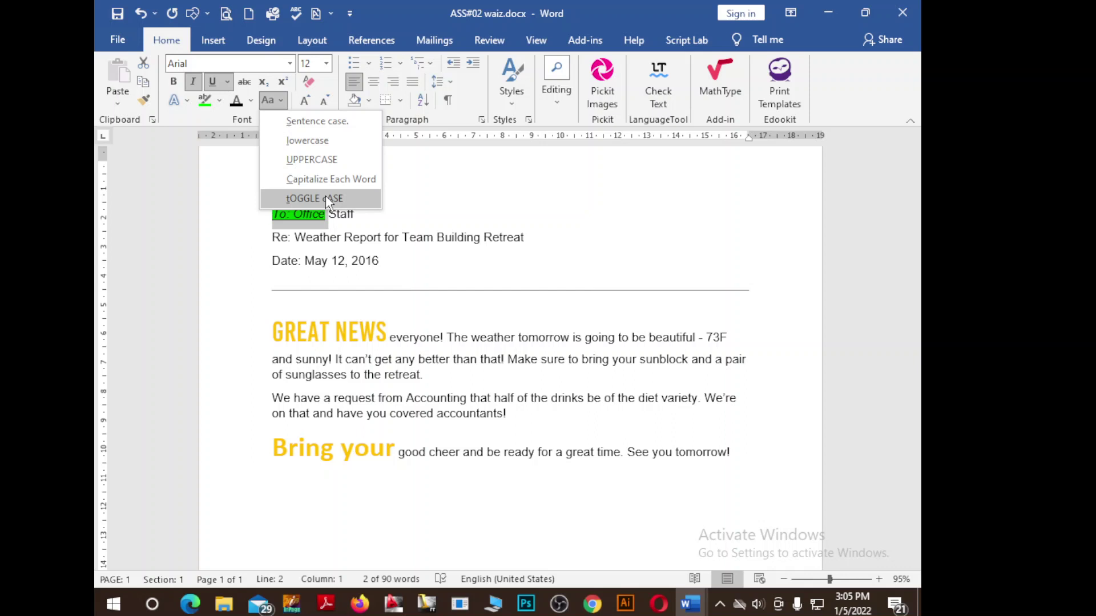
Dismiss the case menu and clear all formatting from the GREAT NEWS text.
{"action": "left_click", "coordinate": [481, 184]}
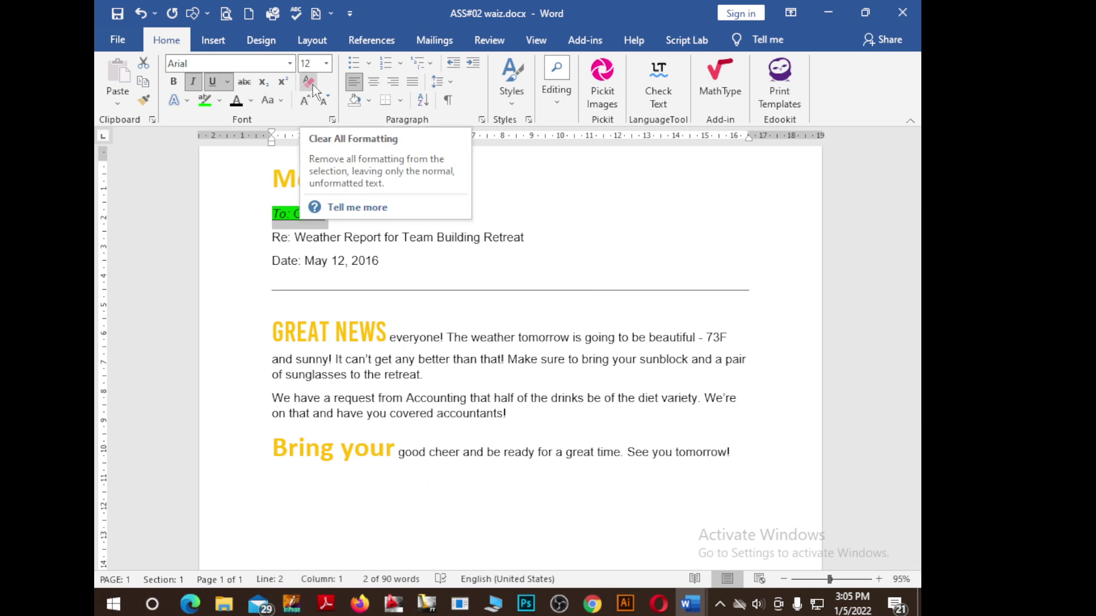
{"action": "left_click", "coordinate": [359, 334]}
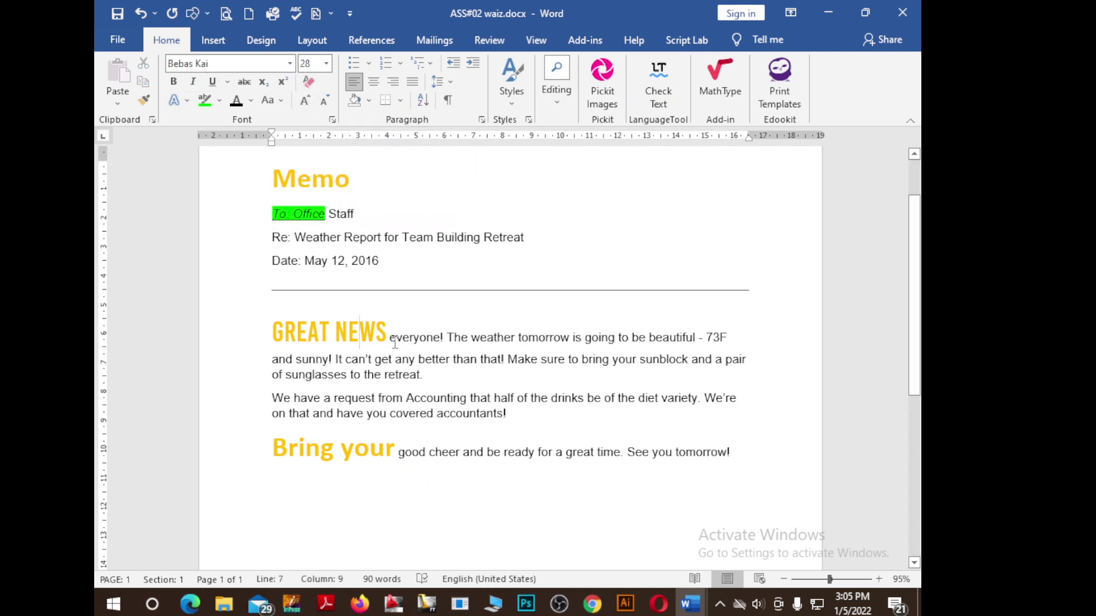
{"action": "left_click_drag", "start_coordinate": [386, 338], "coordinate": [281, 346]}
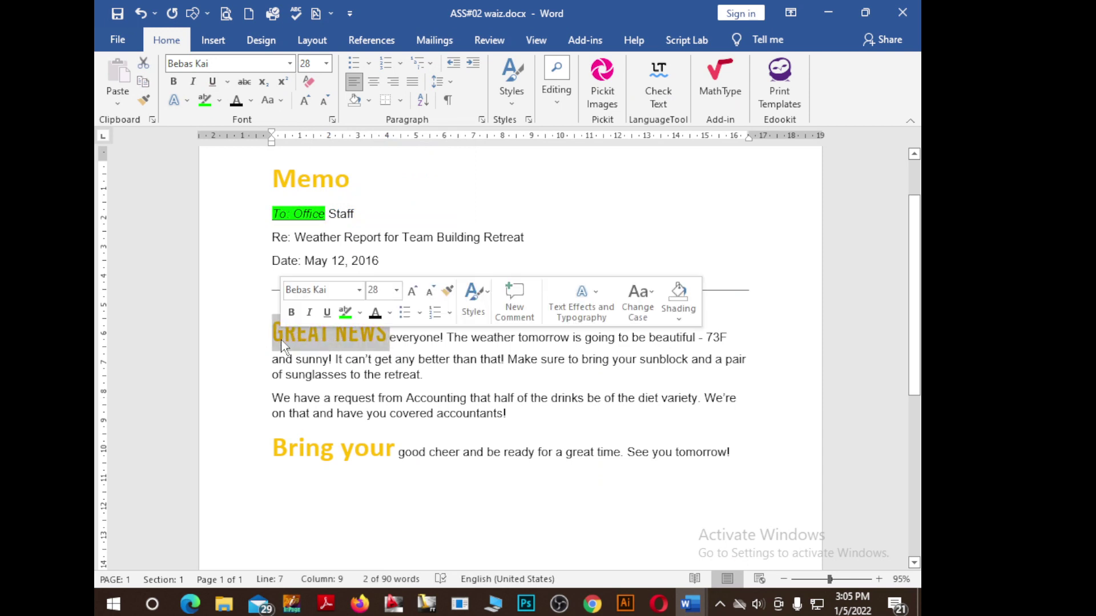
{"action": "left_click", "coordinate": [310, 83]}
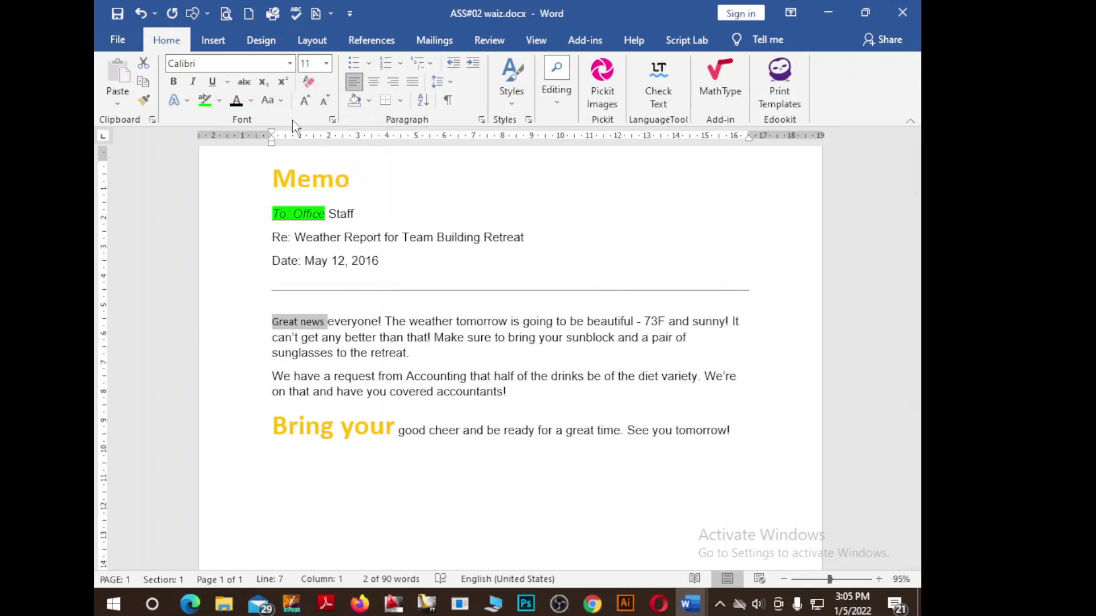
Resize the 'Great news' text to 14 pt using Grow Font and Shrink Font.
{"action": "left_click", "coordinate": [306, 101]}
{"action": "left_click", "coordinate": [305, 101]}
{"action": "left_click", "coordinate": [305, 101]}
{"action": "left_click", "coordinate": [306, 101]}
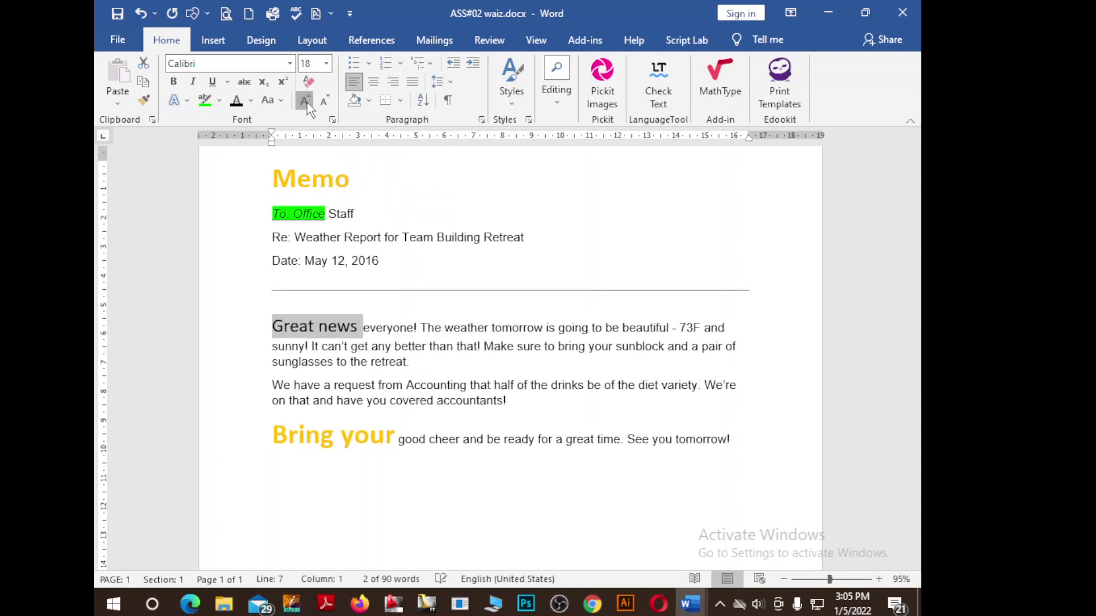
{"action": "left_click", "coordinate": [305, 101]}
{"action": "left_click", "coordinate": [325, 102]}
{"action": "left_click", "coordinate": [325, 101]}
{"action": "left_click", "coordinate": [326, 102]}
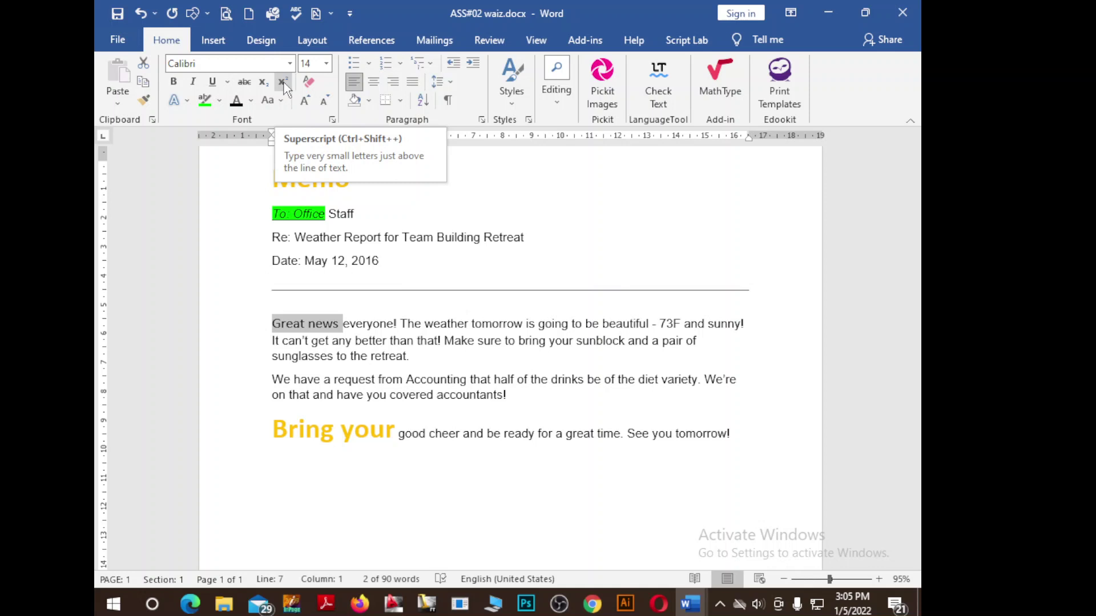
Add a new line after 'accountants!' reading X2 with the 2 in superscript.
{"action": "left_click", "coordinate": [508, 395]}
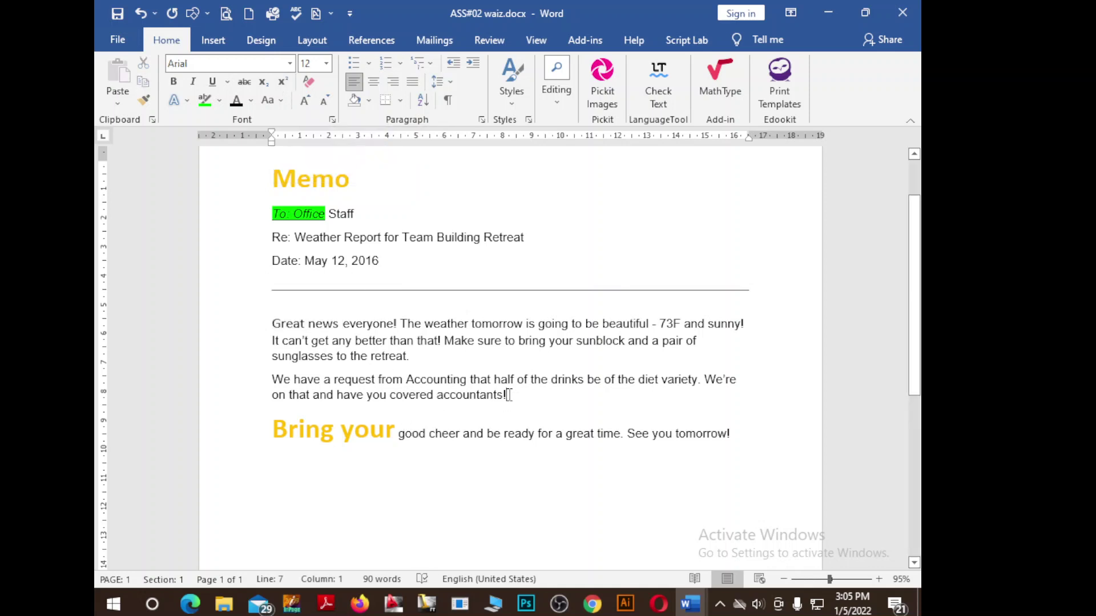
{"action": "key", "text": "Return"}
{"action": "type", "text": "x"}
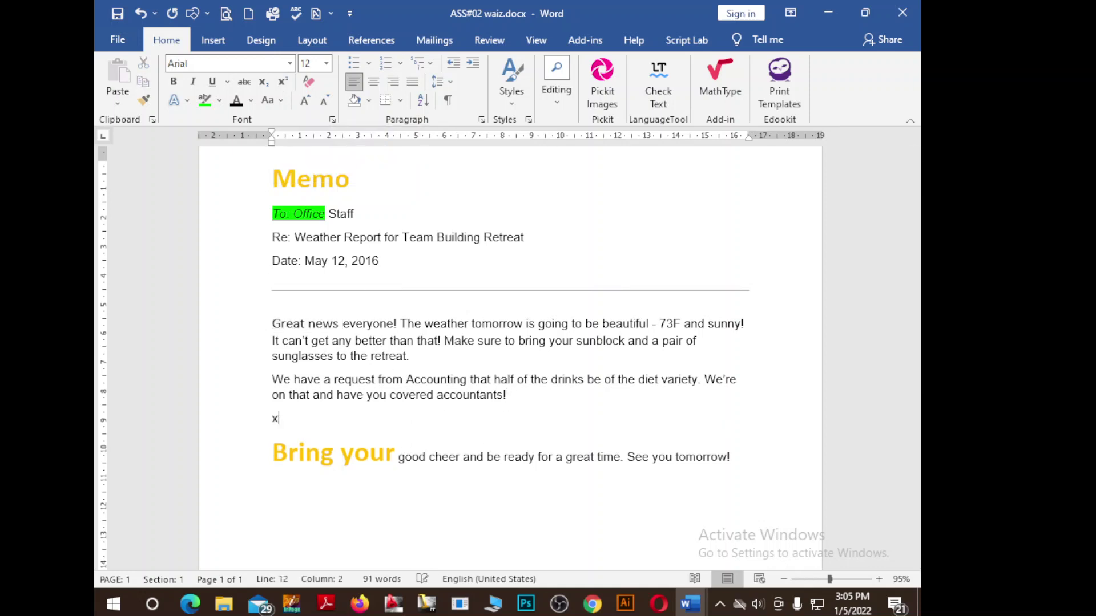
{"action": "key", "text": "BackSpace"}
{"action": "type", "text": "X2"}
{"action": "left_click_drag", "start_coordinate": [288, 419], "coordinate": [279, 418]}
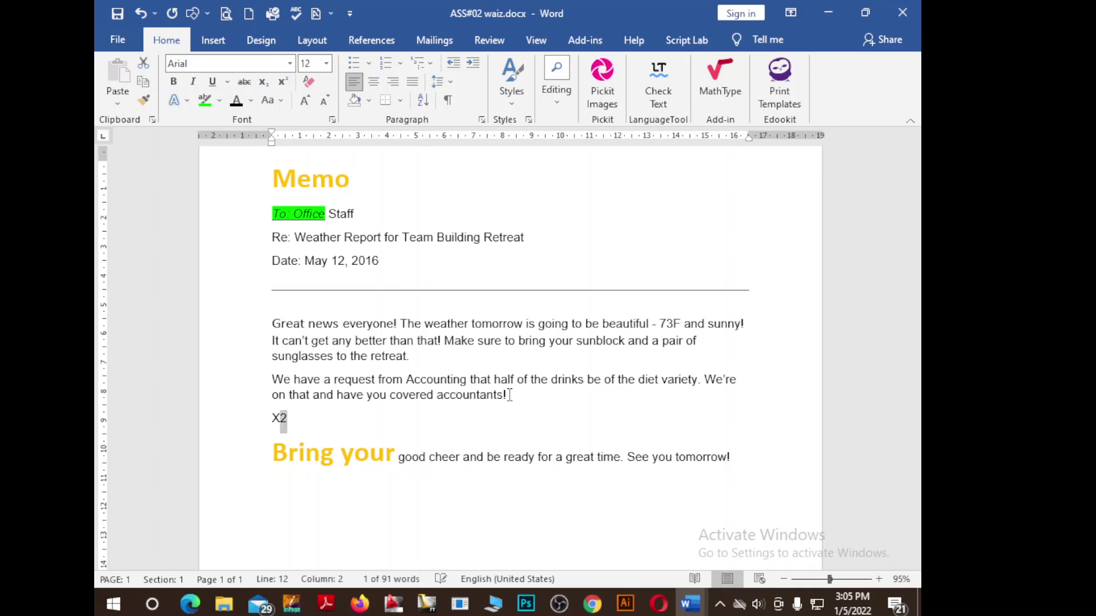
{"action": "left_click", "coordinate": [282, 84]}
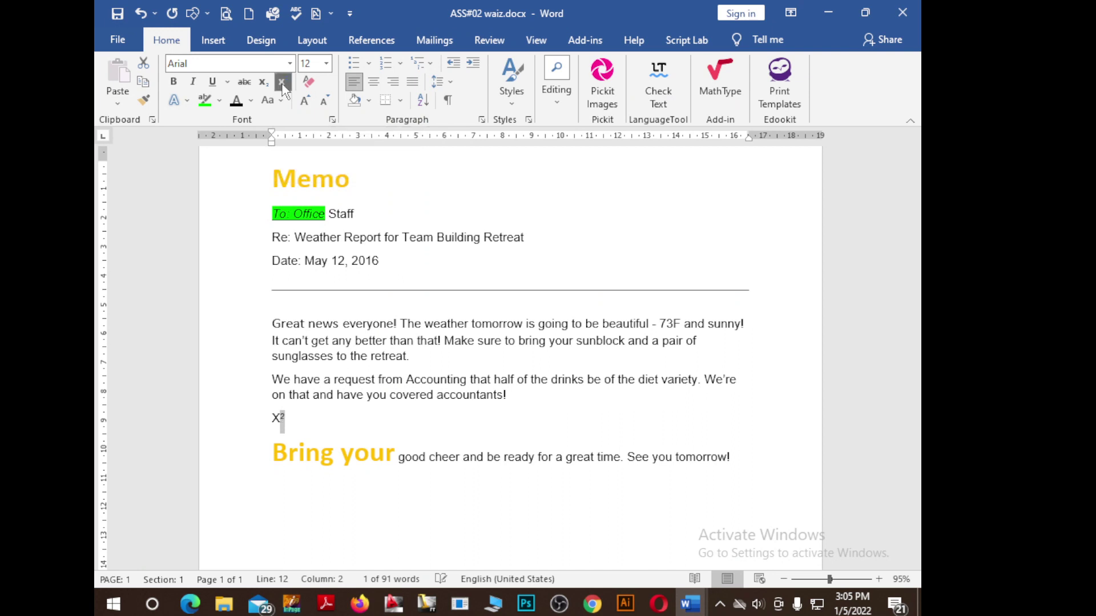
Start another line below X² with superscript switched off.
{"action": "left_click", "coordinate": [301, 419]}
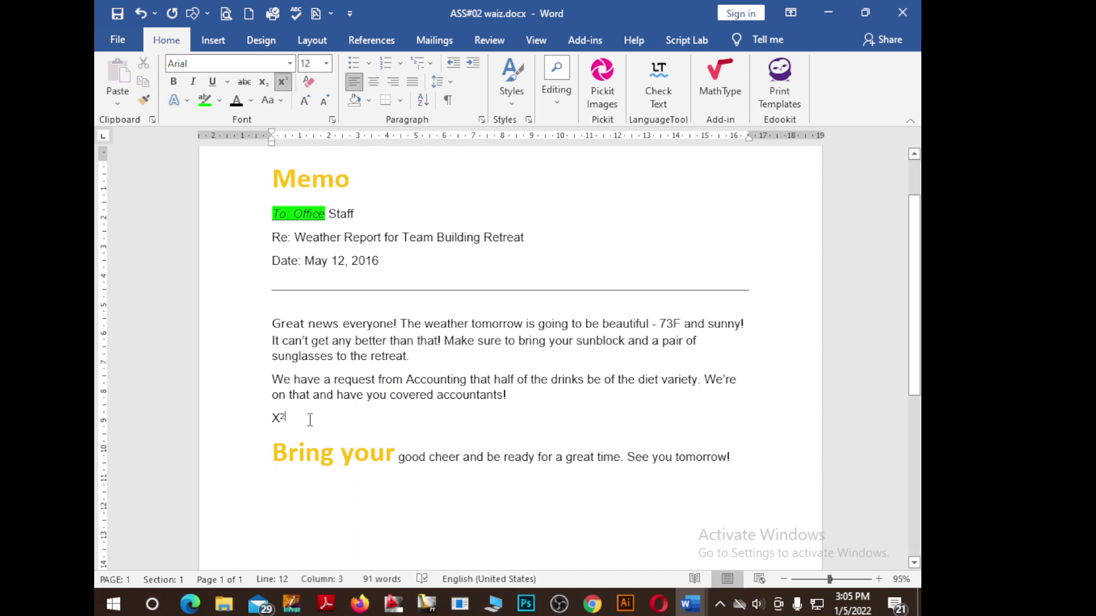
{"action": "key", "text": "Return"}
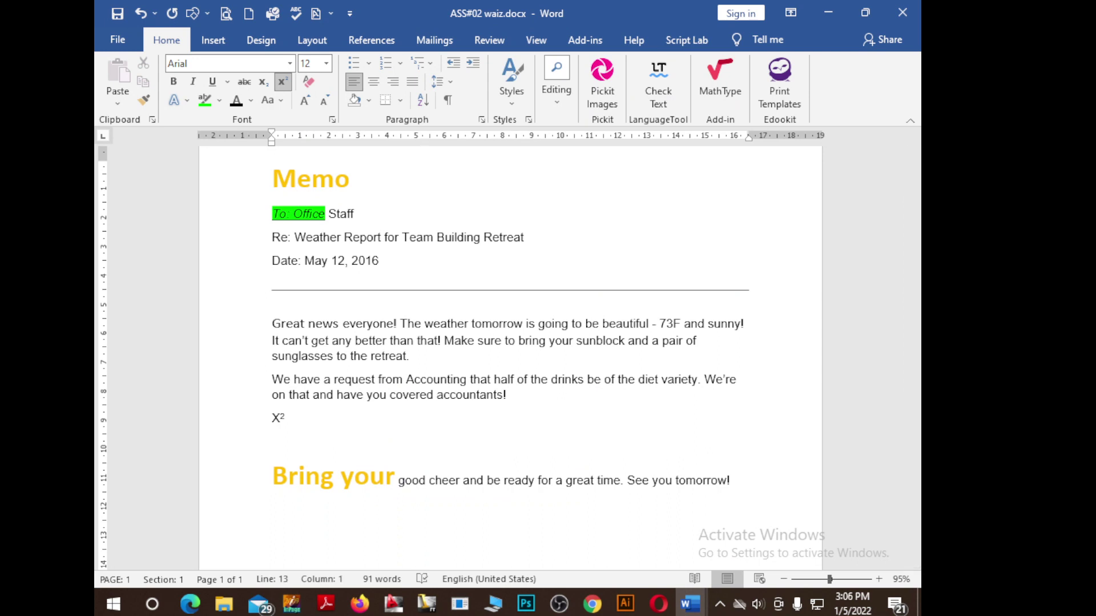
{"action": "type", "text": "dfsjsjdjsjds"}
{"action": "key", "text": "BackSpace"}
{"action": "key", "text": "BackSpace"}
{"action": "key", "text": "BackSpace"}
{"action": "key", "text": "BackSpace"}
{"action": "key", "text": "BackSpace"}
{"action": "key", "text": "BackSpace"}
{"action": "key", "text": "BackSpace"}
{"action": "key", "text": "BackSpace"}
{"action": "key", "text": "BackSpace"}
{"action": "key", "text": "BackSpace"}
{"action": "key", "text": "BackSpace"}
{"action": "key", "text": "BackSpace"}
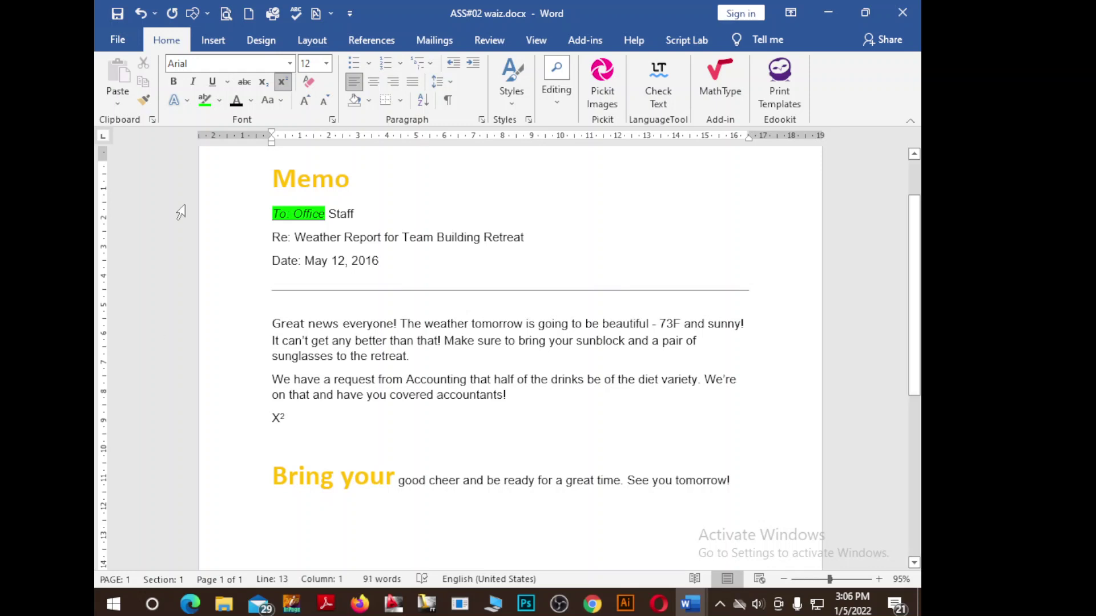
{"action": "left_click", "coordinate": [282, 81]}
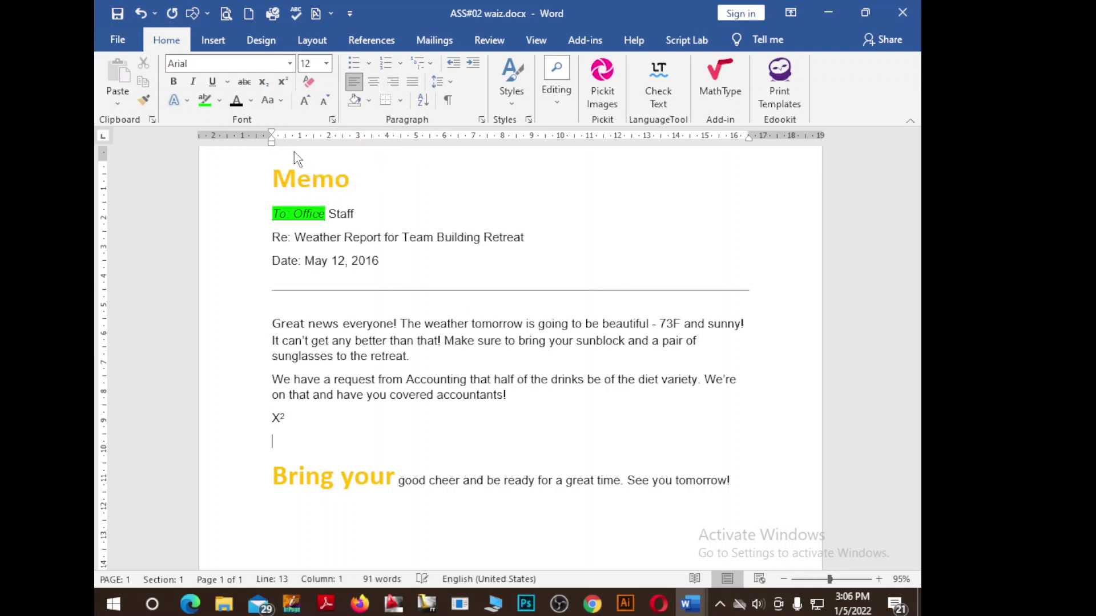
{"action": "type", "text": "x"}
{"action": "key", "text": "BackSpace"}
Enter X2 on the new line, make its 2 subscript, and add an empty line below.
{"action": "type", "text": "X"}
{"action": "type", "text": "2"}
{"action": "left_click_drag", "start_coordinate": [288, 442], "coordinate": [280, 442]}
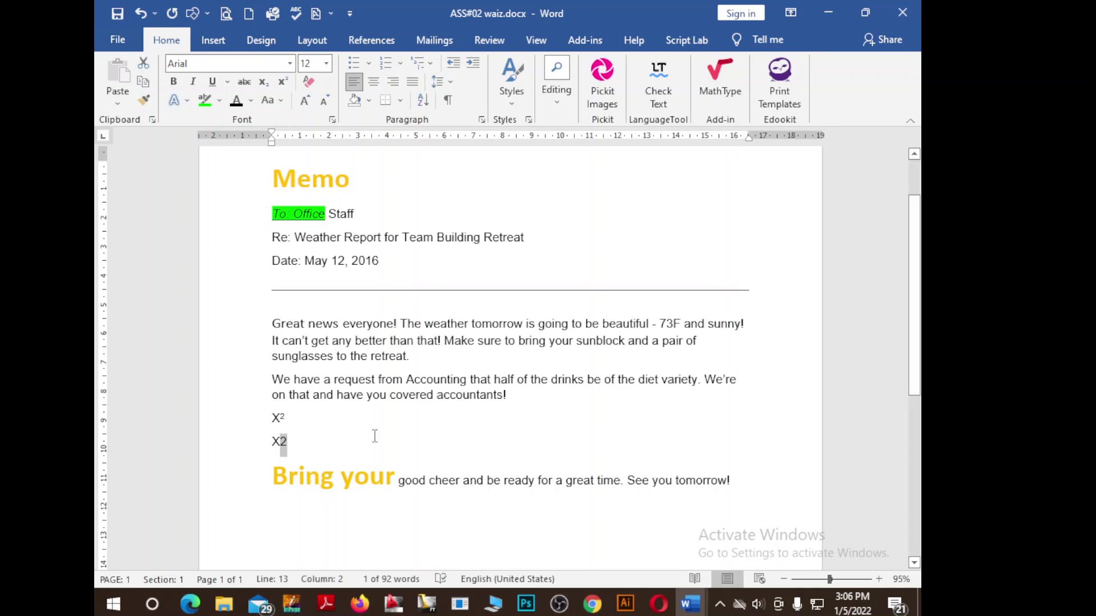
{"action": "left_click", "coordinate": [262, 86]}
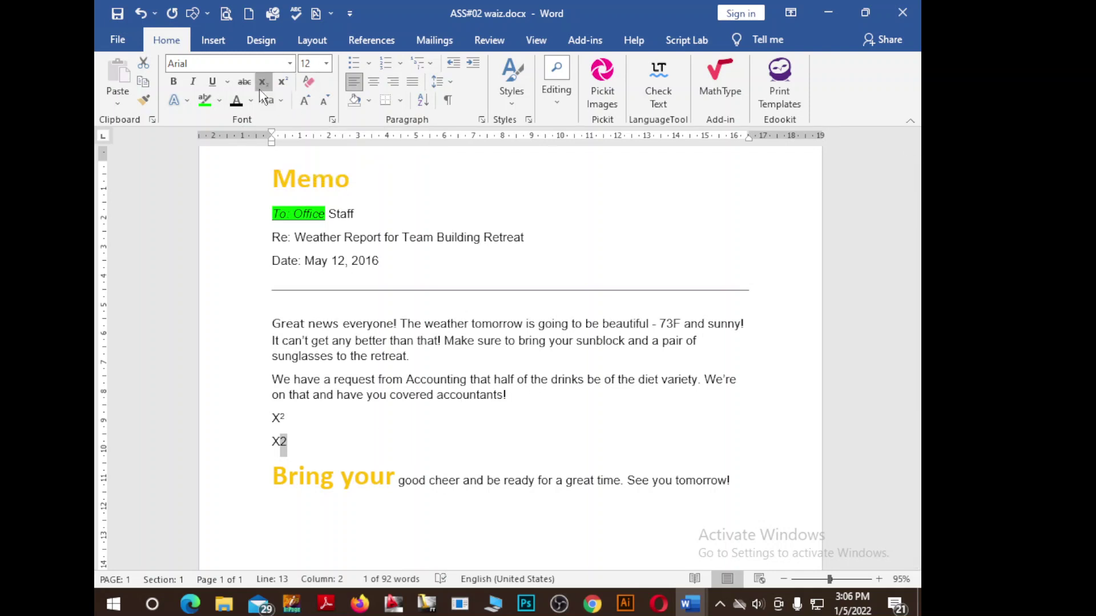
{"action": "left_click", "coordinate": [291, 422]}
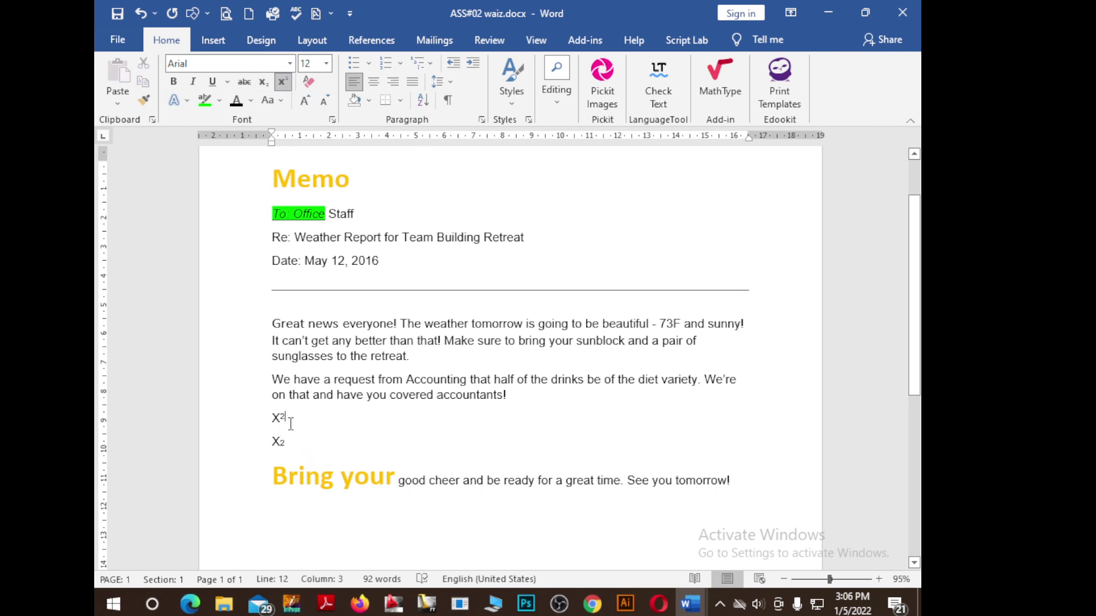
{"action": "left_click", "coordinate": [314, 443]}
{"action": "key", "text": "Return"}
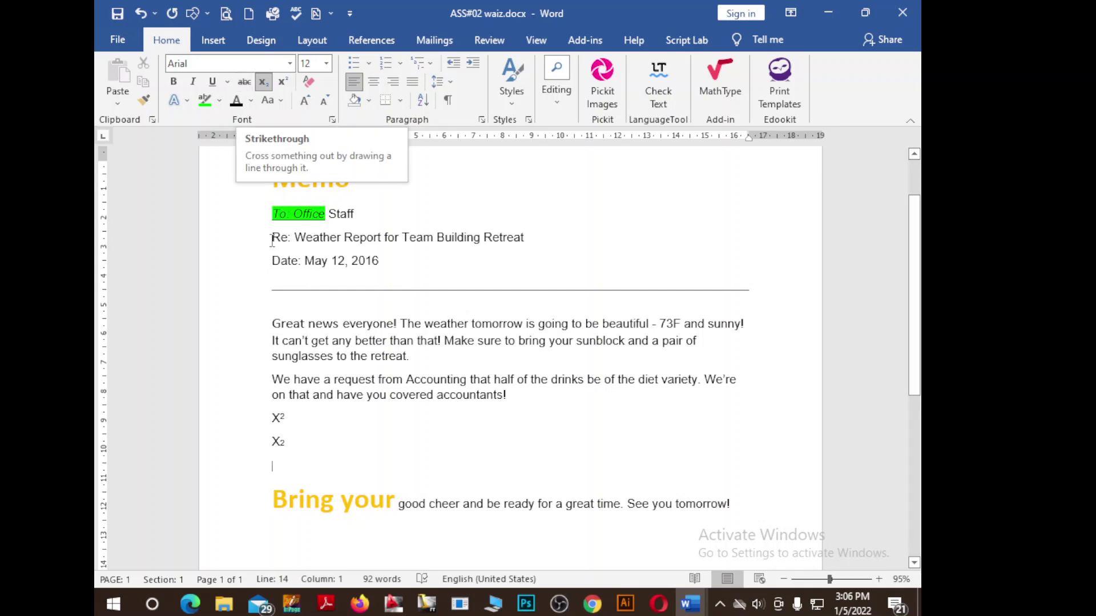
Apply strikethrough to 'Great' in the news paragraph, then move to the empty line below X₂.
{"action": "left_click_drag", "start_coordinate": [273, 324], "coordinate": [311, 330]}
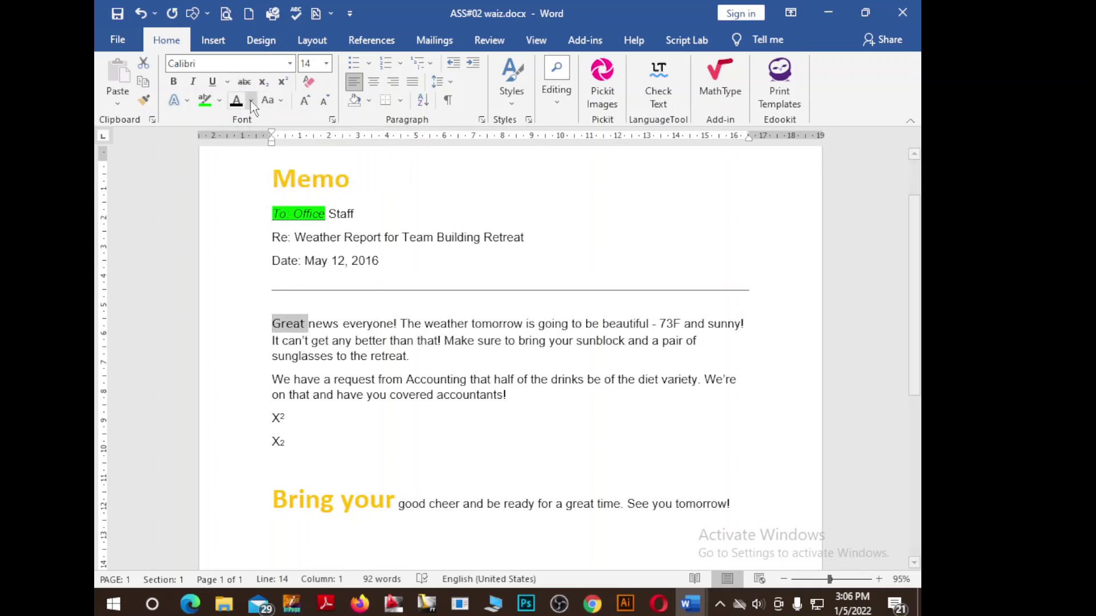
{"action": "left_click", "coordinate": [246, 82]}
{"action": "left_click", "coordinate": [336, 375]}
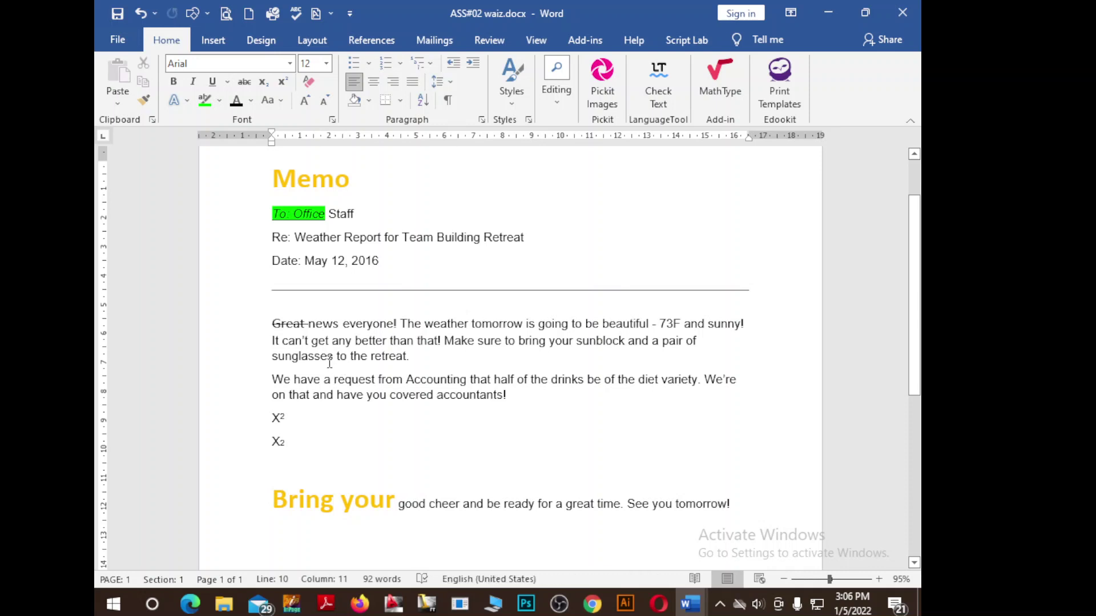
{"action": "left_click", "coordinate": [297, 465]}
Start a numbered list below X₂ with three test items, then undo back to item 1 and an empty item 2.
{"action": "left_click", "coordinate": [430, 64]}
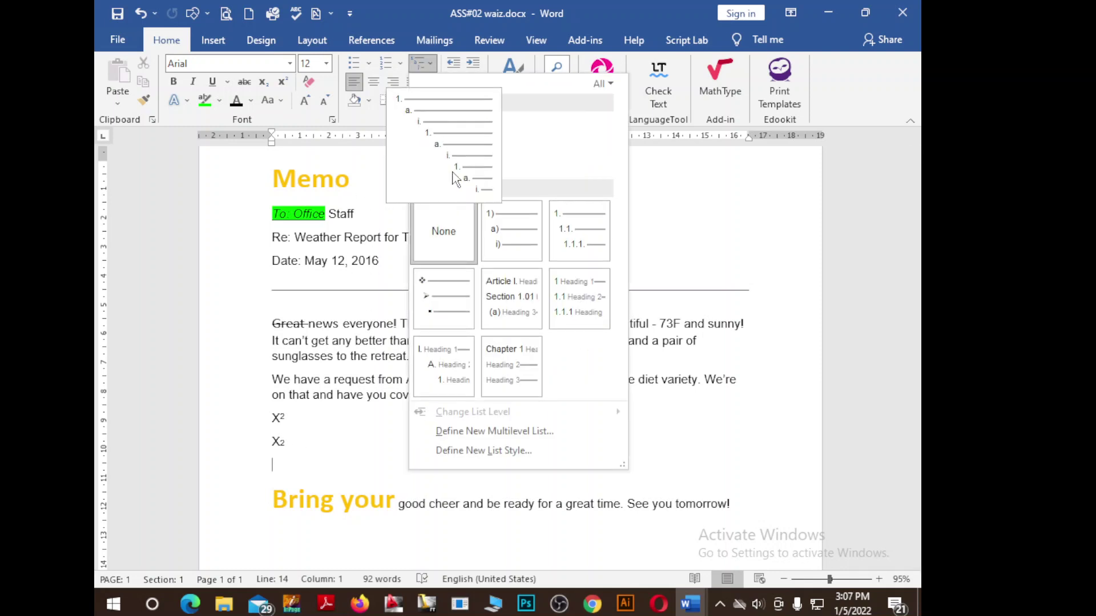
{"action": "left_click", "coordinate": [455, 177]}
{"action": "type", "text": "fhsajkfhkjsah"}
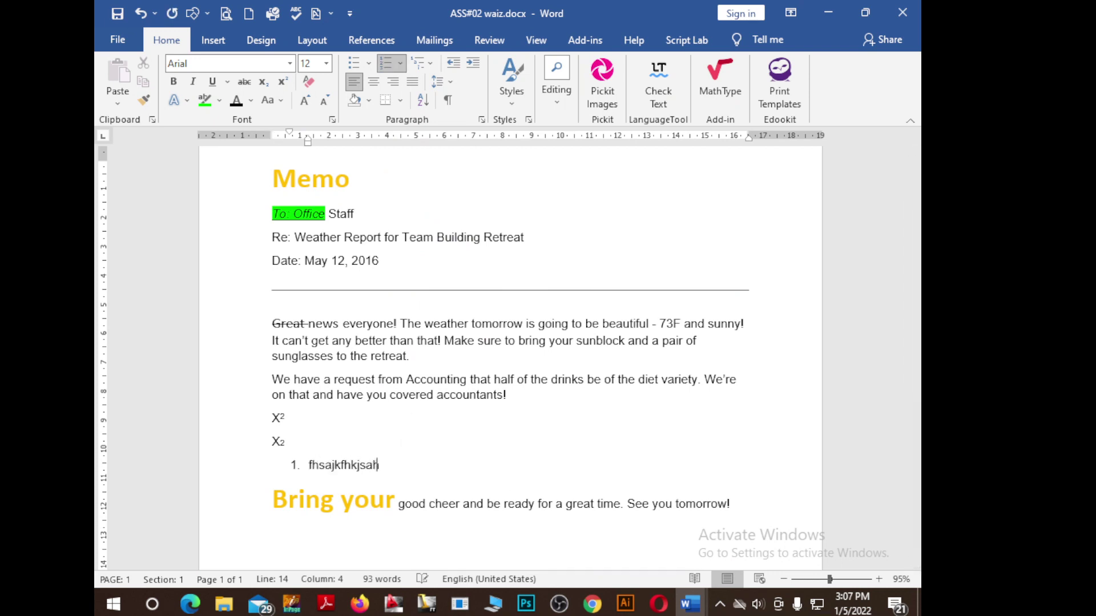
{"action": "type", "text": "fkjhskdjfh"}
{"action": "key", "text": "Return"}
{"action": "type", "text": "jkjh"}
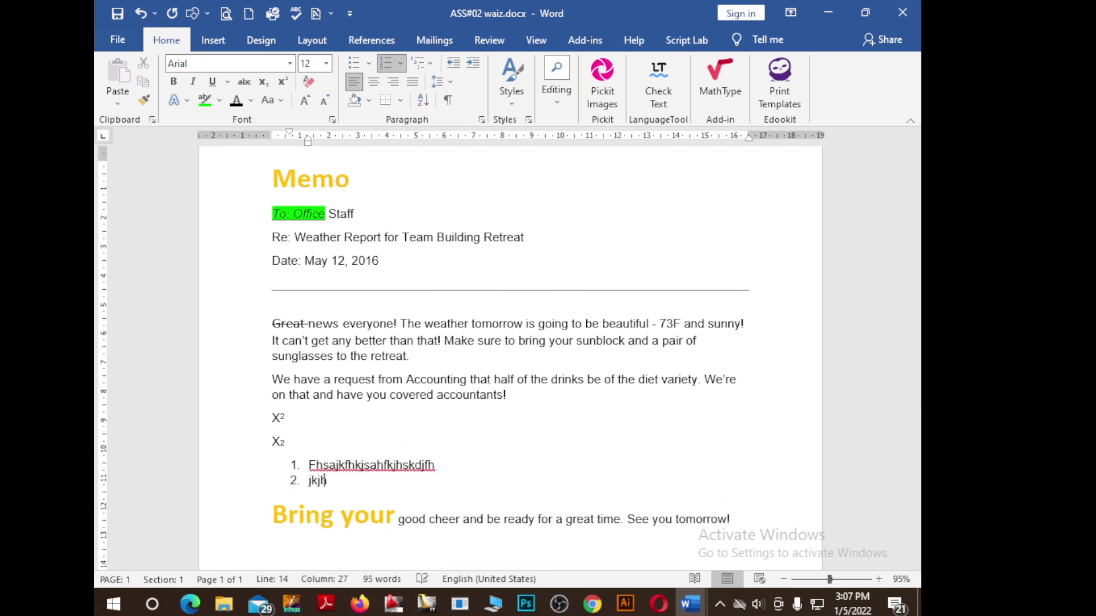
{"action": "type", "text": "sfdhsjkahdfjksad"}
{"action": "key", "text": "Return"}
{"action": "type", "text": "jhsfdjkh"}
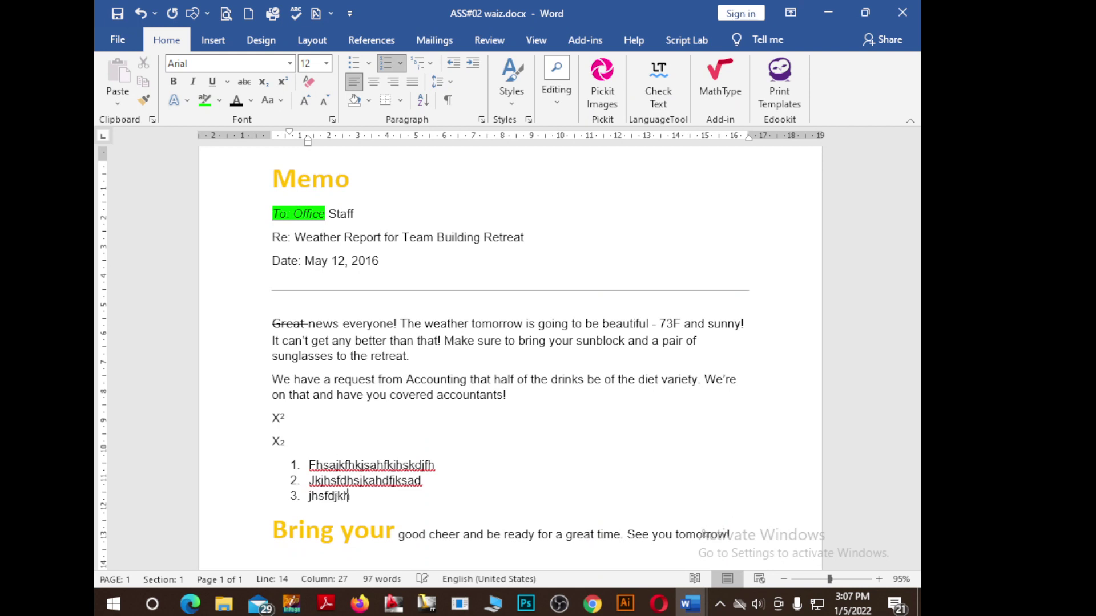
{"action": "type", "text": "sdajkfhjk"}
{"action": "key", "text": "ctrl+z"}
{"action": "key", "text": "ctrl+z"}
{"action": "key", "text": "ctrl+z"}
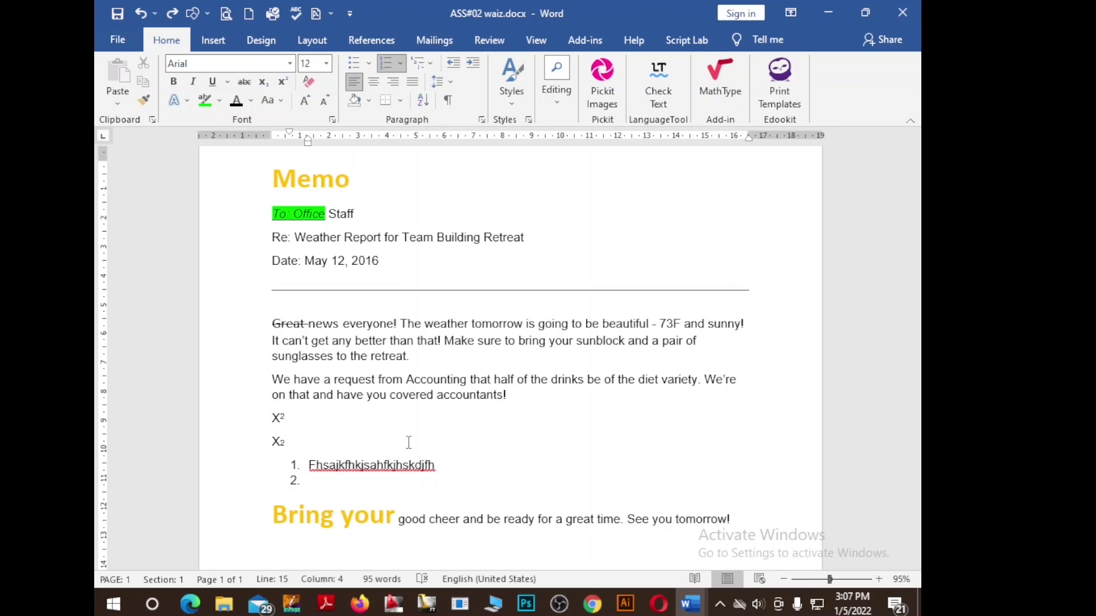
Add lettered sub-items a–d of test text under list item 1.
{"action": "key", "text": "Tab"}
{"action": "type", "text": "dfkgj"}
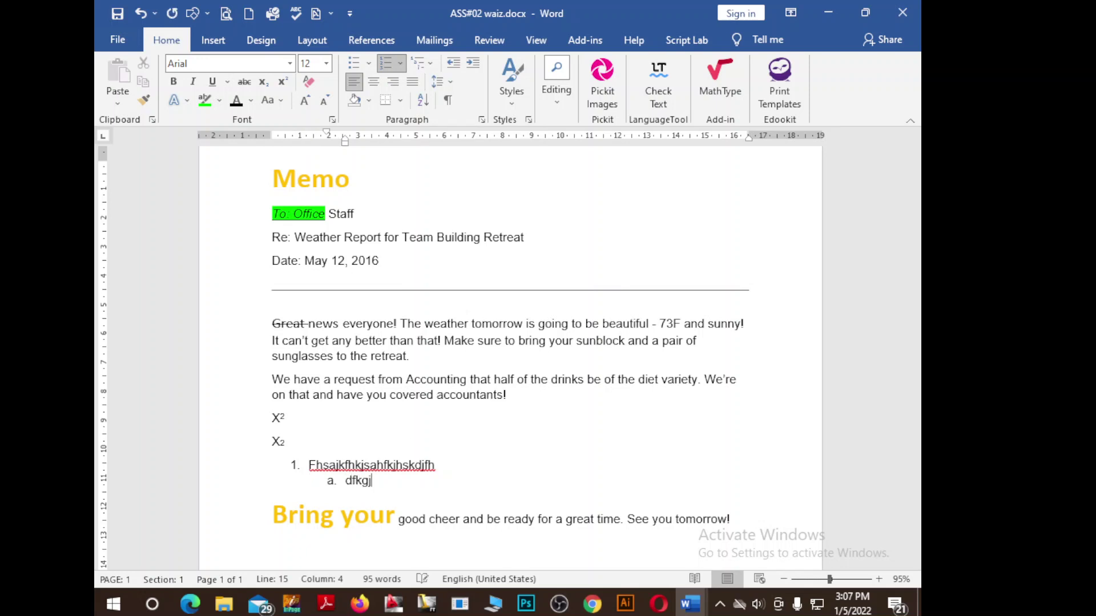
{"action": "type", "text": "kldfig"}
{"action": "key", "text": "Return"}
{"action": "type", "text": "jfgkfhdgjk"}
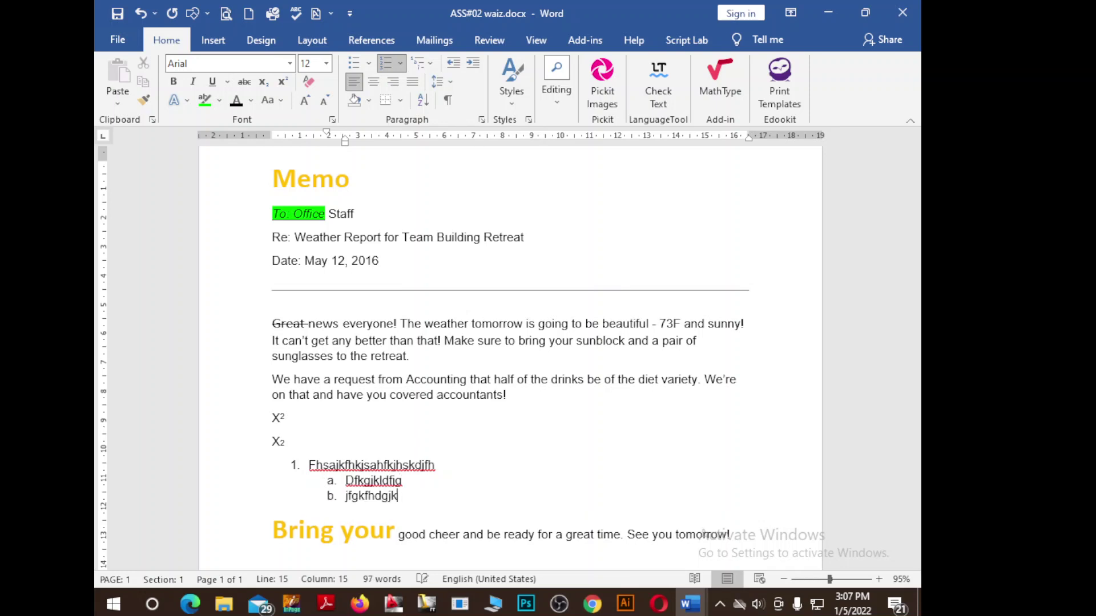
{"action": "key", "text": "Return"}
{"action": "type", "text": "jgkfd"}
{"action": "key", "text": "Return"}
{"action": "type", "text": "kldfjgkl"}
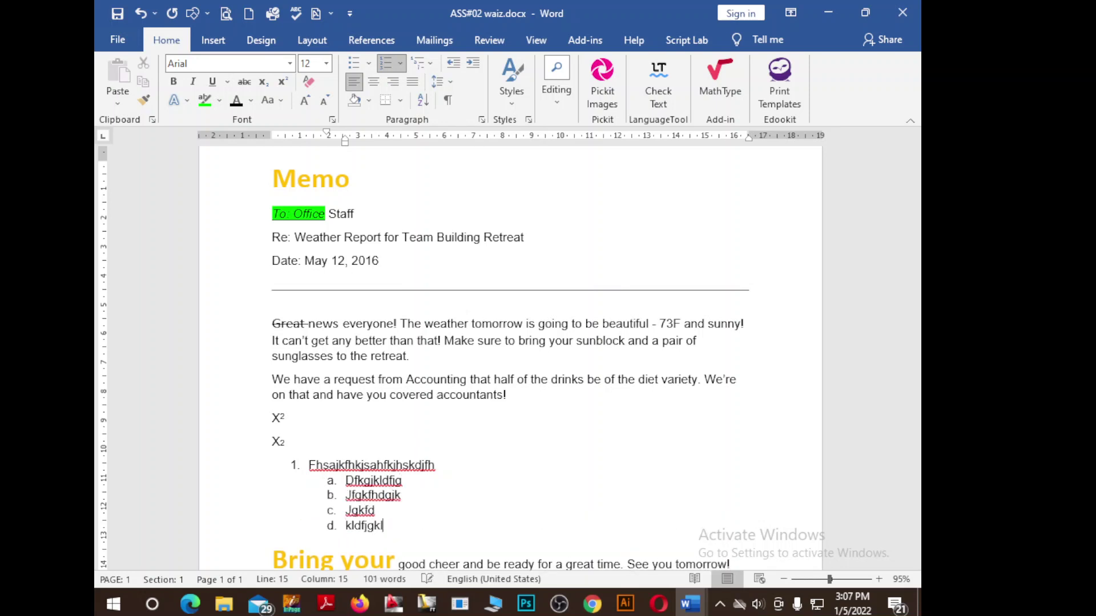
{"action": "type", "text": "jdf"}
{"action": "key", "text": "Return"}
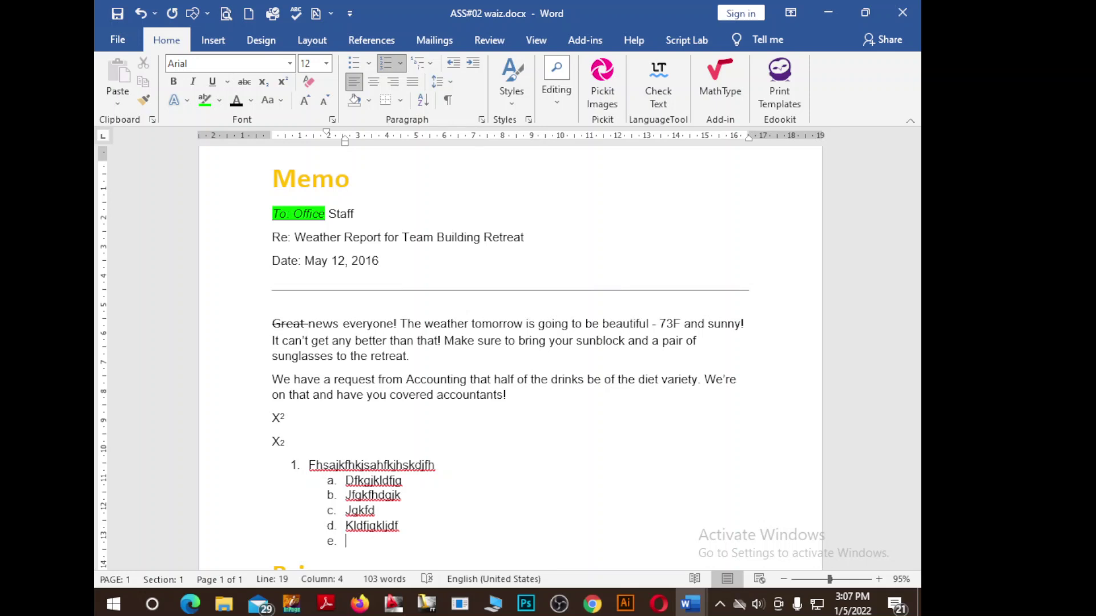
{"action": "key", "text": "Tab"}
{"action": "key", "text": "ctrl+z"}
Add numbered item 2 with its own lettered sub-items a–d of test text.
{"action": "key", "text": "shift+Tab"}
{"action": "type", "text": "Dfjgkldfjklgjsd"}
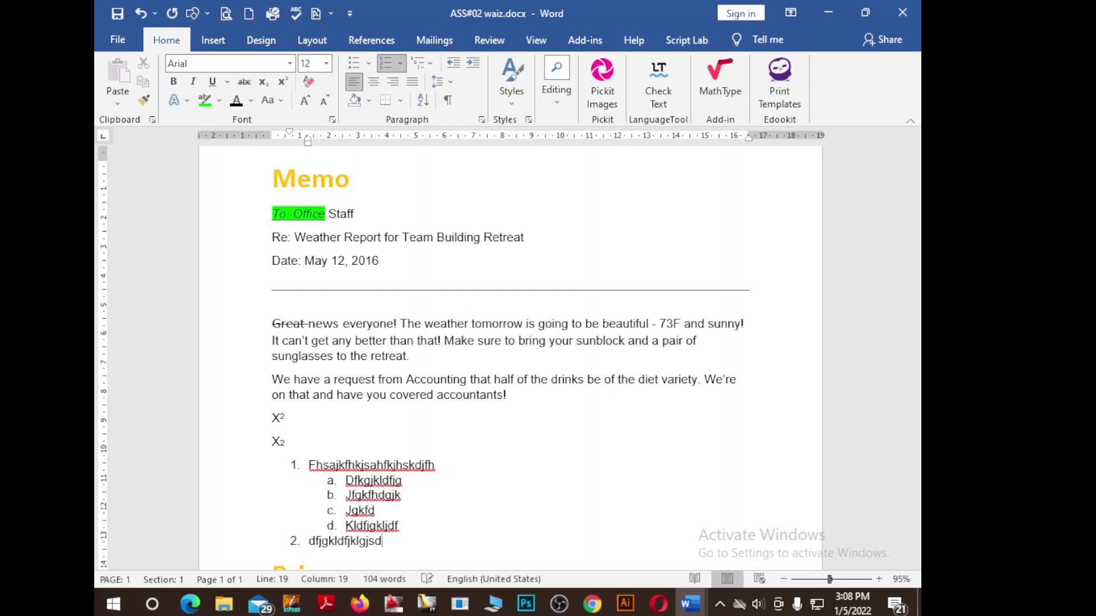
{"action": "key", "text": "Return"}
{"action": "key", "text": "Tab"}
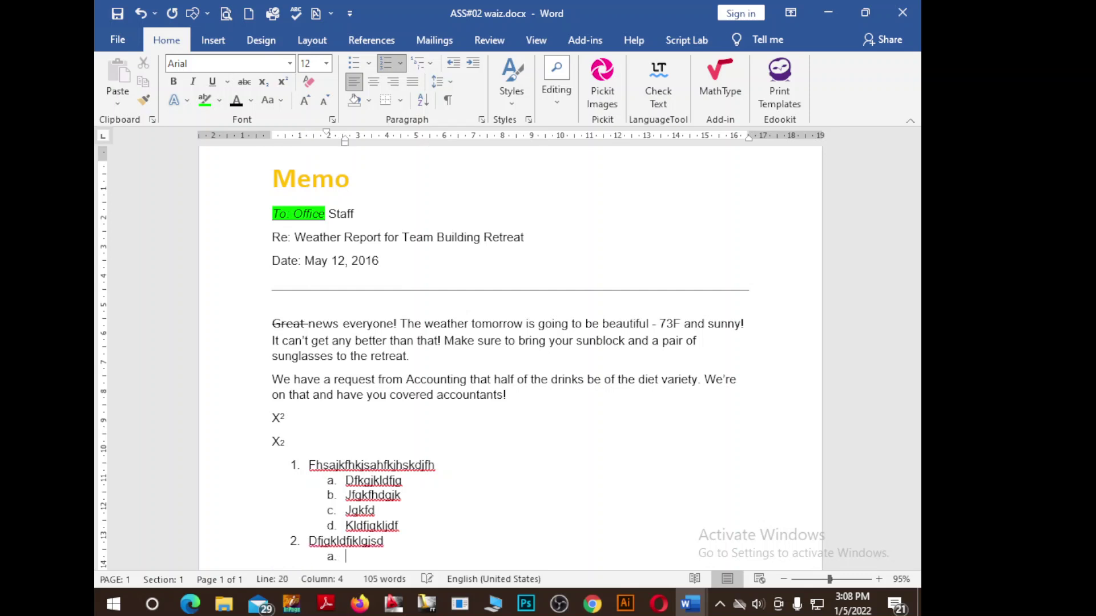
{"action": "type", "text": "Likgldsfkjg"}
{"action": "key", "text": "Return"}
{"action": "type", "text": "Dflikgkldfi"}
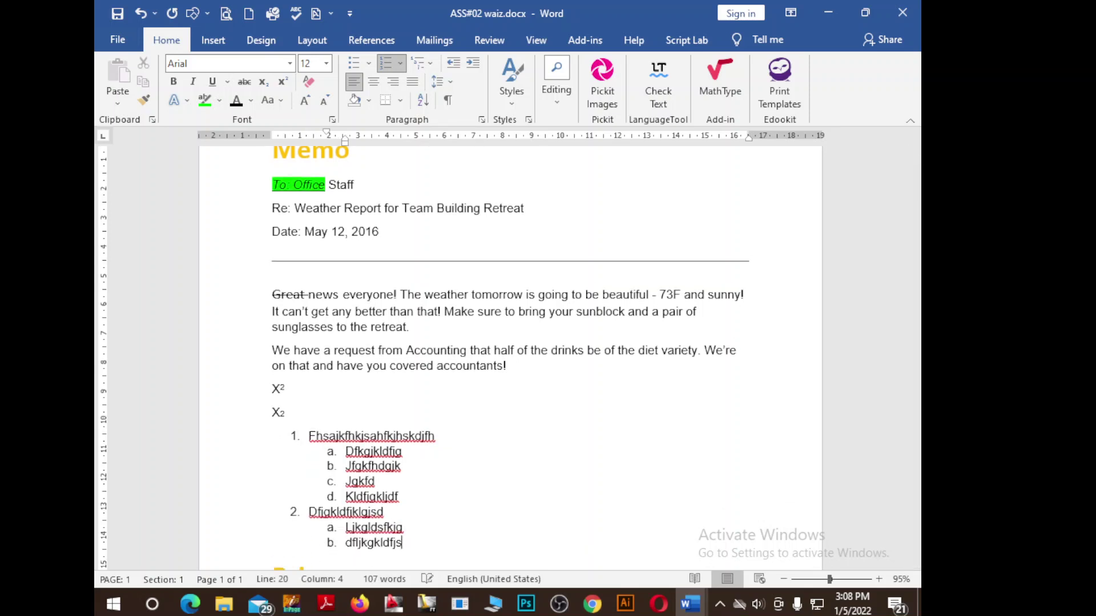
{"action": "type", "text": "s"}
{"action": "key", "text": "Return"}
{"action": "type", "text": "Kldfsgjklds"}
{"action": "key", "text": "Return"}
{"action": "type", "text": "Dsfjkgk"}
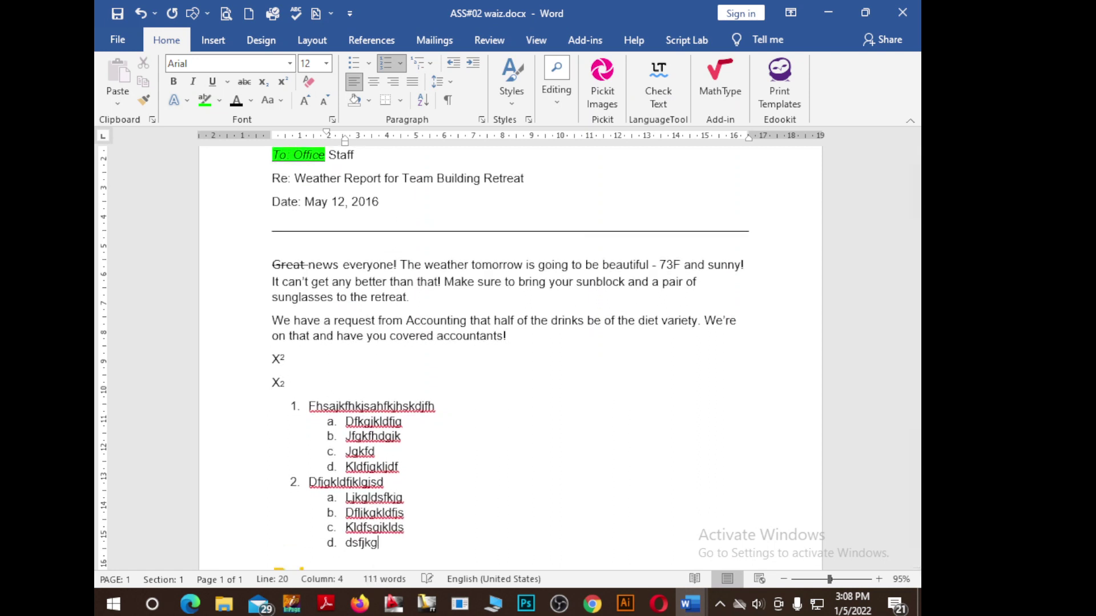
{"action": "type", "text": "ljsdf"}
{"action": "key", "text": "Return"}
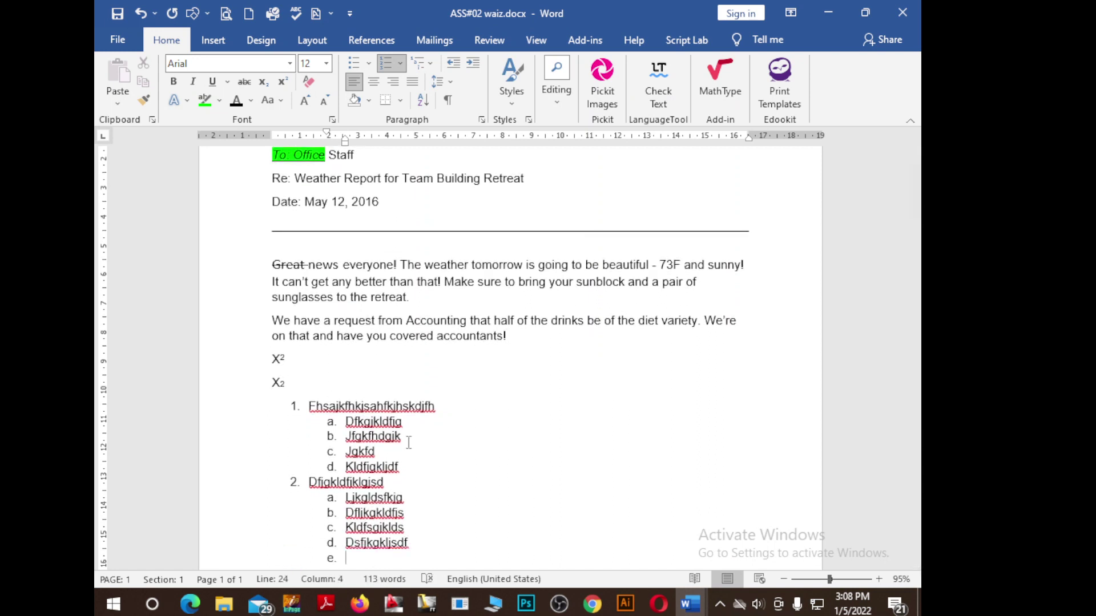
Promote back to a numbered level for item 3 and start an empty item 4.
{"action": "key", "text": "shift+Tab"}
{"action": "type", "text": "Glihklafihklfd"}
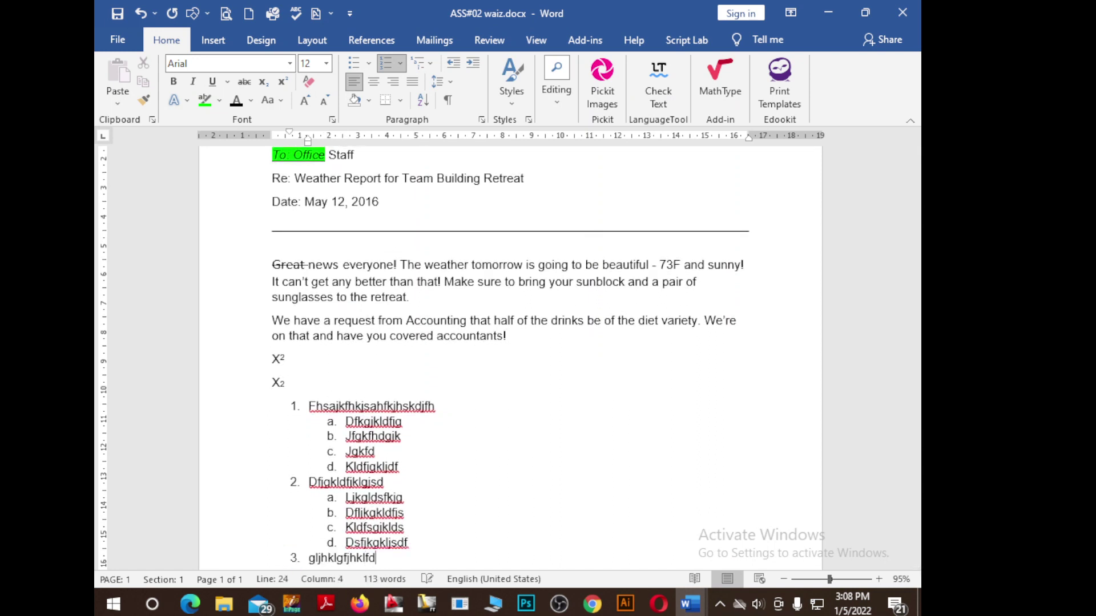
{"action": "key", "text": "Return"}
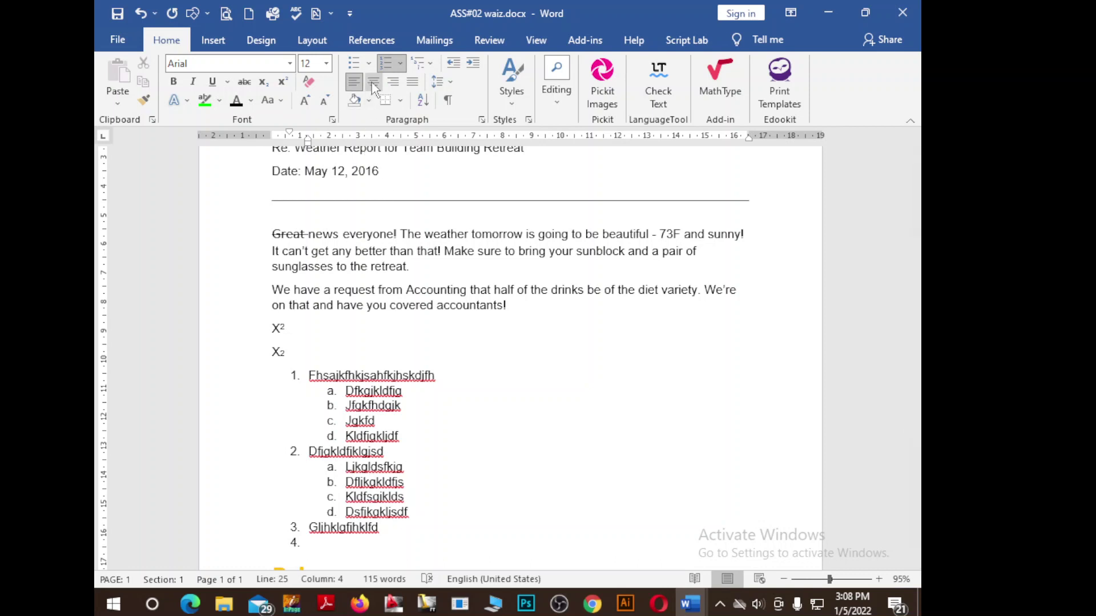
{"action": "left_click_drag", "start_coordinate": [291, 326], "coordinate": [253, 333]}
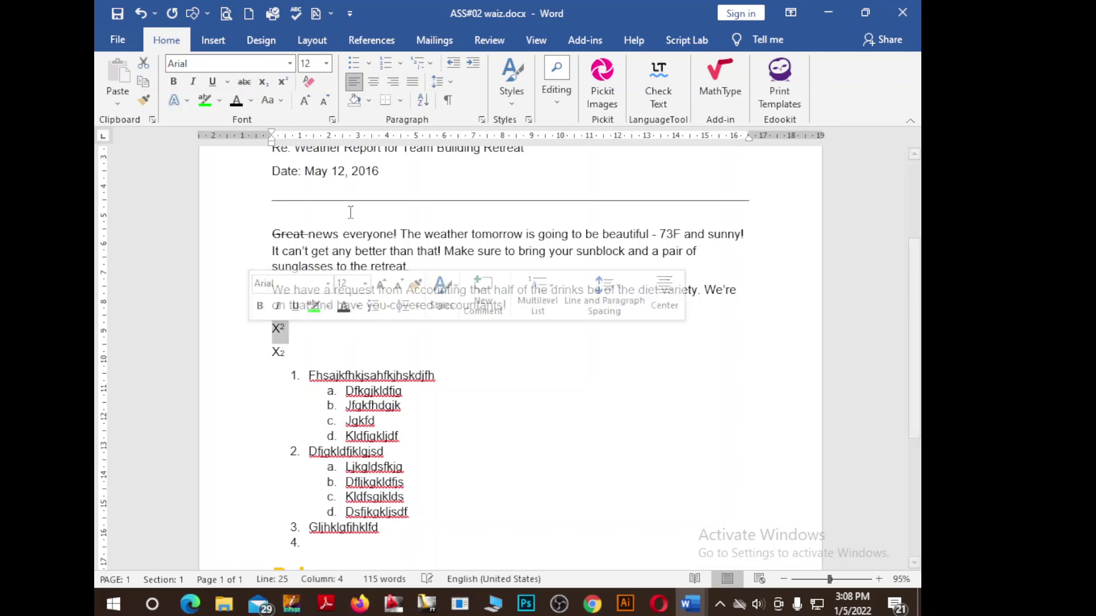
{"action": "left_click", "coordinate": [374, 87]}
{"action": "left_click", "coordinate": [393, 84]}
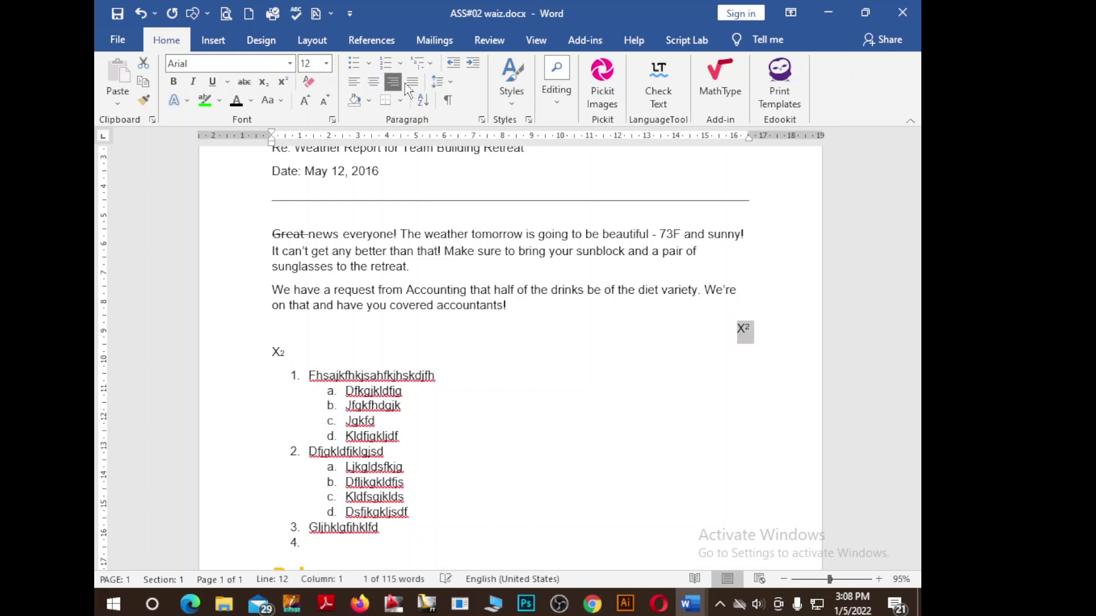
{"action": "left_click", "coordinate": [412, 82]}
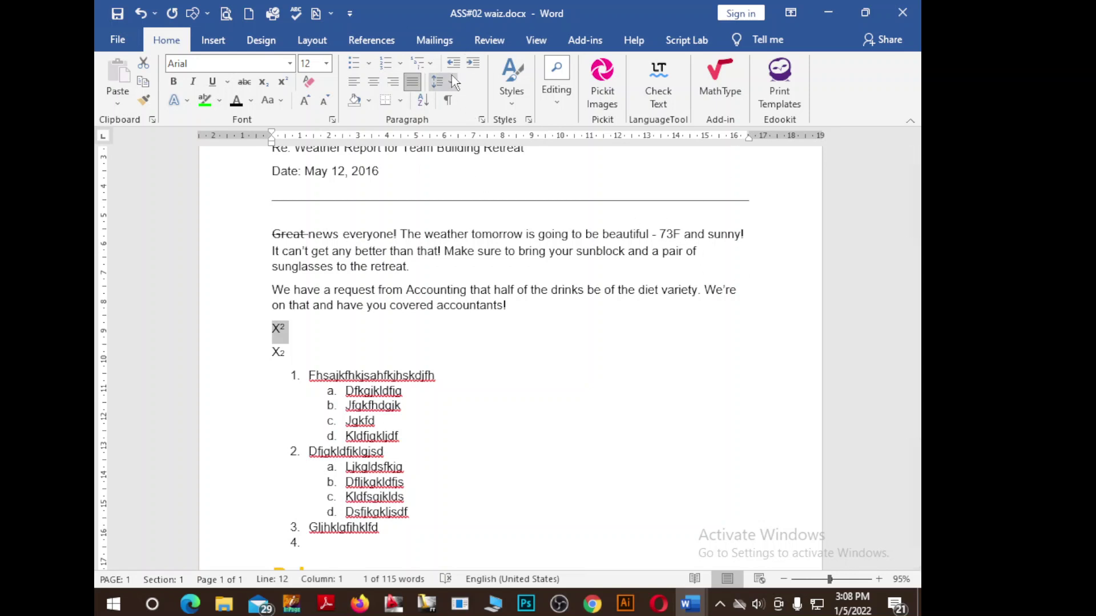
{"action": "left_click", "coordinate": [283, 328]}
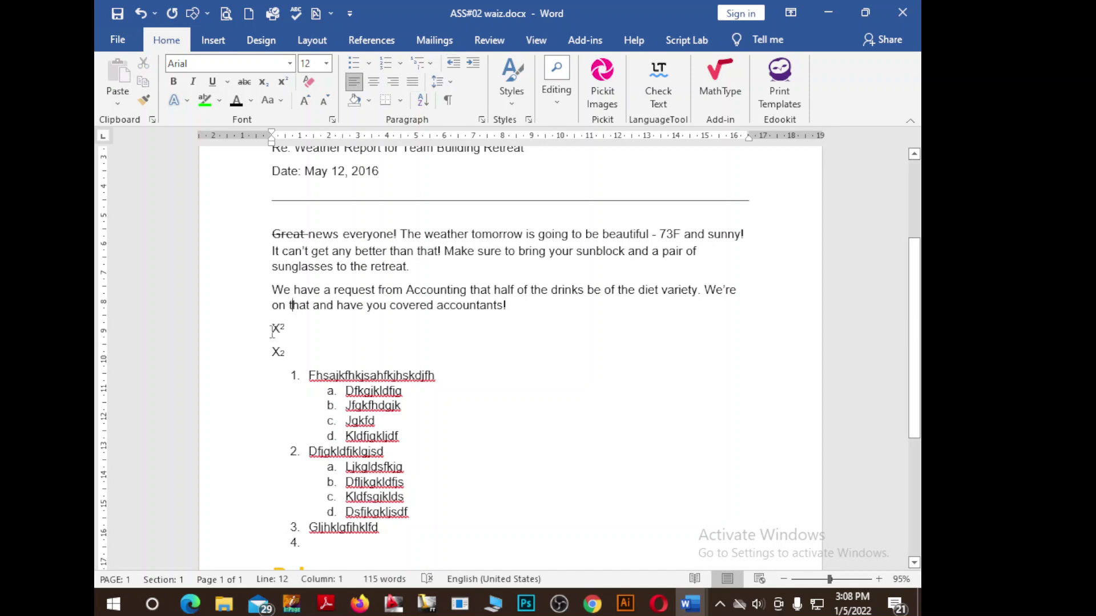
{"action": "left_click", "coordinate": [472, 62]}
{"action": "left_click", "coordinate": [473, 62]}
{"action": "left_click", "coordinate": [472, 63]}
{"action": "left_click", "coordinate": [473, 63]}
{"action": "left_click", "coordinate": [472, 62]}
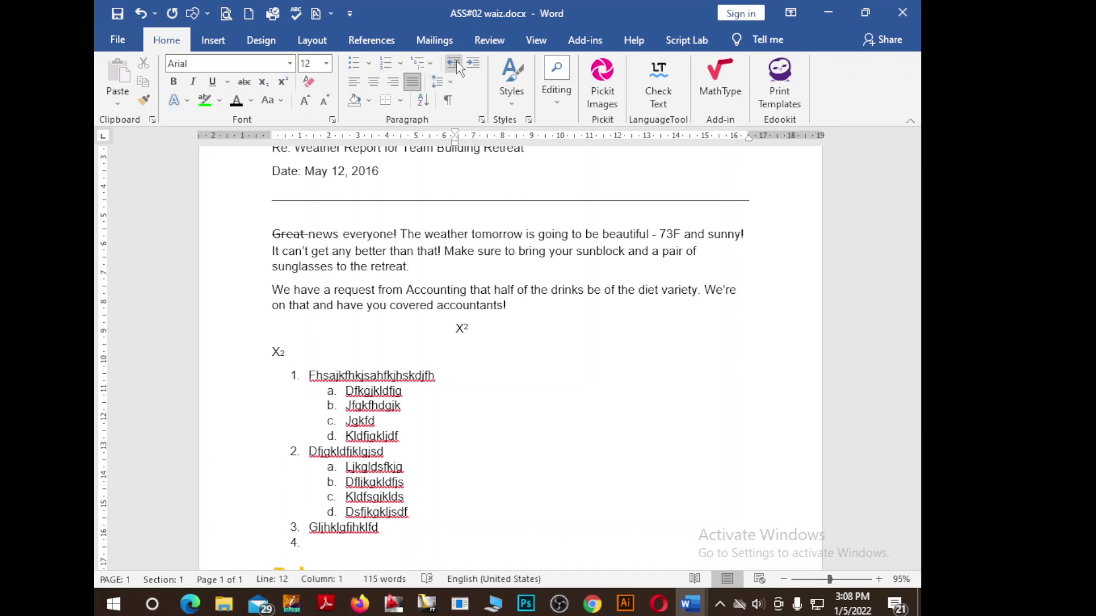
{"action": "left_click", "coordinate": [456, 66]}
{"action": "left_click", "coordinate": [457, 66]}
{"action": "left_click", "coordinate": [457, 66]}
{"action": "left_click", "coordinate": [457, 65]}
{"action": "left_click", "coordinate": [457, 65]}
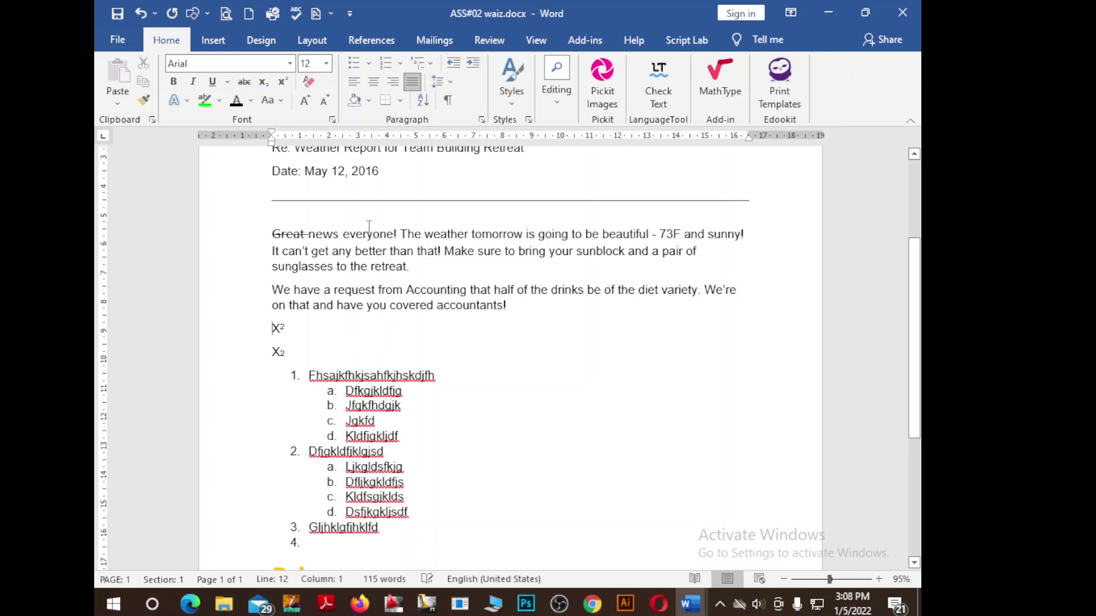
Change the line spacing of the two body paragraphs.
{"action": "mouse_move", "coordinate": [271, 235]}
{"action": "left_mouse_down"}
{"action": "mouse_move", "coordinate": [461, 313]}
{"action": "mouse_move", "coordinate": [506, 306]}
{"action": "left_mouse_up"}
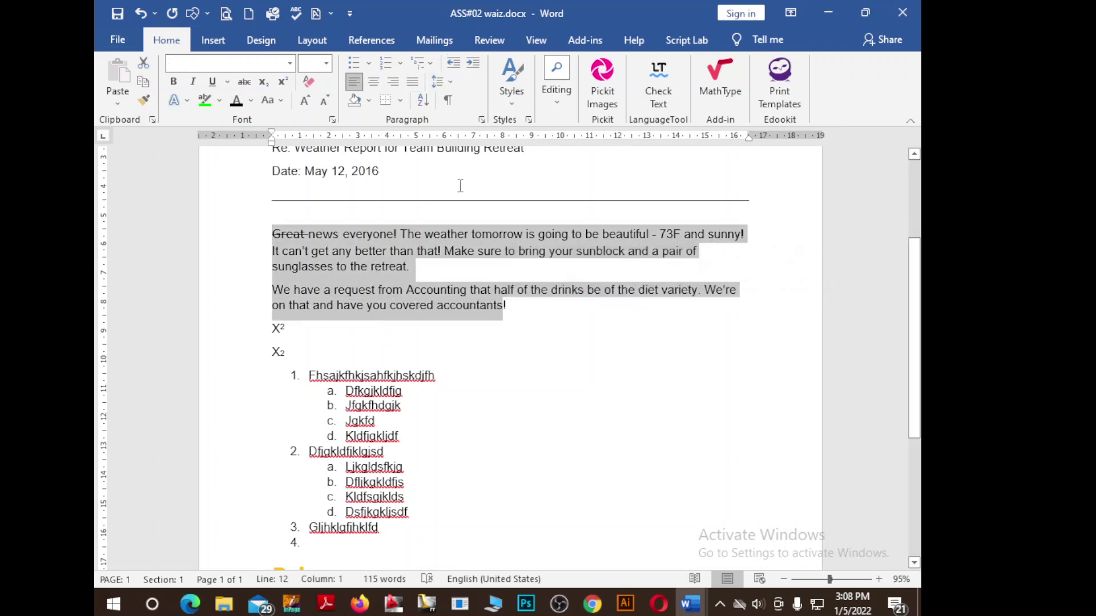
{"action": "left_click", "coordinate": [450, 84]}
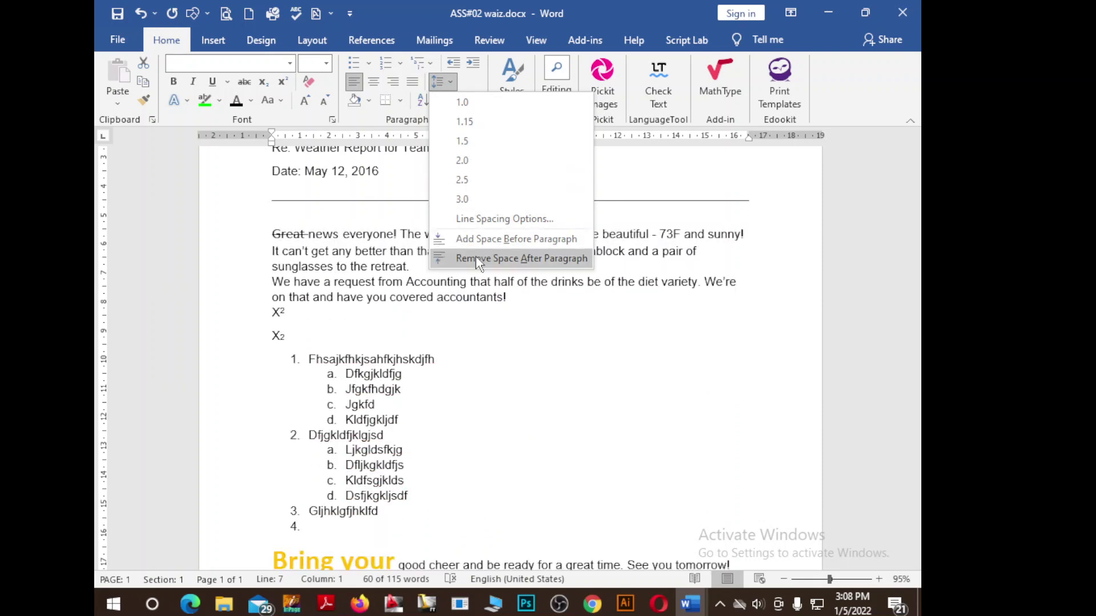
{"action": "left_click", "coordinate": [462, 102]}
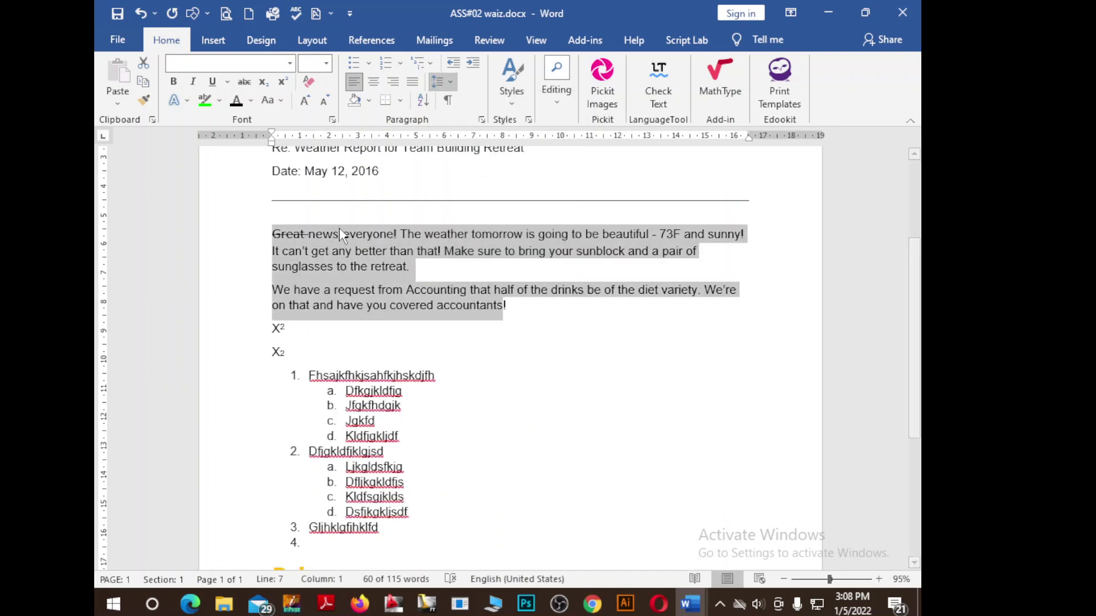
{"action": "left_click", "coordinate": [514, 104]}
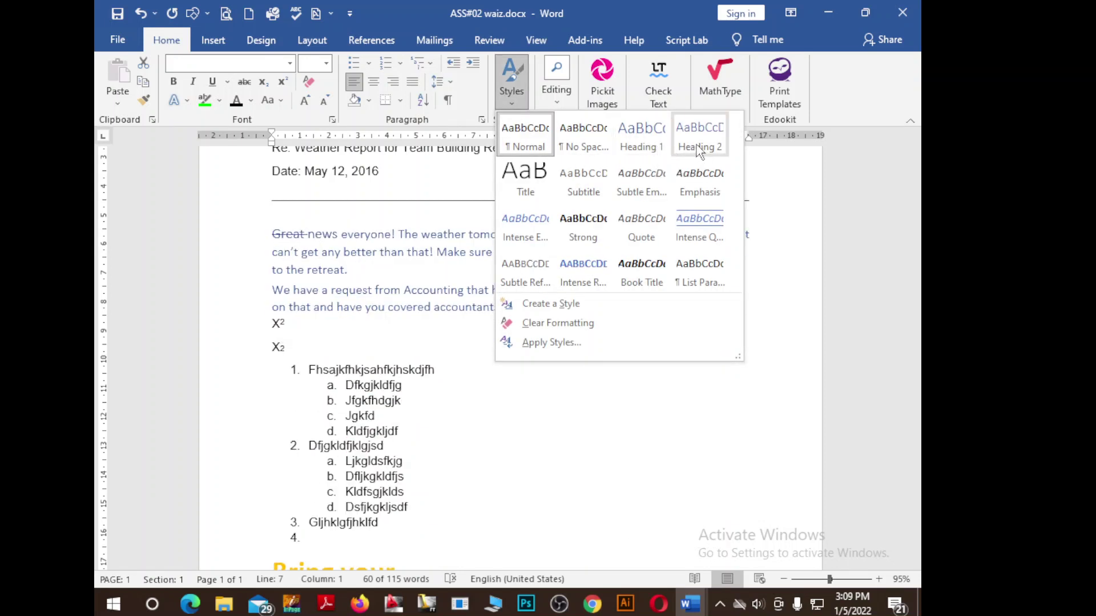
{"action": "left_click", "coordinate": [427, 256]}
{"action": "left_click", "coordinate": [394, 324]}
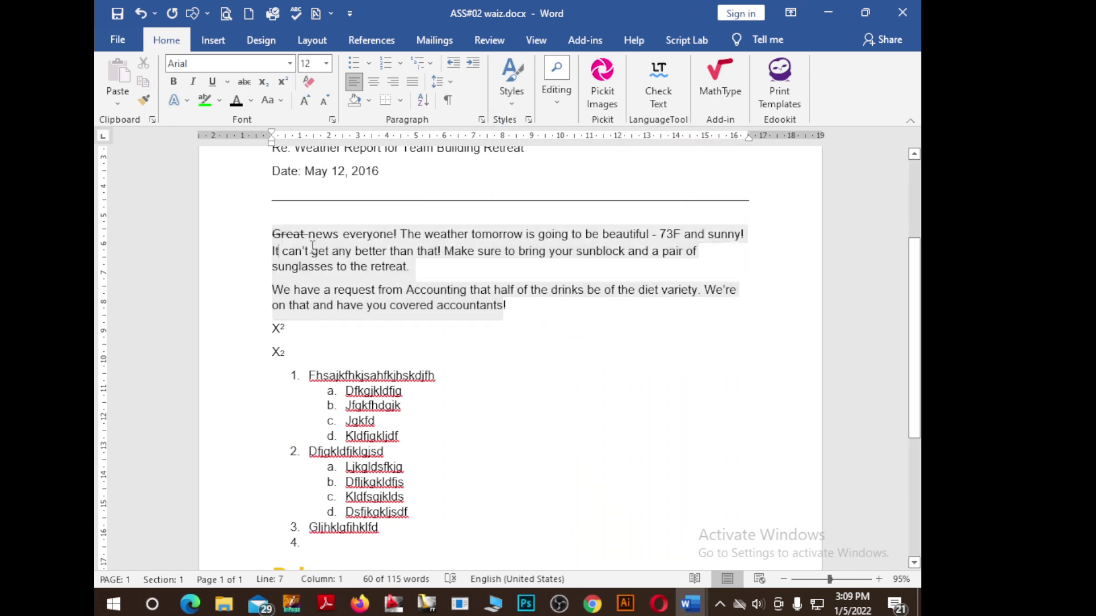
Move 'Great news everyone!' onto its own line and apply the Heading 1 style.
{"action": "left_click", "coordinate": [398, 235]}
{"action": "key", "text": "Return"}
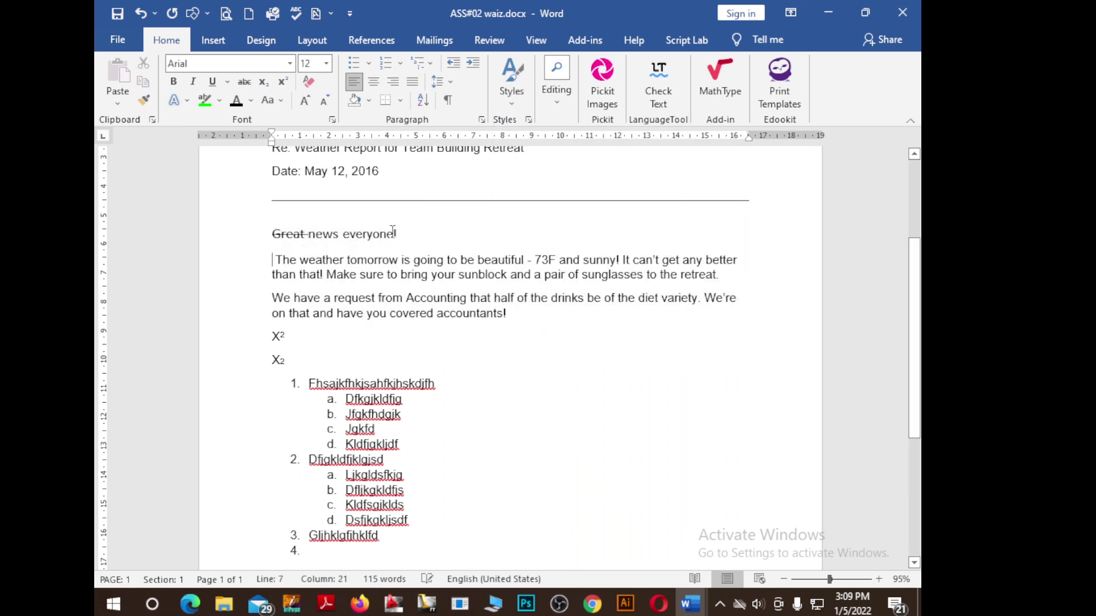
{"action": "left_click_drag", "start_coordinate": [398, 235], "coordinate": [250, 242]}
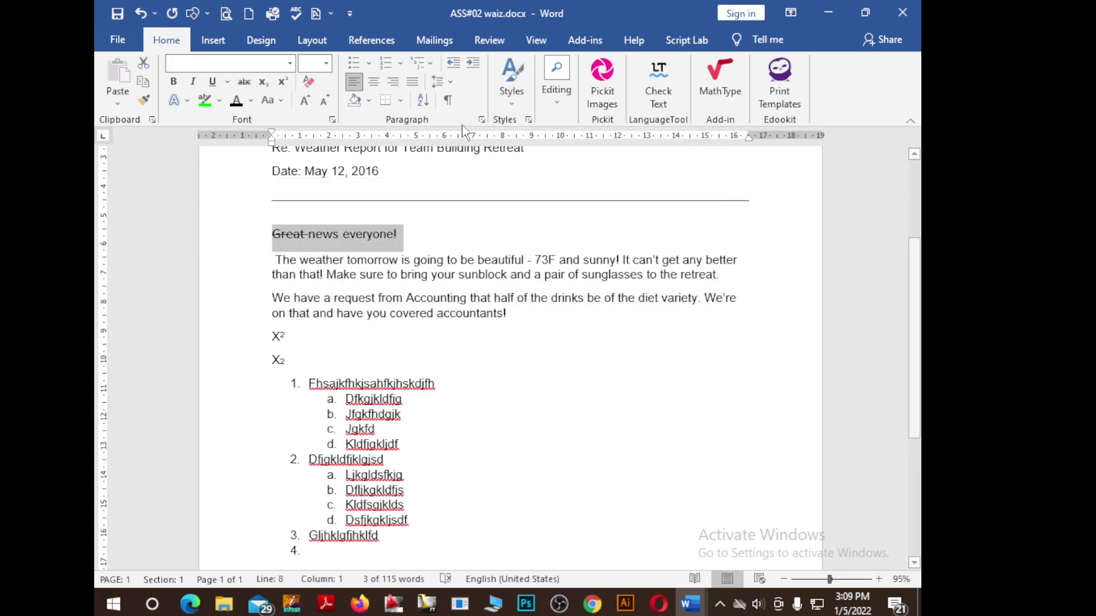
{"action": "left_click", "coordinate": [512, 82]}
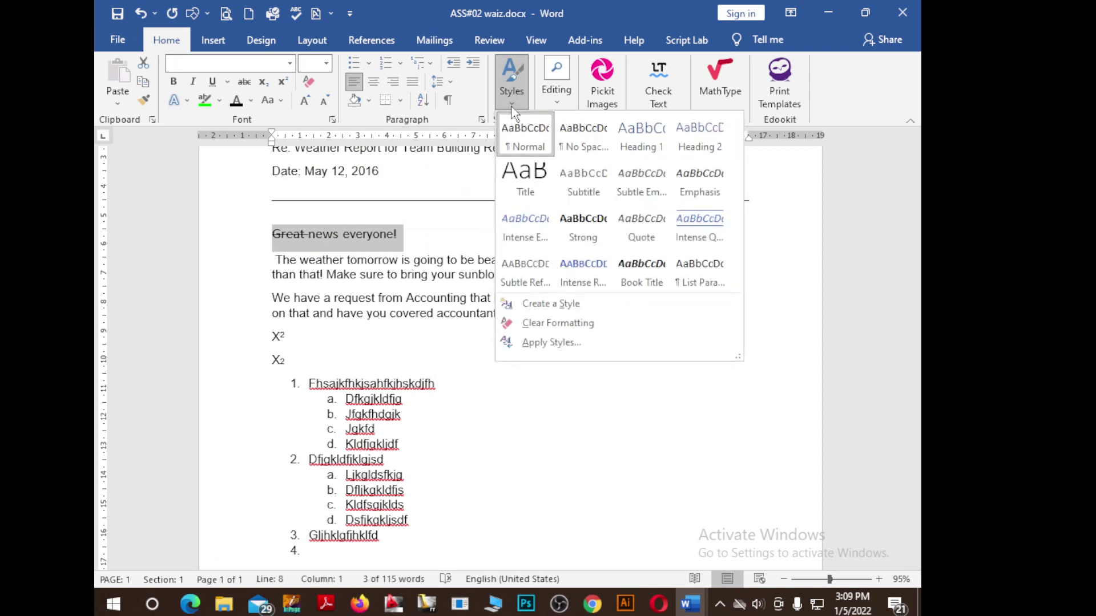
{"action": "left_click", "coordinate": [634, 154]}
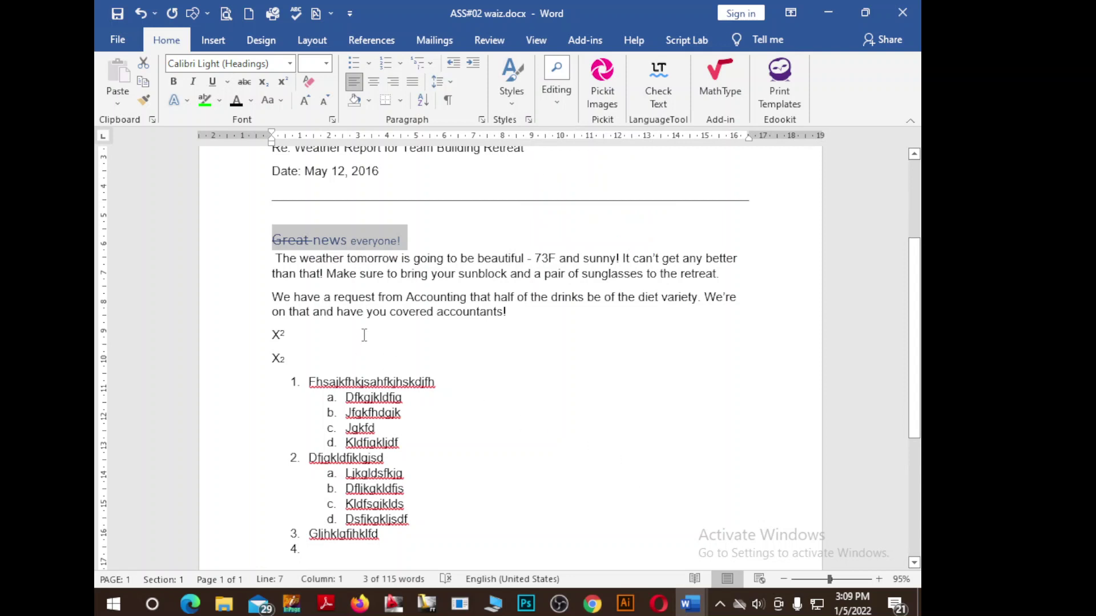
{"action": "left_click", "coordinate": [371, 297]}
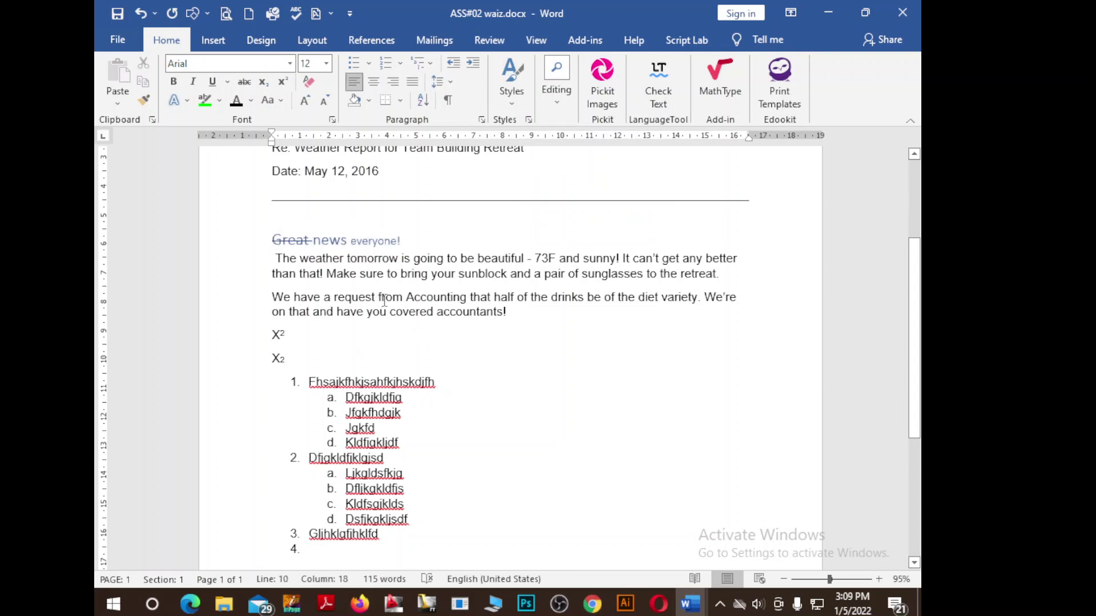
Split the paragraph after 'We have a request' and start a new style named 'Essay heading'.
{"action": "key", "text": "Return"}
{"action": "left_click", "coordinate": [512, 103]}
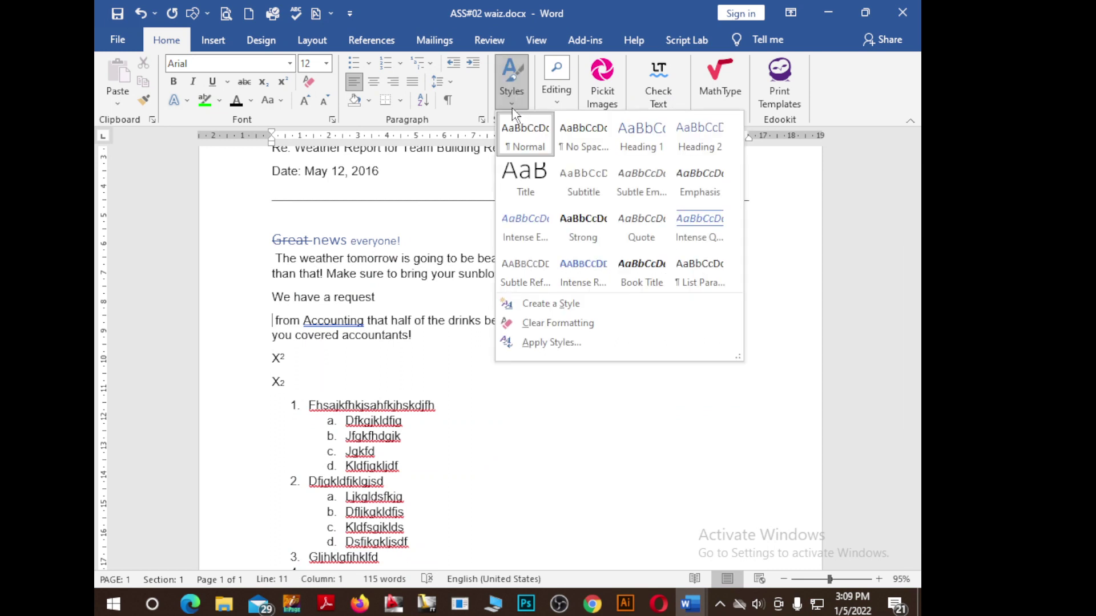
{"action": "left_click", "coordinate": [550, 305]}
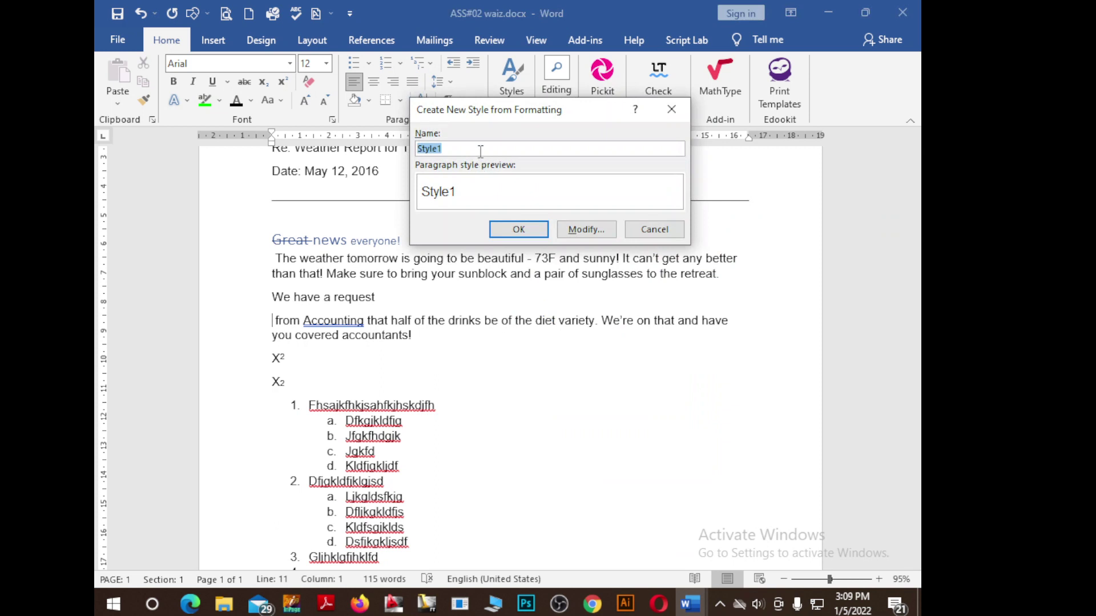
{"action": "type", "text": "MY"}
{"action": "left_click_drag", "start_coordinate": [464, 148], "coordinate": [418, 149]}
{"action": "type", "text": "E"}
{"action": "type", "text": "ssay heading"}
Give the Essay heading style Arial Black 24 pt, italic, underline and blue font colour.
{"action": "left_click", "coordinate": [586, 232]}
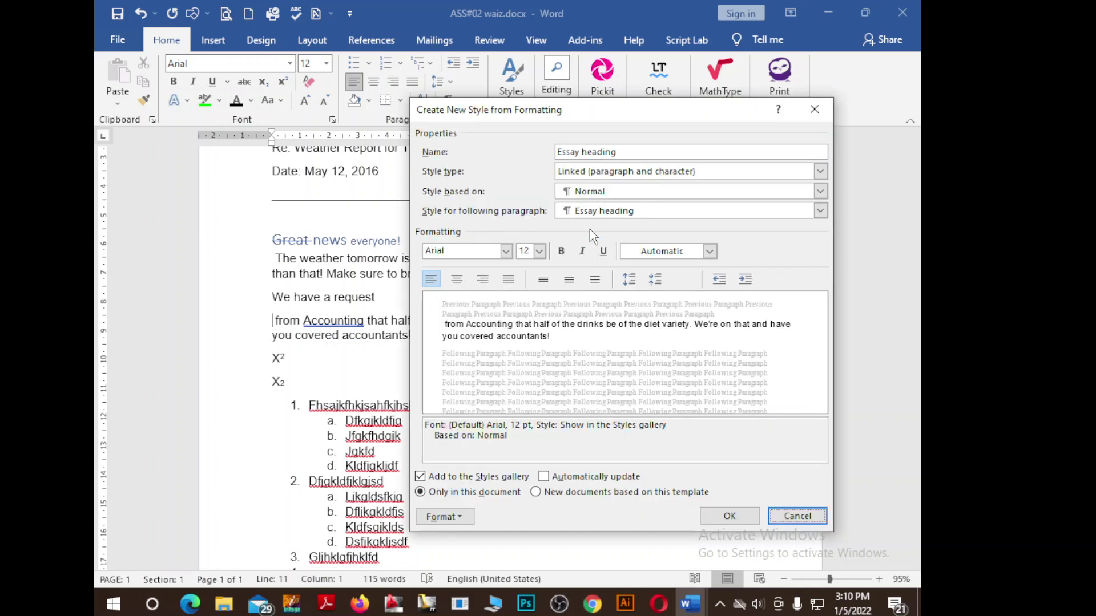
{"action": "left_click_drag", "start_coordinate": [696, 108], "coordinate": [665, 45]}
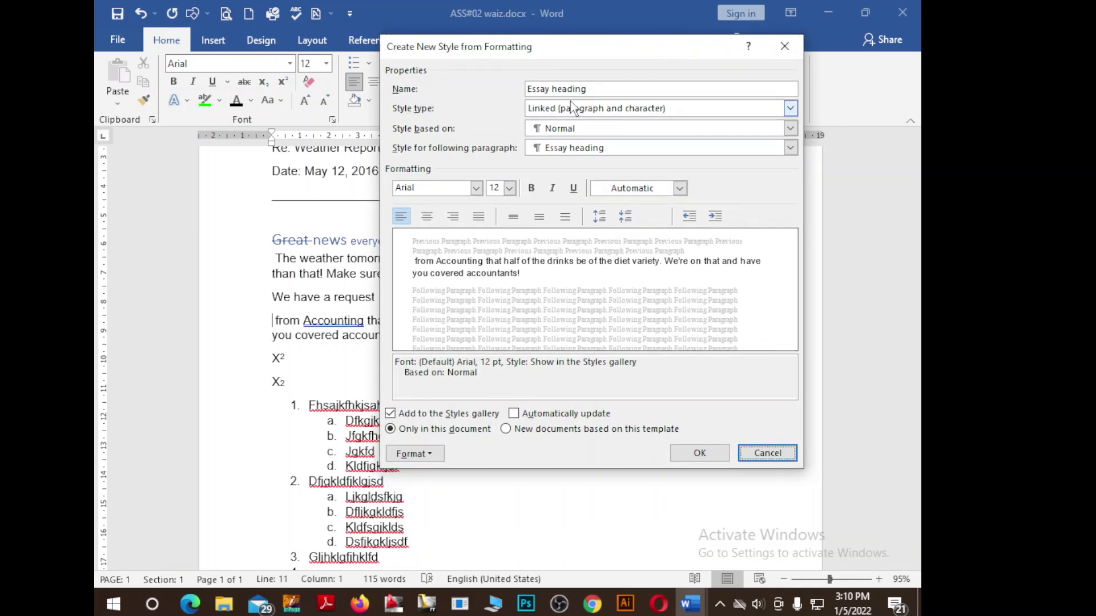
{"action": "left_click", "coordinate": [476, 189]}
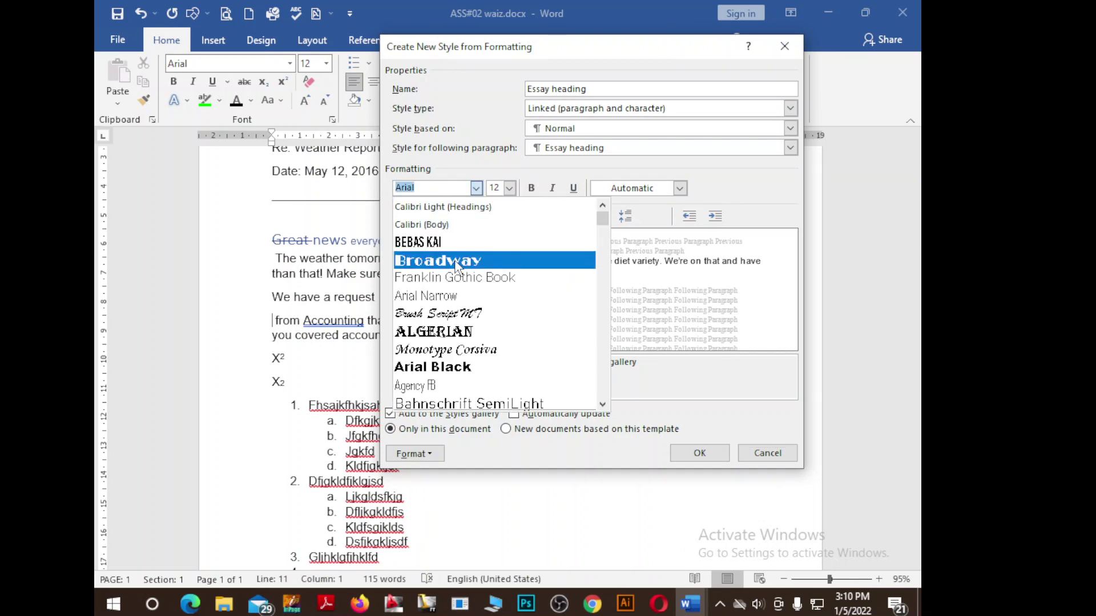
{"action": "left_click", "coordinate": [459, 368]}
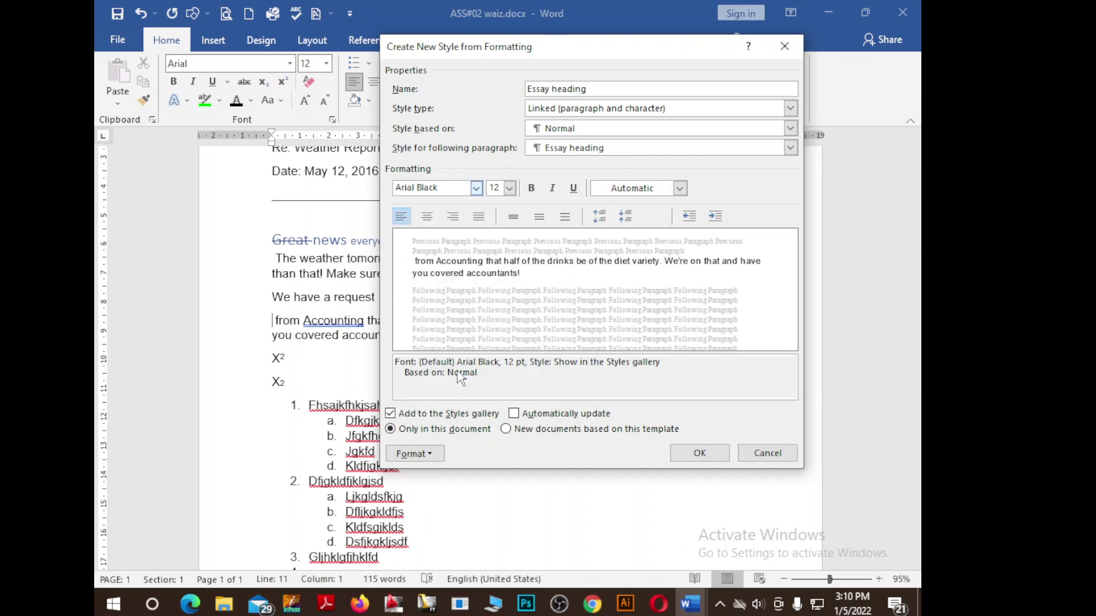
{"action": "left_click", "coordinate": [510, 188]}
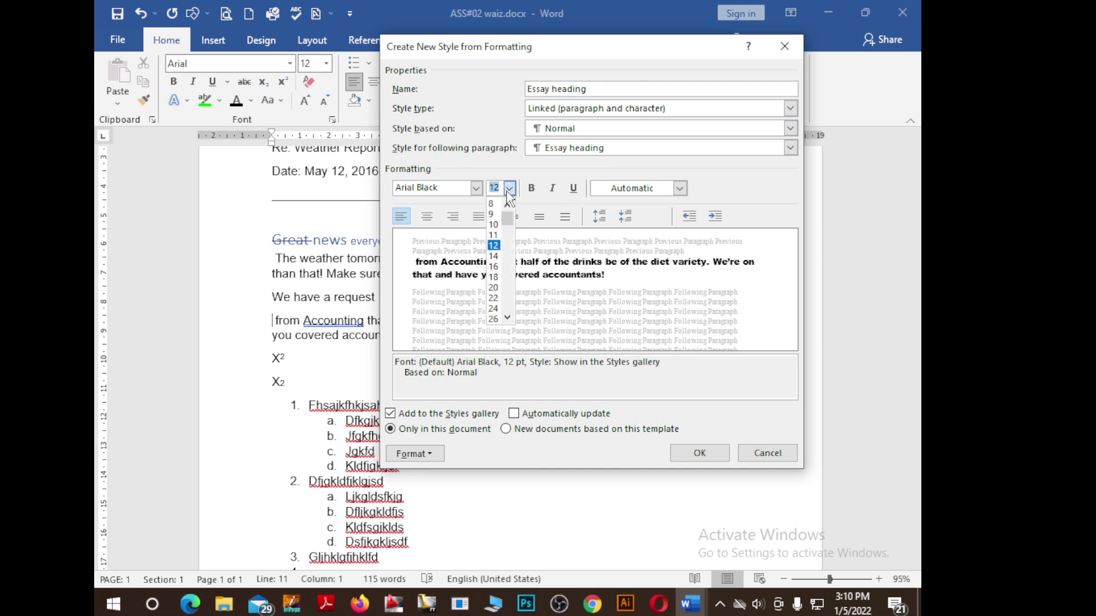
{"action": "left_click", "coordinate": [500, 309]}
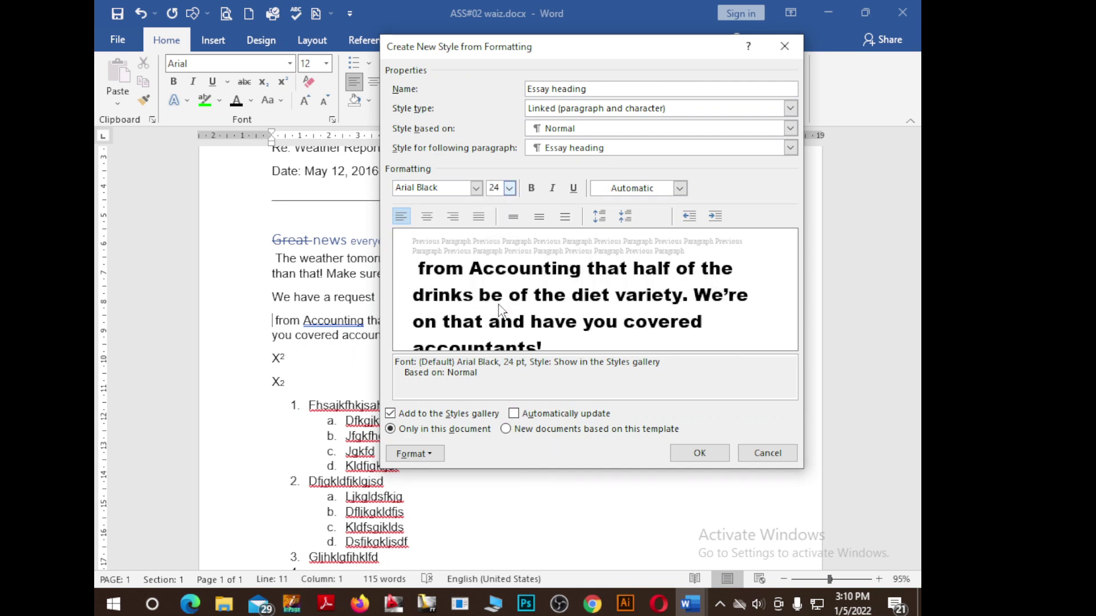
{"action": "left_click", "coordinate": [531, 189]}
{"action": "left_click", "coordinate": [531, 189]}
{"action": "left_click", "coordinate": [552, 189]}
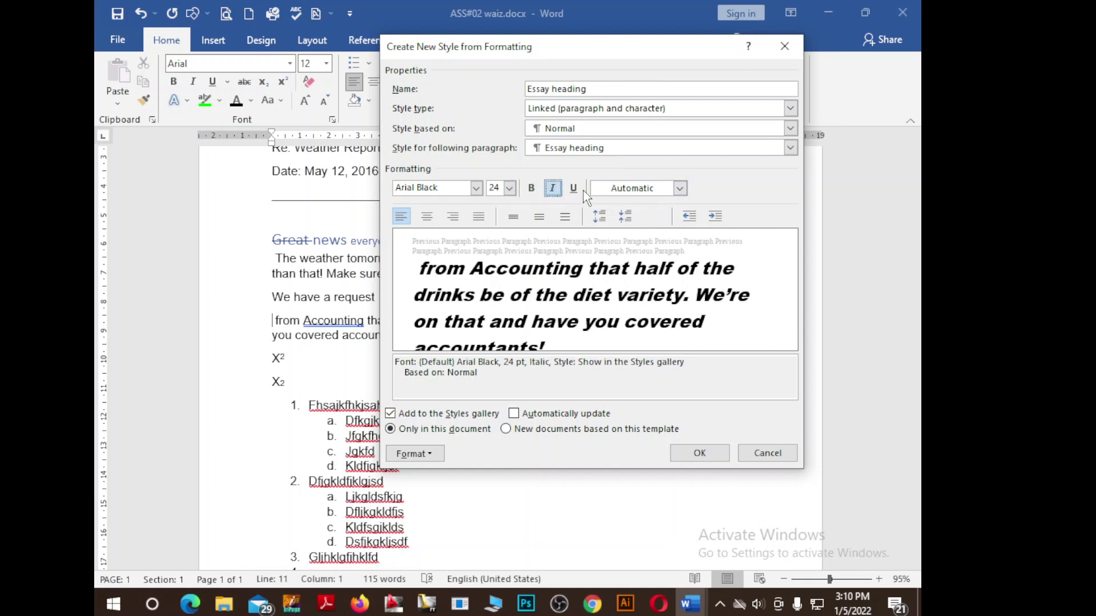
{"action": "left_click", "coordinate": [574, 189]}
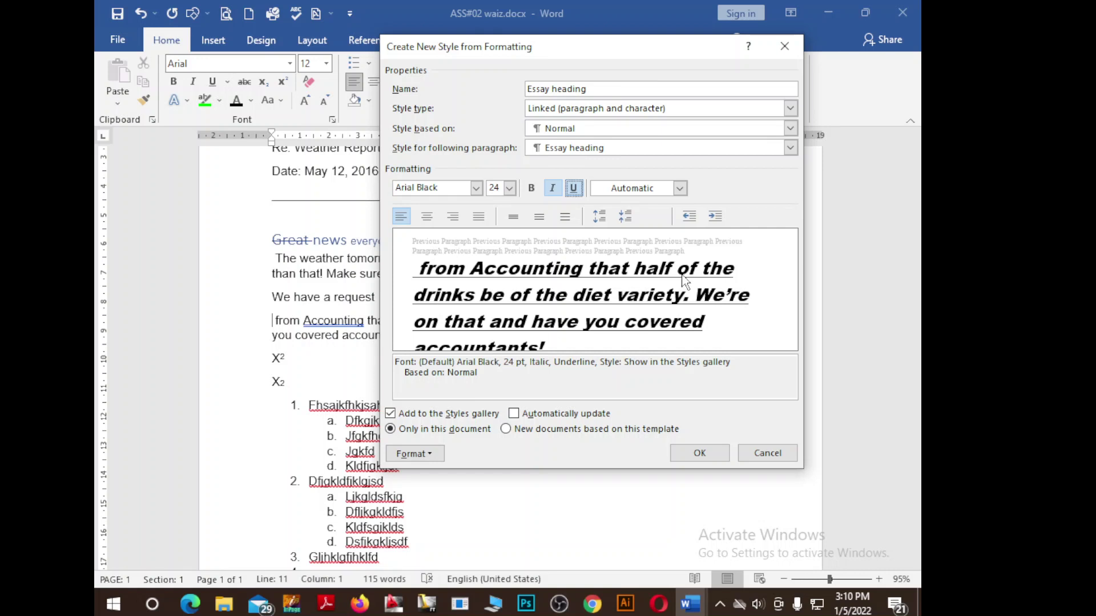
{"action": "left_click", "coordinate": [680, 189]}
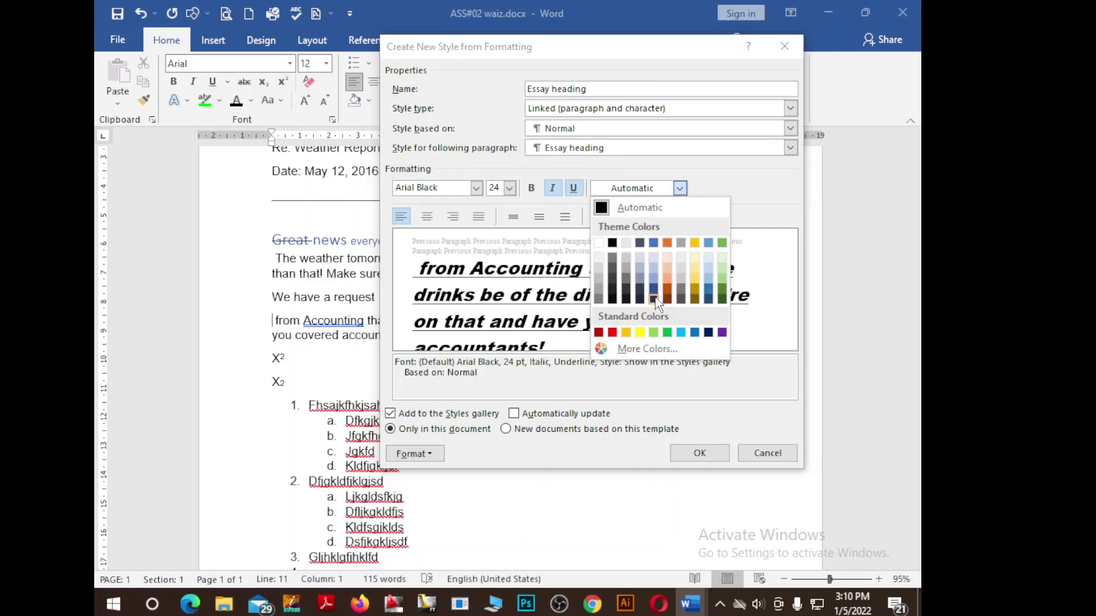
{"action": "left_click", "coordinate": [694, 333]}
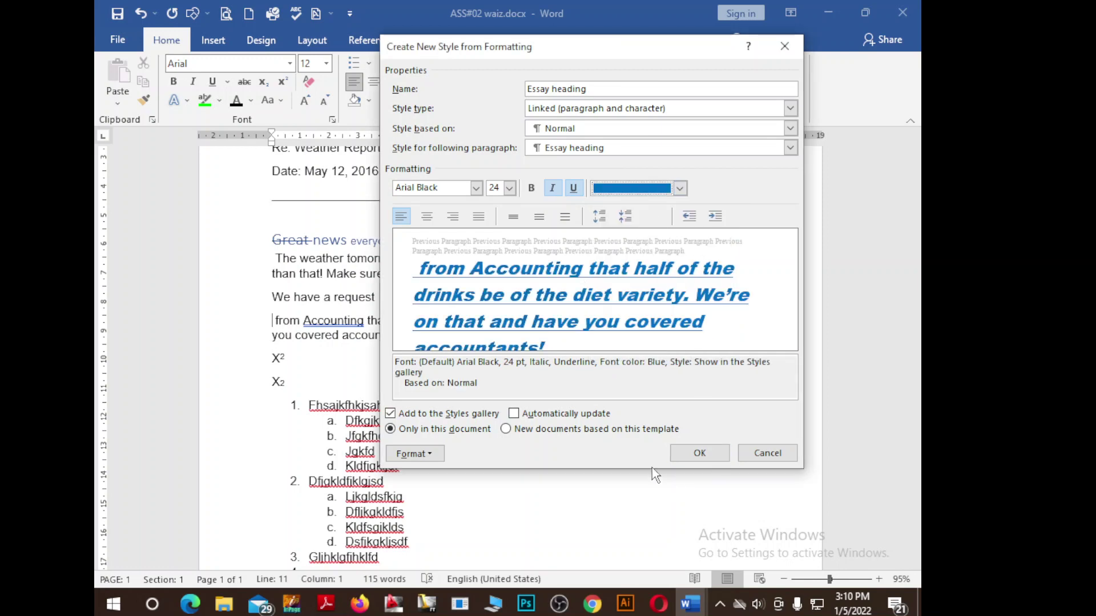
{"action": "left_click", "coordinate": [699, 452]}
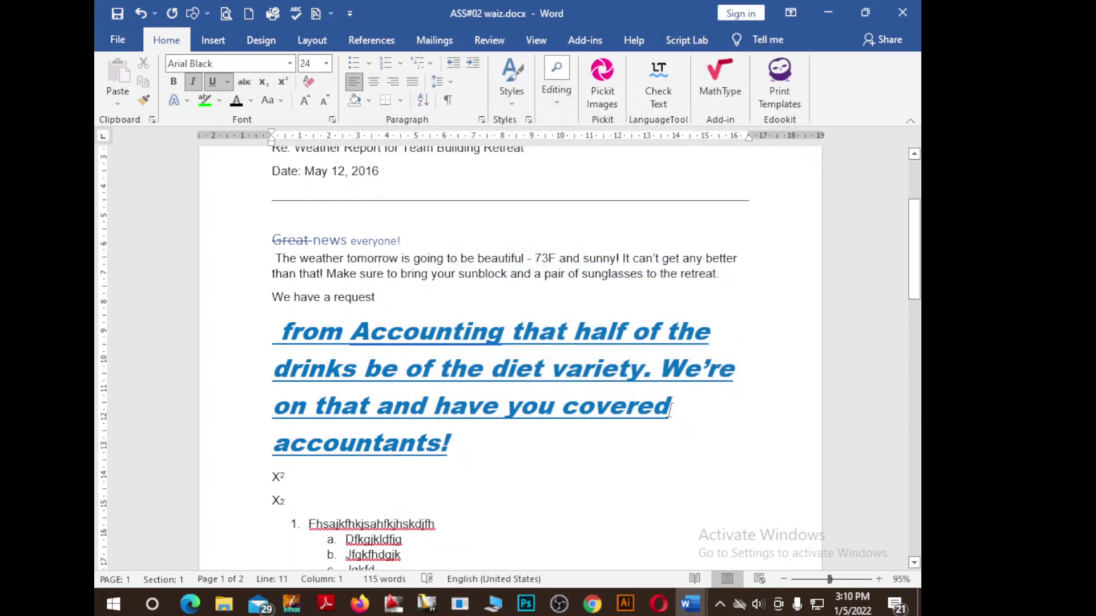
Undo the change, then reapply the Essay heading style to the Accounting paragraph.
{"action": "key", "text": "ctrl+z"}
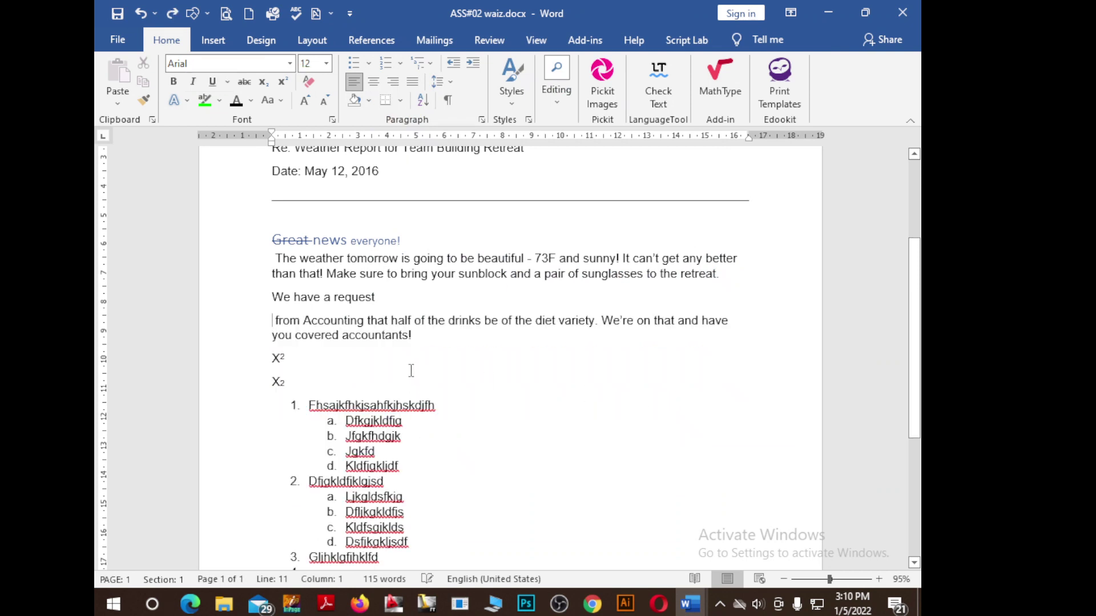
{"action": "left_click", "coordinate": [513, 99]}
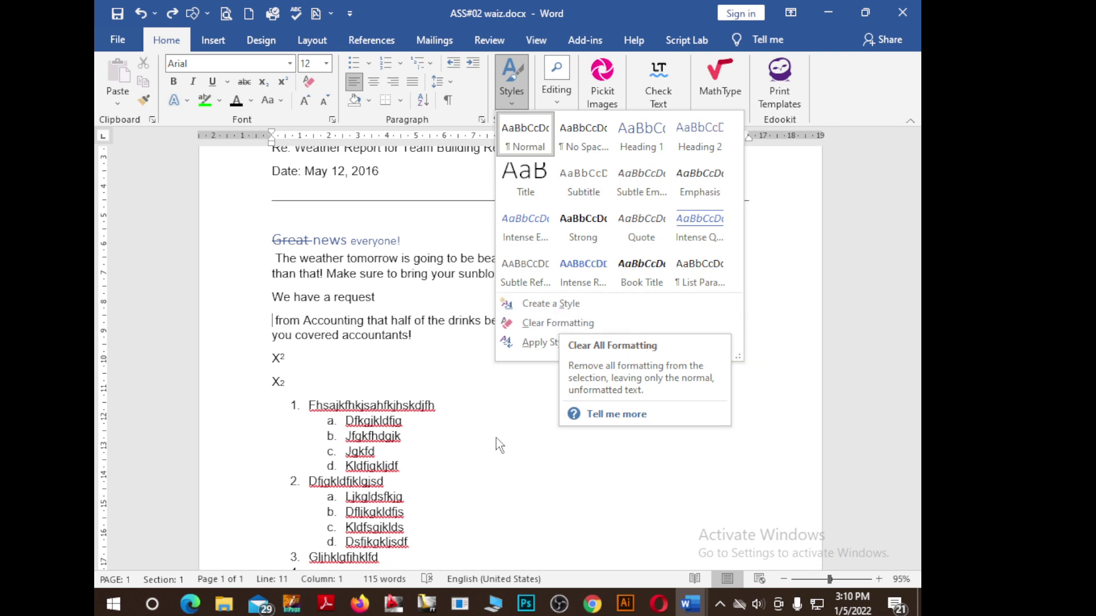
{"action": "left_click", "coordinate": [528, 423]}
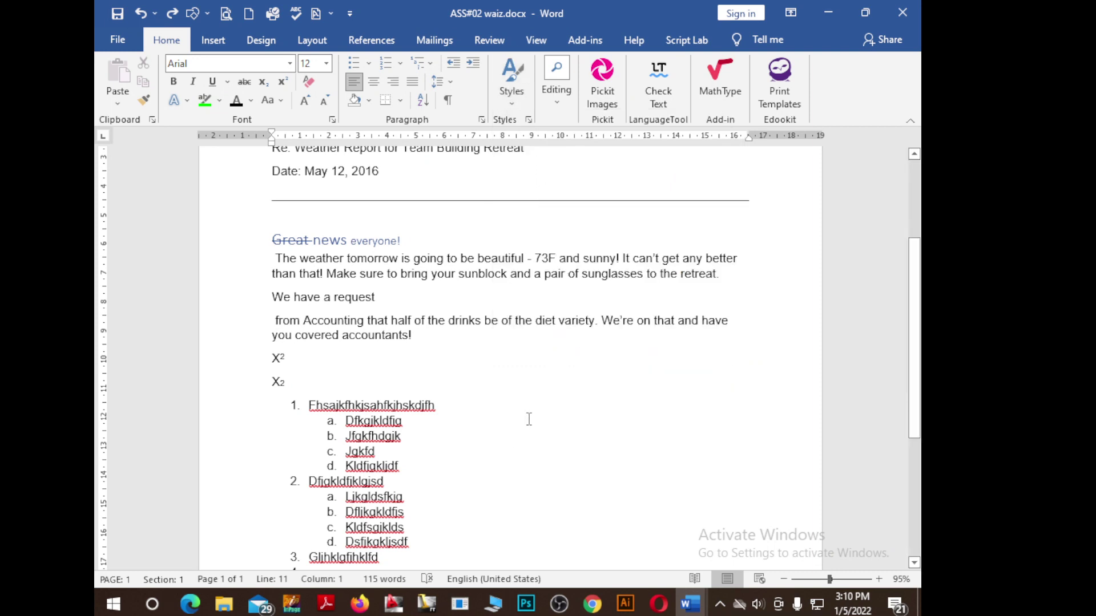
{"action": "left_click", "coordinate": [558, 98]}
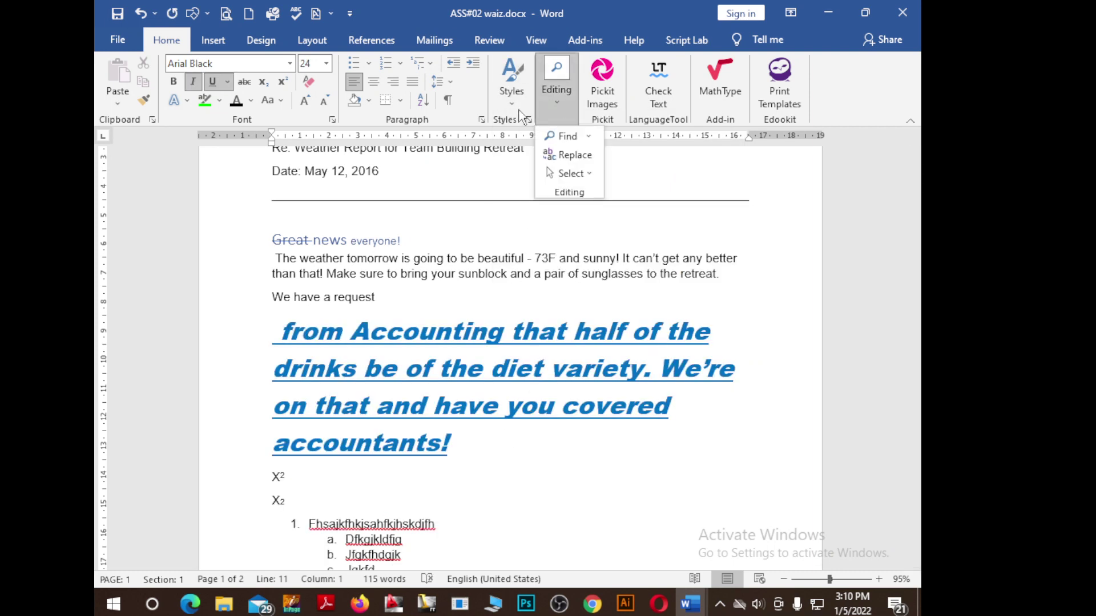
{"action": "left_click", "coordinate": [514, 97]}
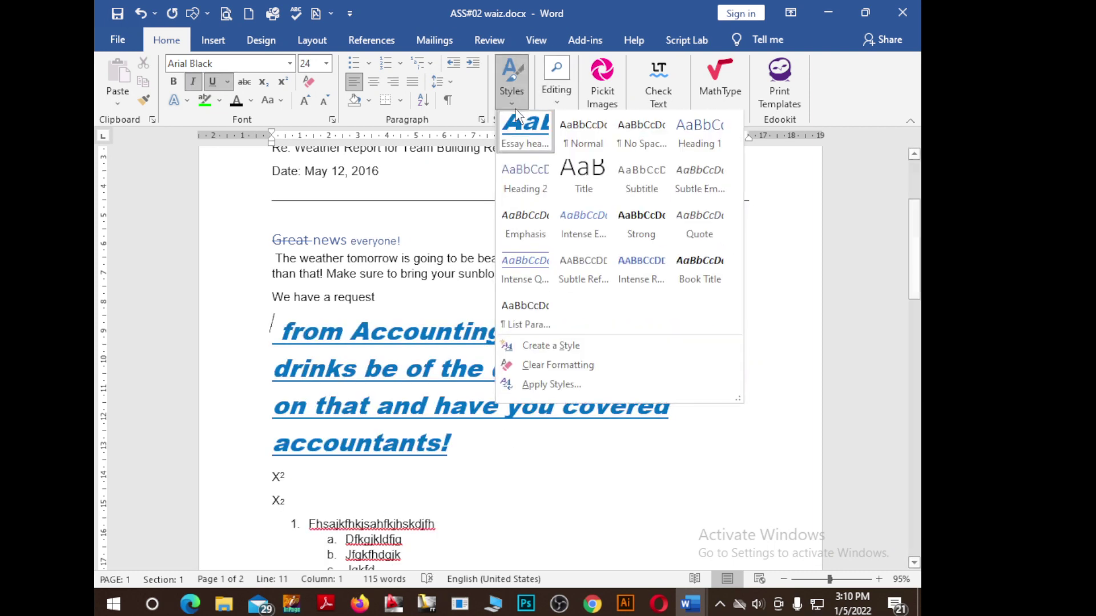
{"action": "left_click", "coordinate": [532, 151]}
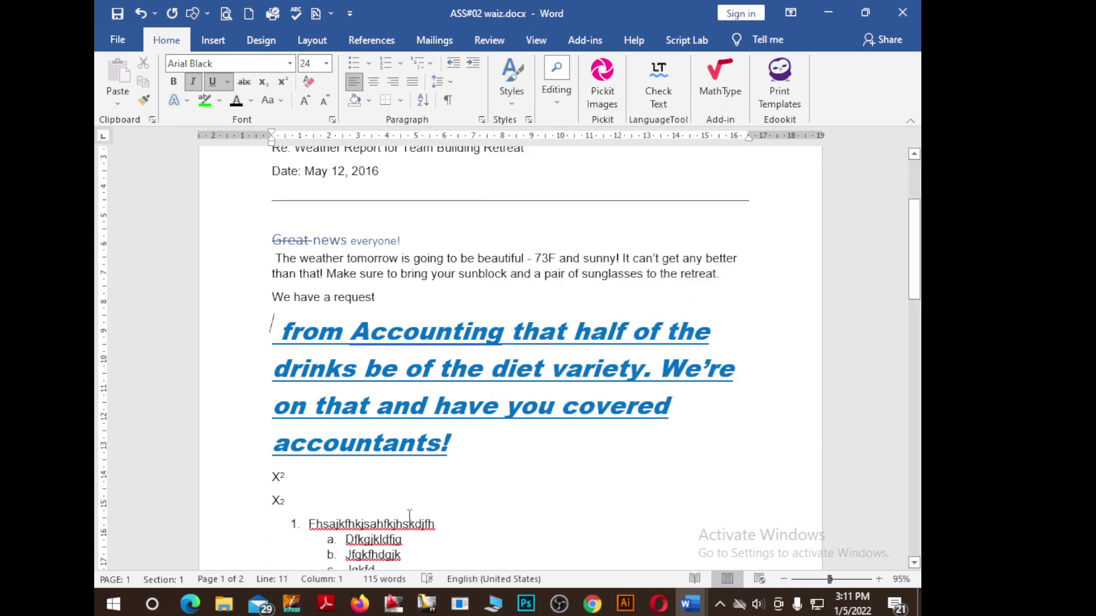
Apply the Essay heading style to the first numbered list item.
{"action": "scroll", "coordinate": [371, 399], "scroll_direction": "down", "scroll_amount": 1}
{"action": "scroll", "coordinate": [346, 472], "scroll_direction": "down", "scroll_amount": 2}
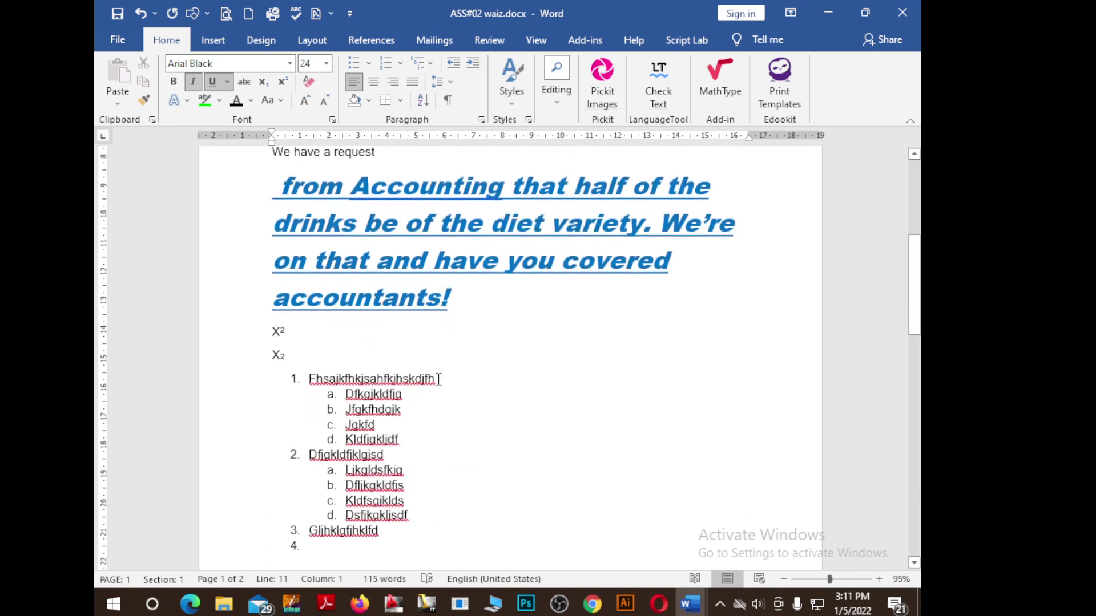
{"action": "left_click", "coordinate": [290, 380]}
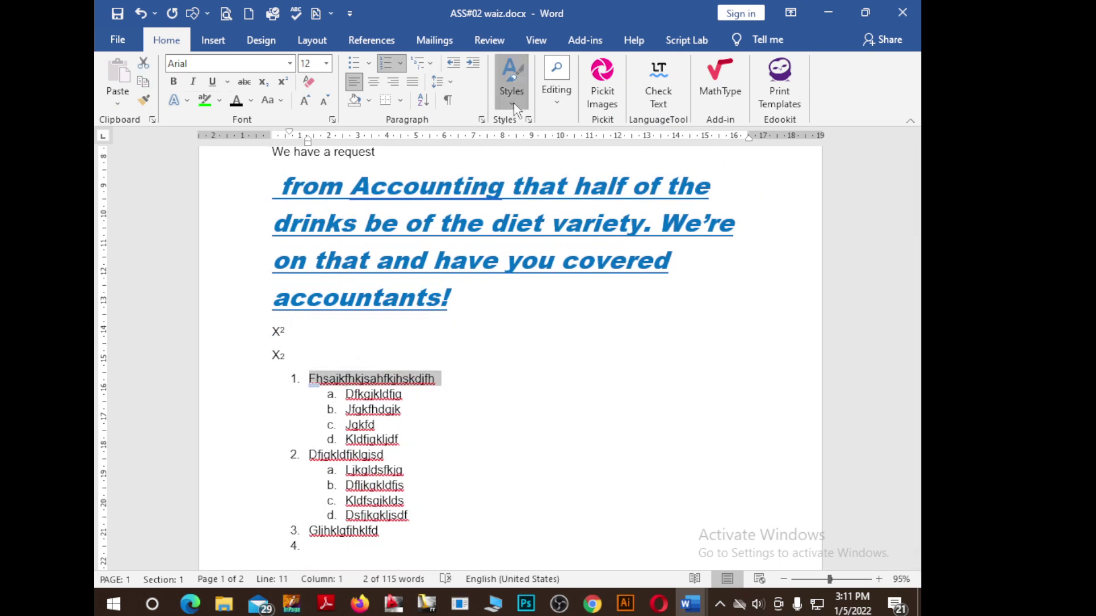
{"action": "left_click", "coordinate": [512, 86]}
{"action": "left_click", "coordinate": [518, 142]}
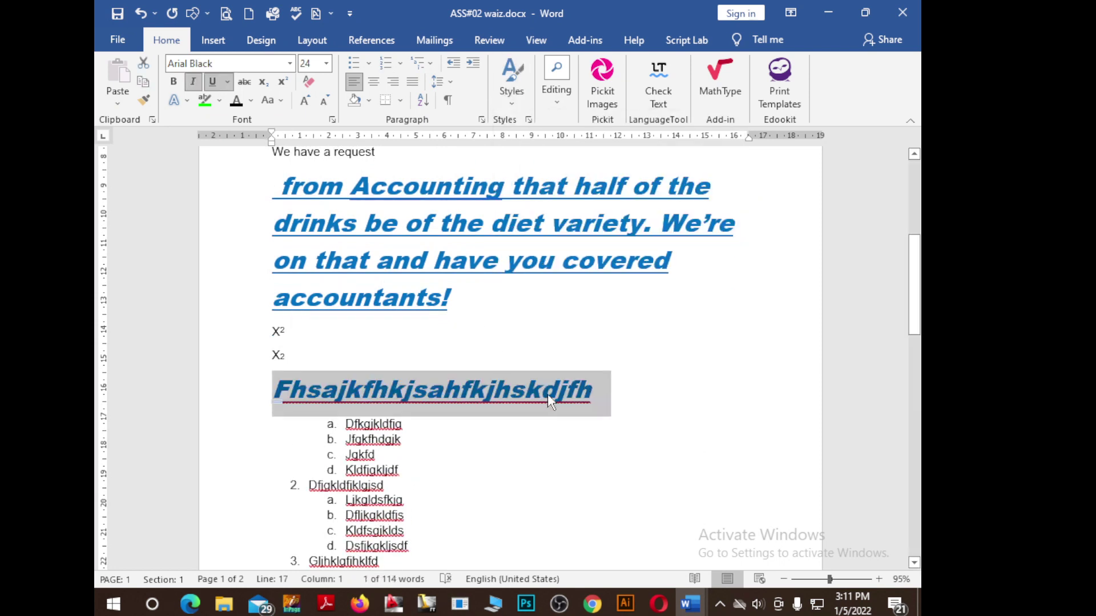
{"action": "left_click", "coordinate": [685, 357]}
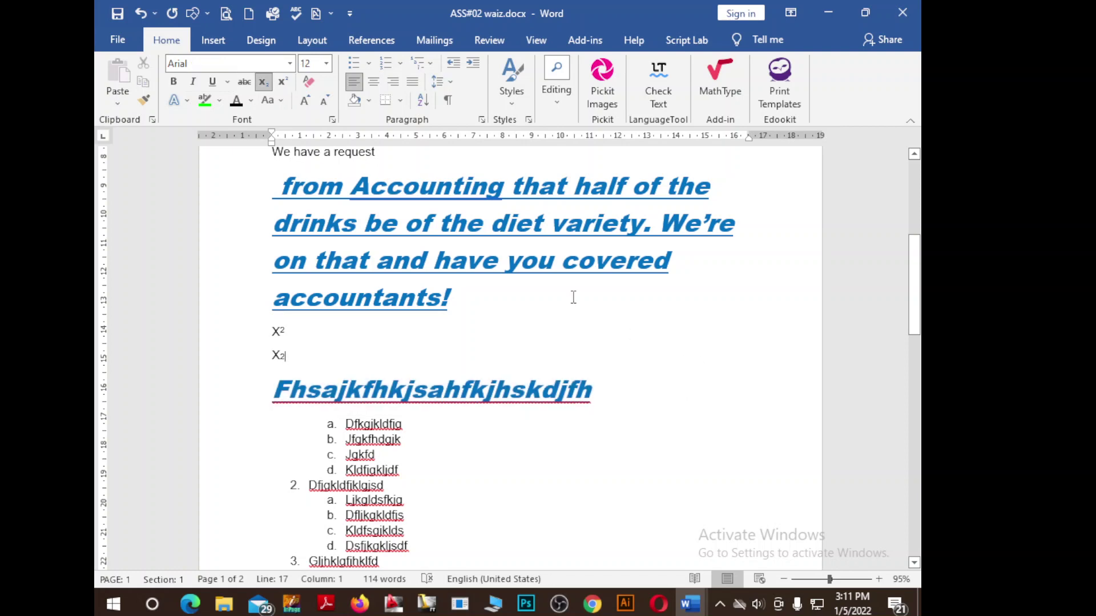
Open the No Spacing style's Modify settings and cancel without changes.
{"action": "left_click", "coordinate": [516, 97]}
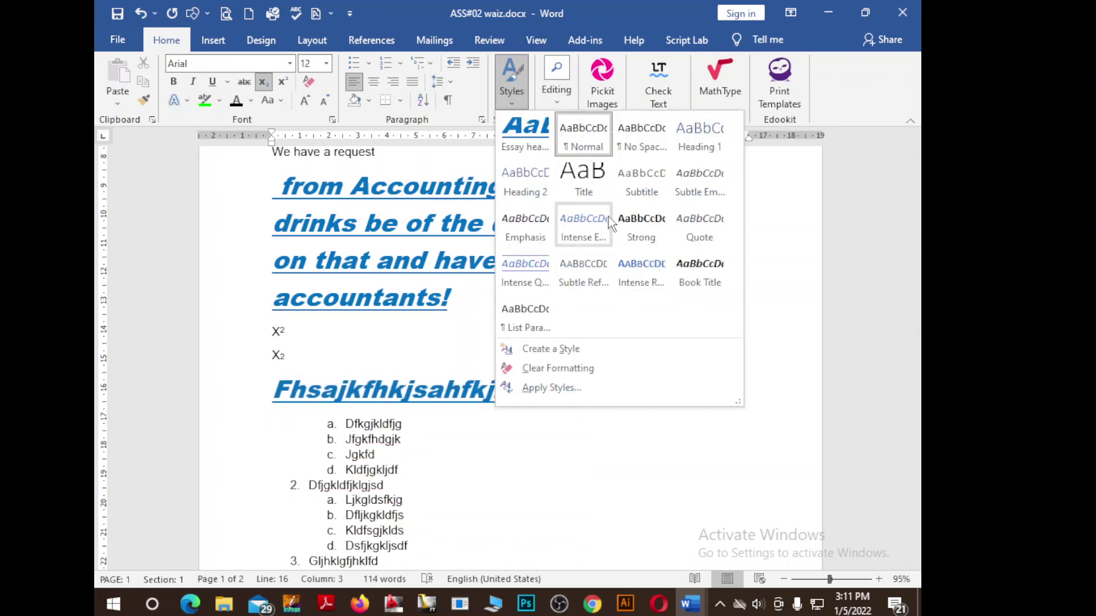
{"action": "right_click", "coordinate": [629, 137]}
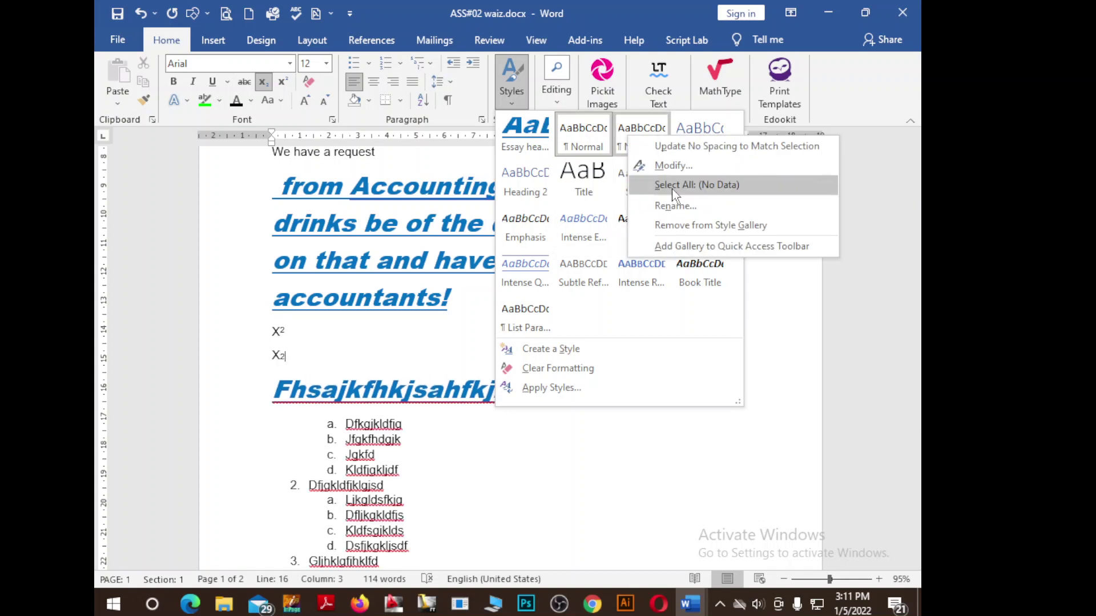
{"action": "left_click", "coordinate": [670, 165]}
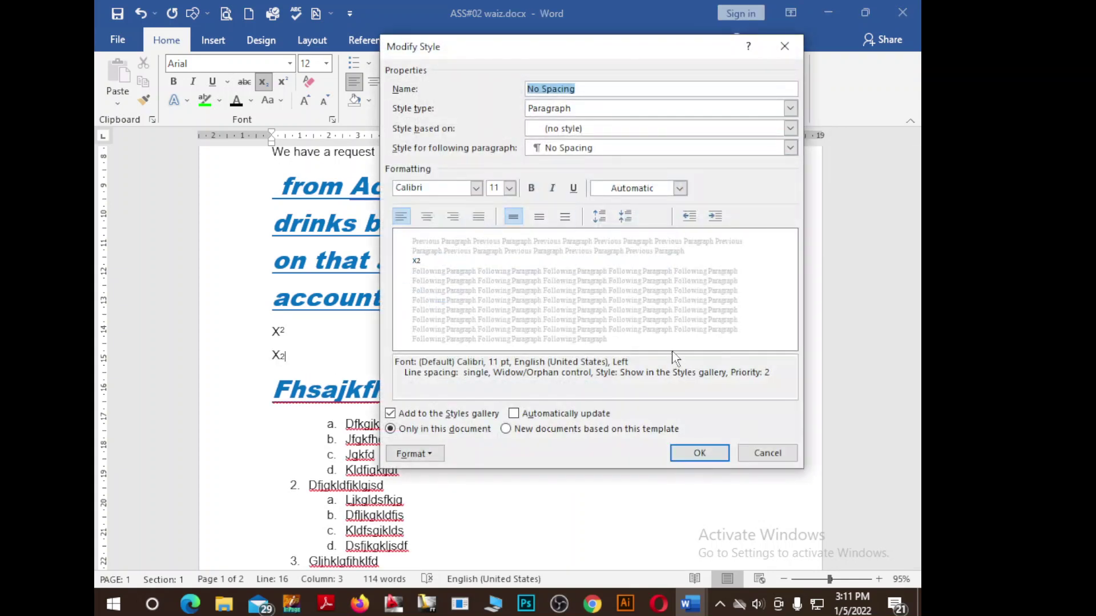
{"action": "left_click", "coordinate": [765, 453]}
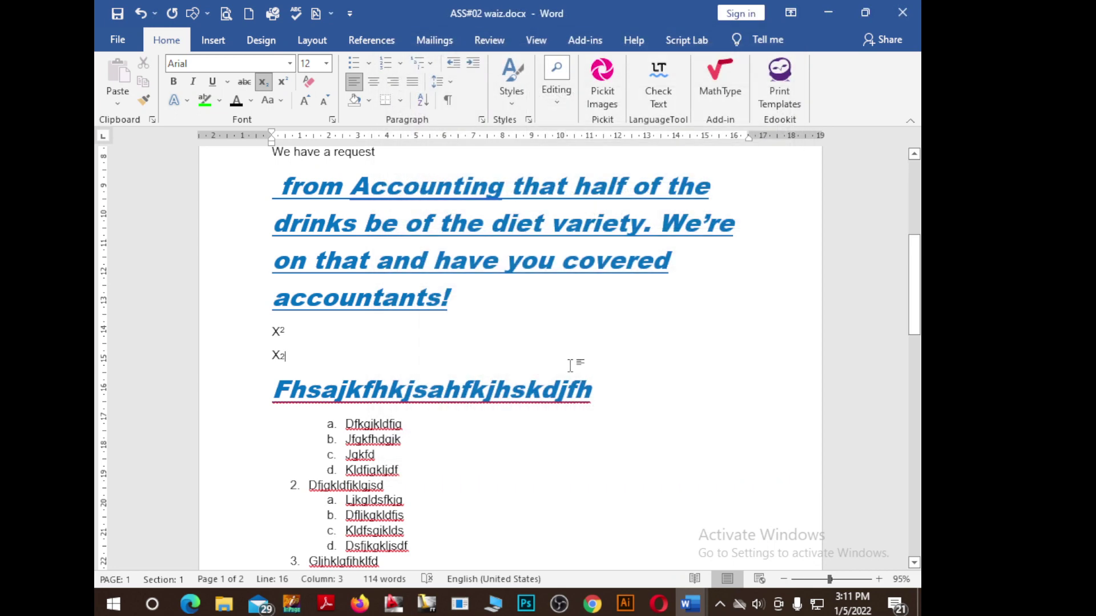
Search for 'news' in the Navigation pane and view its Pages and Headings results.
{"action": "left_click", "coordinate": [557, 104]}
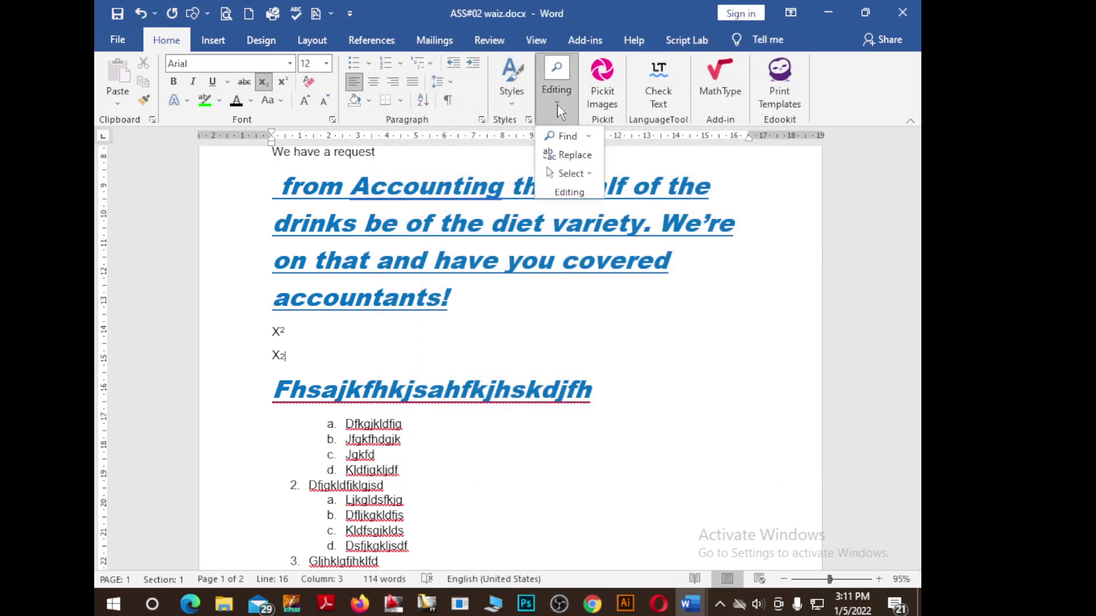
{"action": "left_click", "coordinate": [569, 137]}
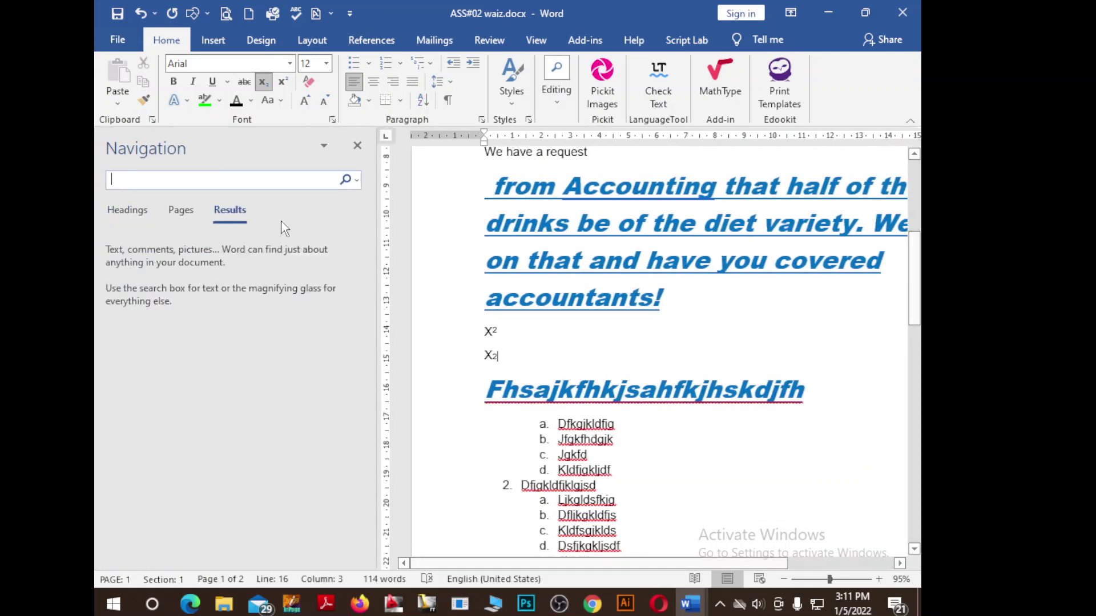
{"action": "scroll", "coordinate": [616, 292], "scroll_direction": "up", "scroll_amount": 2}
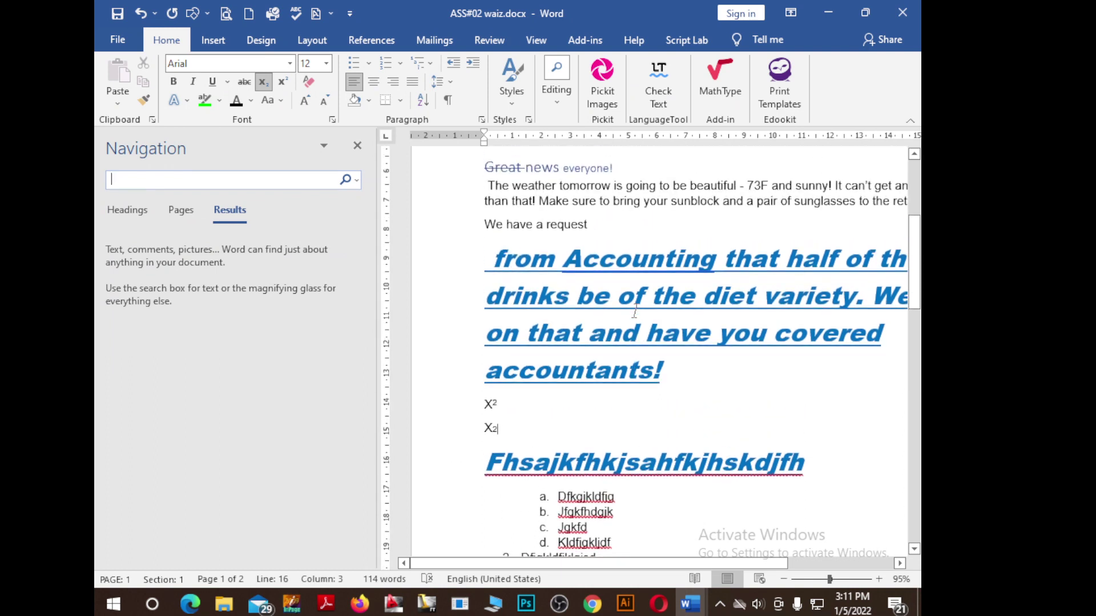
{"action": "type", "text": "news"}
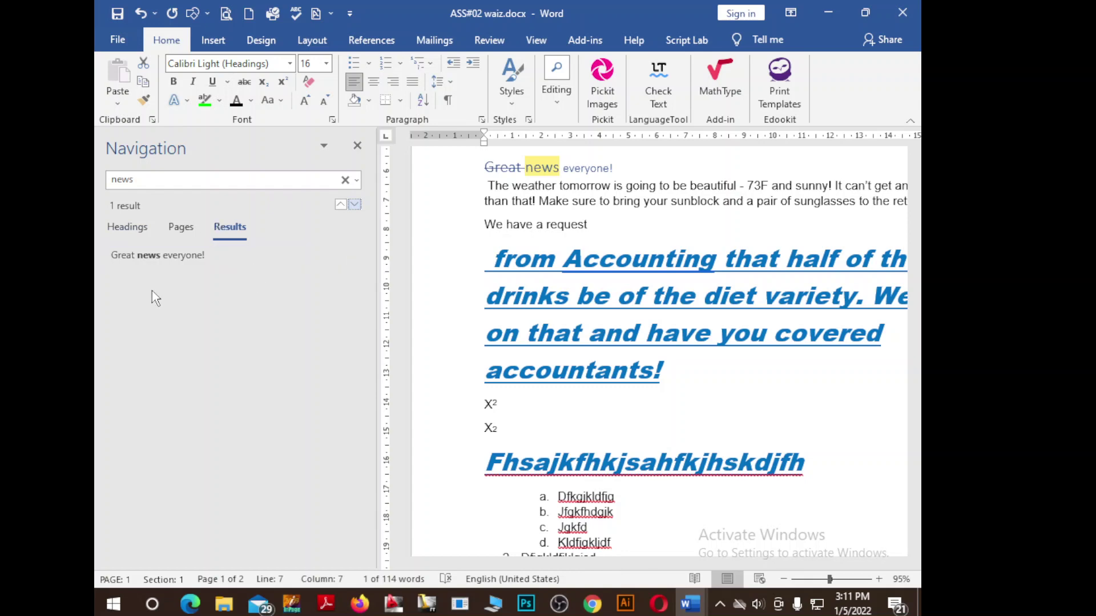
{"action": "left_click", "coordinate": [182, 228]}
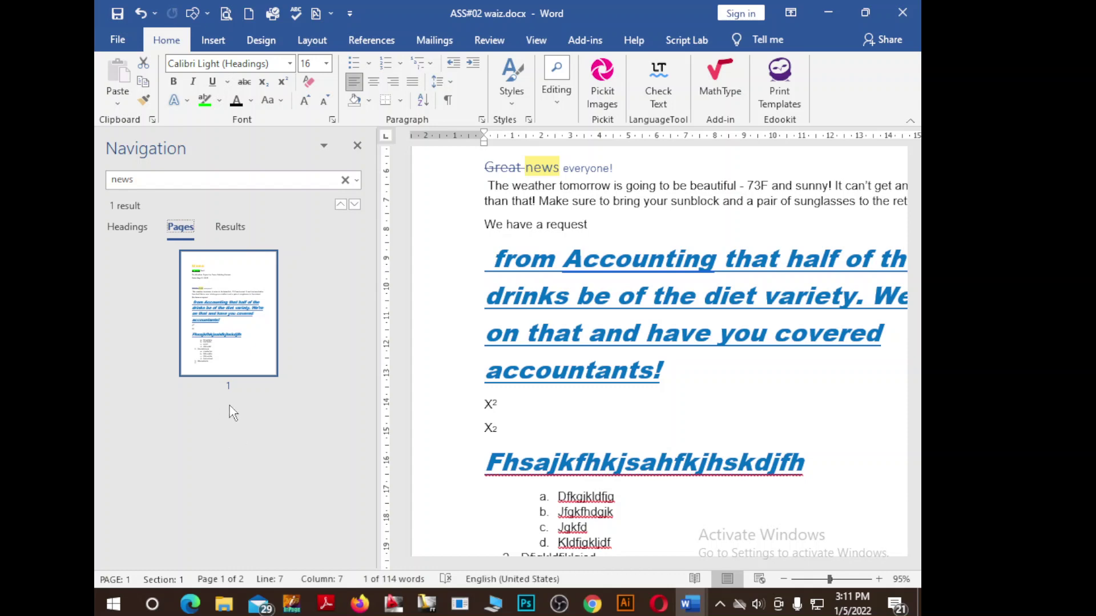
{"action": "left_click", "coordinate": [131, 229]}
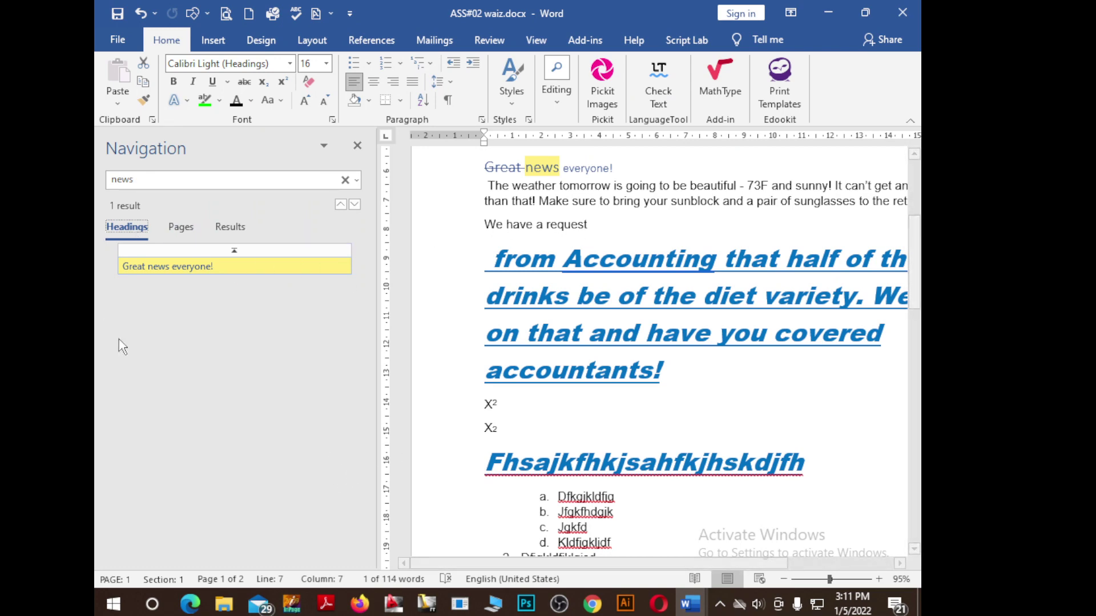
{"action": "scroll", "coordinate": [669, 281], "scroll_direction": "up", "scroll_amount": 2}
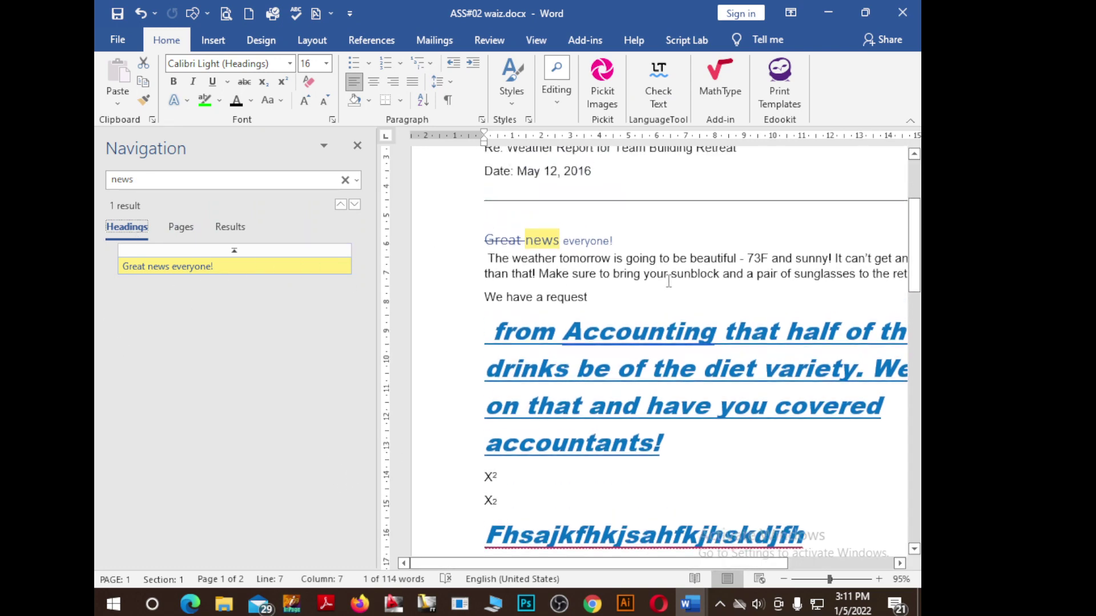
{"action": "left_click", "coordinate": [556, 86]}
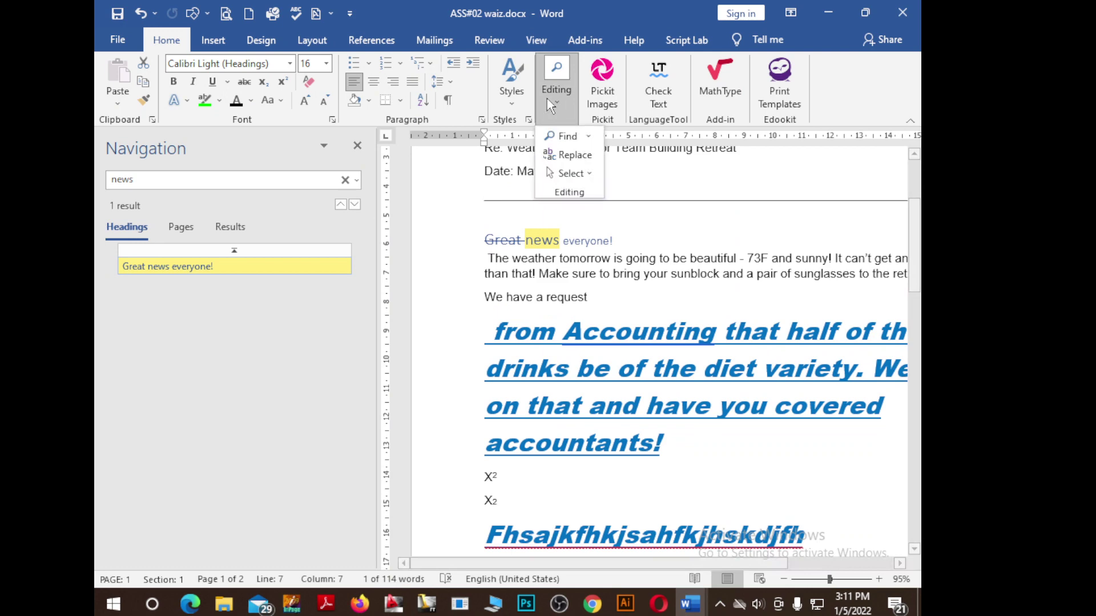
Replace the single 'news' match with 'videos' using Find and Replace.
{"action": "left_click", "coordinate": [573, 156]}
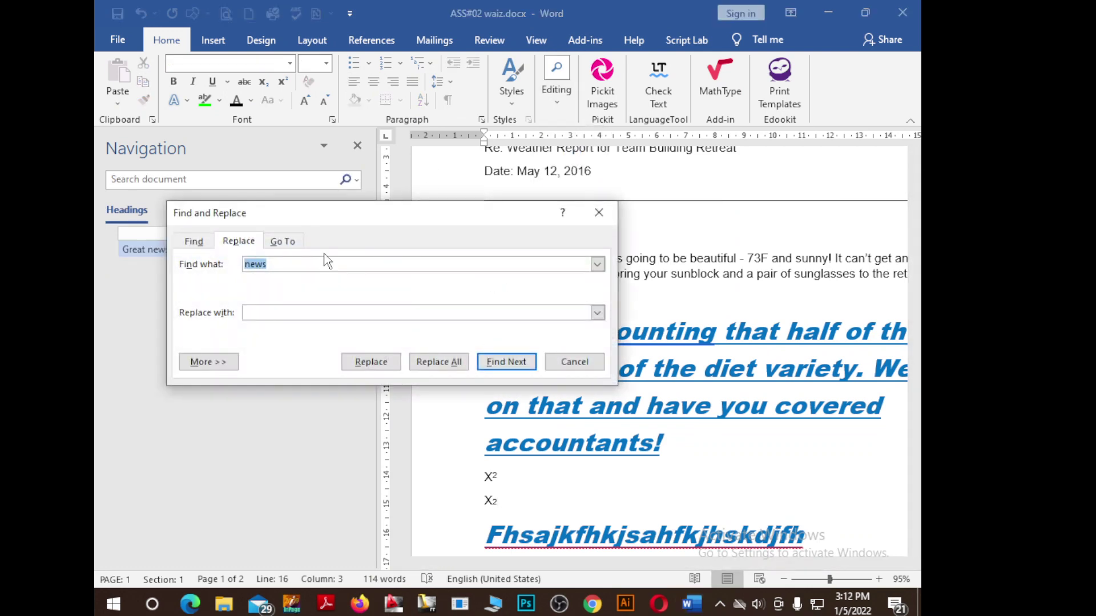
{"action": "left_click", "coordinate": [319, 313]}
{"action": "type", "text": "videos"}
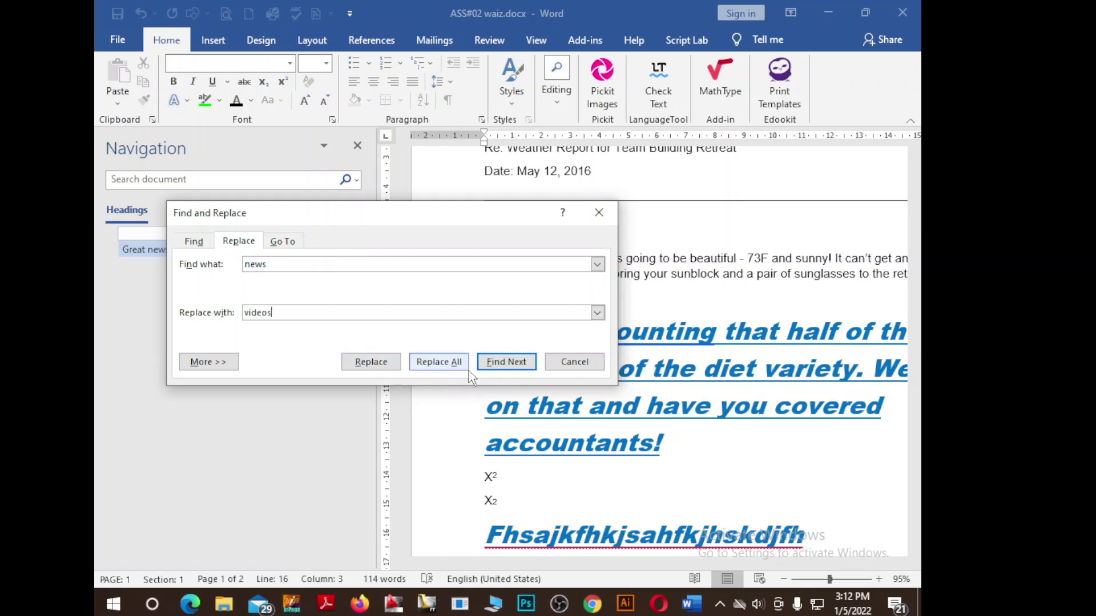
{"action": "left_click", "coordinate": [393, 370]}
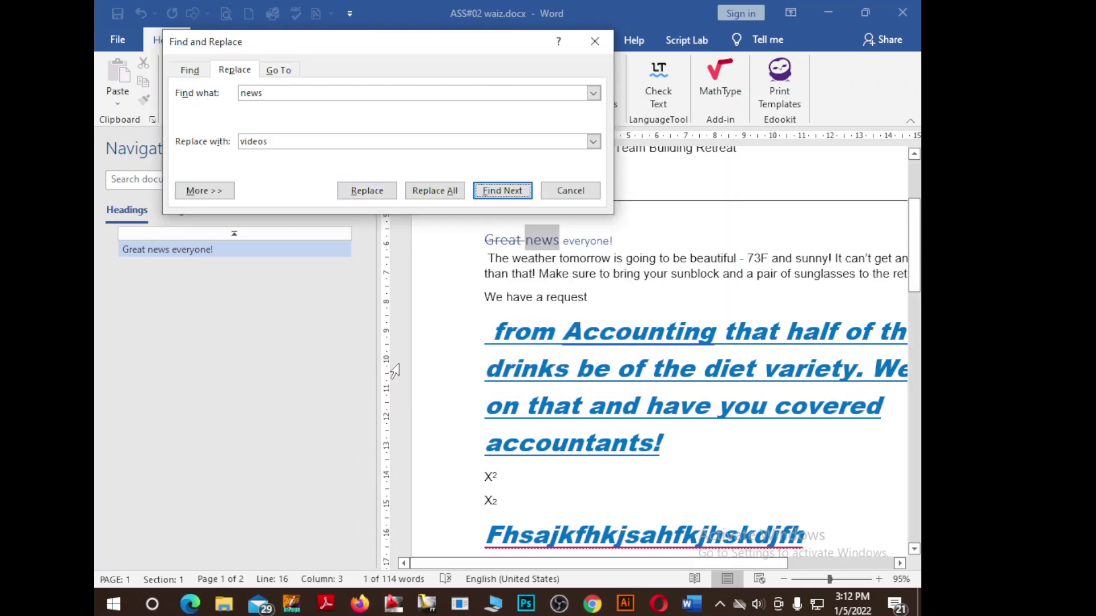
{"action": "left_click", "coordinate": [387, 195]}
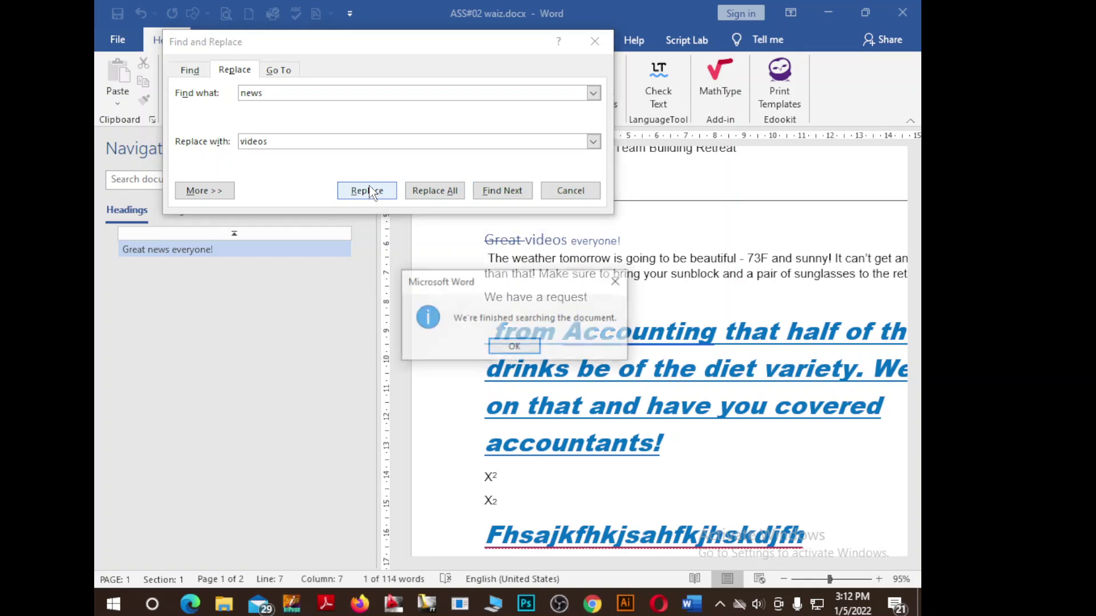
{"action": "left_click", "coordinate": [515, 347]}
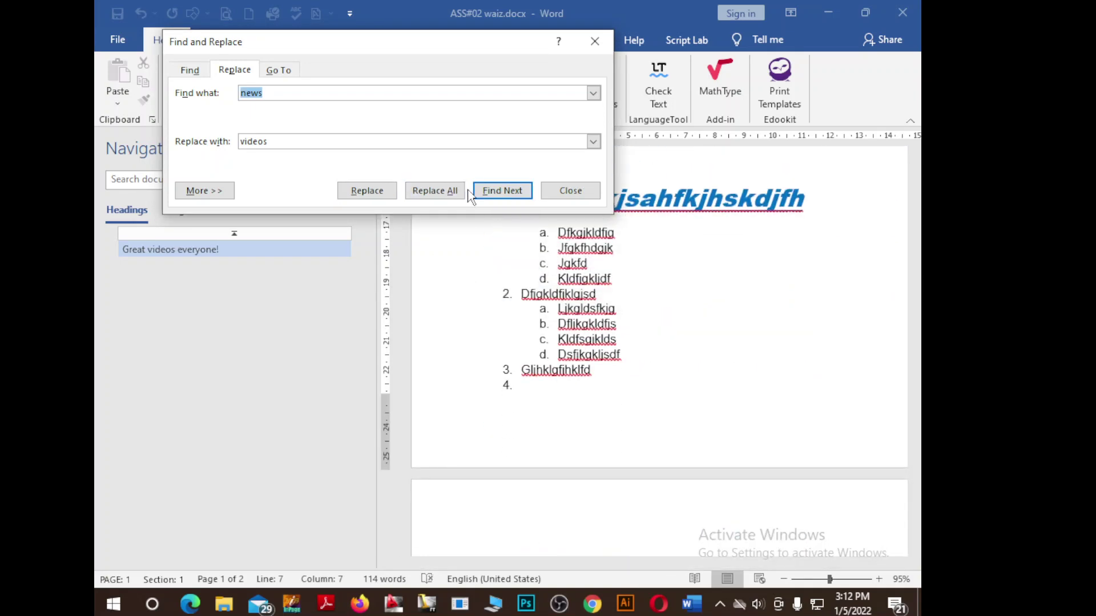
Close the Find and Replace window and the Navigation pane.
{"action": "left_click", "coordinate": [563, 193]}
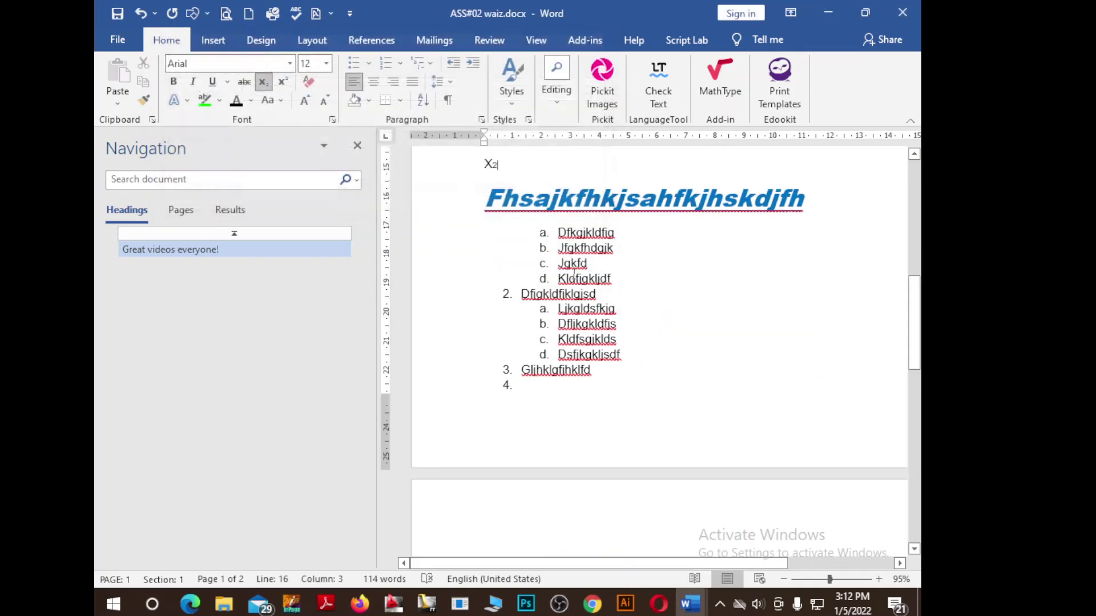
{"action": "scroll", "coordinate": [584, 455], "scroll_direction": "up", "scroll_amount": 5}
{"action": "scroll", "coordinate": [584, 401], "scroll_direction": "up", "scroll_amount": 4}
{"action": "scroll", "coordinate": [584, 401], "scroll_direction": "up", "scroll_amount": 1}
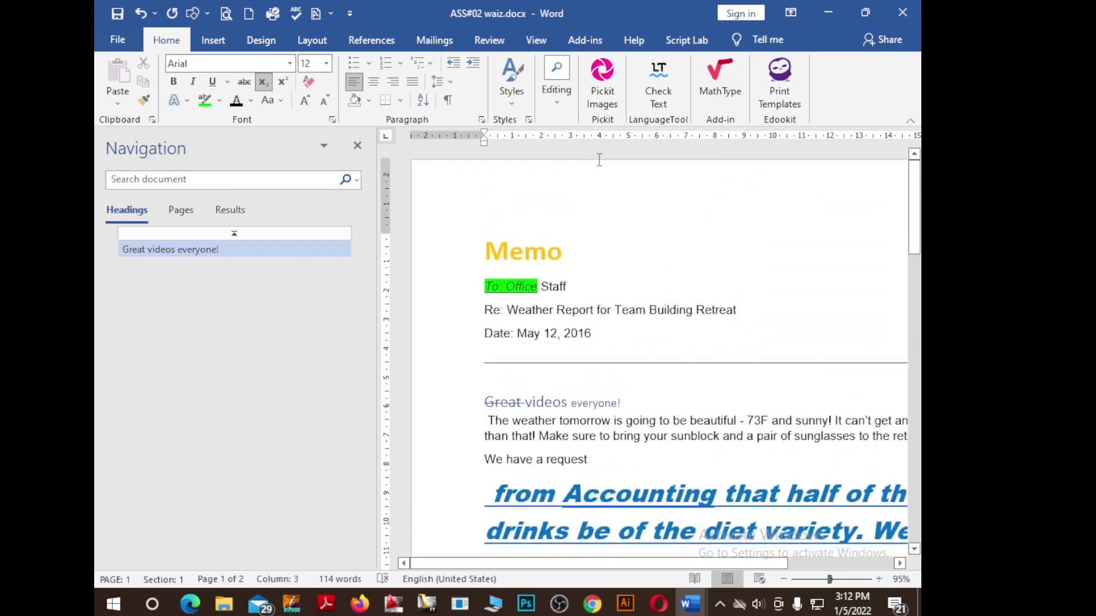
{"action": "left_click", "coordinate": [561, 106]}
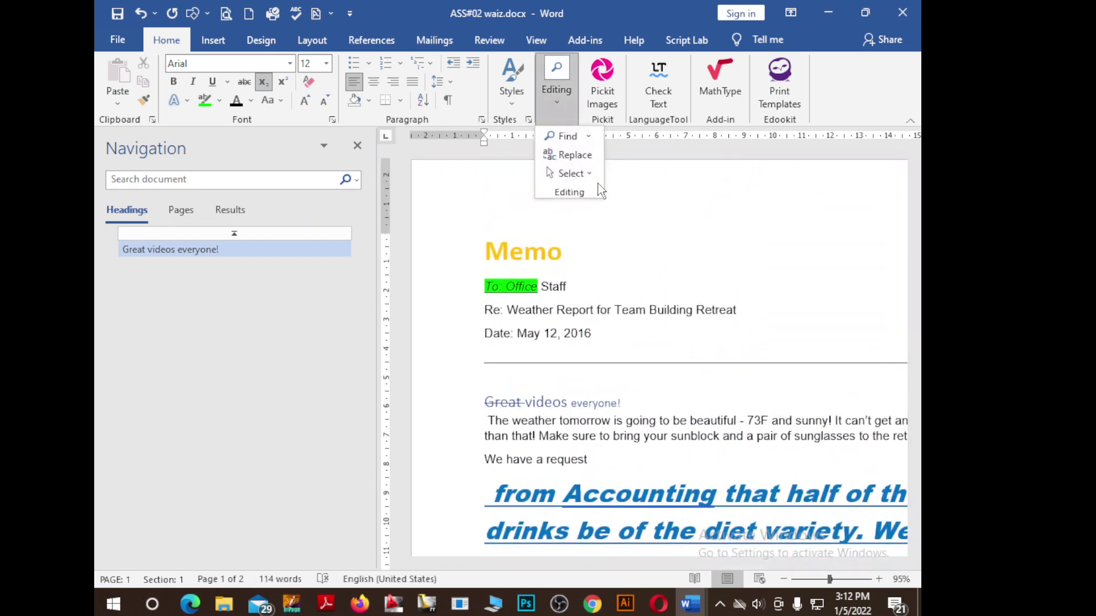
{"action": "left_click", "coordinate": [695, 327]}
{"action": "scroll", "coordinate": [695, 327], "scroll_direction": "down", "scroll_amount": 2}
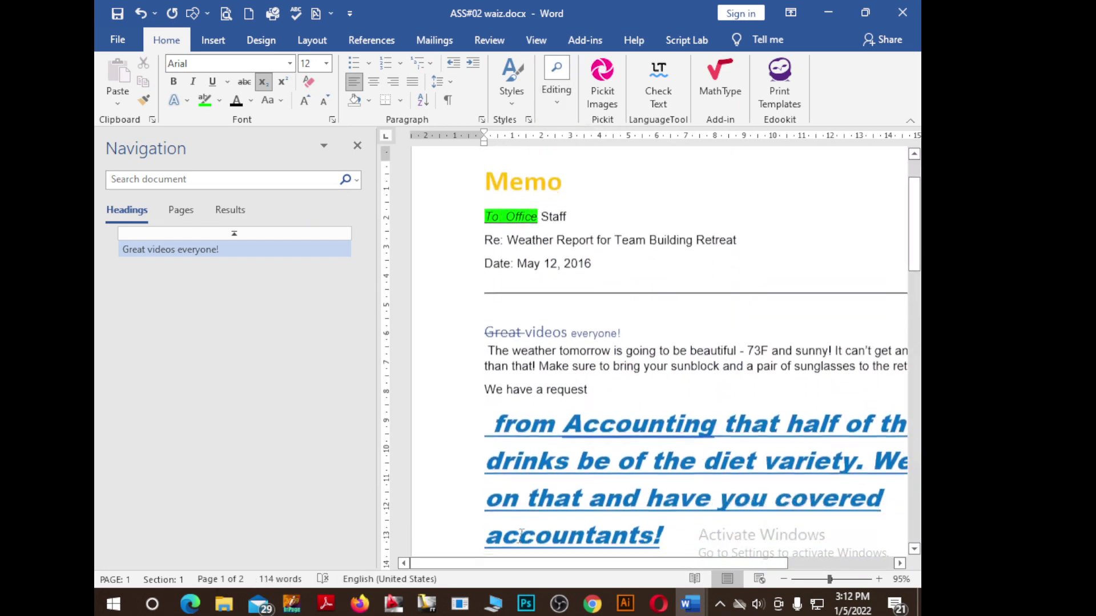
{"action": "left_click", "coordinate": [357, 146]}
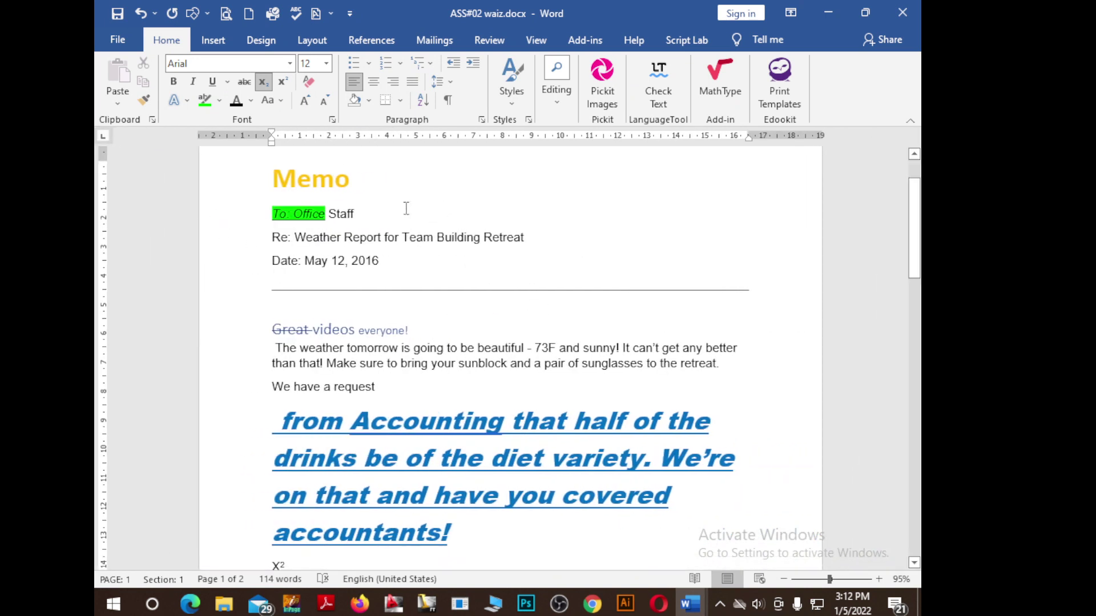
Select the entire memo text starting from the Memo title.
{"action": "left_click", "coordinate": [532, 325]}
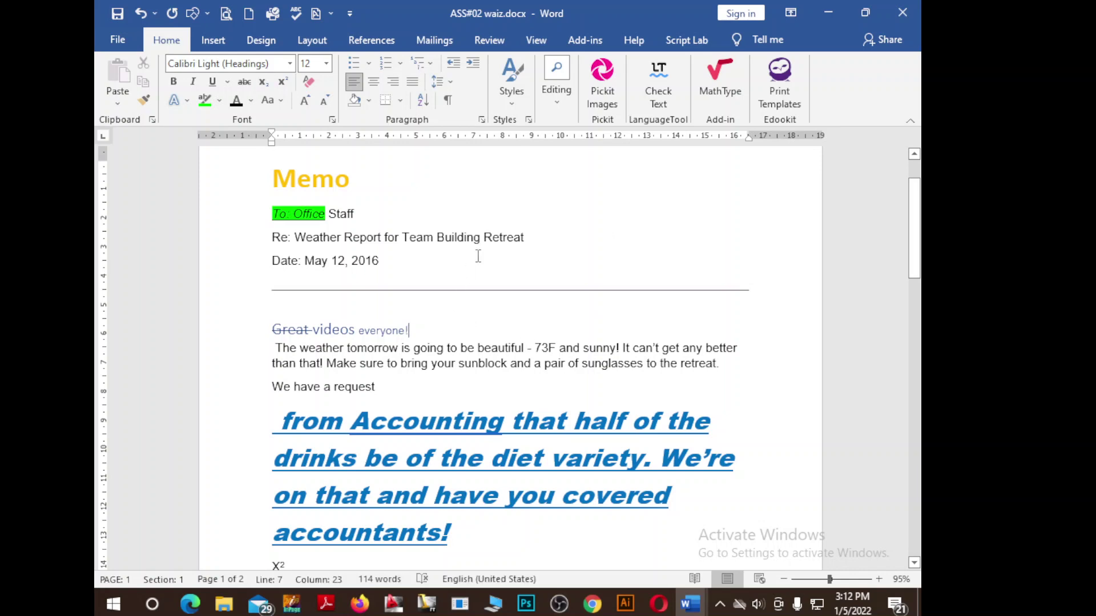
{"action": "scroll", "coordinate": [605, 485], "scroll_direction": "down", "scroll_amount": 1}
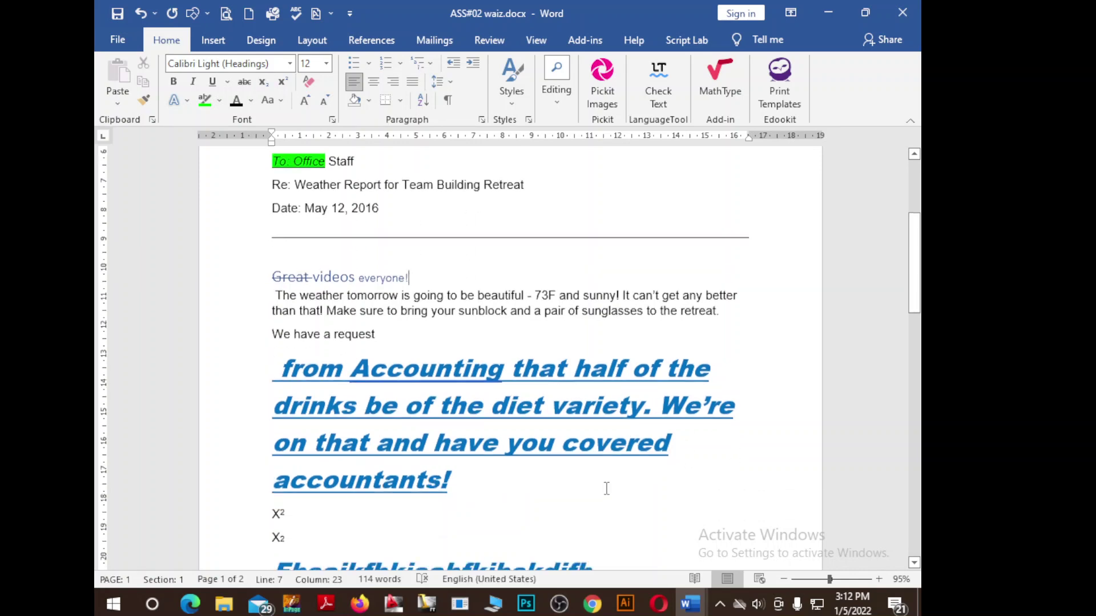
{"action": "scroll", "coordinate": [605, 486], "scroll_direction": "down", "scroll_amount": 2}
{"action": "scroll", "coordinate": [275, 341], "scroll_direction": "up", "scroll_amount": 1}
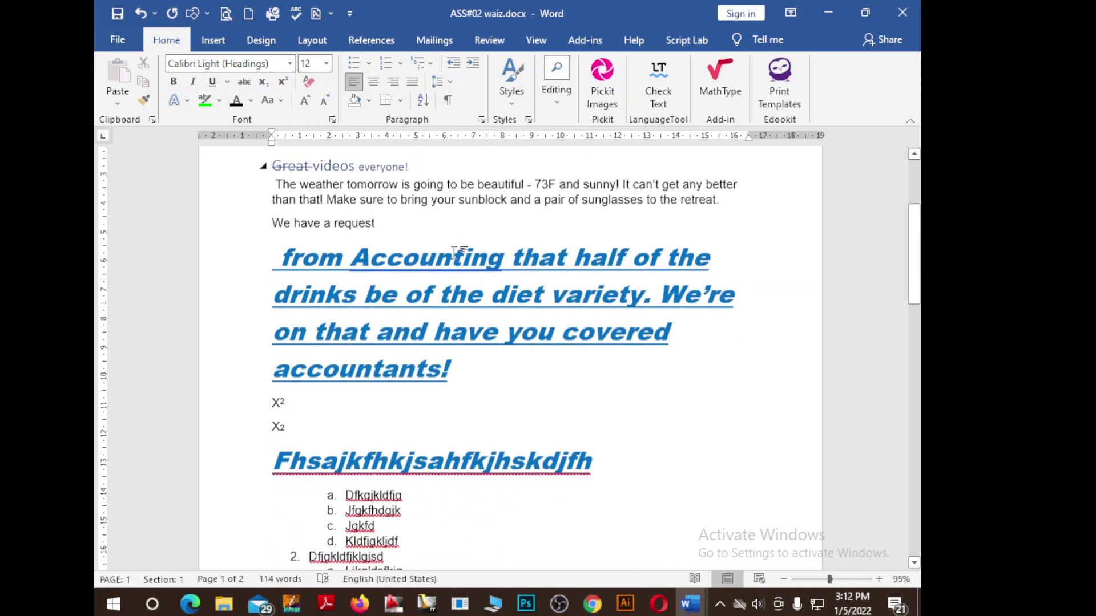
{"action": "scroll", "coordinate": [309, 257], "scroll_direction": "up", "scroll_amount": 3}
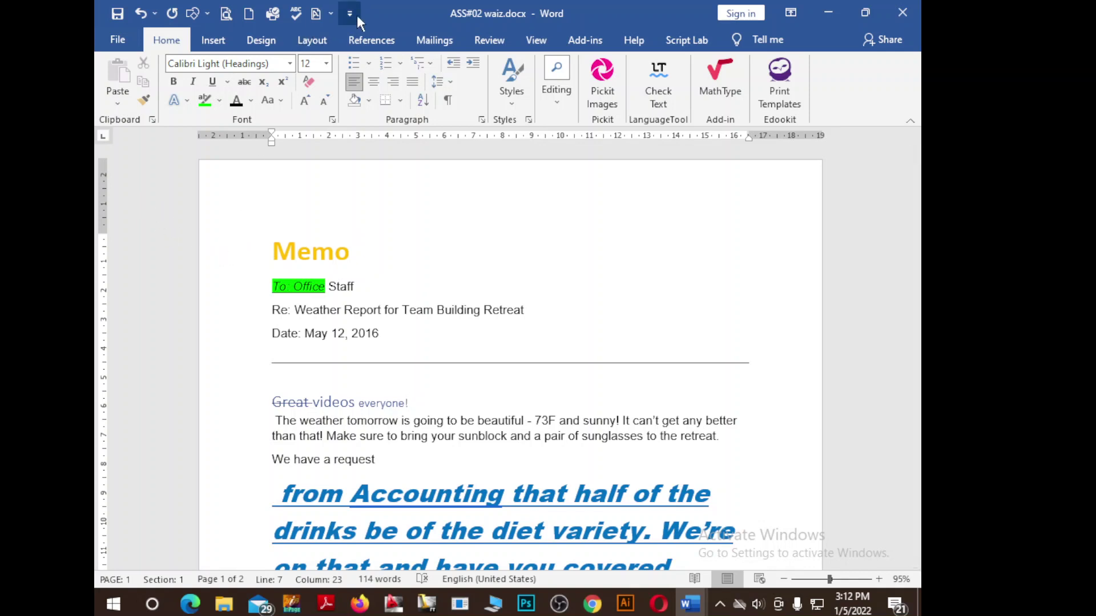
{"action": "left_click", "coordinate": [219, 260]}
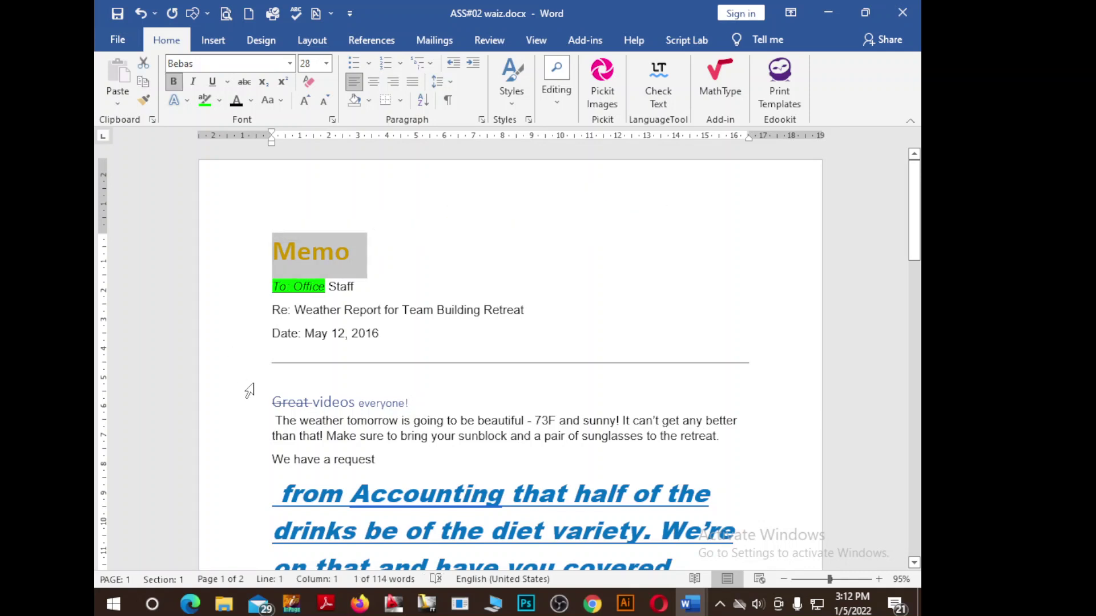
{"action": "triple_click", "coordinate": [207, 255]}
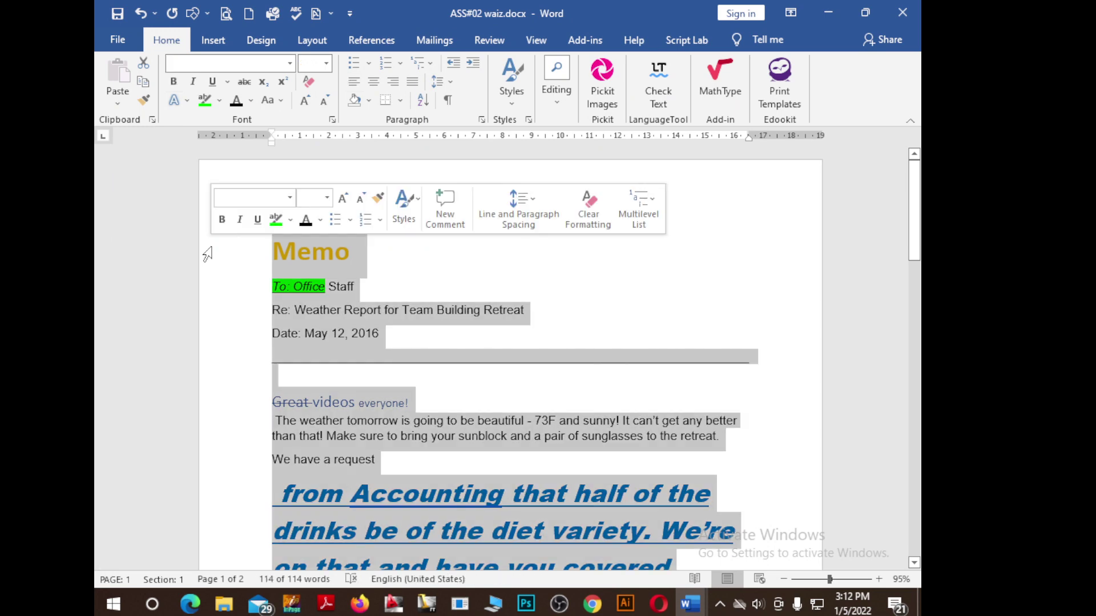
{"action": "scroll", "coordinate": [286, 419], "scroll_direction": "down", "scroll_amount": 3}
Generate five sample paragraphs on blank page 2 with =rand() and select the first line.
{"action": "scroll", "coordinate": [300, 423], "scroll_direction": "down", "scroll_amount": 5}
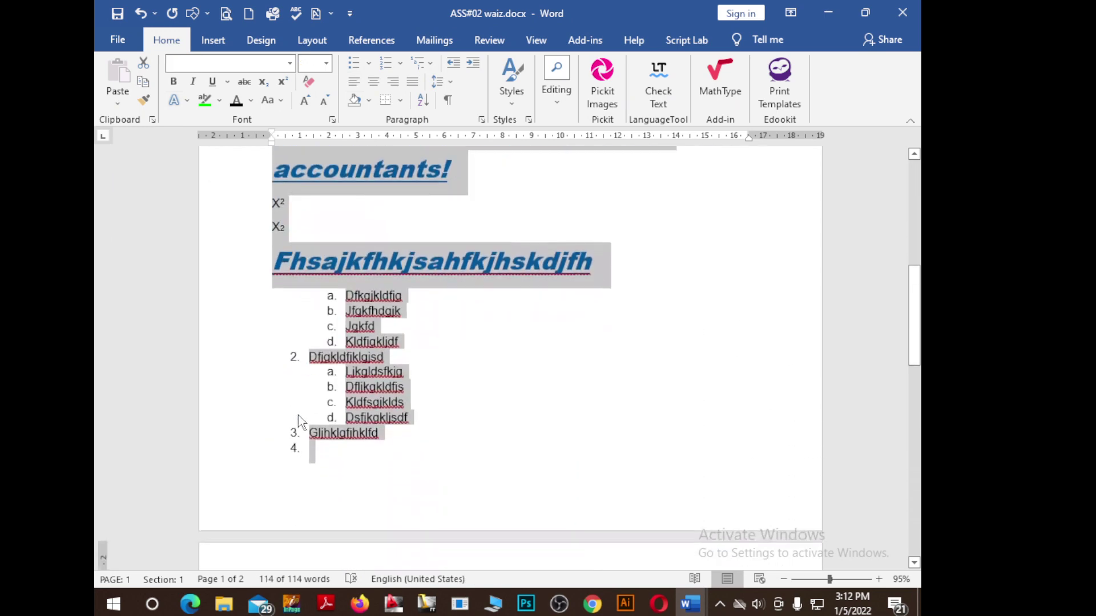
{"action": "scroll", "coordinate": [301, 423], "scroll_direction": "down", "scroll_amount": 5}
{"action": "scroll", "coordinate": [342, 434], "scroll_direction": "down", "scroll_amount": 3}
{"action": "left_click", "coordinate": [350, 370]}
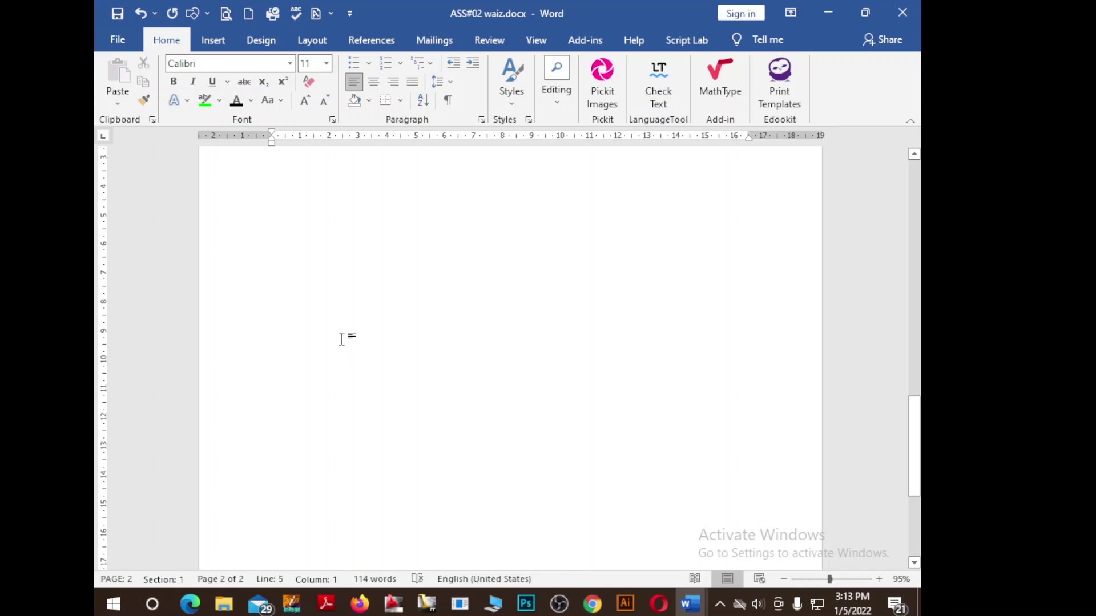
{"action": "type", "text": "=ra"}
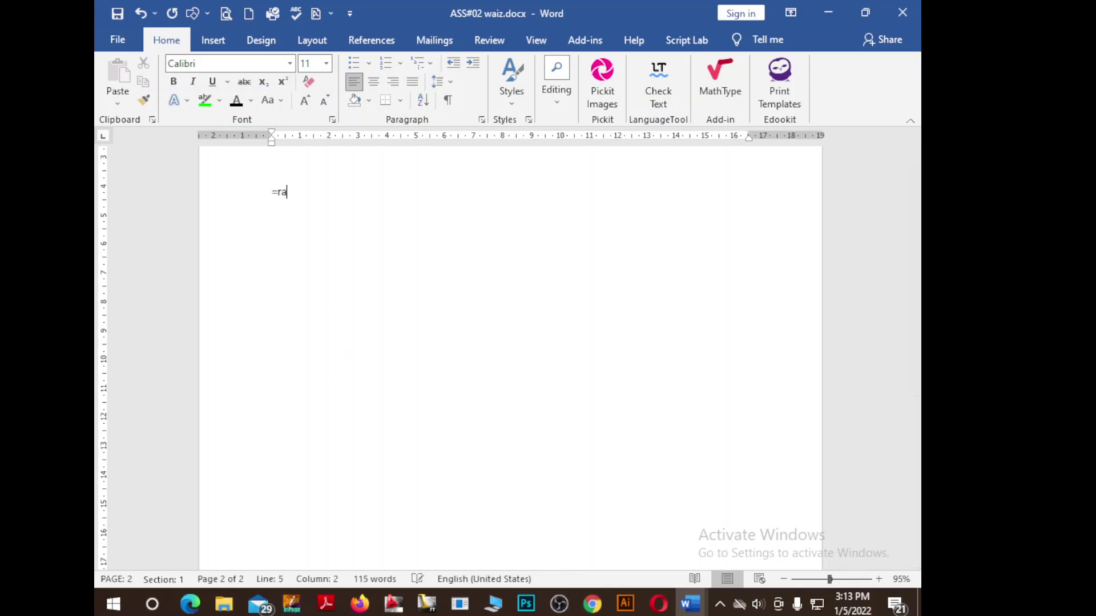
{"action": "type", "text": "n"}
{"action": "type", "text": "("}
{"action": "type", "text": ")"}
{"action": "key", "text": "Return"}
{"action": "scroll", "coordinate": [183, 295], "scroll_direction": "up", "scroll_amount": 3}
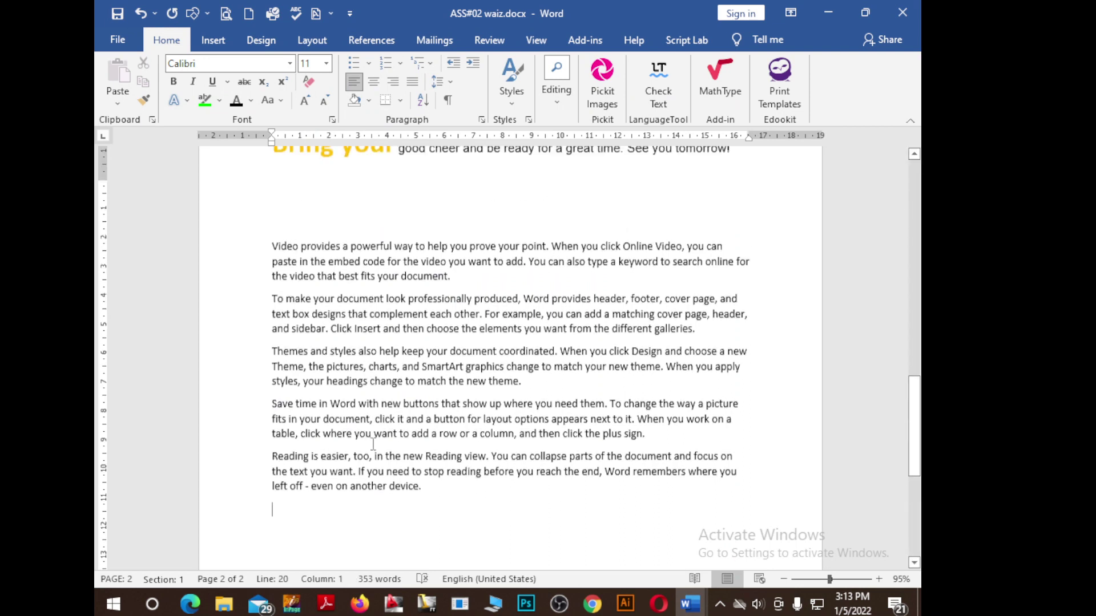
{"action": "left_click", "coordinate": [219, 304]}
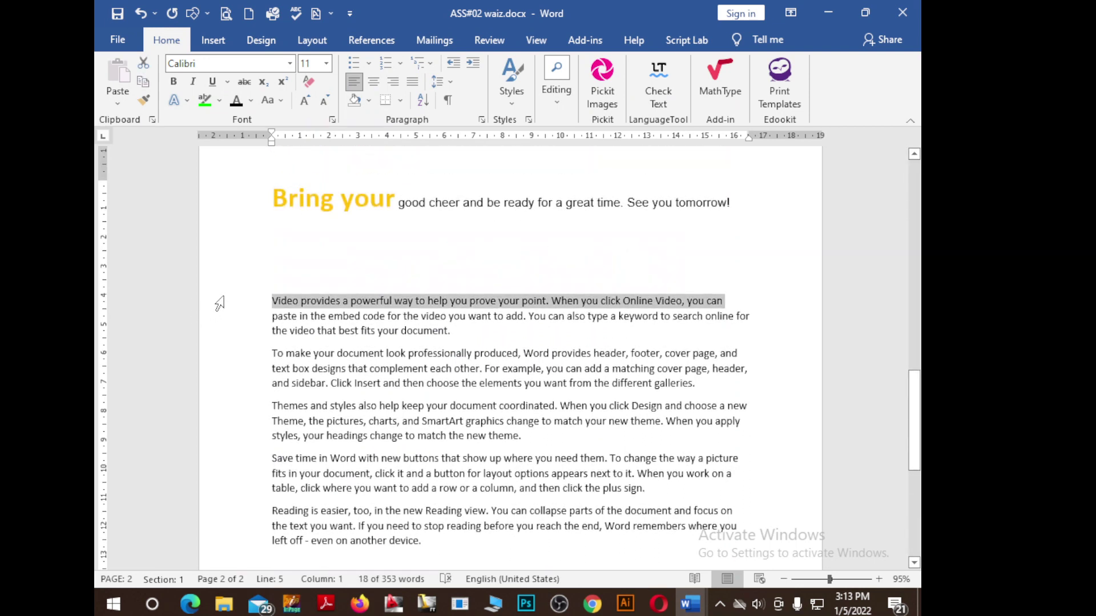
Select the Video provides paragraph, then all text, then clear the selection after Memo.
{"action": "double_click", "coordinate": [218, 304]}
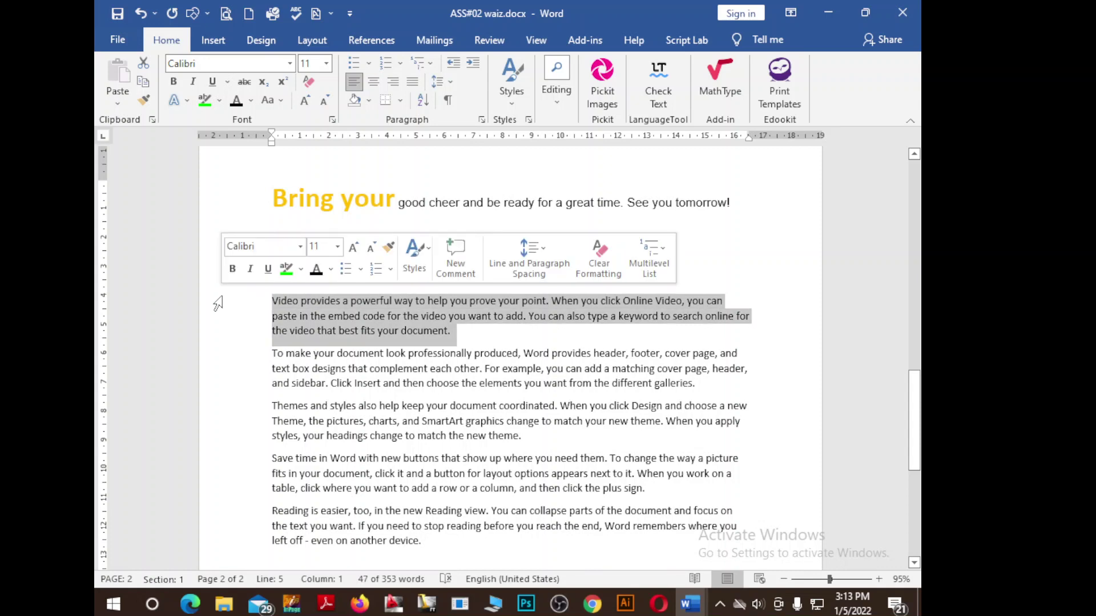
{"action": "triple_click", "coordinate": [218, 303]}
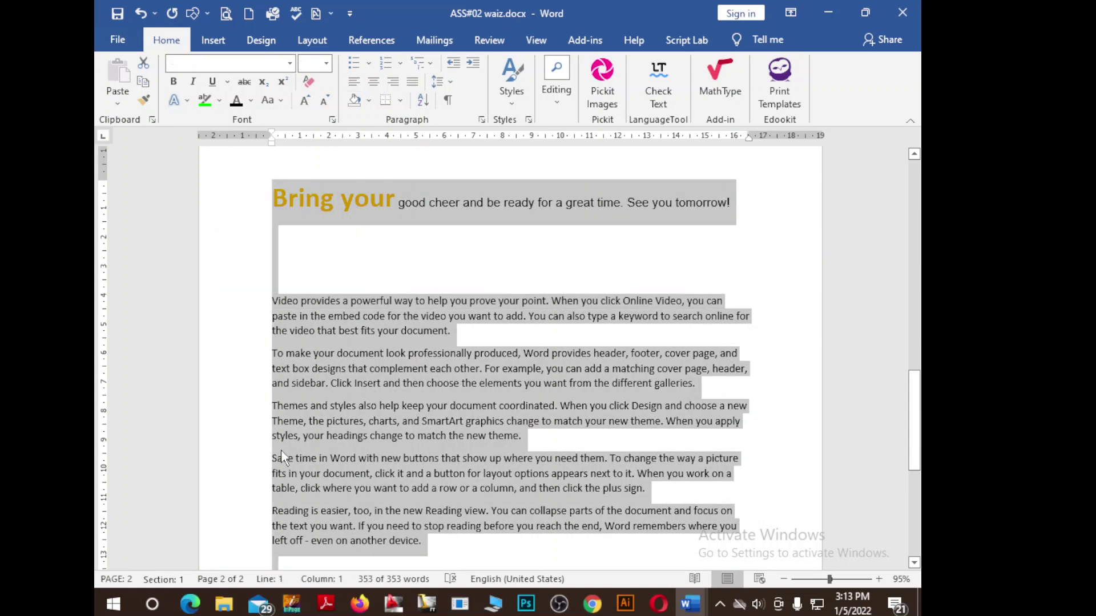
{"action": "scroll", "coordinate": [358, 278], "scroll_direction": "up", "scroll_amount": 5}
{"action": "scroll", "coordinate": [354, 303], "scroll_direction": "up", "scroll_amount": 5}
{"action": "scroll", "coordinate": [351, 303], "scroll_direction": "up", "scroll_amount": 5}
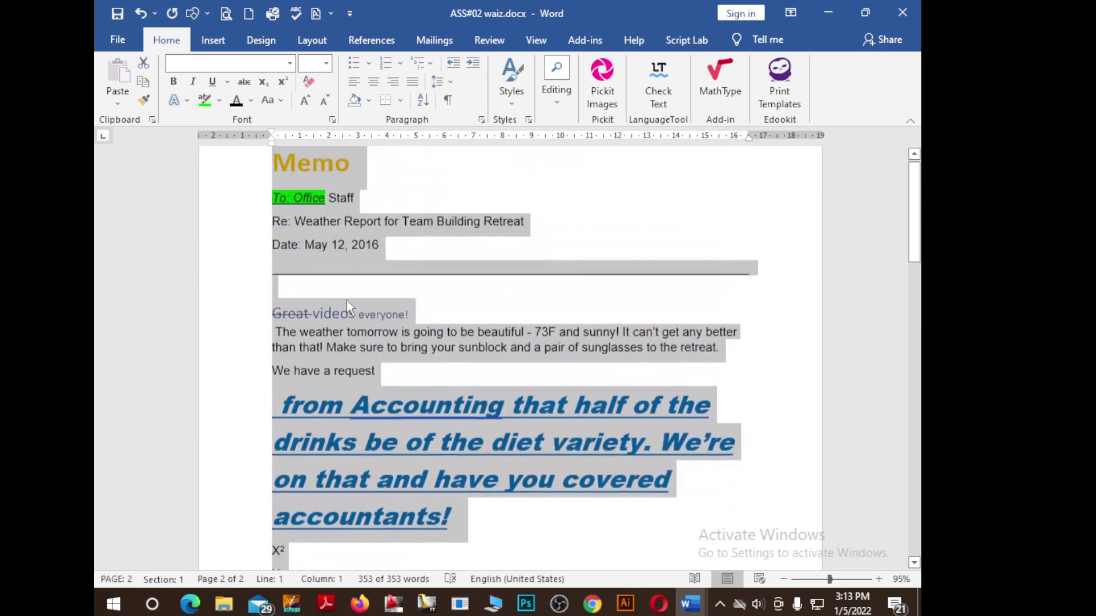
{"action": "scroll", "coordinate": [342, 296], "scroll_direction": "up", "scroll_amount": 2}
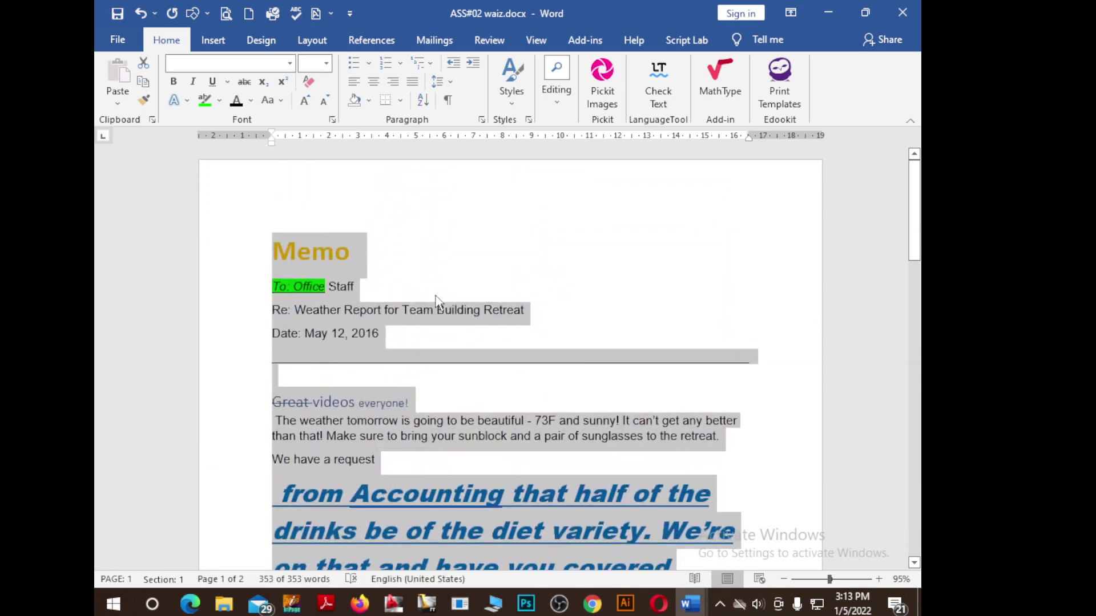
{"action": "left_click", "coordinate": [558, 108]}
{"action": "mouse_move", "coordinate": [570, 173]}
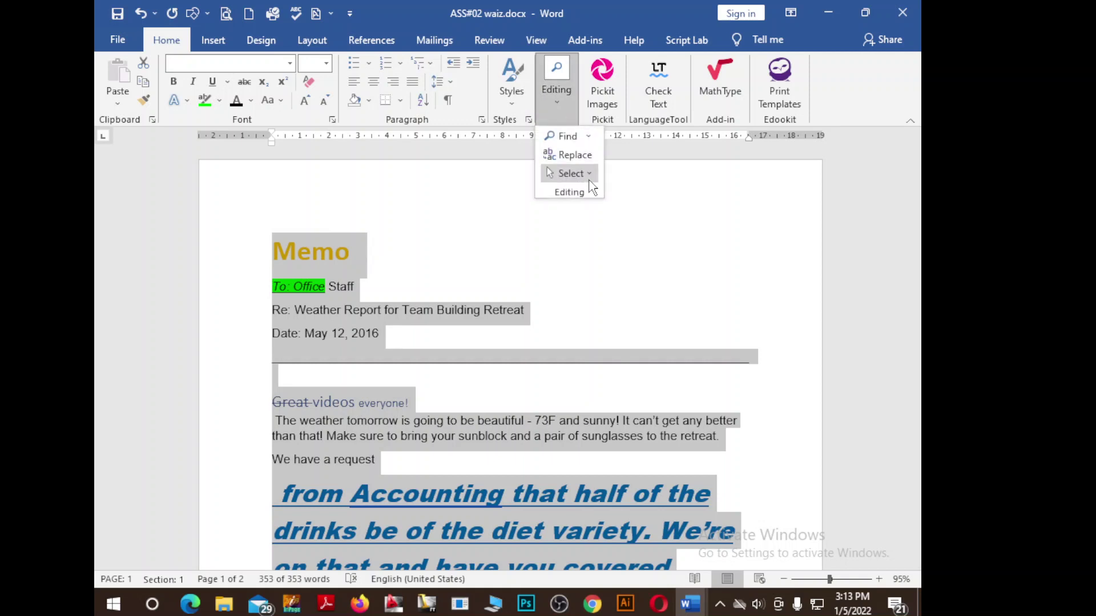
{"action": "left_click", "coordinate": [590, 176]}
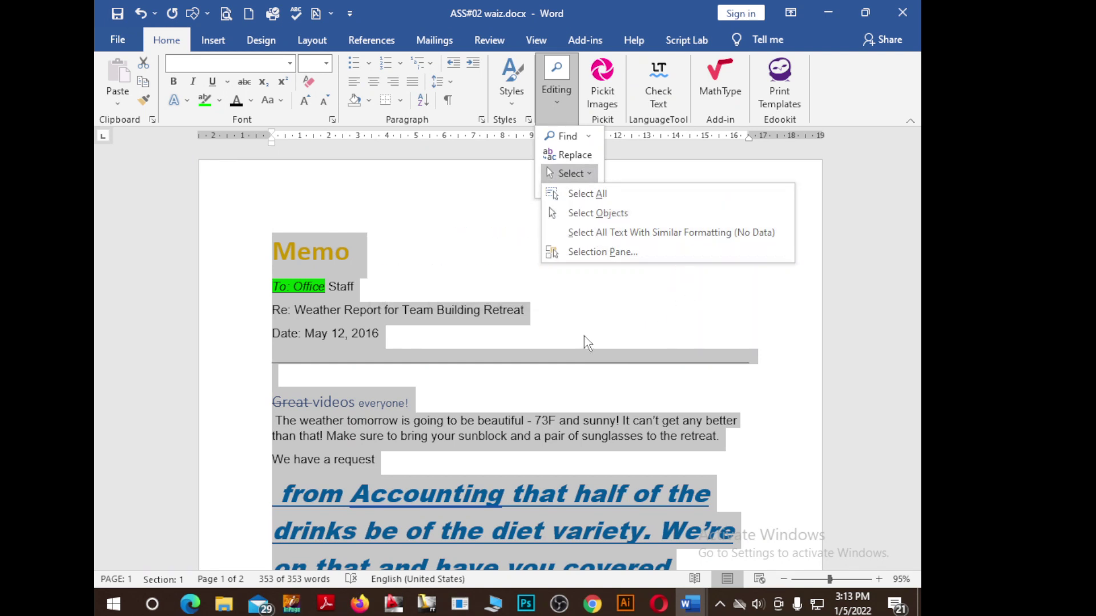
{"action": "left_click", "coordinate": [414, 271]}
{"action": "left_click", "coordinate": [352, 257]}
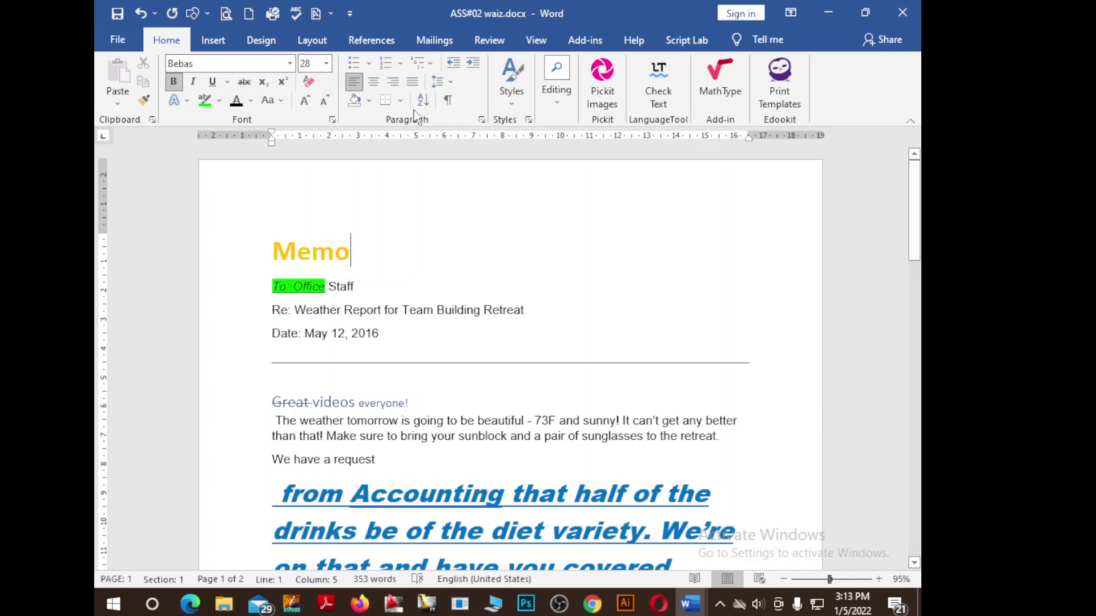
Select all text formatted like the Memo title and review the matches.
{"action": "left_click", "coordinate": [553, 111]}
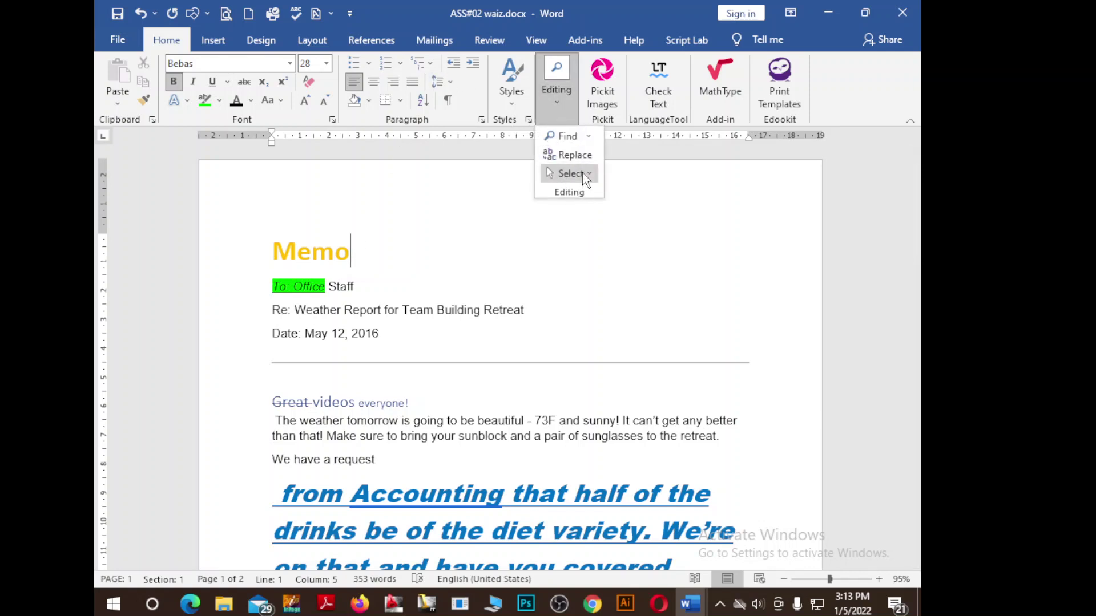
{"action": "left_click", "coordinate": [573, 173]}
{"action": "left_click", "coordinate": [613, 232]}
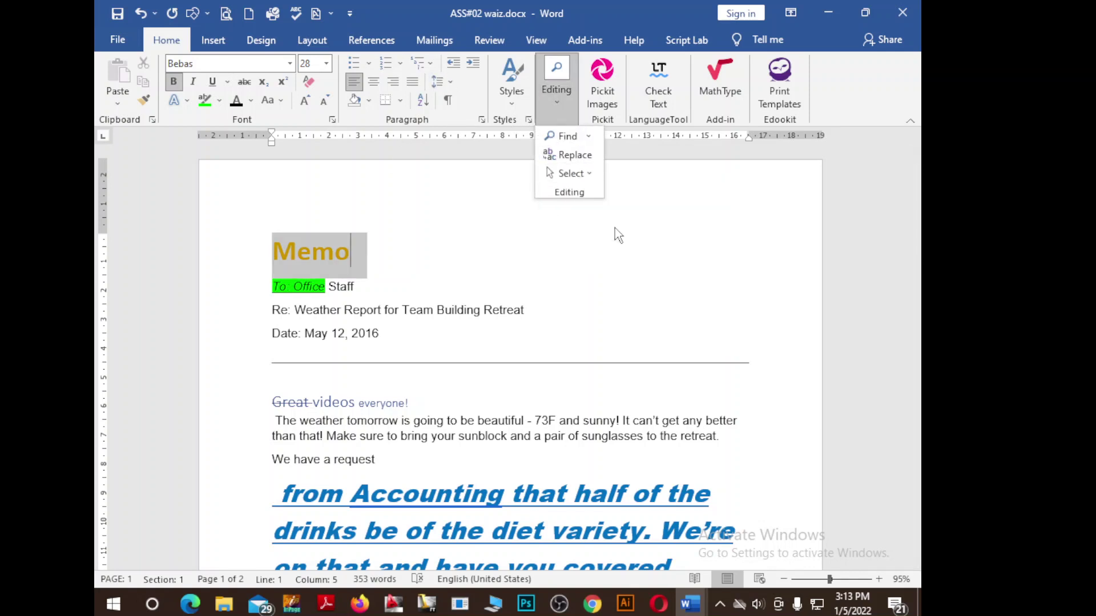
{"action": "scroll", "coordinate": [506, 319], "scroll_direction": "down", "scroll_amount": 3}
{"action": "scroll", "coordinate": [507, 334], "scroll_direction": "down", "scroll_amount": 5}
{"action": "scroll", "coordinate": [428, 440], "scroll_direction": "down", "scroll_amount": 5}
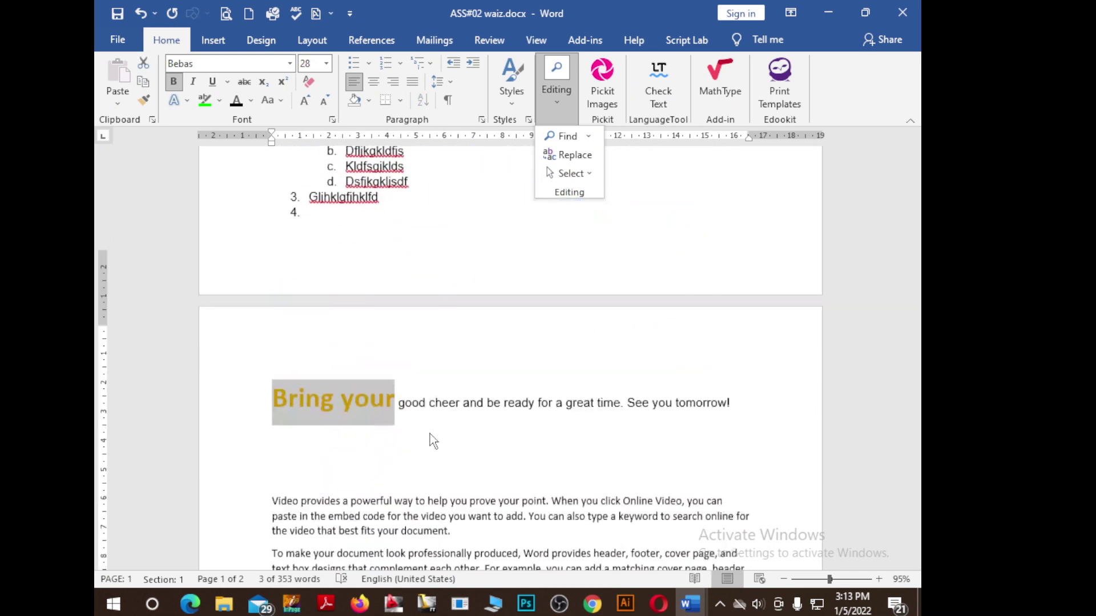
{"action": "scroll", "coordinate": [314, 385], "scroll_direction": "down", "scroll_amount": 2}
{"action": "scroll", "coordinate": [331, 376], "scroll_direction": "up", "scroll_amount": 7}
{"action": "scroll", "coordinate": [338, 368], "scroll_direction": "up", "scroll_amount": 7}
{"action": "scroll", "coordinate": [338, 369], "scroll_direction": "up", "scroll_amount": 5}
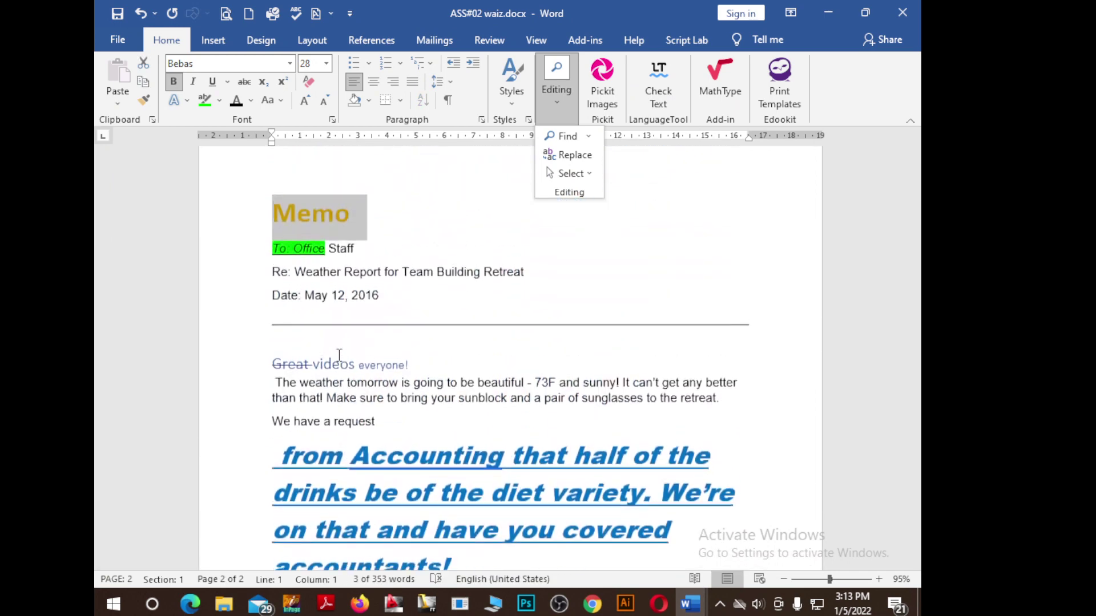
{"action": "scroll", "coordinate": [360, 393], "scroll_direction": "down", "scroll_amount": 6}
{"action": "scroll", "coordinate": [381, 417], "scroll_direction": "down", "scroll_amount": 5}
{"action": "scroll", "coordinate": [383, 414], "scroll_direction": "down", "scroll_amount": 5}
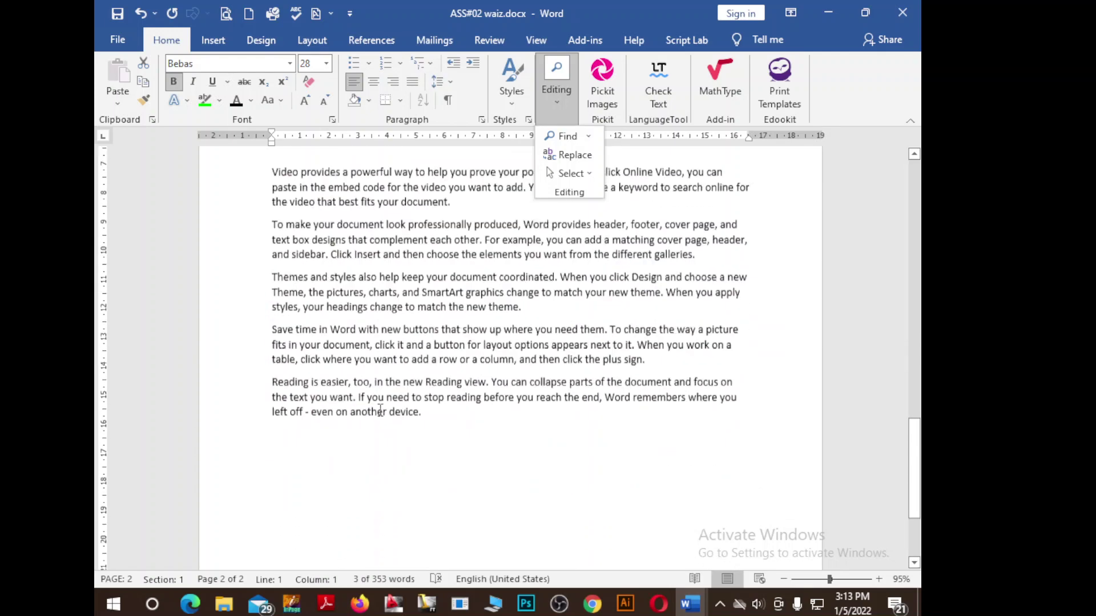
{"action": "scroll", "coordinate": [380, 409], "scroll_direction": "down", "scroll_amount": 3}
{"action": "scroll", "coordinate": [380, 408], "scroll_direction": "up", "scroll_amount": 3}
{"action": "scroll", "coordinate": [385, 405], "scroll_direction": "up", "scroll_amount": 5}
{"action": "scroll", "coordinate": [391, 400], "scroll_direction": "up", "scroll_amount": 4}
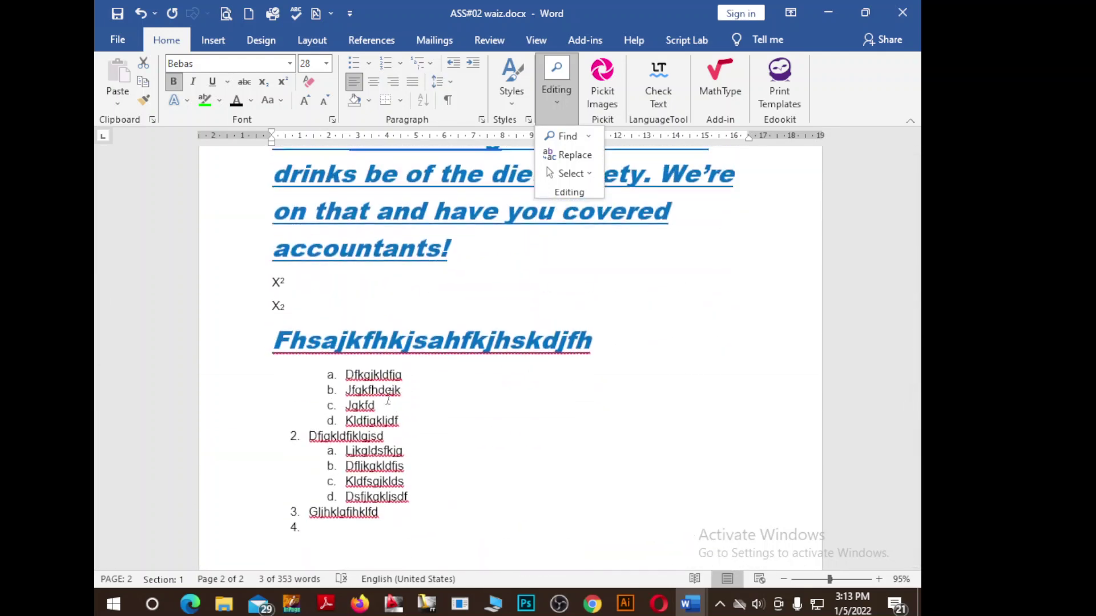
{"action": "scroll", "coordinate": [394, 394], "scroll_direction": "up", "scroll_amount": 6}
{"action": "scroll", "coordinate": [399, 387], "scroll_direction": "up", "scroll_amount": 2}
{"action": "left_click", "coordinate": [617, 280]}
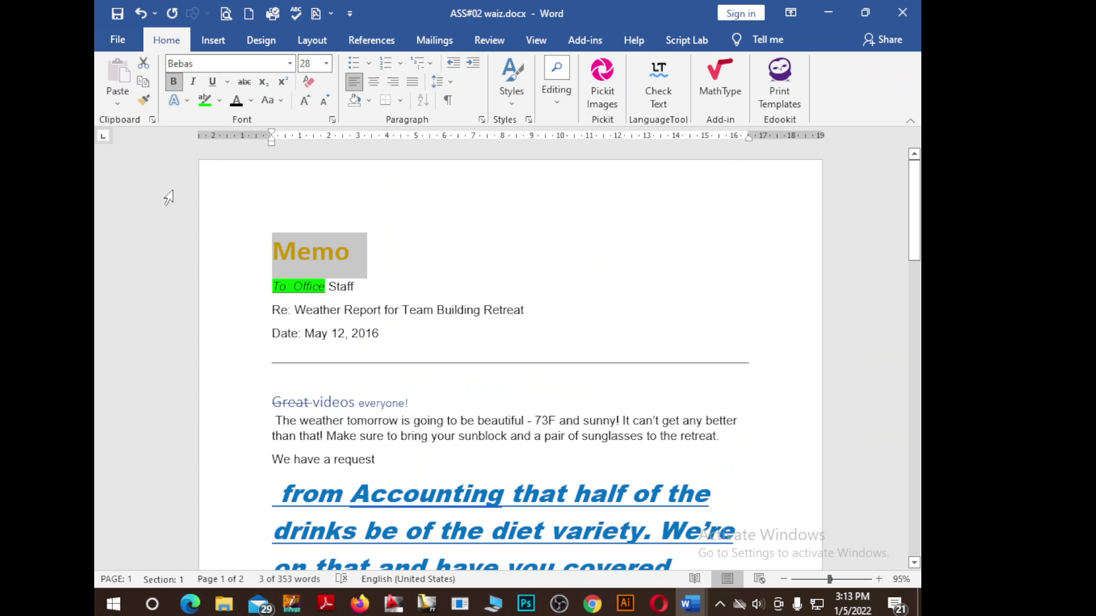
Delete all of the document's content with Ctrl+A and Delete, leaving one blank page.
{"action": "left_click", "coordinate": [226, 35]}
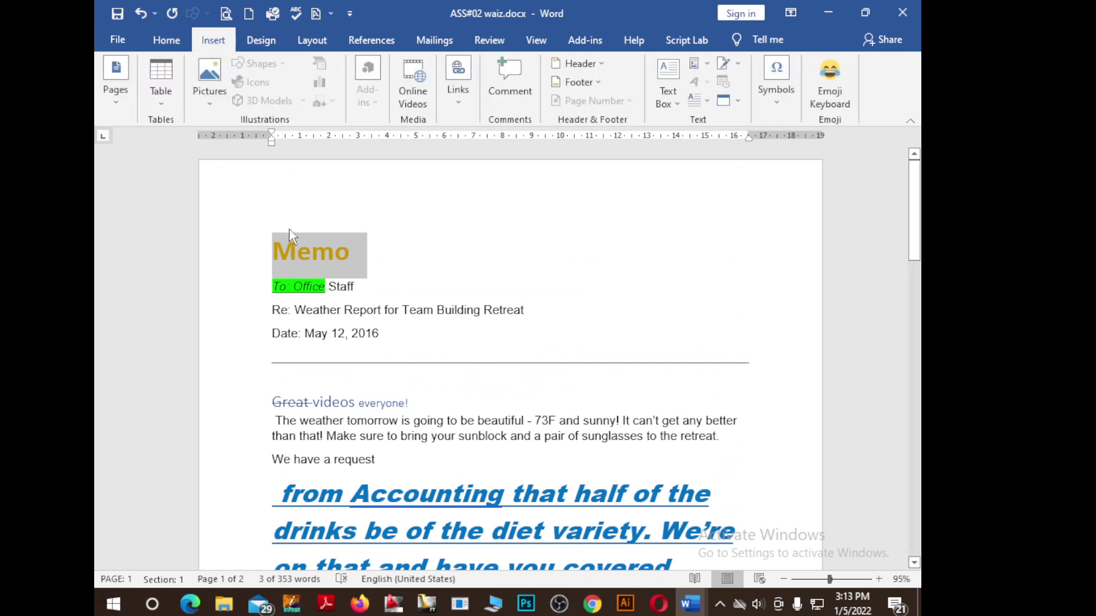
{"action": "key", "text": "ctrl+a"}
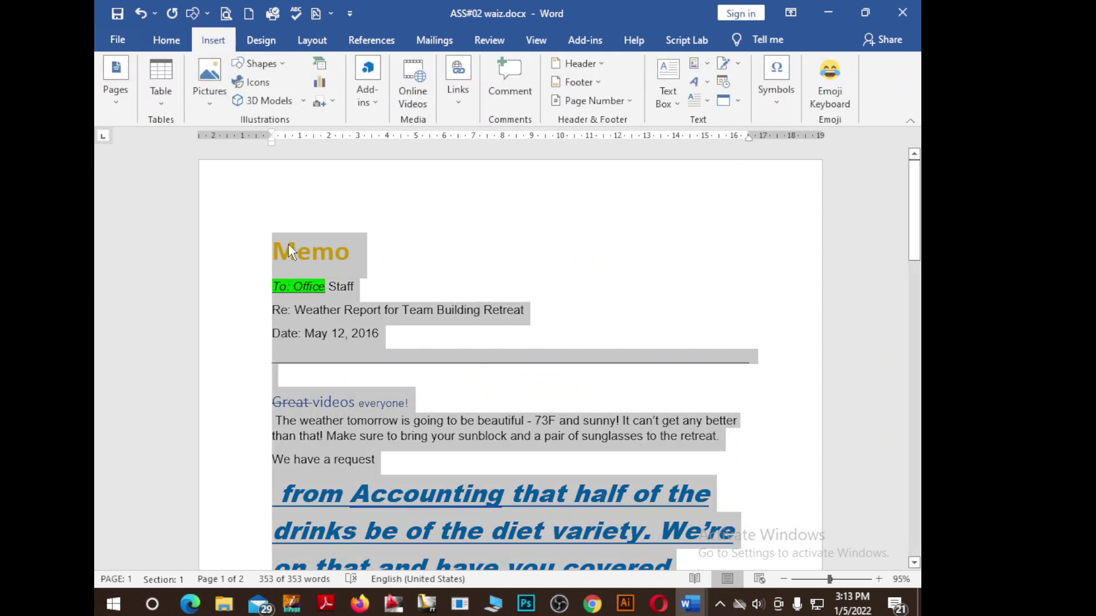
{"action": "key", "text": "Delete"}
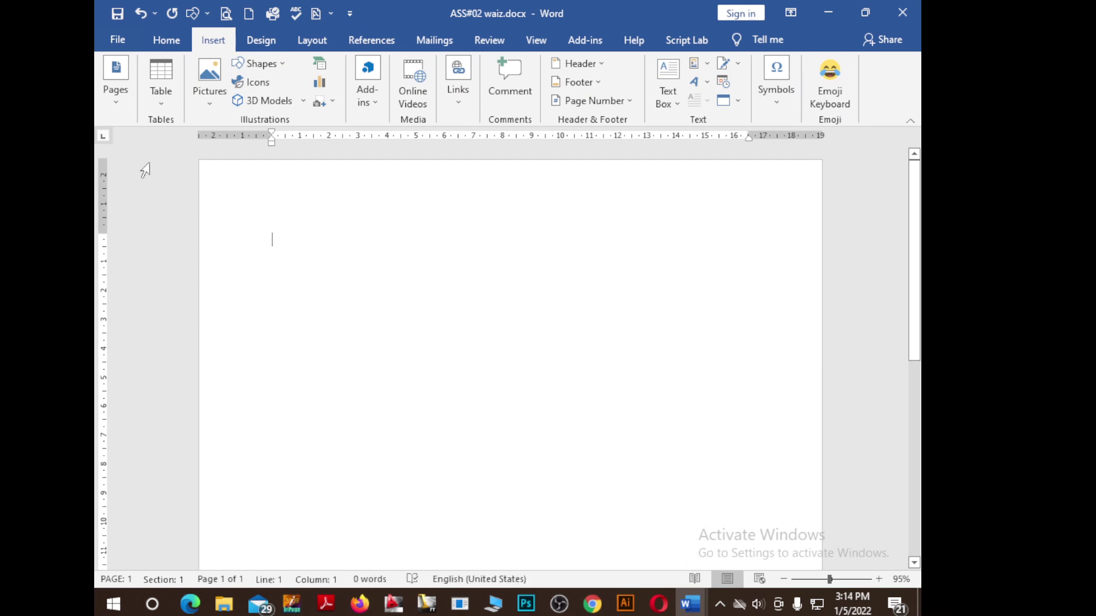
{"action": "left_click", "coordinate": [112, 102]}
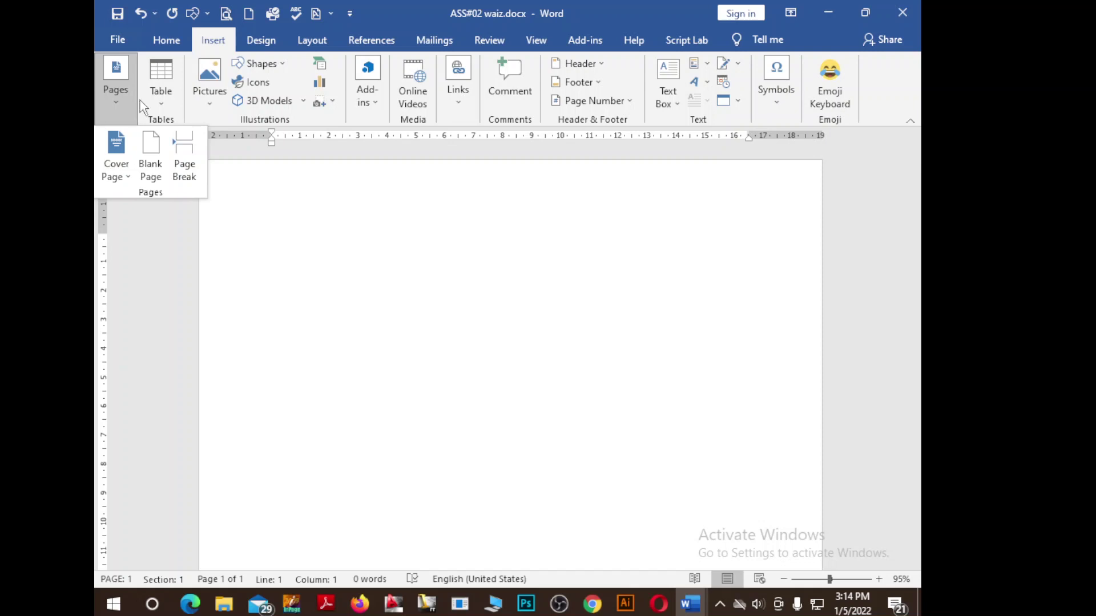
Insert the Insight 2 cover page from the Cover Page gallery.
{"action": "left_click", "coordinate": [129, 178]}
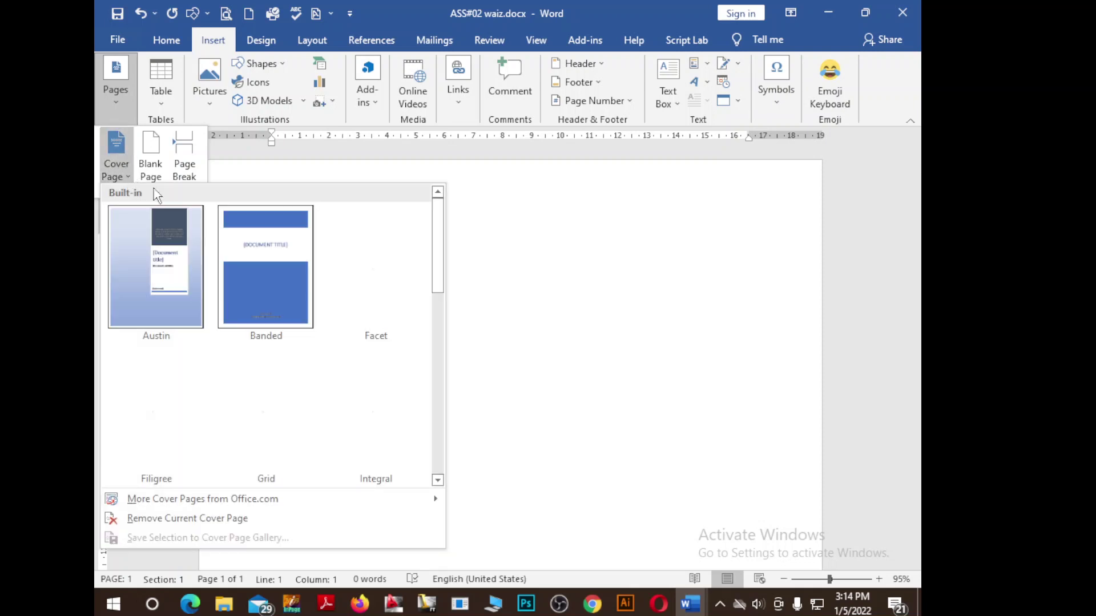
{"action": "scroll", "coordinate": [392, 347], "scroll_direction": "down", "scroll_amount": 5}
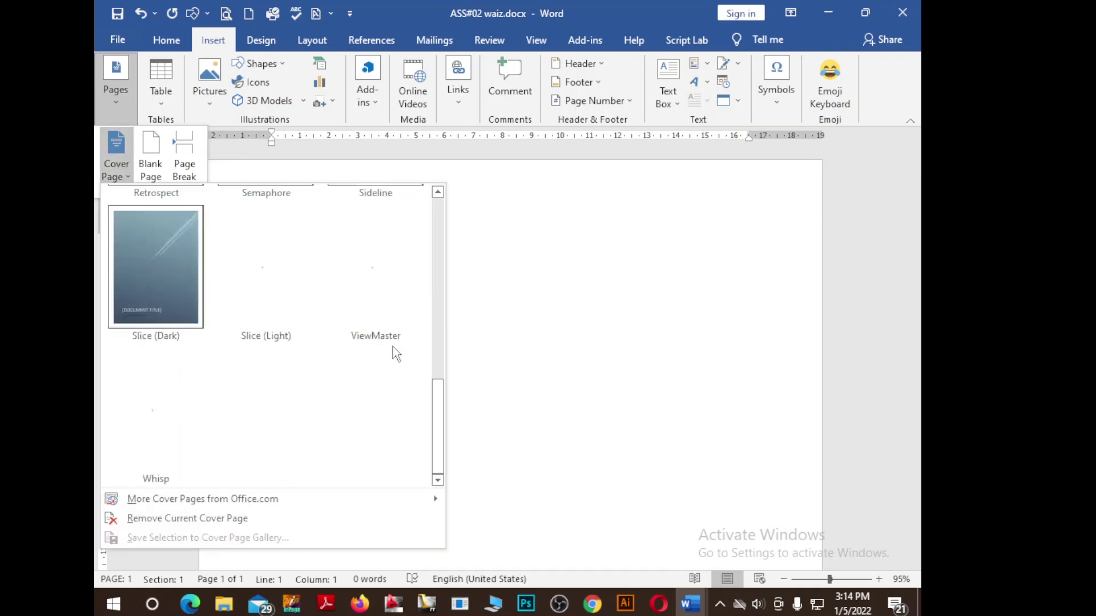
{"action": "scroll", "coordinate": [392, 347], "scroll_direction": "up", "scroll_amount": 3}
{"action": "scroll", "coordinate": [394, 351], "scroll_direction": "up", "scroll_amount": 2}
{"action": "scroll", "coordinate": [397, 356], "scroll_direction": "down", "scroll_amount": 5}
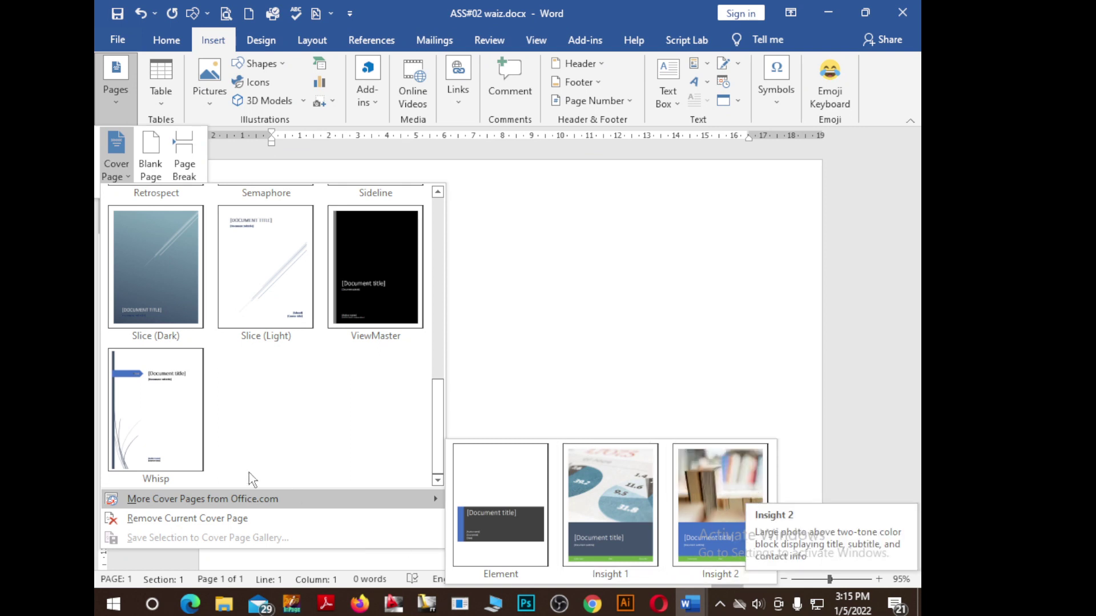
{"action": "mouse_move", "coordinate": [202, 498]}
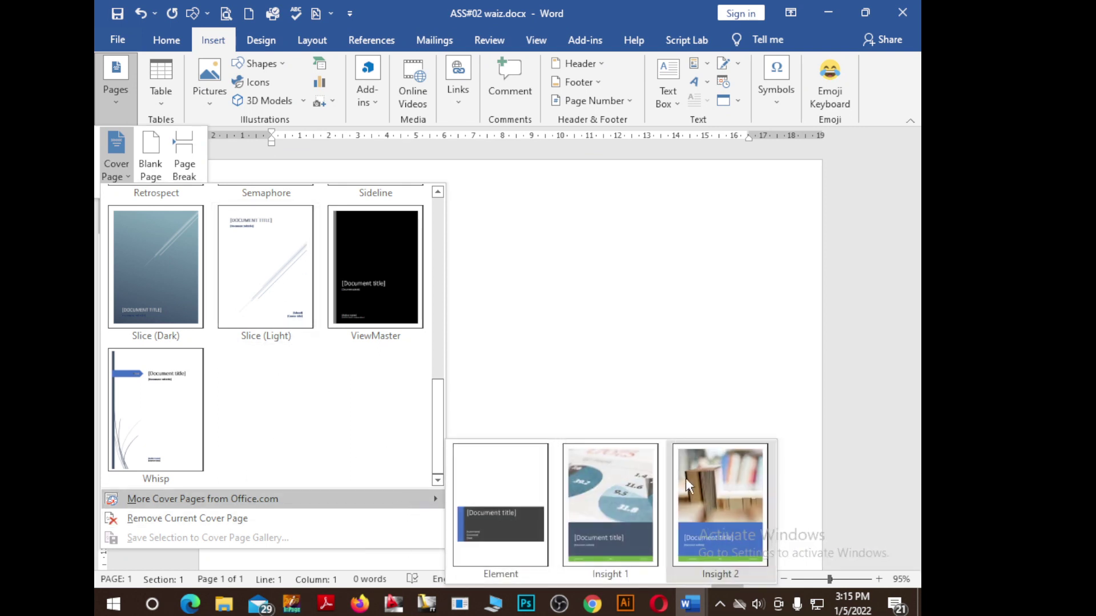
{"action": "left_click", "coordinate": [717, 479]}
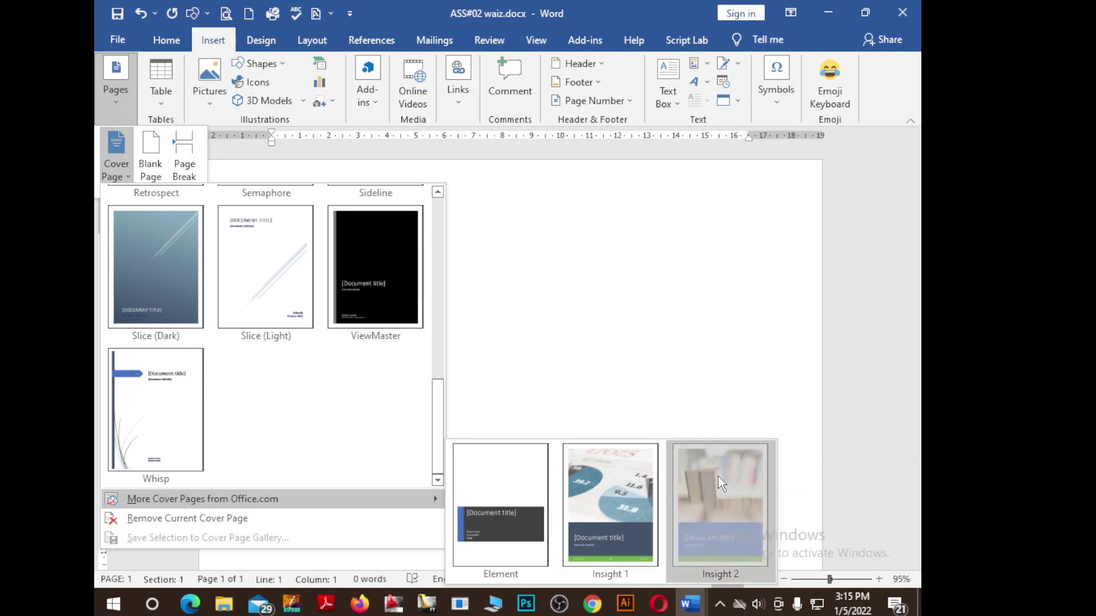
{"action": "scroll", "coordinate": [502, 389], "scroll_direction": "down", "scroll_amount": 5}
Enter the title 'Ms Office' and the subtitle 'Ms Word' on the cover page.
{"action": "scroll", "coordinate": [471, 410], "scroll_direction": "down", "scroll_amount": 2}
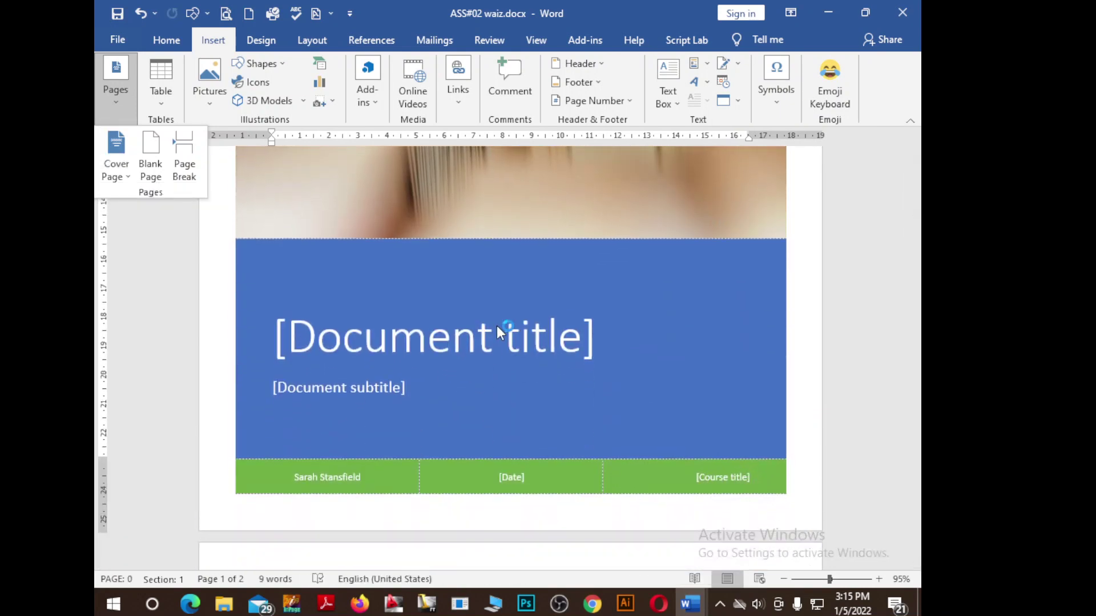
{"action": "left_click", "coordinate": [498, 327]}
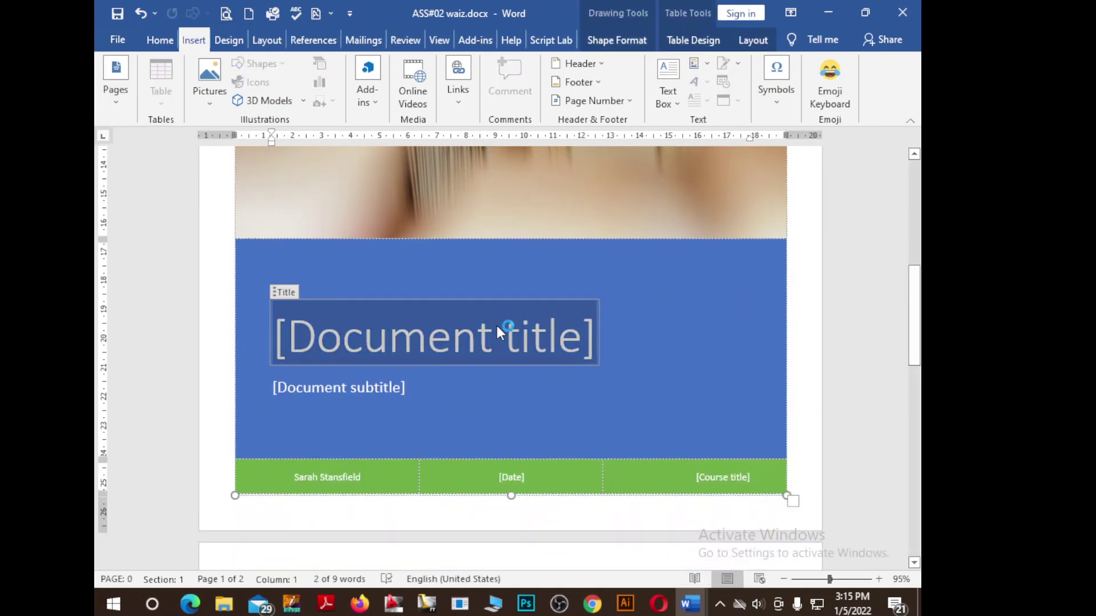
{"action": "type", "text": "Ms W"}
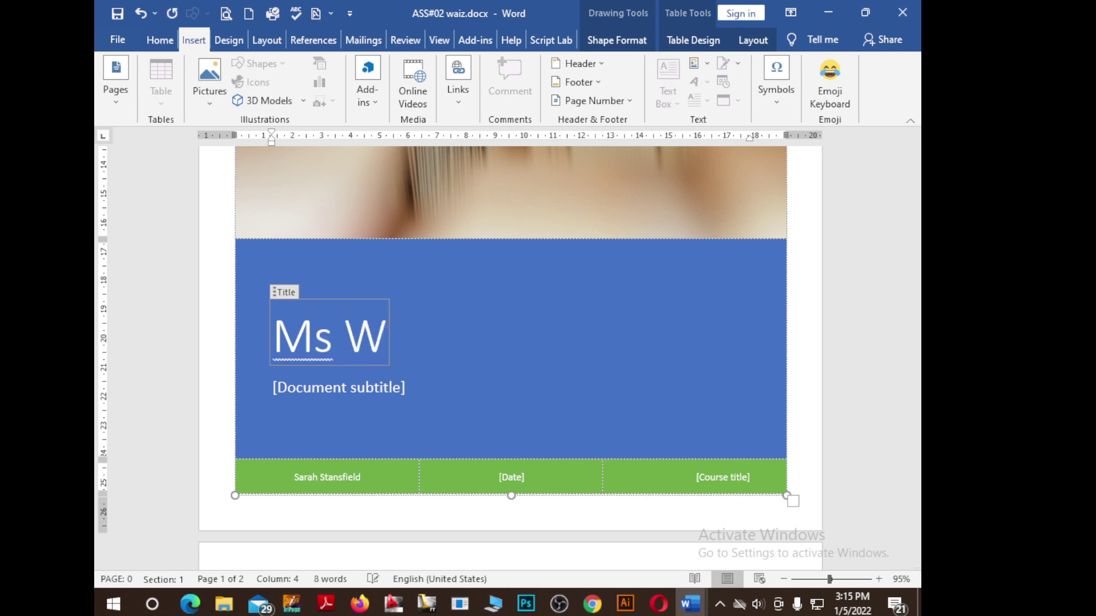
{"action": "type", "text": "ord"}
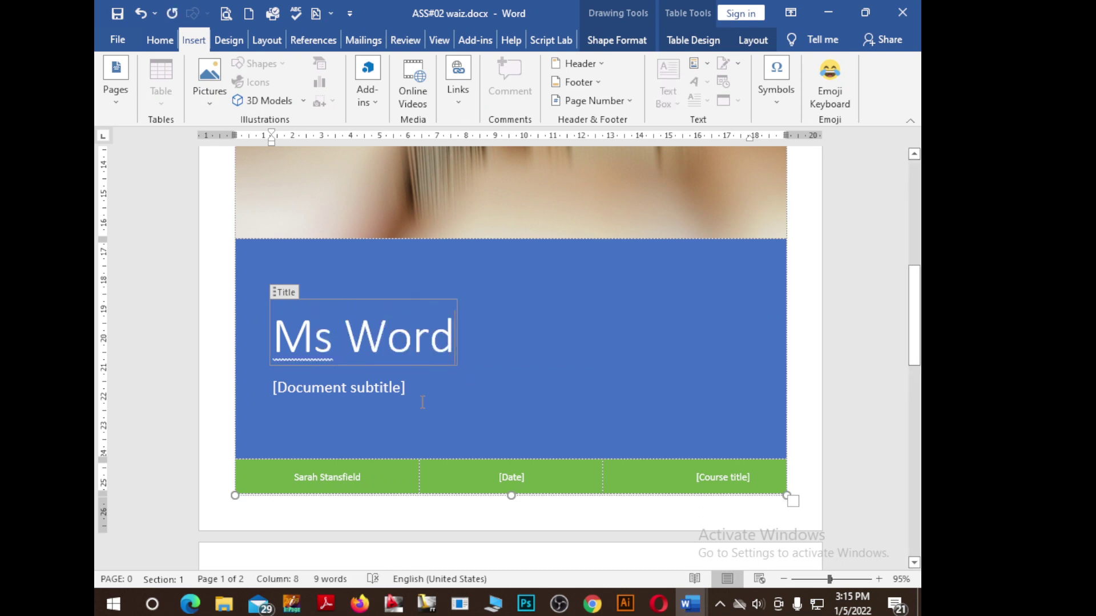
{"action": "key", "text": "BackSpace"}
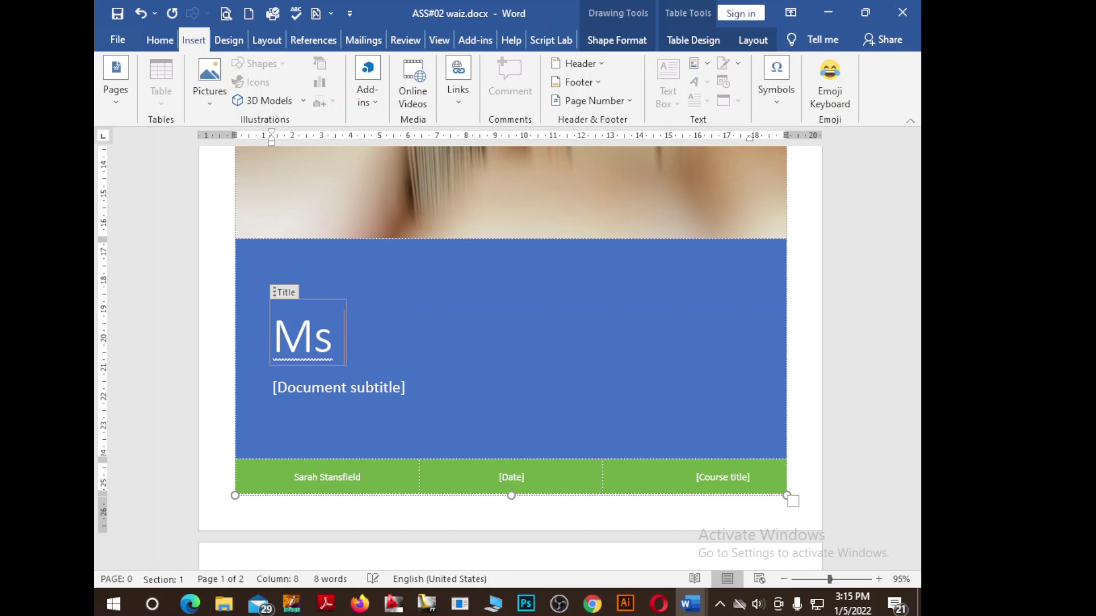
{"action": "type", "text": "Office"}
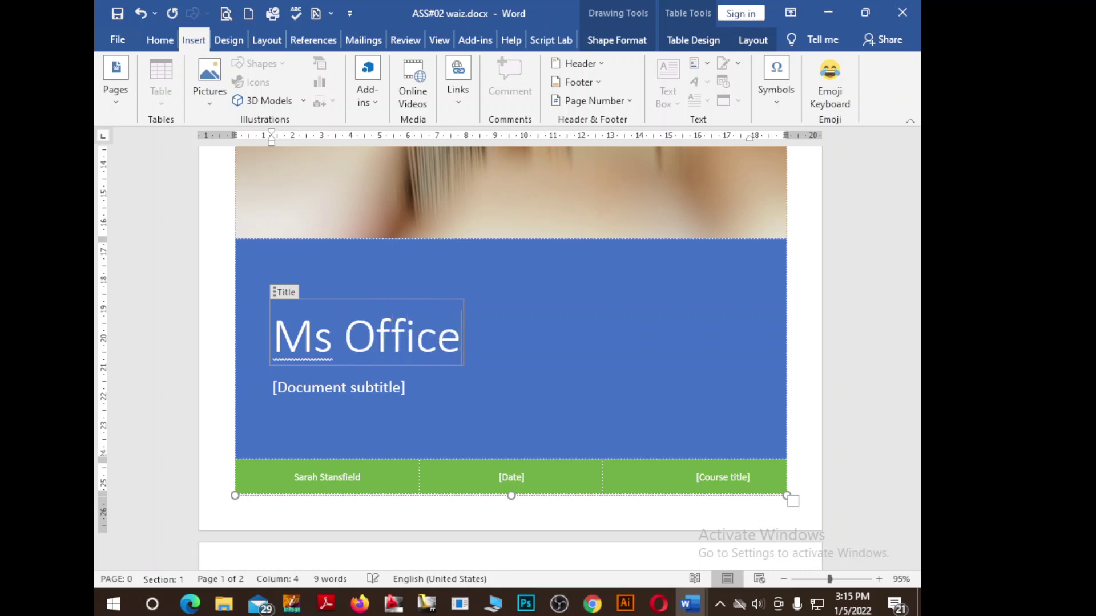
{"action": "left_click", "coordinate": [387, 393]}
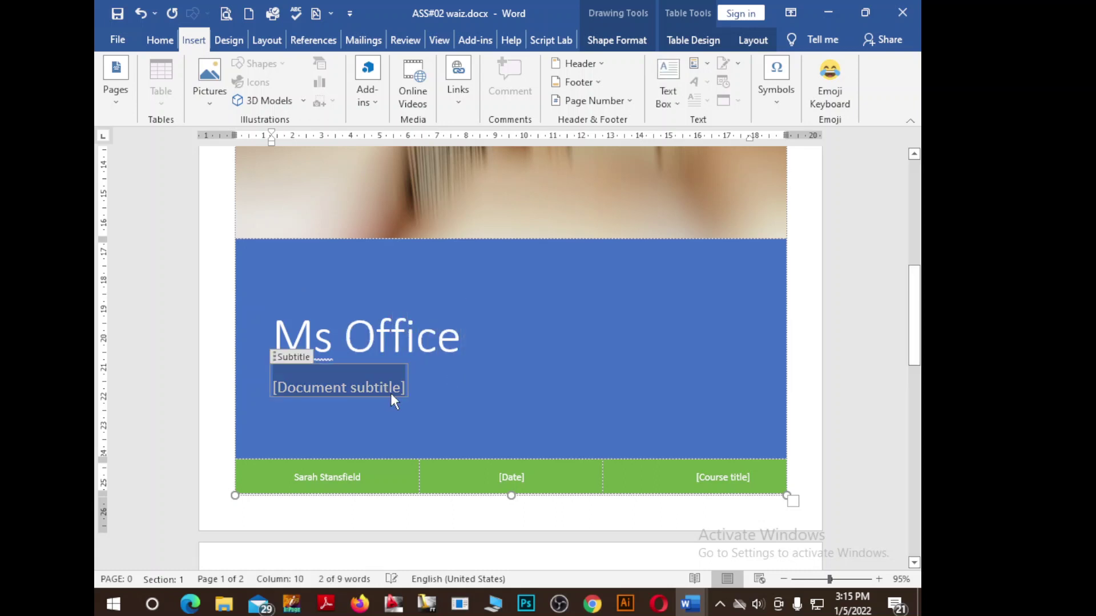
{"action": "type", "text": "Ms"}
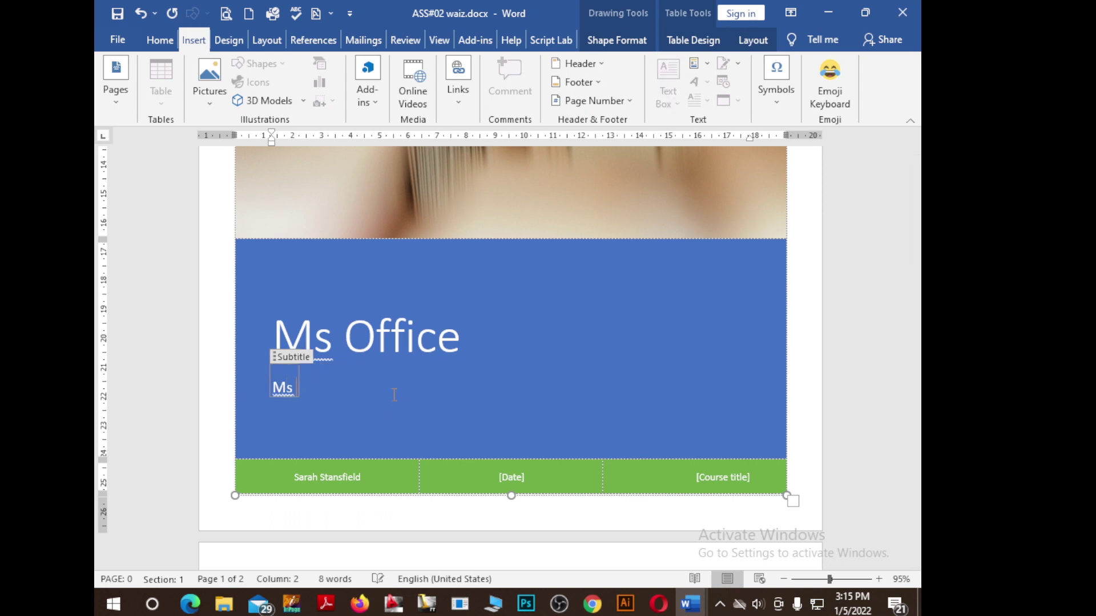
{"action": "type", "text": " Word"}
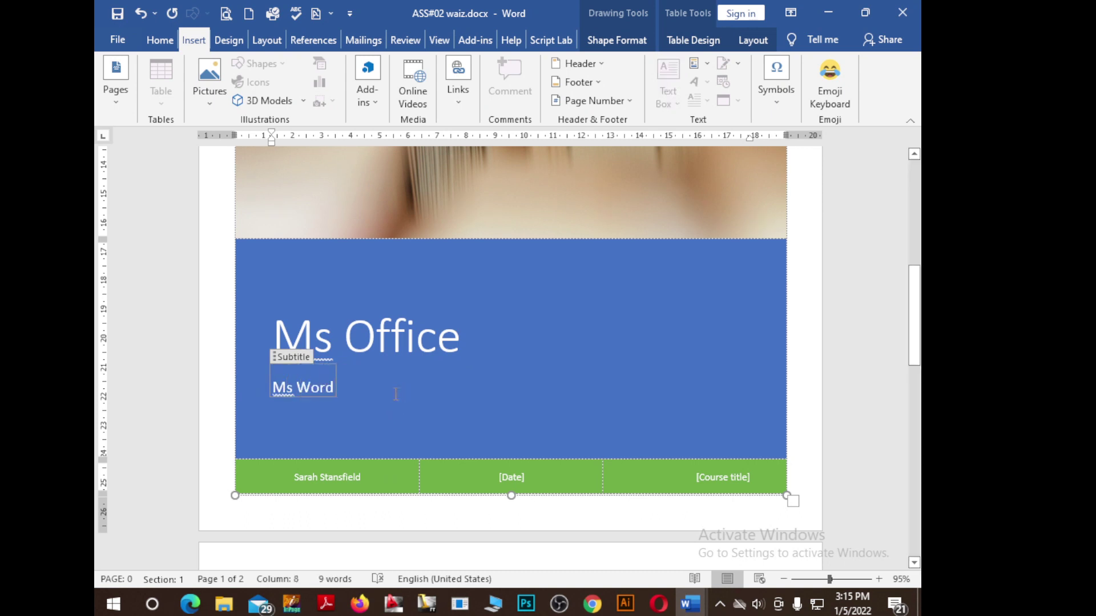
Replace the author field with the author's name and select the cover's book photo.
{"action": "left_click", "coordinate": [357, 482]}
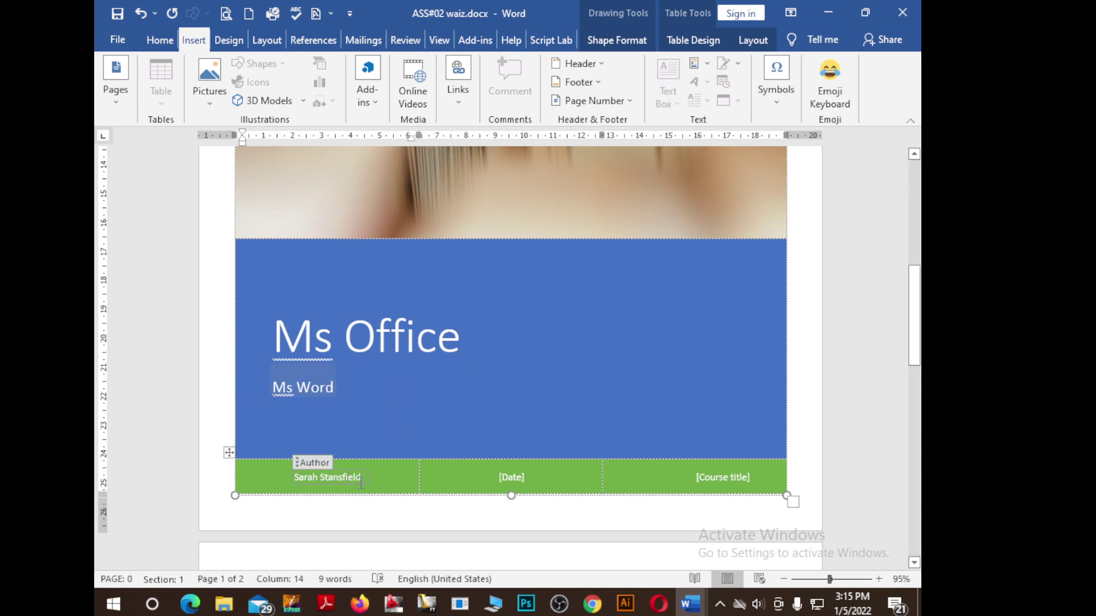
{"action": "left_click_drag", "start_coordinate": [361, 480], "coordinate": [294, 478]}
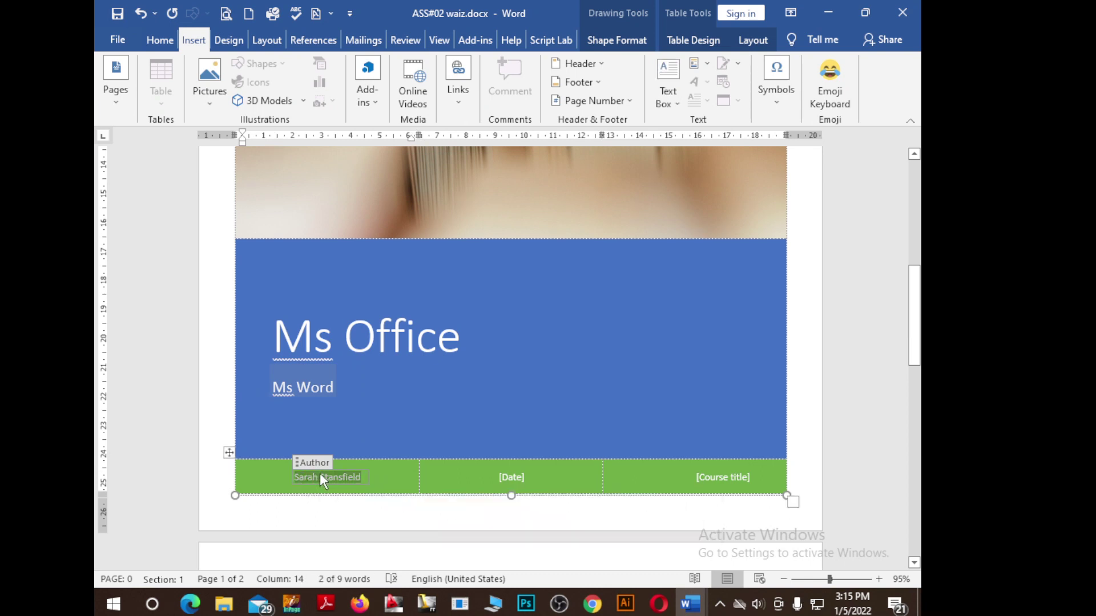
{"action": "type", "text": "Ahmed"}
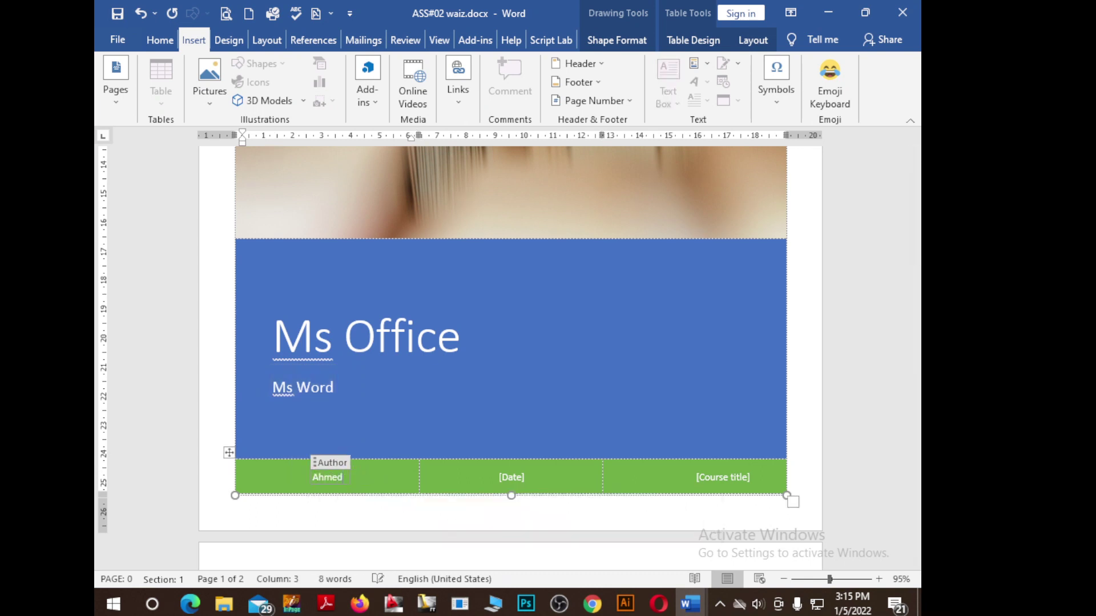
{"action": "left_click", "coordinate": [517, 478]}
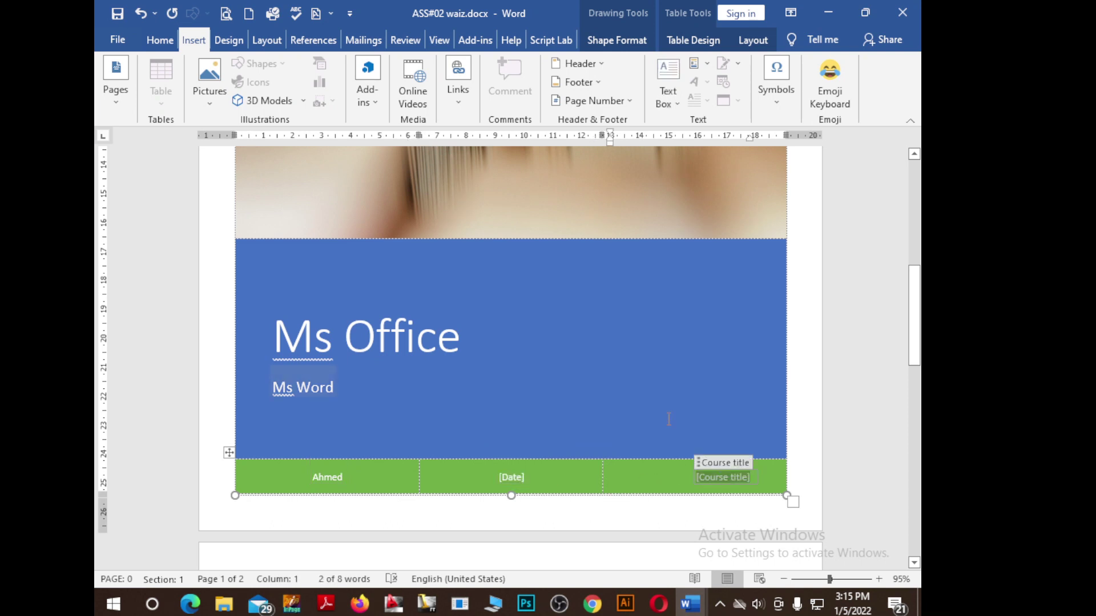
{"action": "scroll", "coordinate": [702, 457], "scroll_direction": "up", "scroll_amount": 5}
{"action": "scroll", "coordinate": [678, 442], "scroll_direction": "up", "scroll_amount": 5}
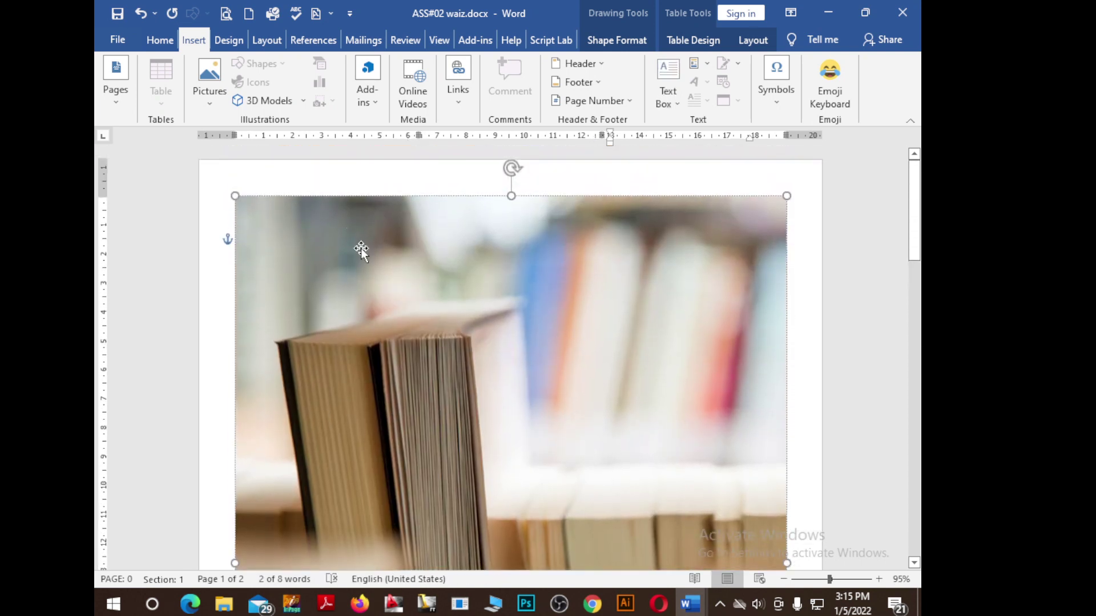
{"action": "scroll", "coordinate": [543, 394], "scroll_direction": "down", "scroll_amount": 3}
{"action": "scroll", "coordinate": [543, 395], "scroll_direction": "down", "scroll_amount": 4}
{"action": "scroll", "coordinate": [494, 395], "scroll_direction": "up", "scroll_amount": 4}
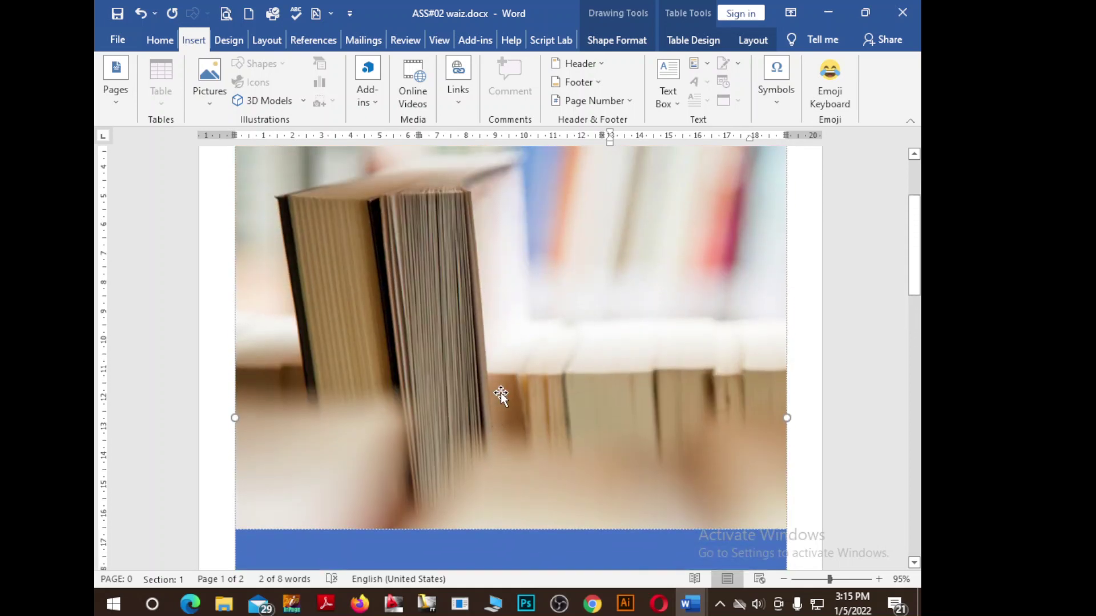
{"action": "left_click", "coordinate": [530, 416]}
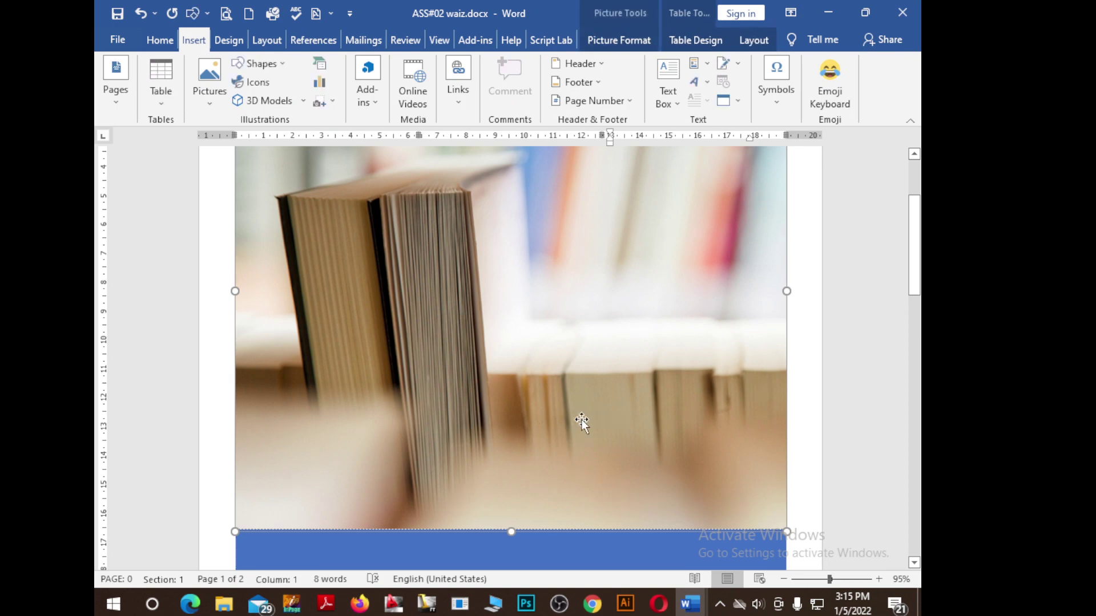
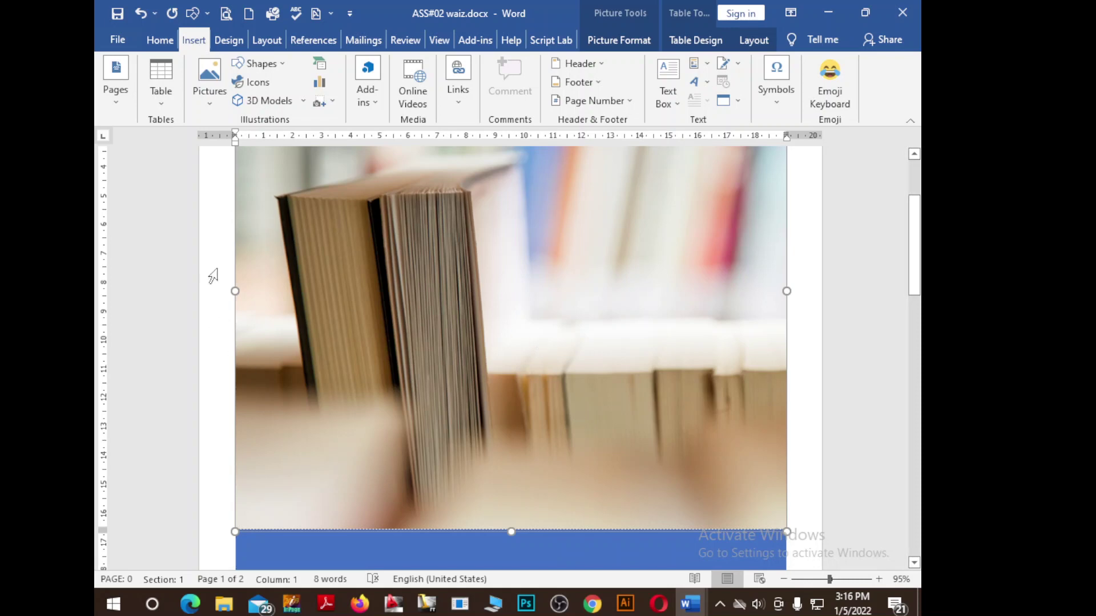
Draw a blue oval on page 2 with the Oval shape from Shapes.
{"action": "left_click", "coordinate": [278, 68]}
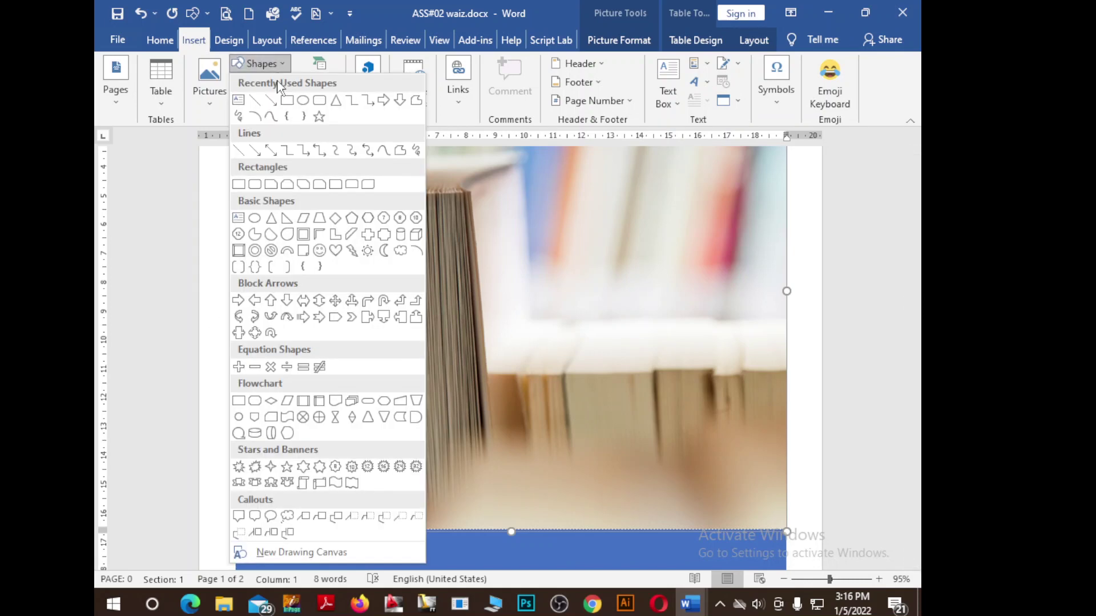
{"action": "left_click", "coordinate": [303, 102]}
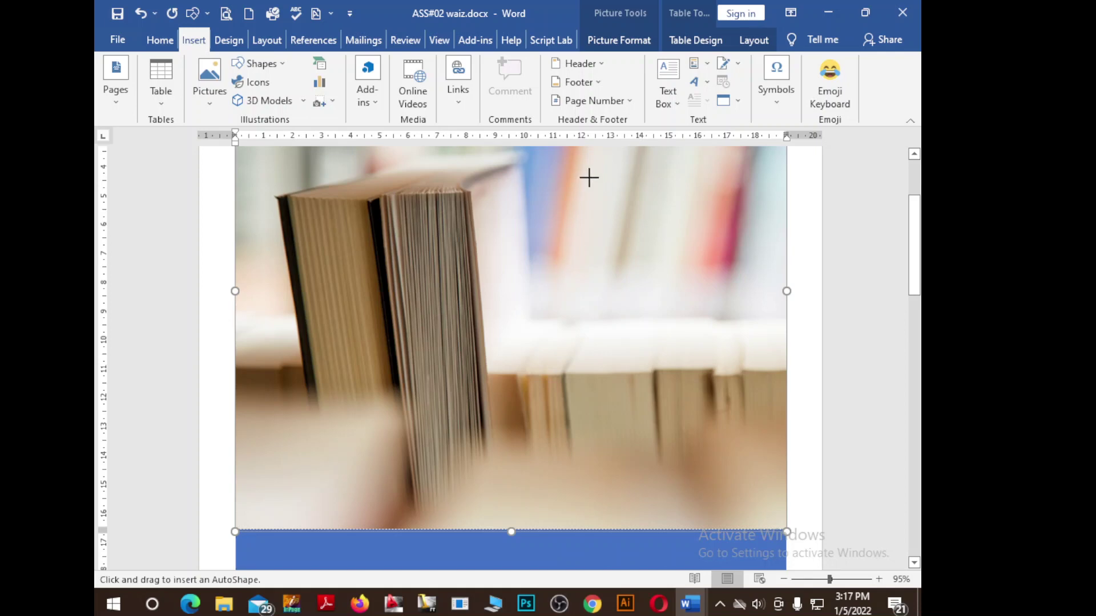
{"action": "left_click_drag", "start_coordinate": [588, 177], "coordinate": [710, 351]}
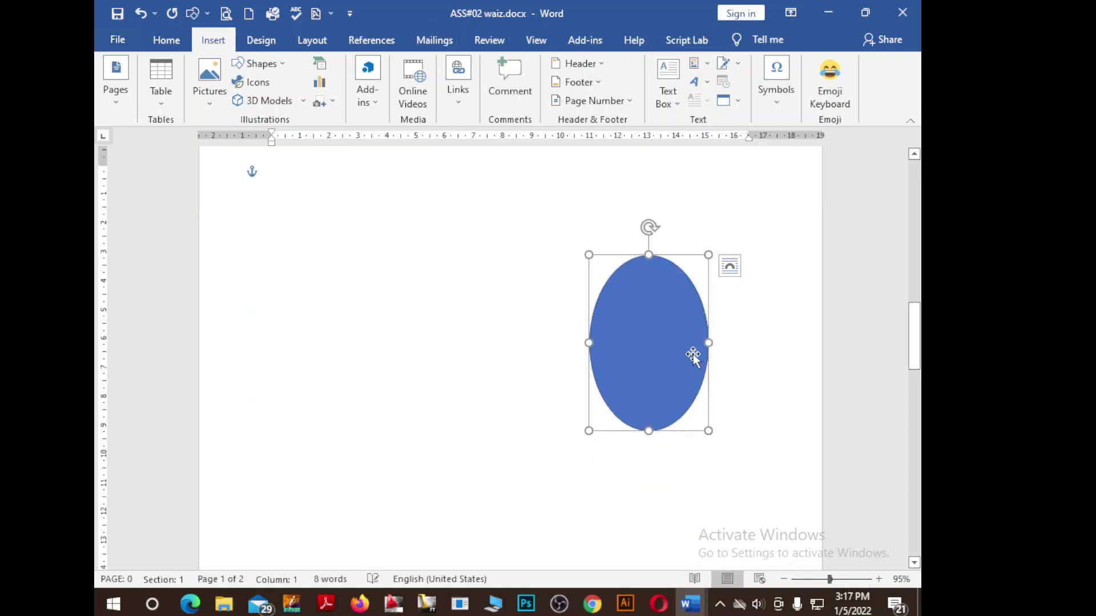
Reposition the oval on the page, undoing an accidental move.
{"action": "scroll", "coordinate": [693, 354], "scroll_direction": "up", "scroll_amount": 1}
{"action": "scroll", "coordinate": [669, 399], "scroll_direction": "up", "scroll_amount": 6}
{"action": "scroll", "coordinate": [667, 445], "scroll_direction": "down", "scroll_amount": 5}
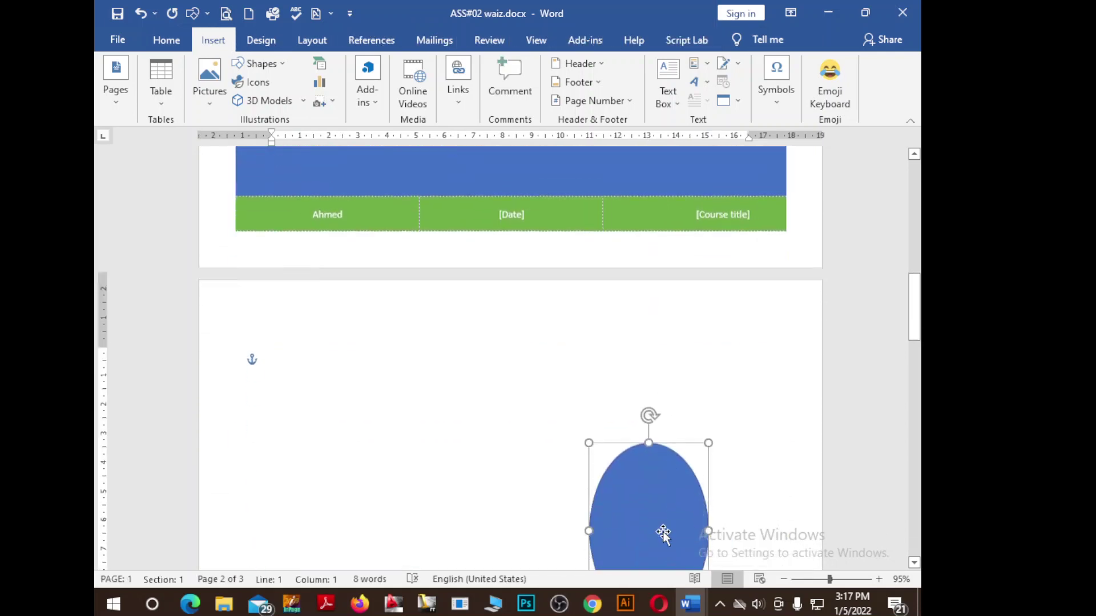
{"action": "left_click_drag", "start_coordinate": [656, 494], "coordinate": [653, 166]}
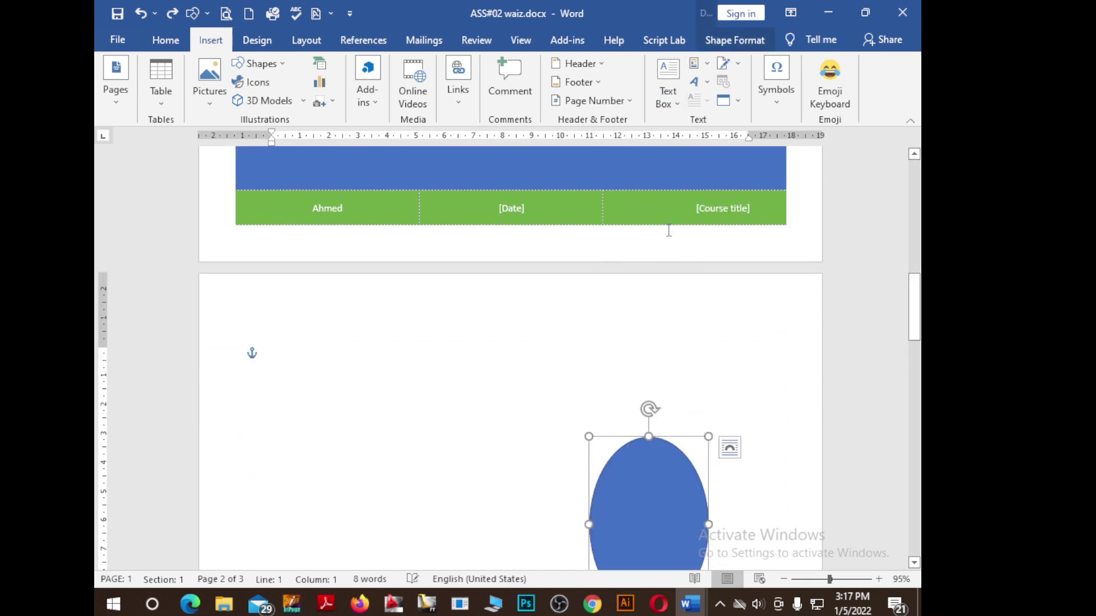
{"action": "scroll", "coordinate": [702, 423], "scroll_direction": "up", "scroll_amount": 5}
{"action": "scroll", "coordinate": [681, 514], "scroll_direction": "down", "scroll_amount": 3}
{"action": "scroll", "coordinate": [651, 514], "scroll_direction": "down", "scroll_amount": 5}
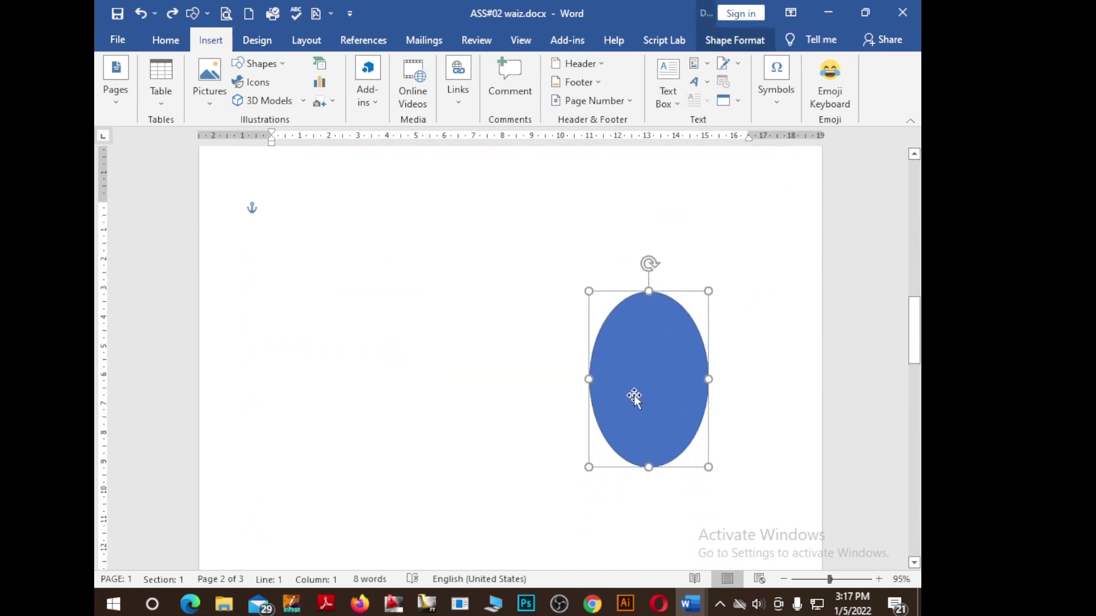
{"action": "mouse_move", "coordinate": [631, 397]}
{"action": "left_mouse_down"}
{"action": "mouse_move", "coordinate": [621, 163]}
{"action": "mouse_move", "coordinate": [687, 350]}
{"action": "left_mouse_up"}
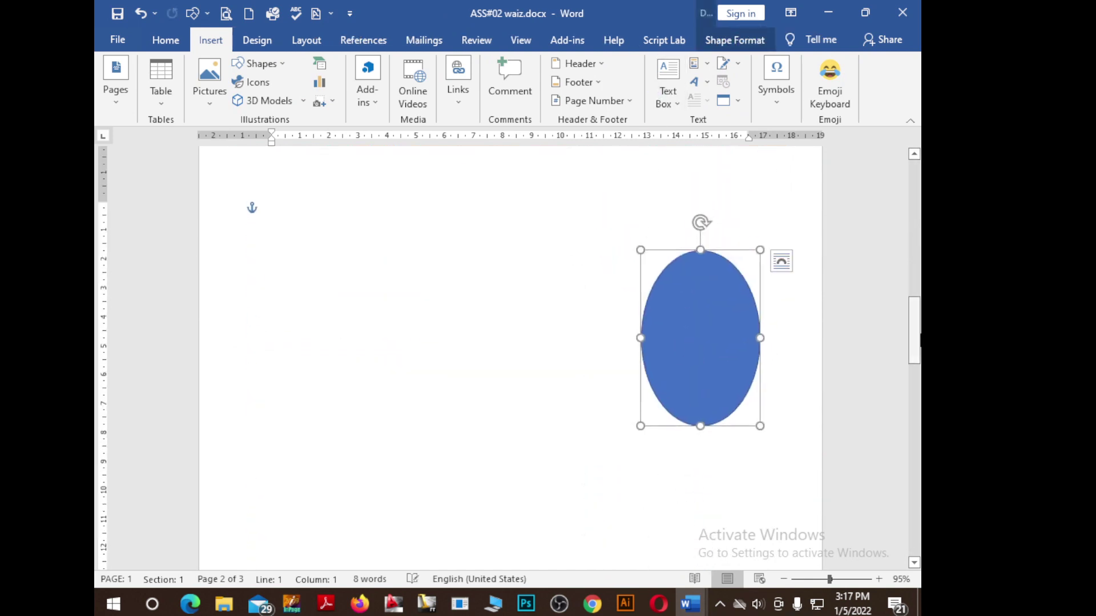
{"action": "left_click", "coordinate": [914, 155]}
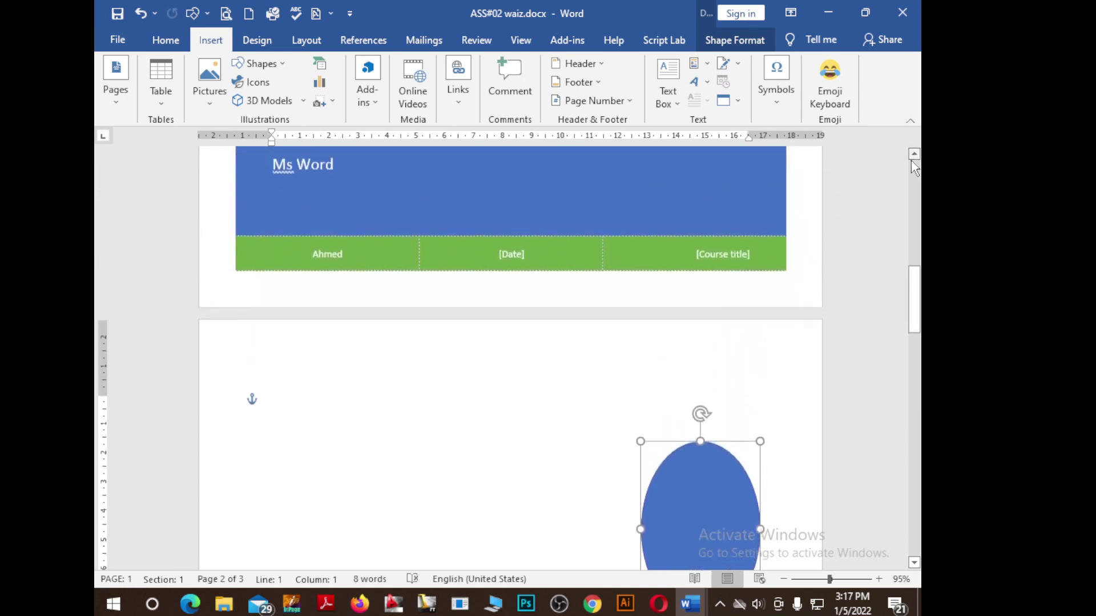
{"action": "scroll", "coordinate": [690, 517], "scroll_direction": "up", "scroll_amount": 5}
{"action": "scroll", "coordinate": [689, 518], "scroll_direction": "down", "scroll_amount": 10}
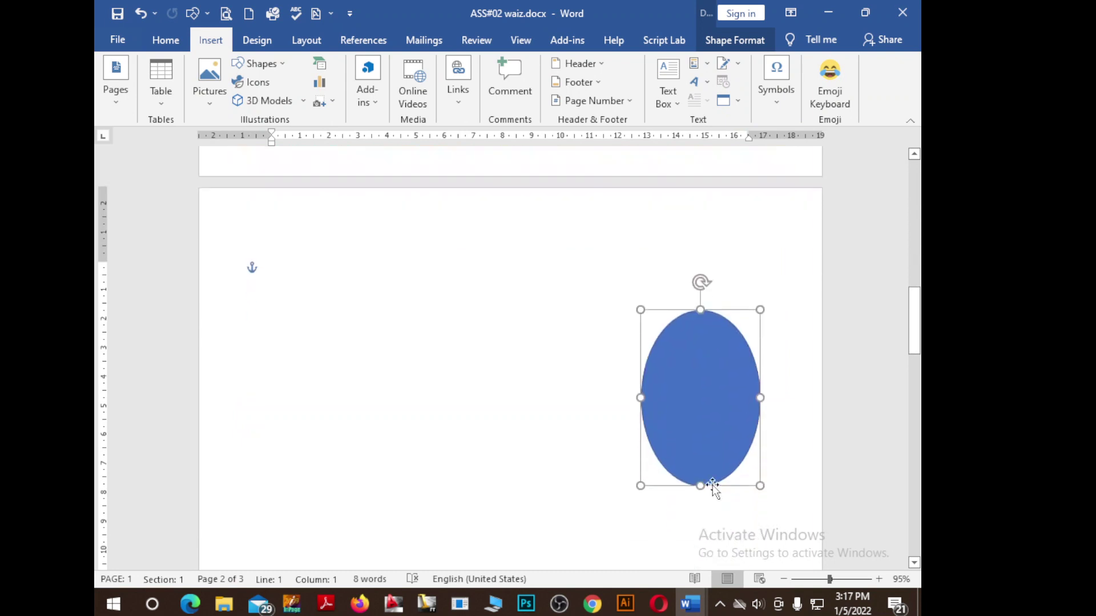
{"action": "left_click_drag", "start_coordinate": [683, 354], "coordinate": [646, 78]}
{"action": "key", "text": "ctrl+z"}
{"action": "left_click", "coordinate": [731, 41]}
Change the oval's text wrapping and move it to the top of page 2.
{"action": "left_click", "coordinate": [679, 82]}
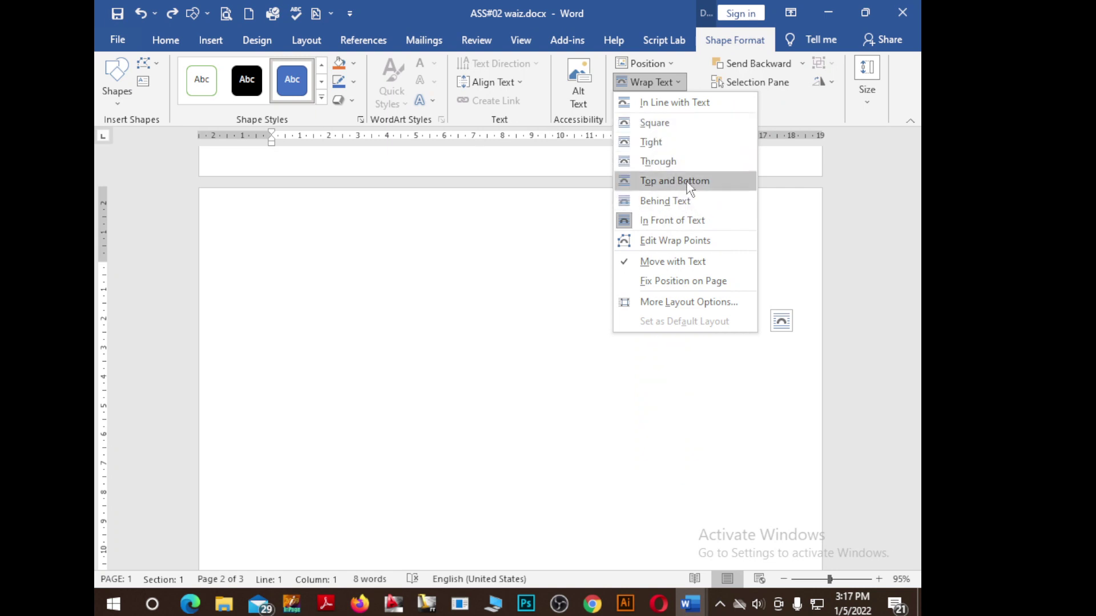
{"action": "left_click", "coordinate": [718, 385]}
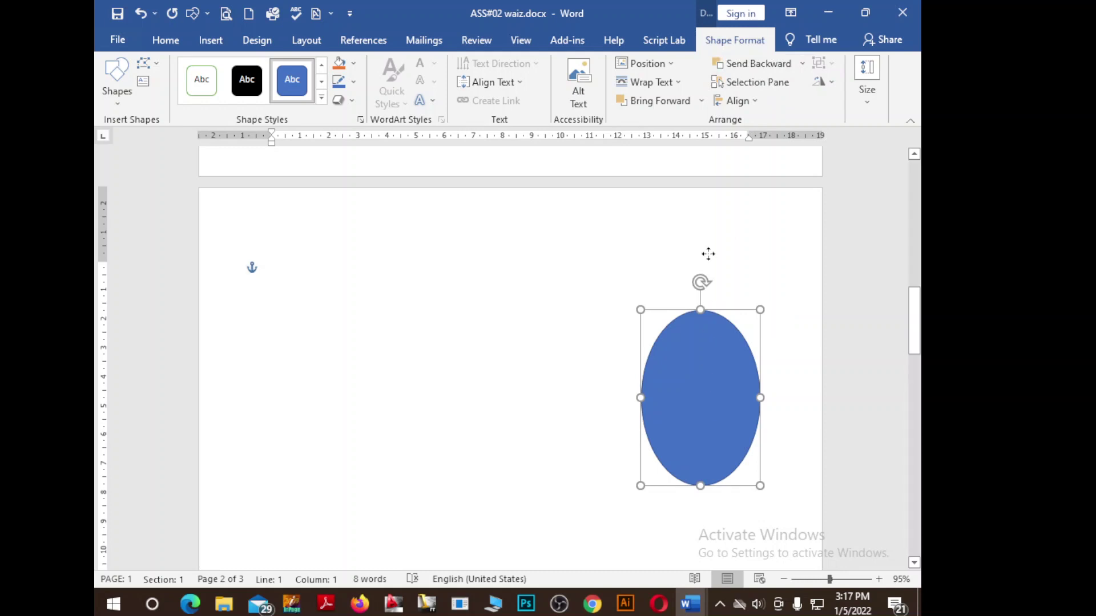
{"action": "scroll", "coordinate": [742, 399], "scroll_direction": "up", "scroll_amount": 5}
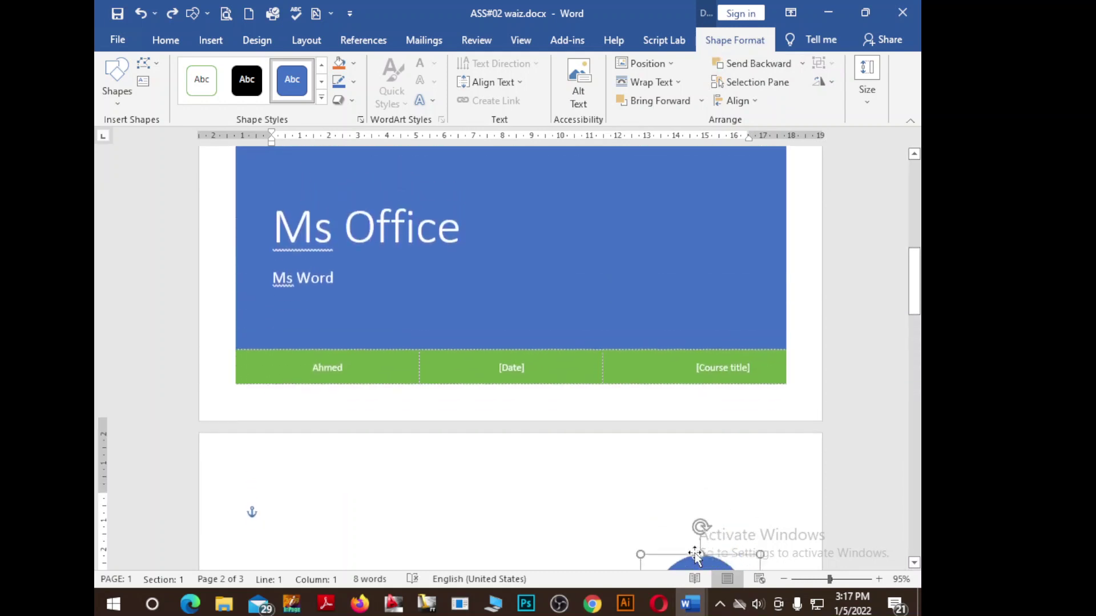
{"action": "left_click_drag", "start_coordinate": [696, 556], "coordinate": [642, 146]}
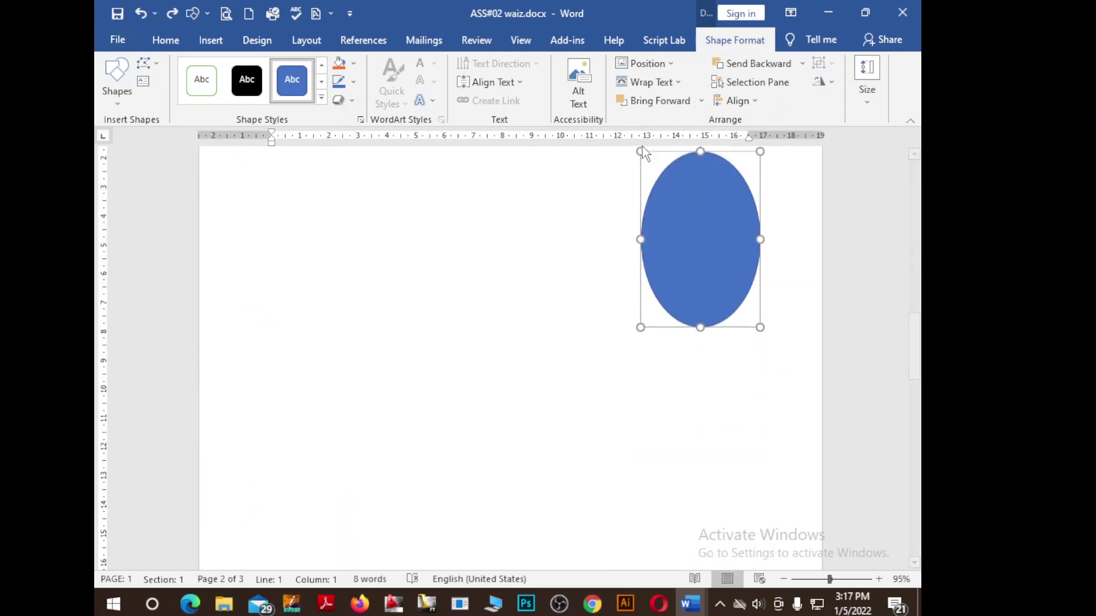
{"action": "scroll", "coordinate": [708, 400], "scroll_direction": "up", "scroll_amount": 3}
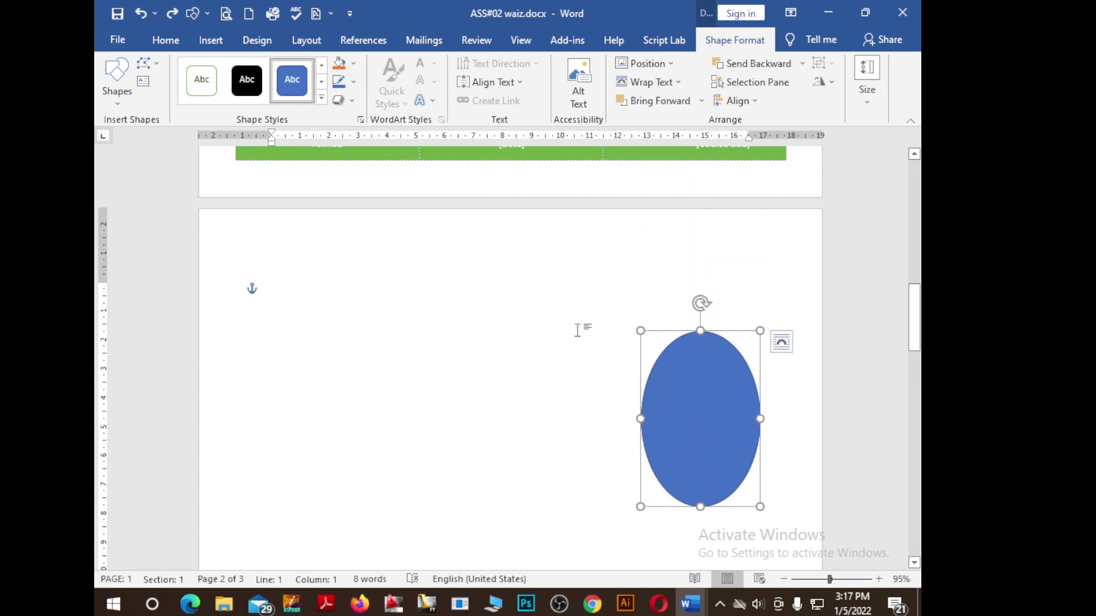
{"action": "left_click_drag", "start_coordinate": [683, 387], "coordinate": [489, 306]}
{"action": "scroll", "coordinate": [548, 363], "scroll_direction": "up", "scroll_amount": 2}
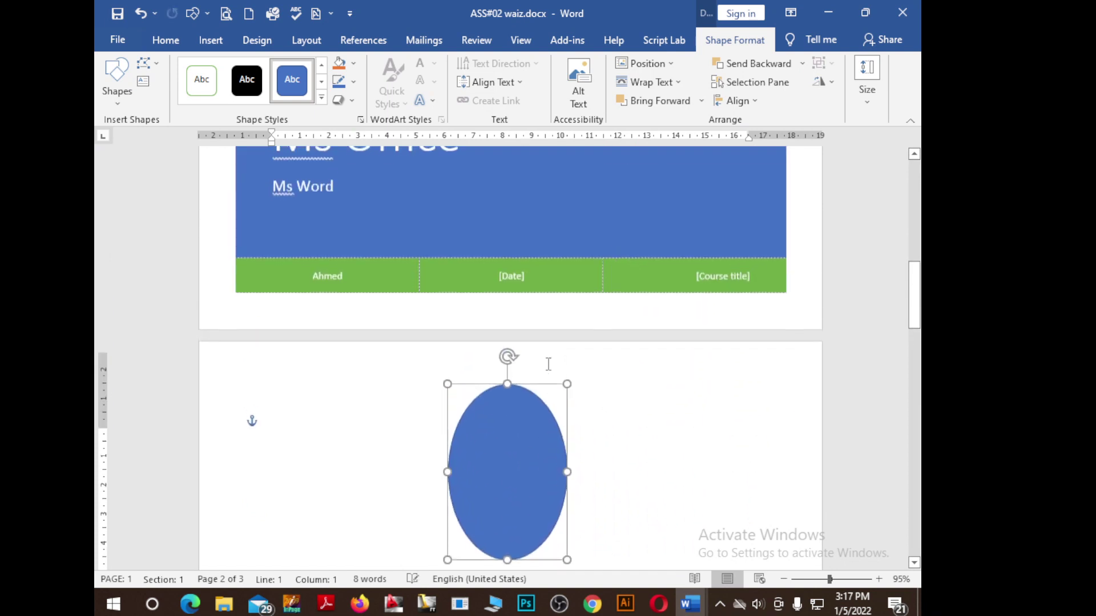
{"action": "scroll", "coordinate": [548, 364], "scroll_direction": "down", "scroll_amount": 2}
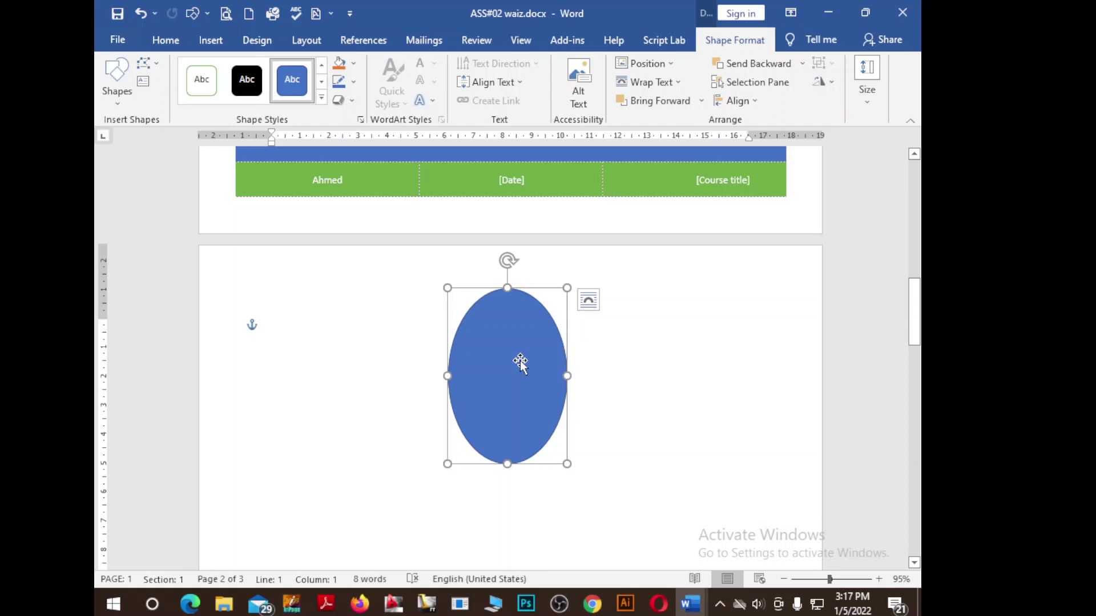
Add the text 'fsghgsklhjkldgfj' inside the oval.
{"action": "right_click", "coordinate": [519, 360]}
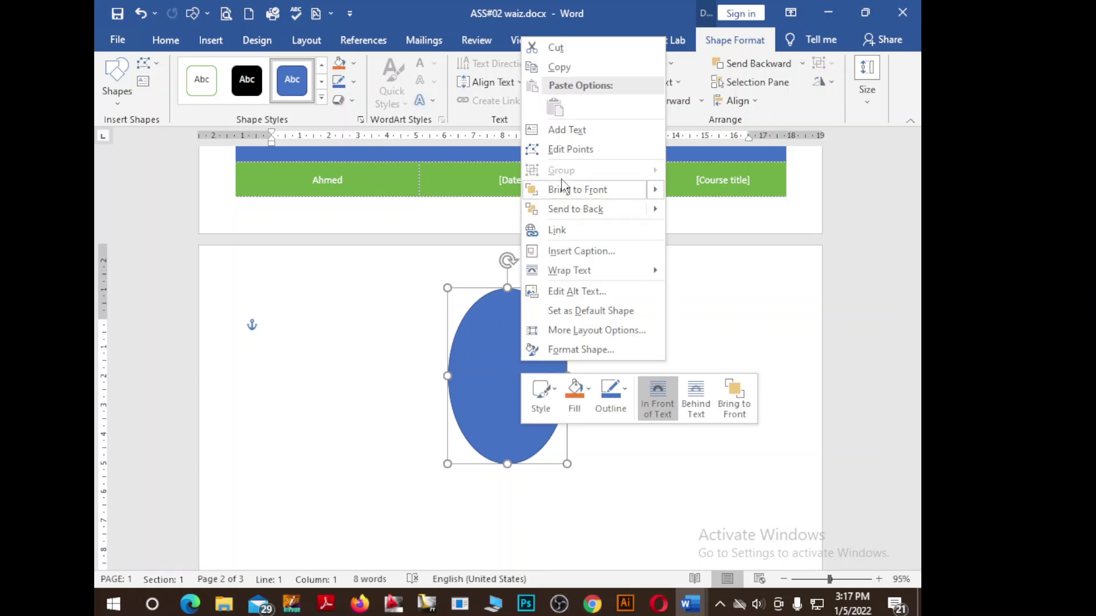
{"action": "left_click", "coordinate": [571, 129]}
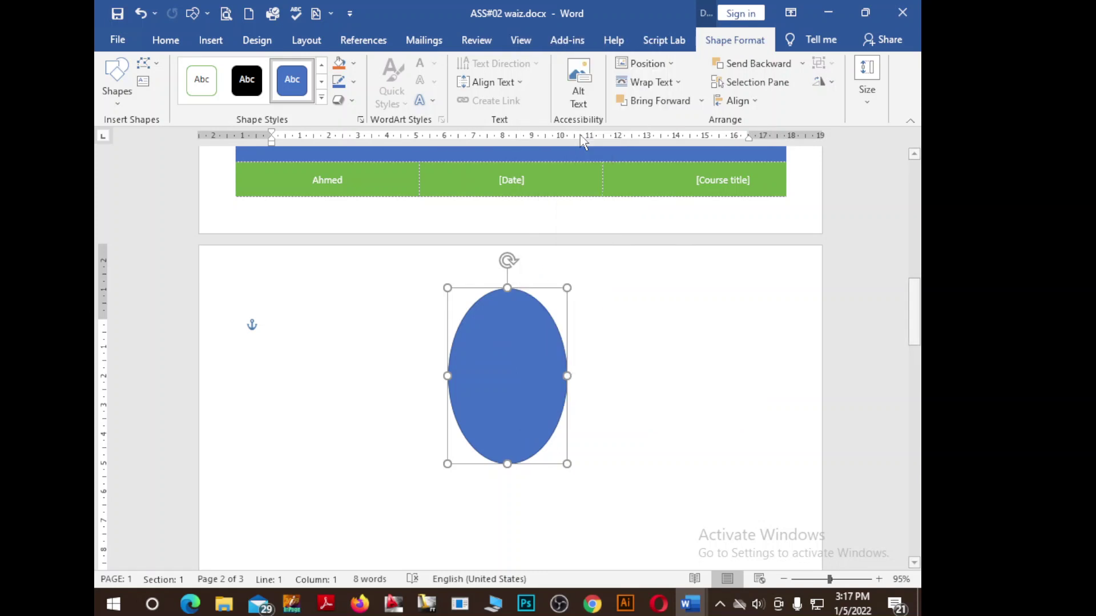
{"action": "type", "text": "fsghgsklhjkldgfj"}
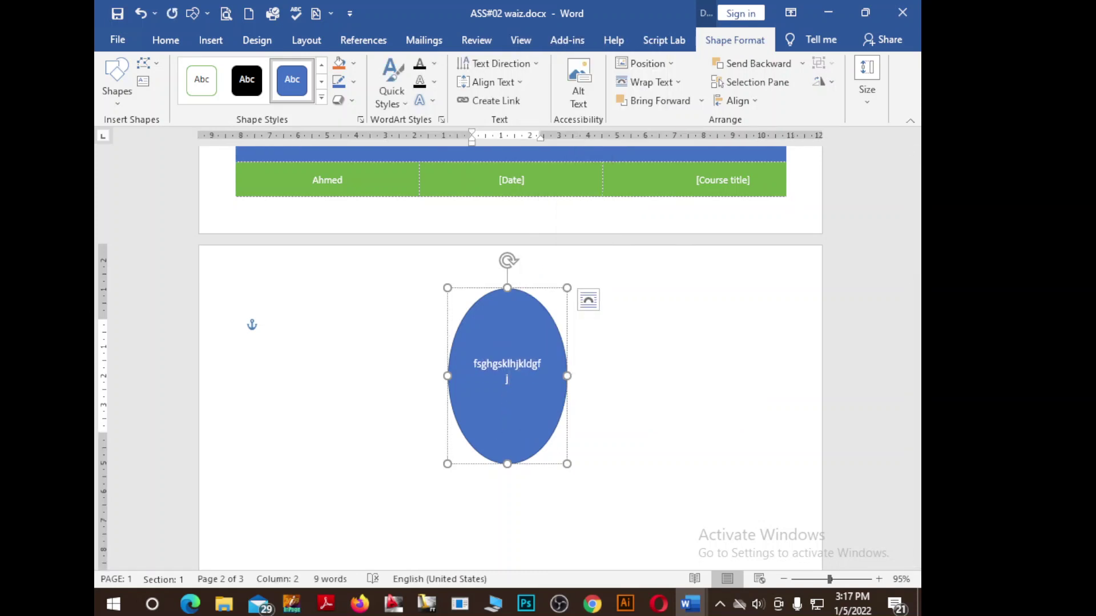
{"action": "left_click", "coordinate": [541, 291]}
Delete the oval from page 2 and return to the top of the document.
{"action": "key", "text": "Delete"}
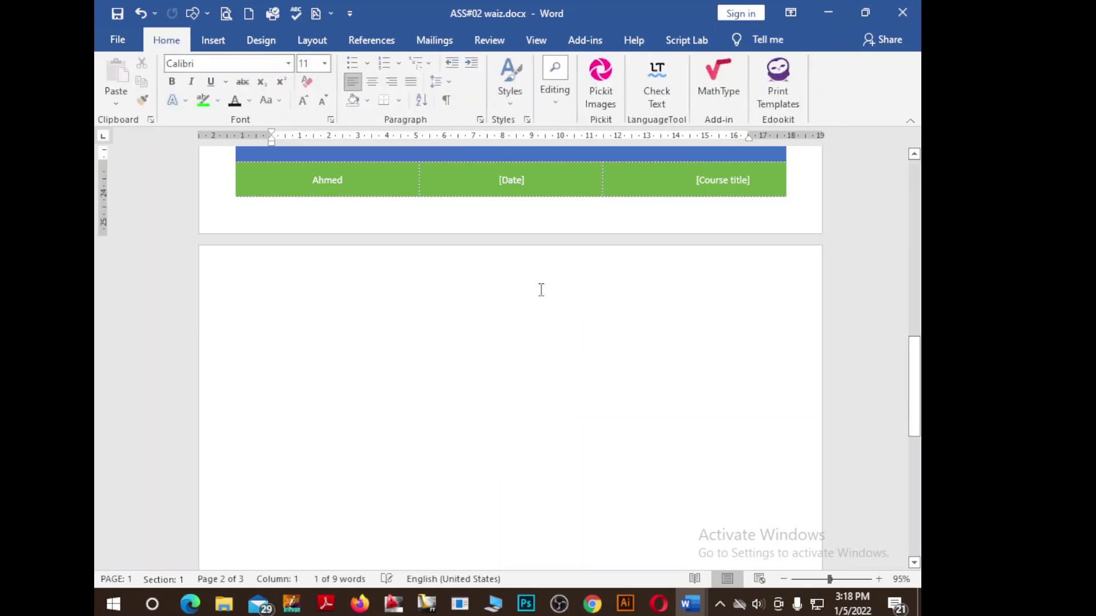
{"action": "scroll", "coordinate": [541, 289], "scroll_direction": "up", "scroll_amount": 5}
{"action": "scroll", "coordinate": [541, 289], "scroll_direction": "up", "scroll_amount": 5}
{"action": "scroll", "coordinate": [565, 270], "scroll_direction": "up", "scroll_amount": 3}
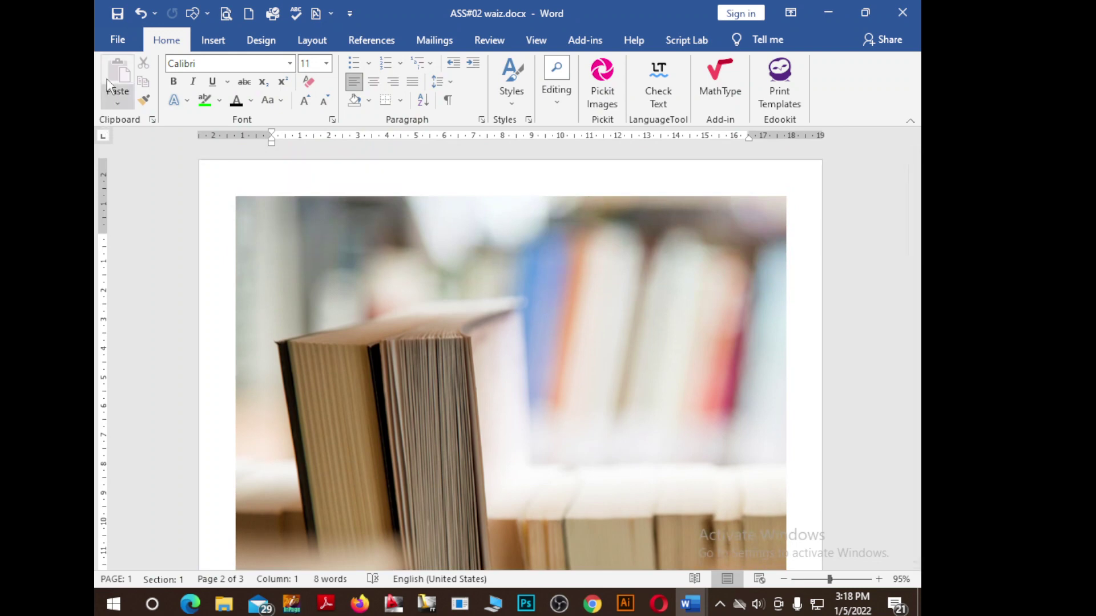
Insert the Whisp cover page titled 'Ms Office' with subtitle 'Ms Word'.
{"action": "left_click", "coordinate": [224, 40]}
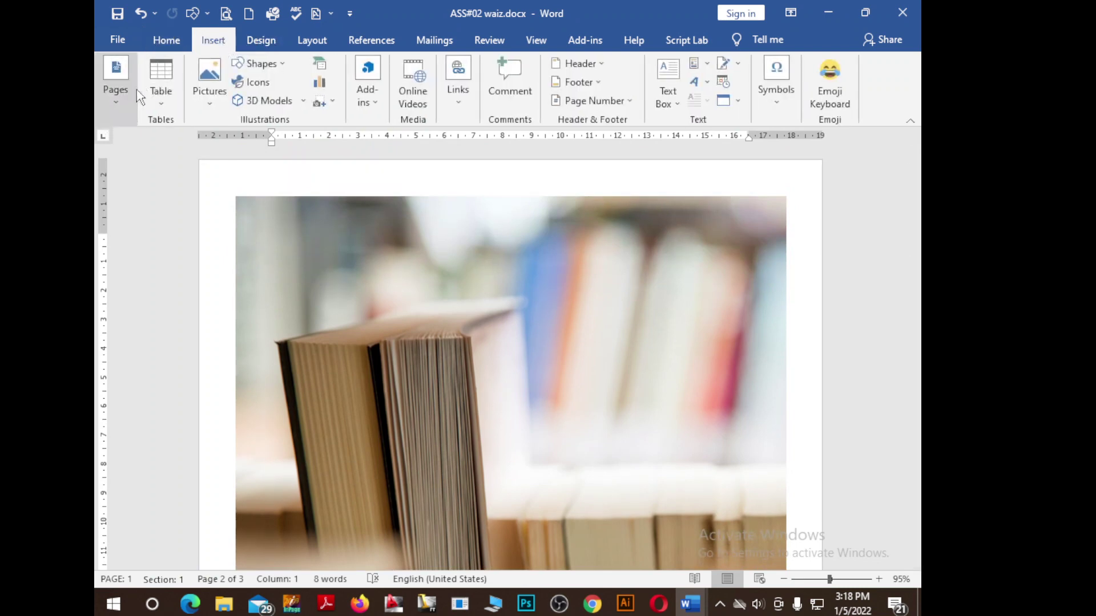
{"action": "left_click", "coordinate": [117, 92]}
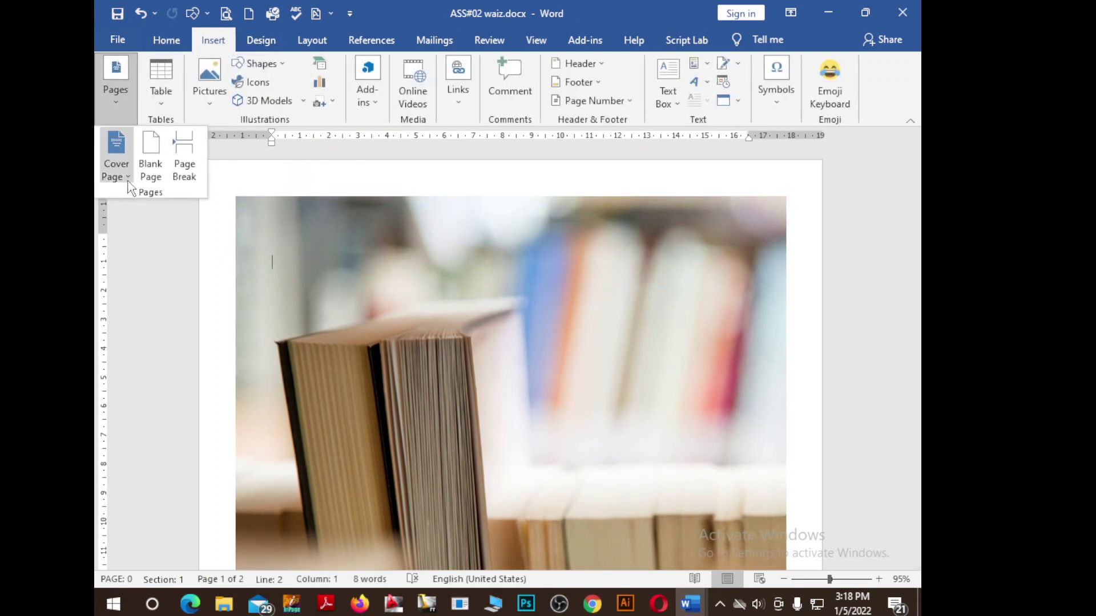
{"action": "left_click", "coordinate": [116, 166]}
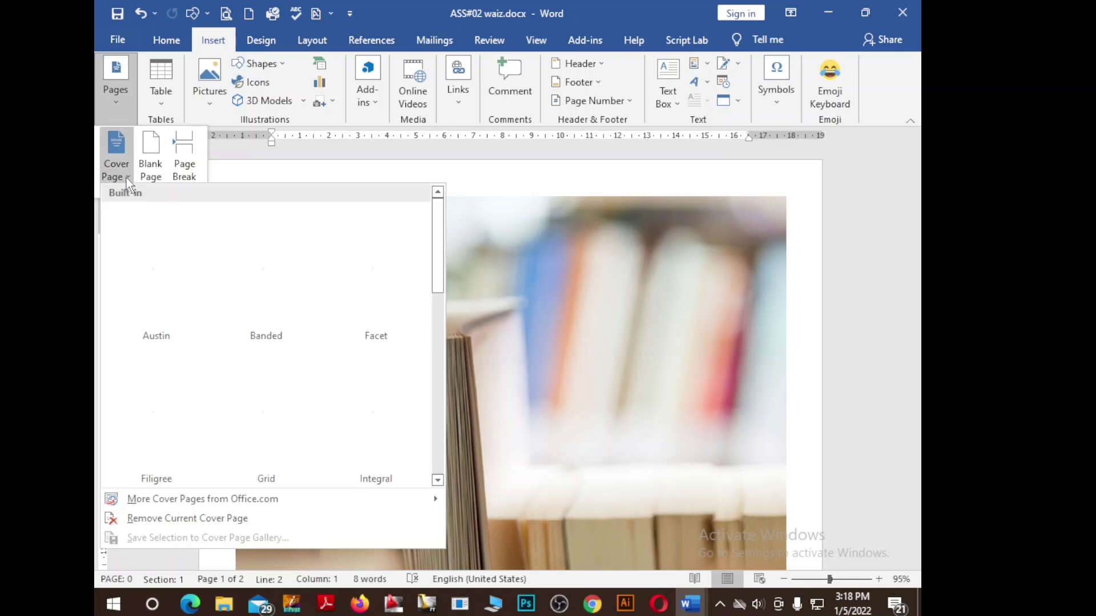
{"action": "scroll", "coordinate": [371, 334], "scroll_direction": "down", "scroll_amount": 3}
{"action": "scroll", "coordinate": [371, 334], "scroll_direction": "down", "scroll_amount": 1}
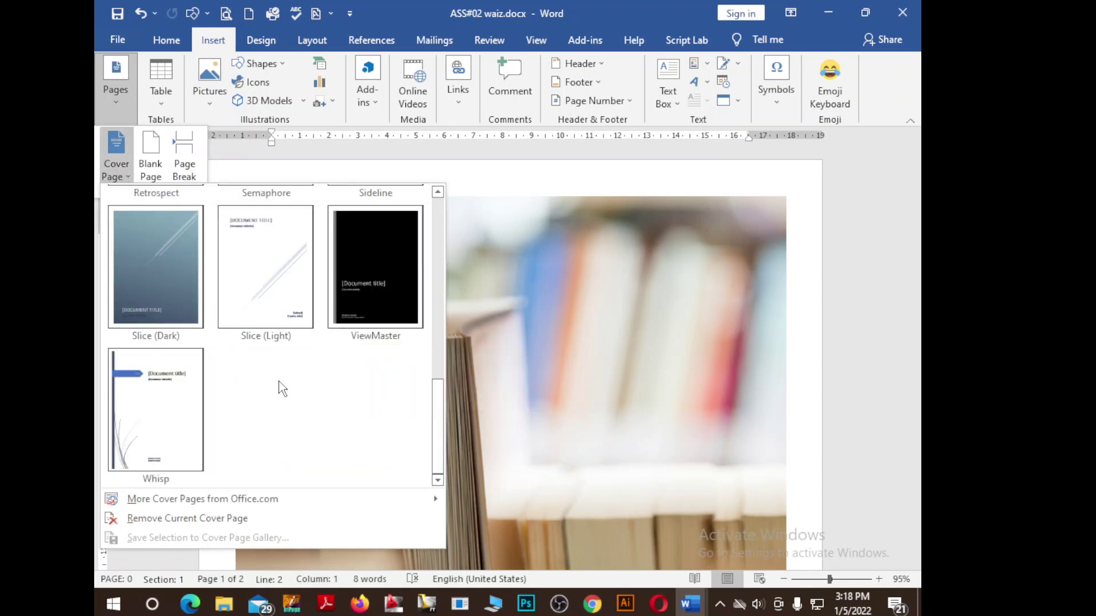
{"action": "scroll", "coordinate": [282, 389], "scroll_direction": "up", "scroll_amount": 5}
{"action": "scroll", "coordinate": [277, 380], "scroll_direction": "down", "scroll_amount": 5}
{"action": "left_click", "coordinate": [166, 415]}
{"action": "scroll", "coordinate": [428, 485], "scroll_direction": "down", "scroll_amount": 3}
{"action": "scroll", "coordinate": [431, 500], "scroll_direction": "down", "scroll_amount": 3}
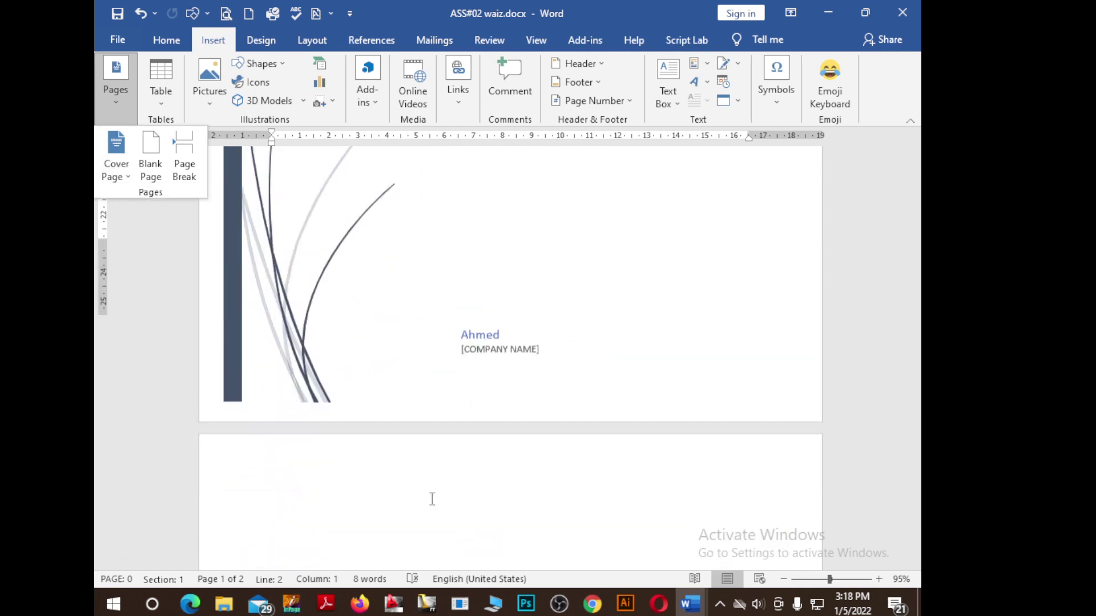
{"action": "scroll", "coordinate": [431, 500], "scroll_direction": "down", "scroll_amount": 2}
{"action": "scroll", "coordinate": [433, 500], "scroll_direction": "up", "scroll_amount": 5}
{"action": "scroll", "coordinate": [434, 494], "scroll_direction": "up", "scroll_amount": 1}
{"action": "scroll", "coordinate": [431, 490], "scroll_direction": "up", "scroll_amount": 5}
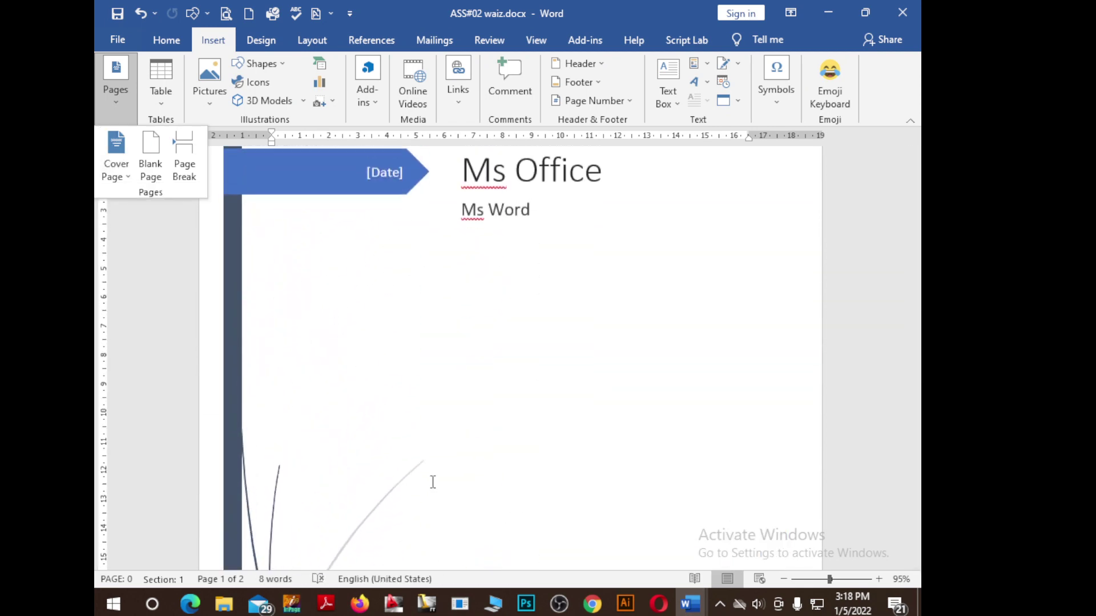
{"action": "scroll", "coordinate": [440, 487], "scroll_direction": "up", "scroll_amount": 2}
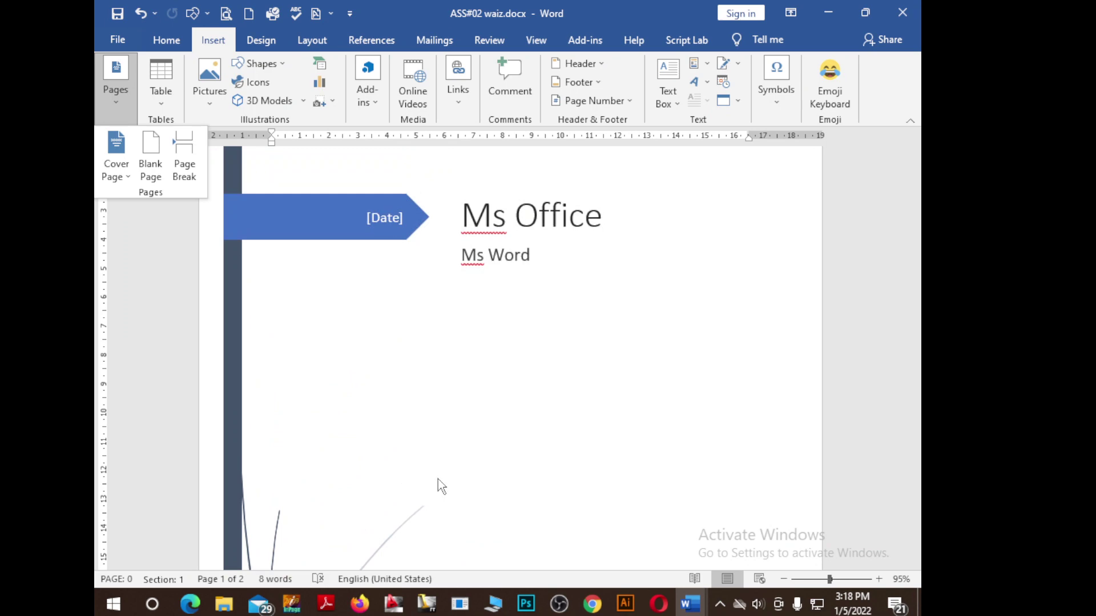
Swap the cover page for the Integral design.
{"action": "left_click", "coordinate": [116, 160]}
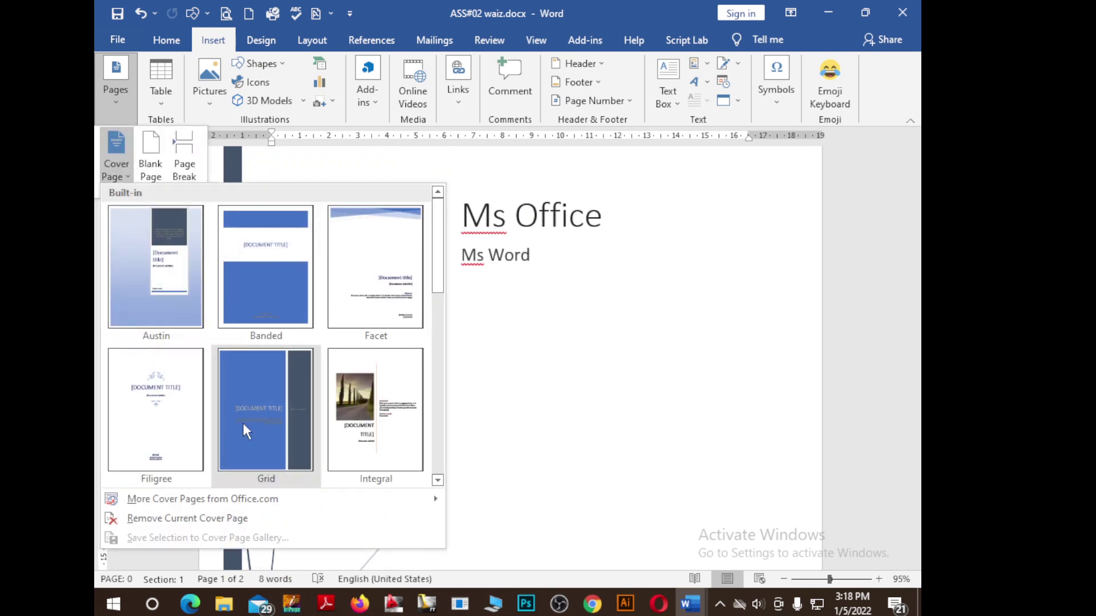
{"action": "left_click", "coordinate": [390, 406]}
{"action": "scroll", "coordinate": [513, 440], "scroll_direction": "down", "scroll_amount": 3}
{"action": "scroll", "coordinate": [514, 440], "scroll_direction": "down", "scroll_amount": 5}
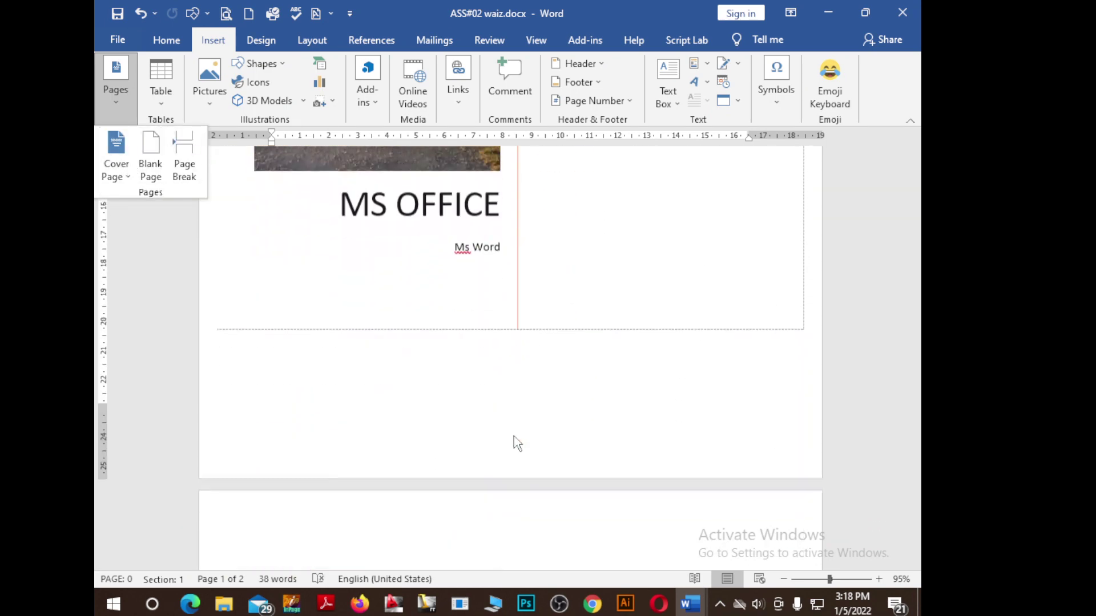
{"action": "scroll", "coordinate": [514, 436], "scroll_direction": "down", "scroll_amount": 3}
{"action": "scroll", "coordinate": [439, 336], "scroll_direction": "up", "scroll_amount": 6}
{"action": "scroll", "coordinate": [406, 260], "scroll_direction": "up", "scroll_amount": 1}
{"action": "scroll", "coordinate": [443, 342], "scroll_direction": "up", "scroll_amount": 3}
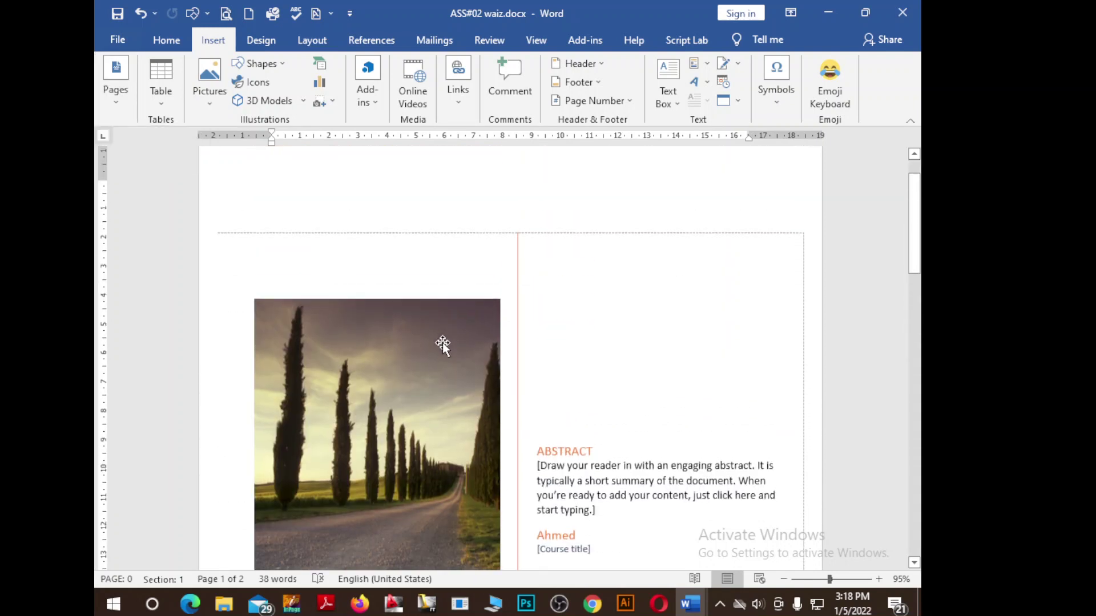
Select and nudge the cover picture, then show the built-in cover page designs.
{"action": "left_click", "coordinate": [438, 346]}
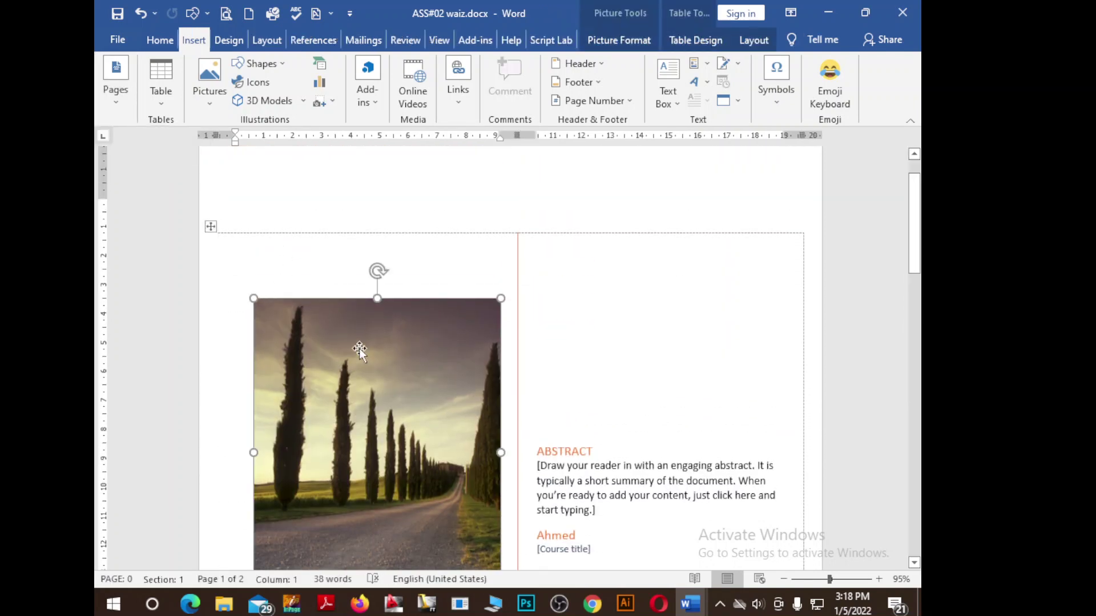
{"action": "left_click_drag", "start_coordinate": [358, 349], "coordinate": [362, 389]}
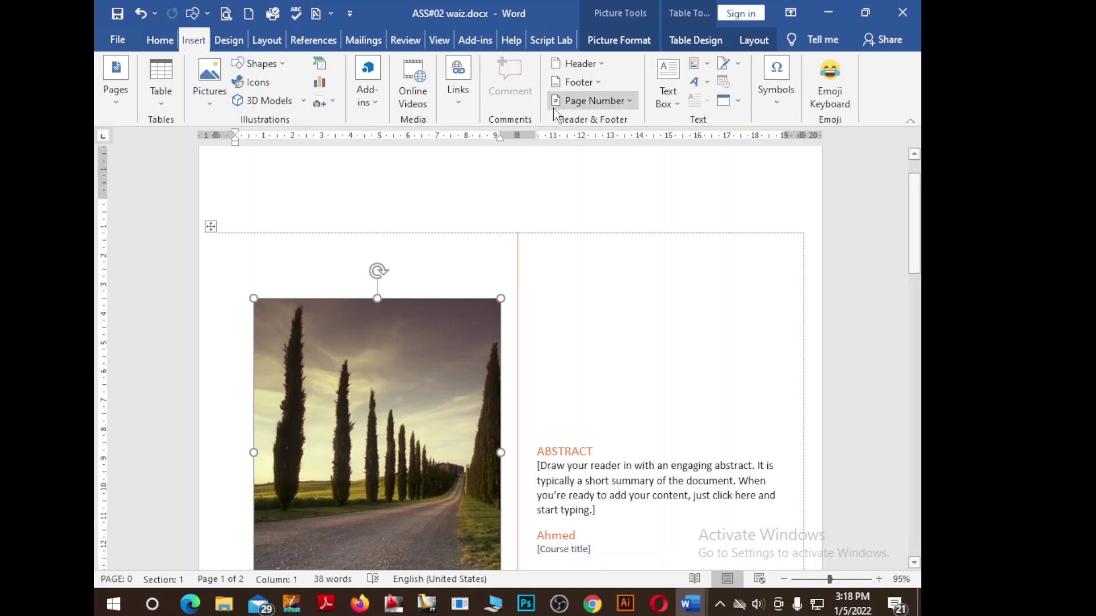
{"action": "scroll", "coordinate": [588, 349], "scroll_direction": "down", "scroll_amount": 4}
{"action": "scroll", "coordinate": [585, 349], "scroll_direction": "up", "scroll_amount": 5}
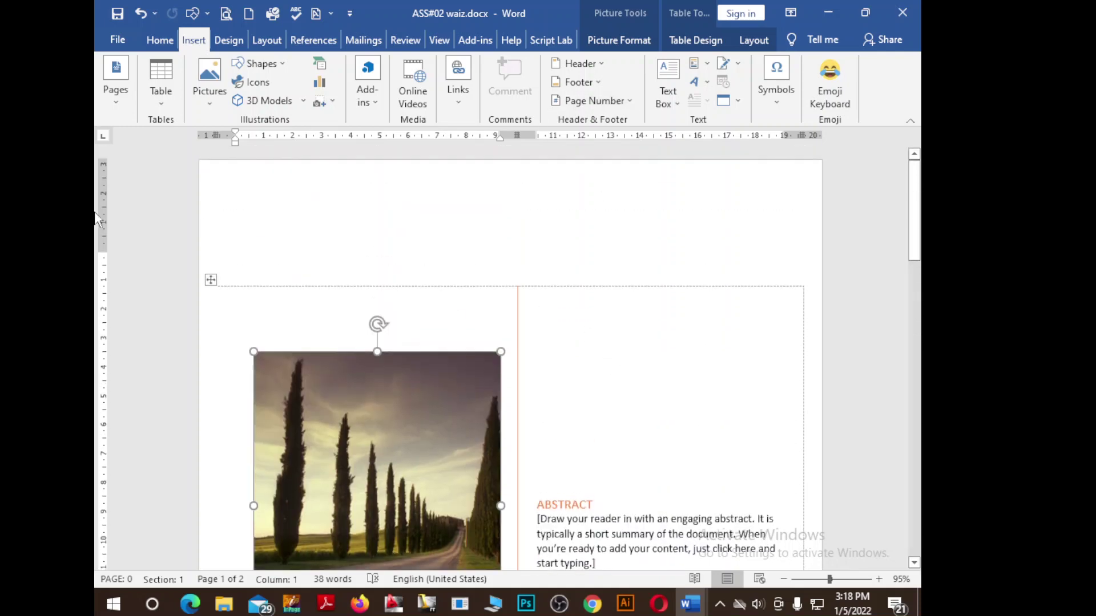
{"action": "left_click", "coordinate": [115, 100]}
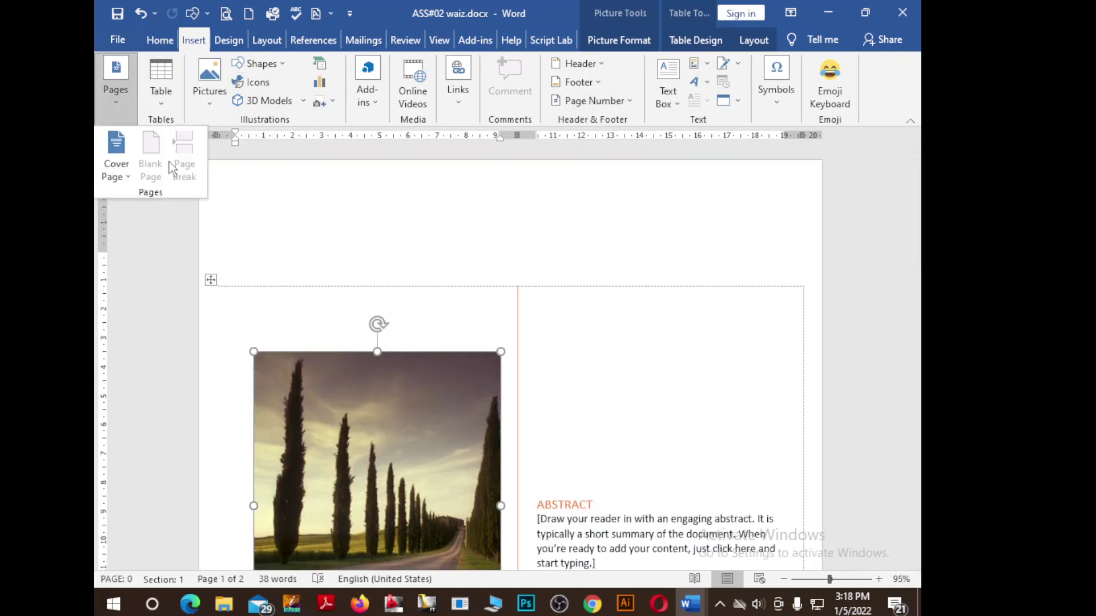
{"action": "left_click", "coordinate": [117, 171]}
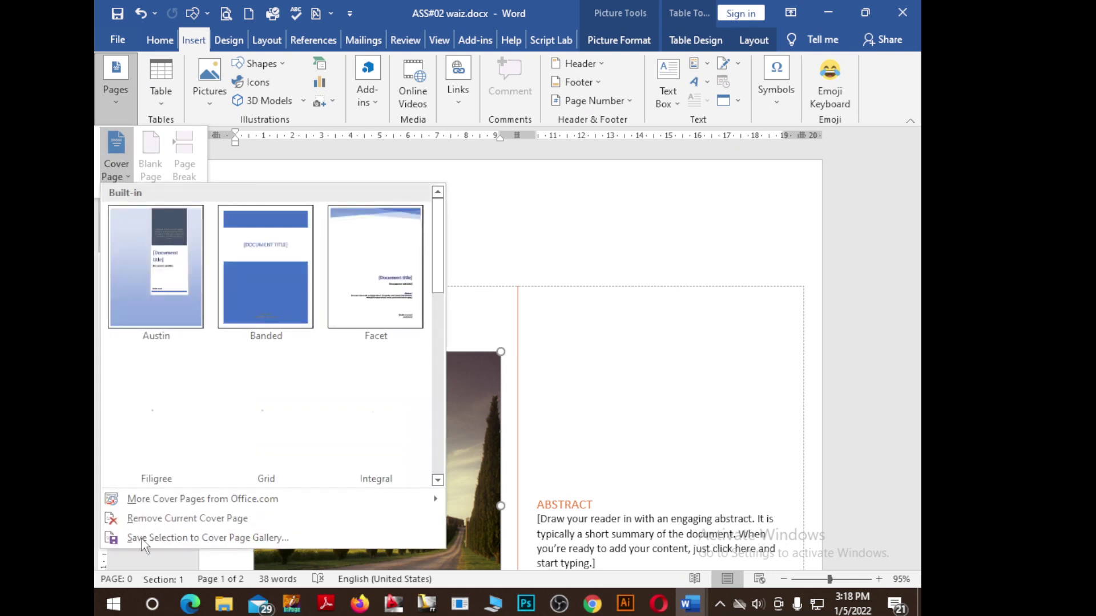
Remove the Integral cover page, leaving a blank page, and bring up the Table menu.
{"action": "left_click", "coordinate": [195, 518]}
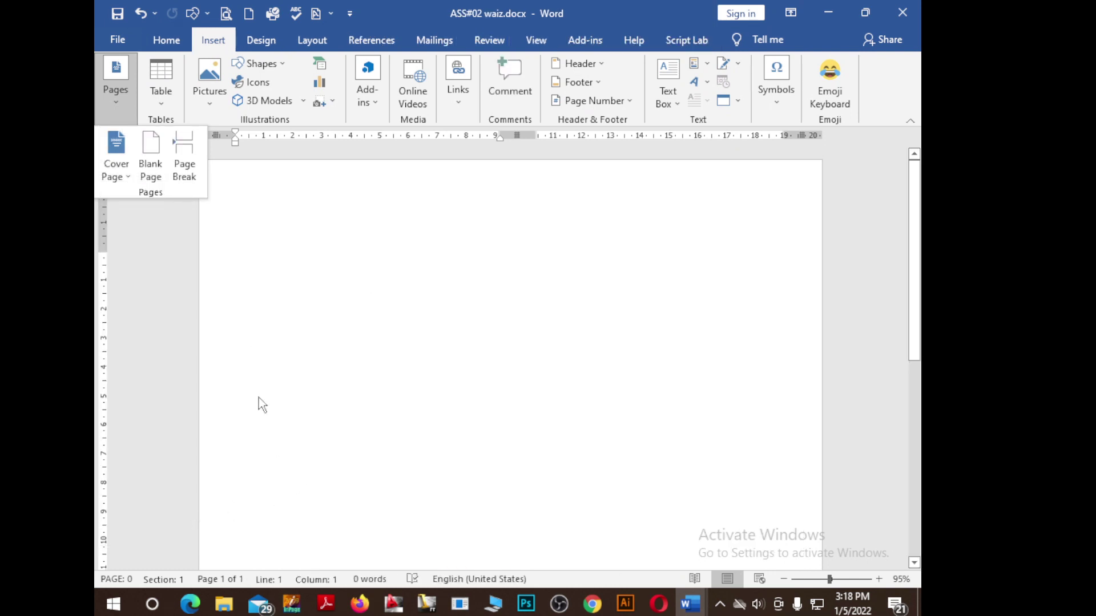
{"action": "left_click", "coordinate": [257, 302]}
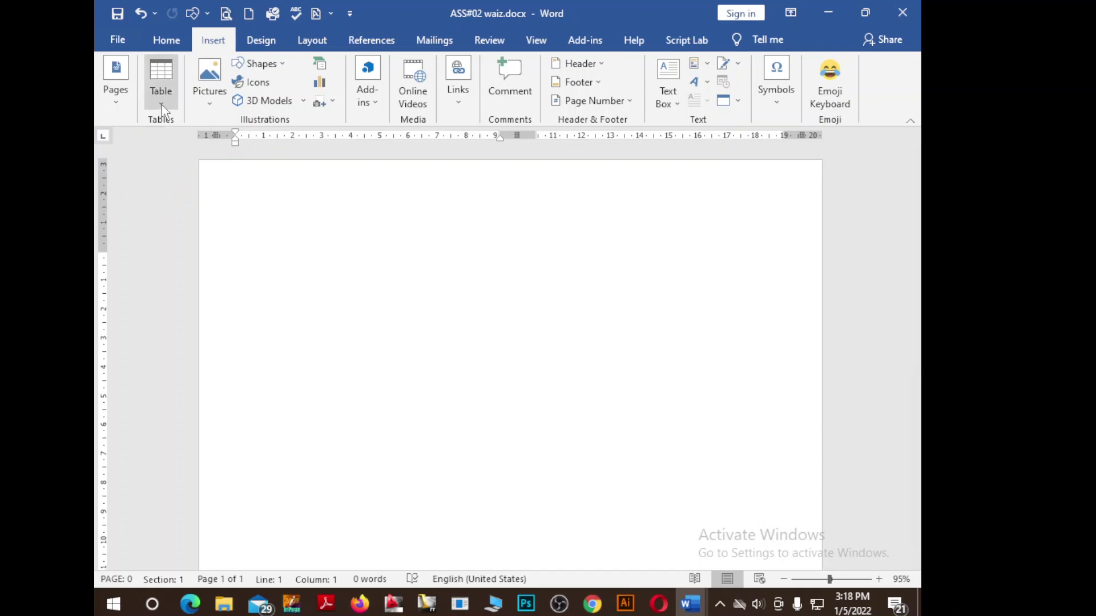
{"action": "left_click", "coordinate": [117, 109]}
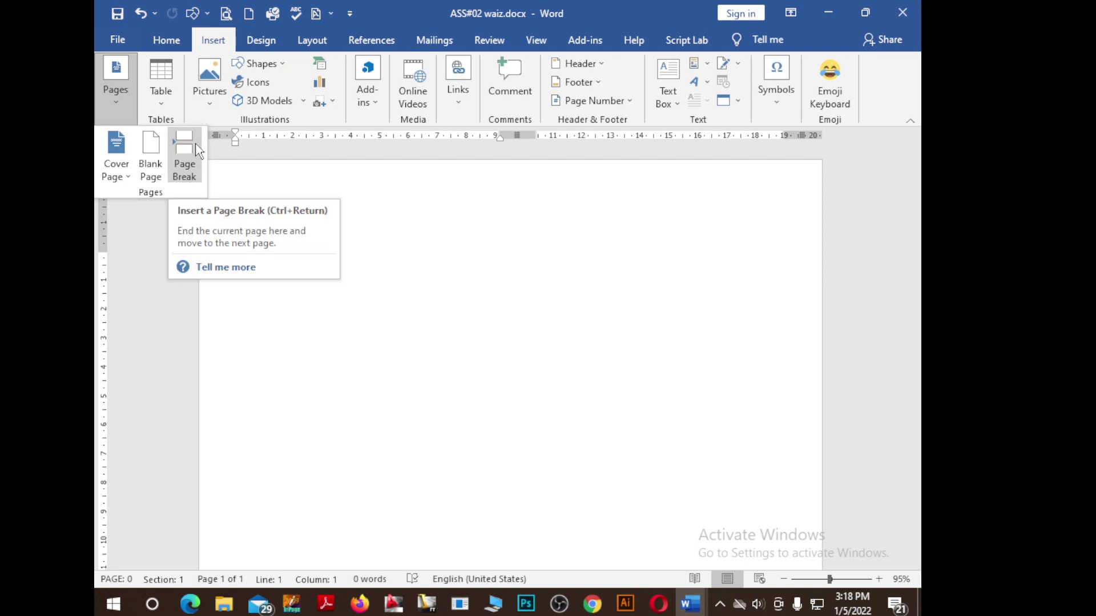
{"action": "left_click", "coordinate": [161, 102]}
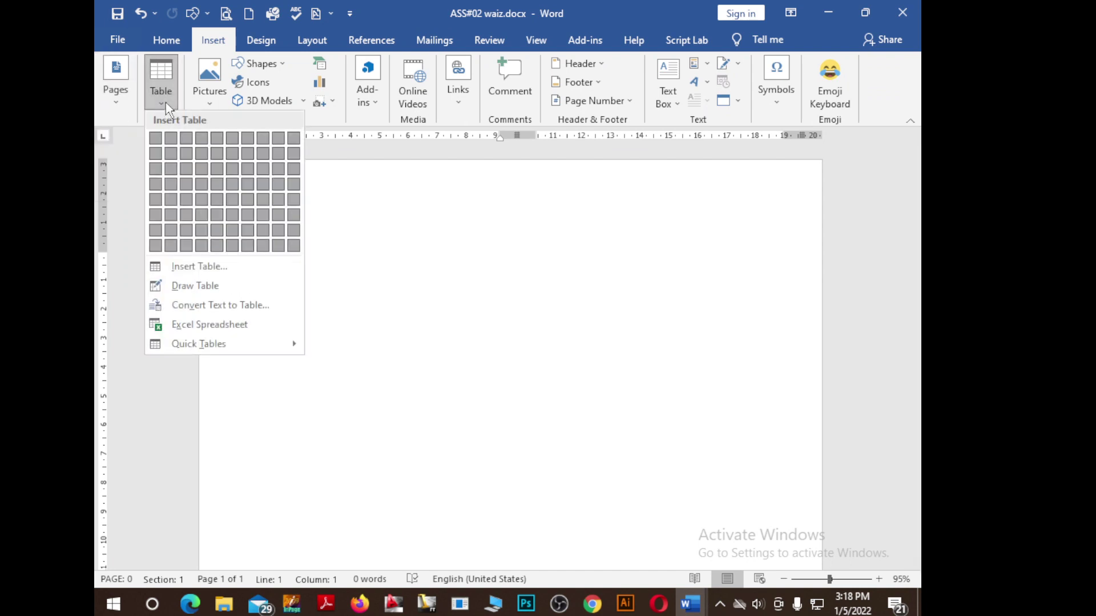
{"action": "left_click", "coordinate": [331, 244]}
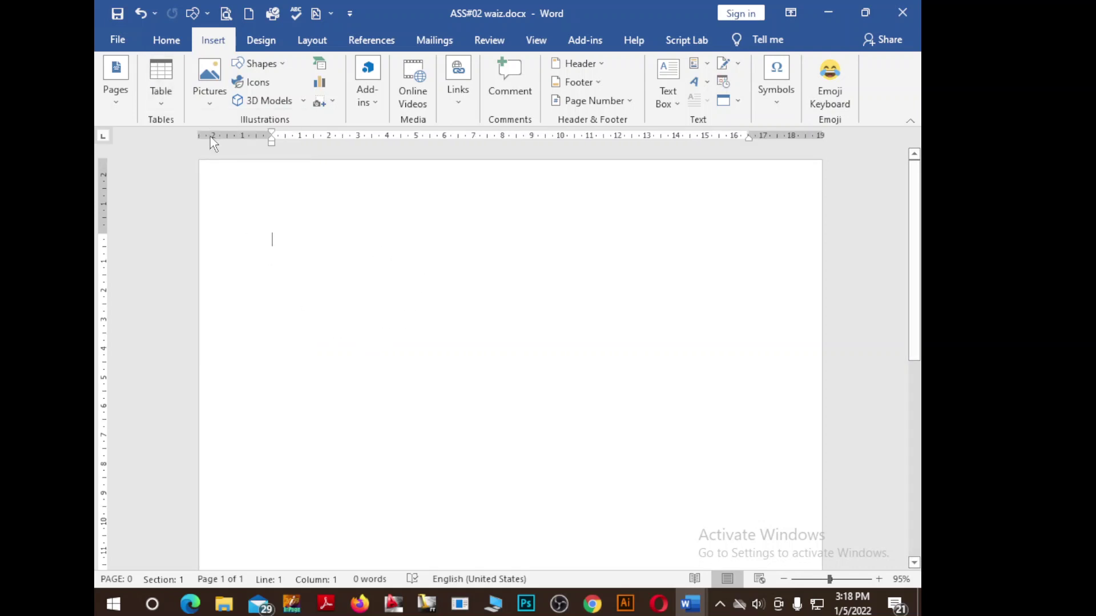
{"action": "left_click", "coordinate": [170, 105]}
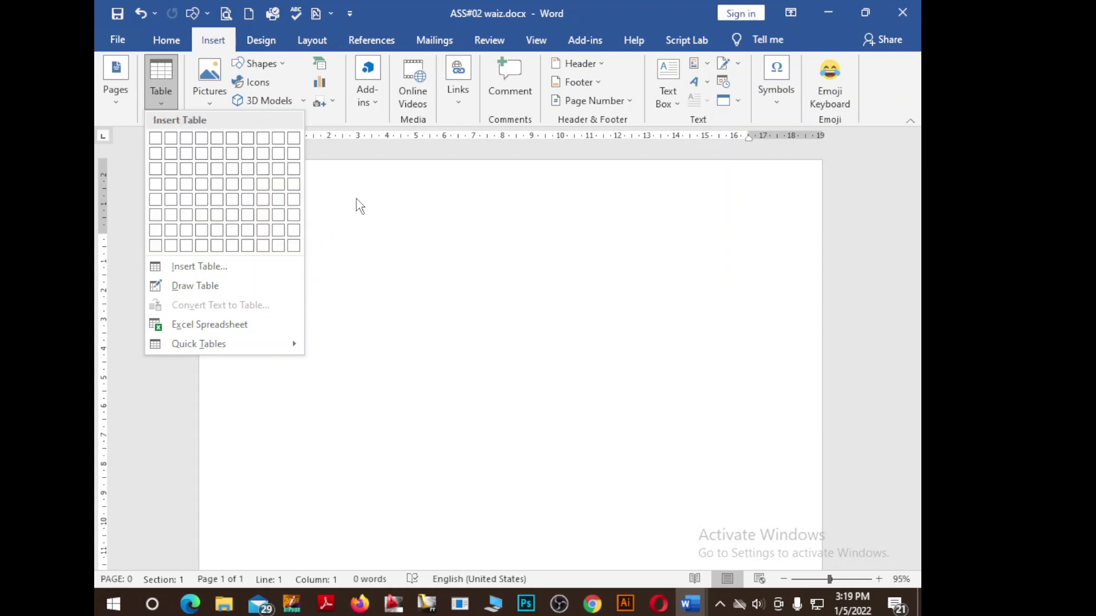
{"action": "left_click", "coordinate": [376, 226]}
{"action": "left_click", "coordinate": [161, 80]}
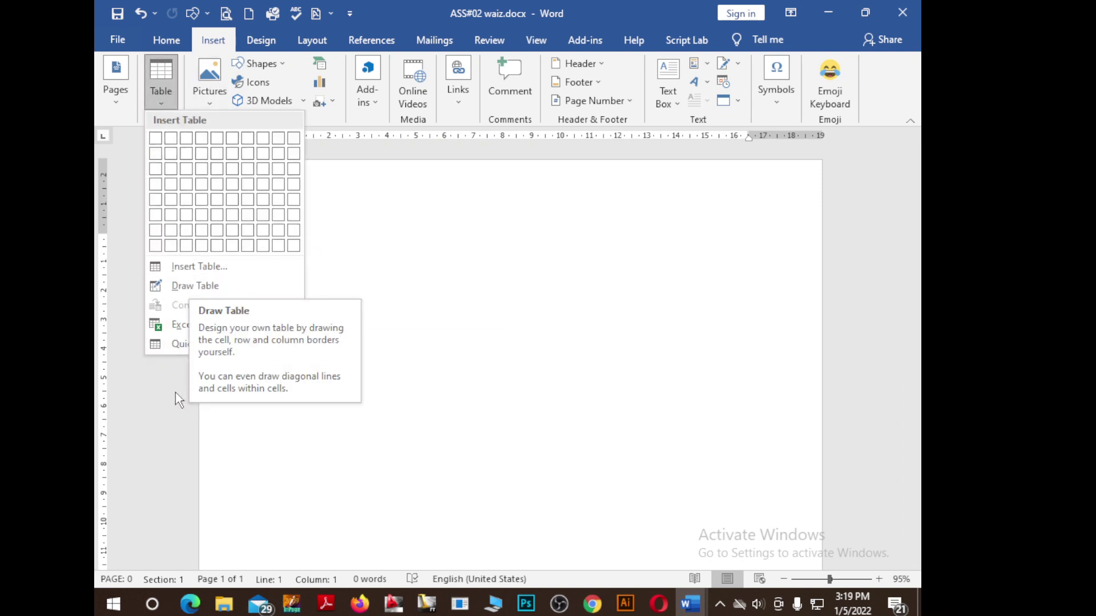
Insert a table with 10 columns and 200 rows via Insert Table.
{"action": "left_click", "coordinate": [229, 269]}
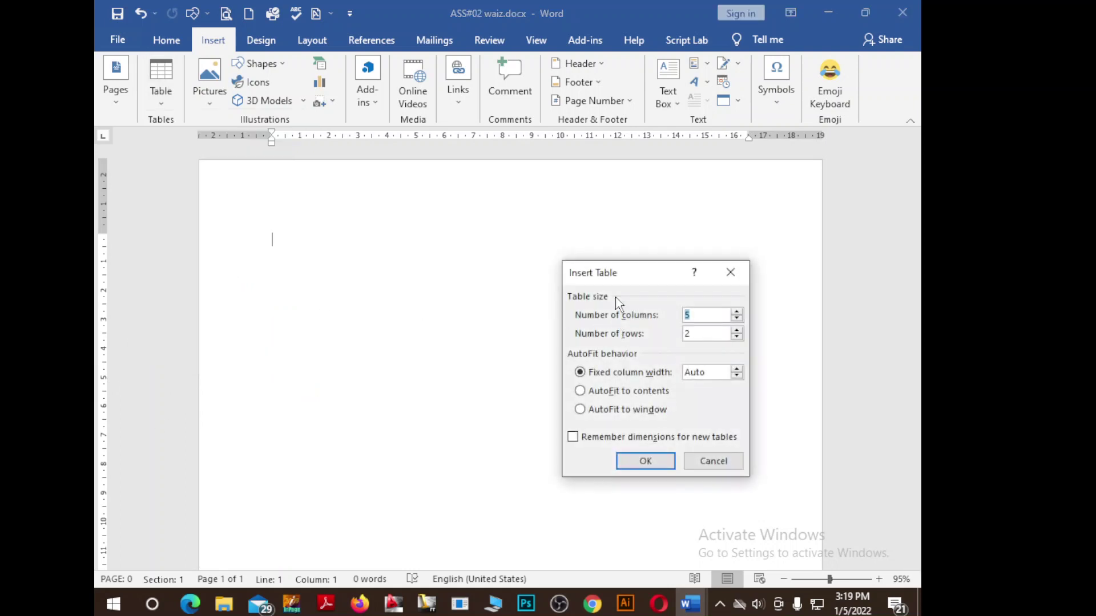
{"action": "left_click_drag", "start_coordinate": [635, 276], "coordinate": [461, 168]}
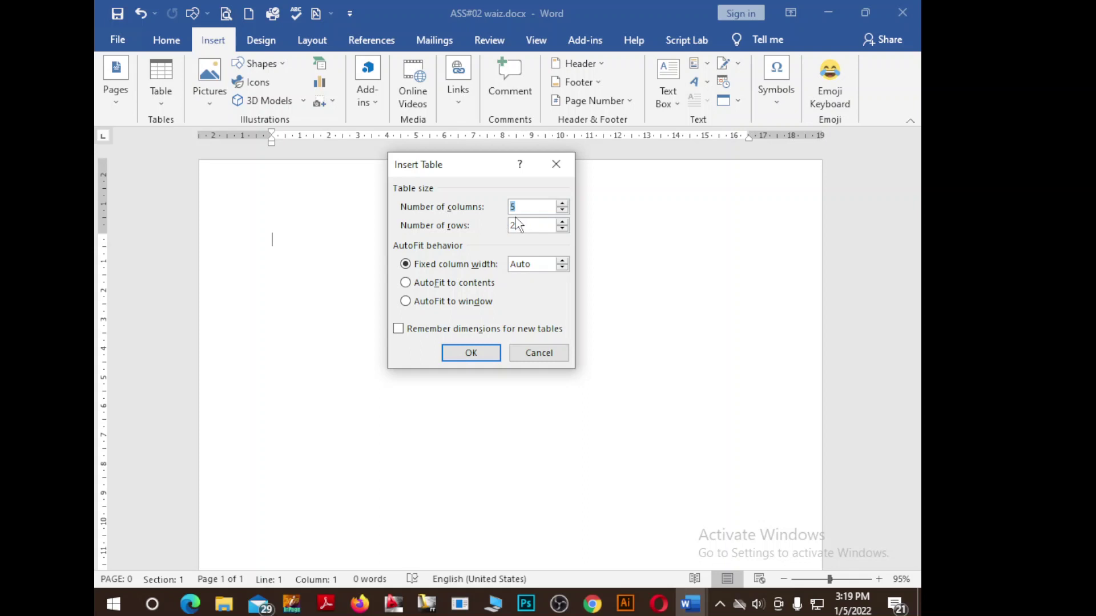
{"action": "type", "text": "10"}
{"action": "key", "text": "Tab"}
{"action": "type", "text": "200"}
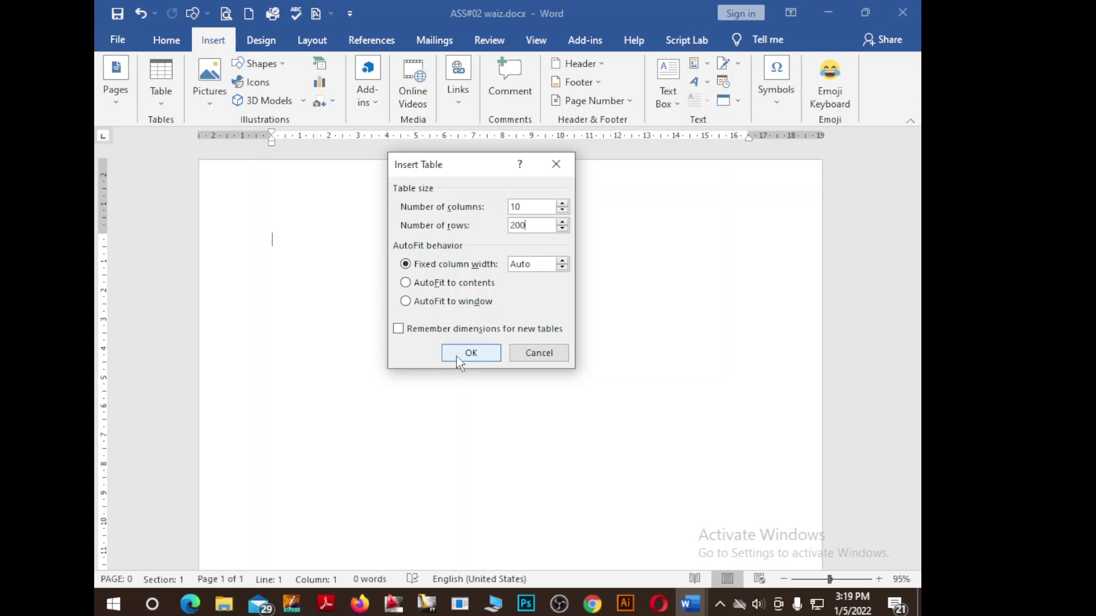
{"action": "left_click", "coordinate": [483, 364]}
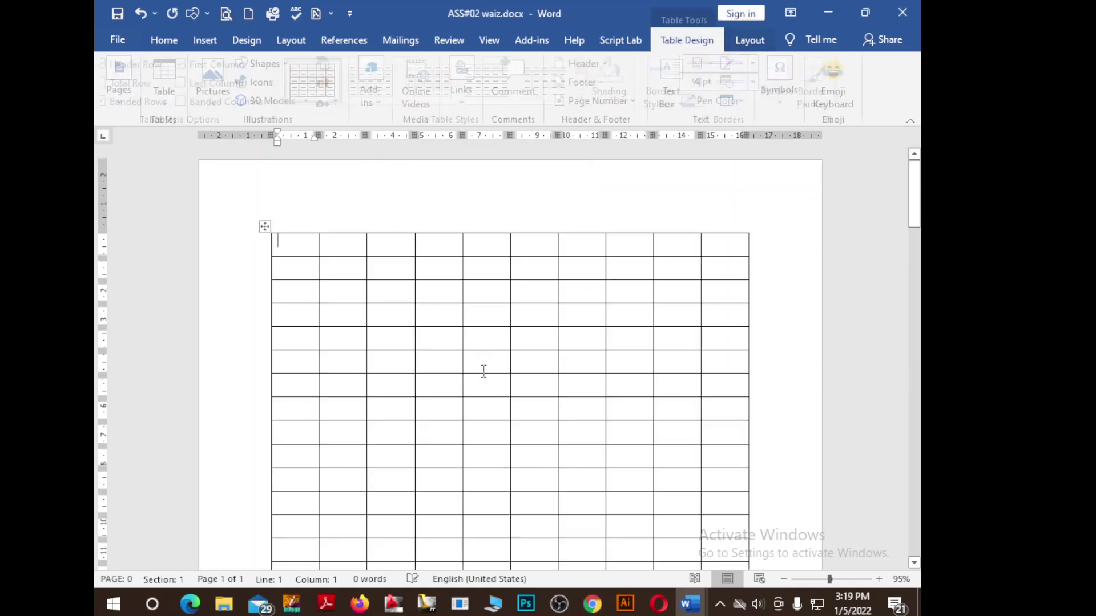
{"action": "scroll", "coordinate": [449, 427], "scroll_direction": "down", "scroll_amount": 3}
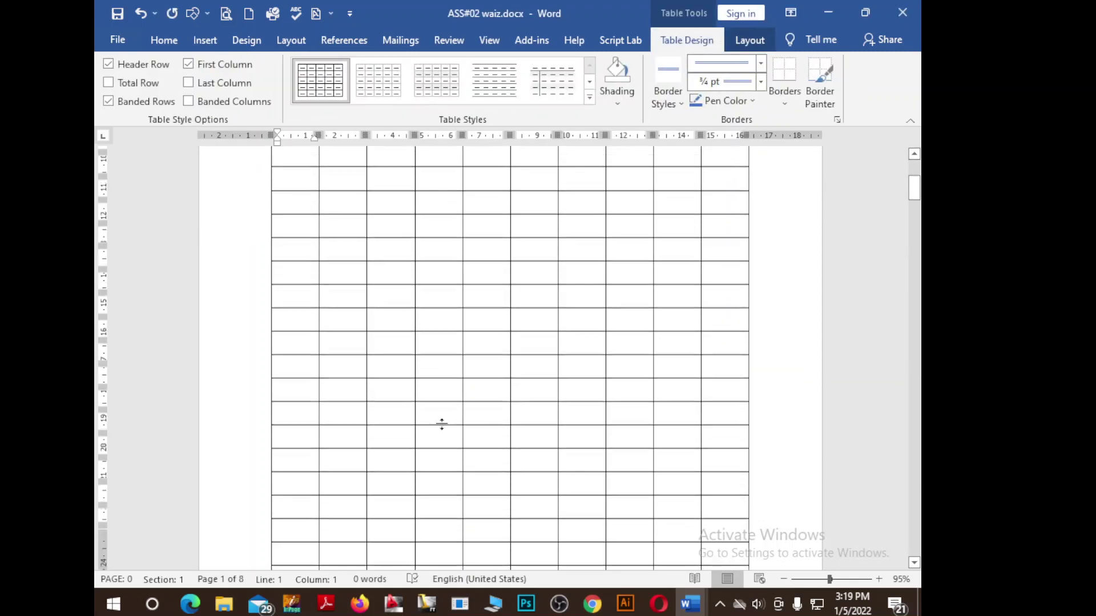
{"action": "scroll", "coordinate": [449, 427], "scroll_direction": "down", "scroll_amount": 10}
{"action": "scroll", "coordinate": [453, 434], "scroll_direction": "down", "scroll_amount": 5}
{"action": "scroll", "coordinate": [457, 438], "scroll_direction": "down", "scroll_amount": 5}
{"action": "scroll", "coordinate": [458, 438], "scroll_direction": "up", "scroll_amount": 4}
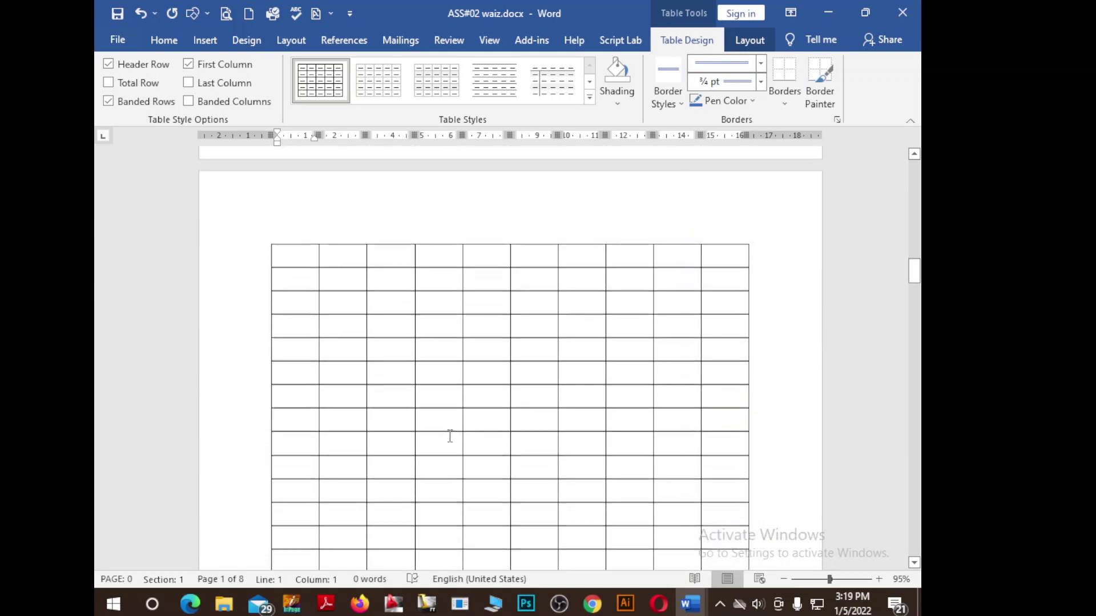
{"action": "scroll", "coordinate": [449, 436], "scroll_direction": "up", "scroll_amount": 3}
{"action": "scroll", "coordinate": [439, 472], "scroll_direction": "down", "scroll_amount": 3}
{"action": "scroll", "coordinate": [437, 473], "scroll_direction": "up", "scroll_amount": 6}
{"action": "scroll", "coordinate": [437, 474], "scroll_direction": "up", "scroll_amount": 6}
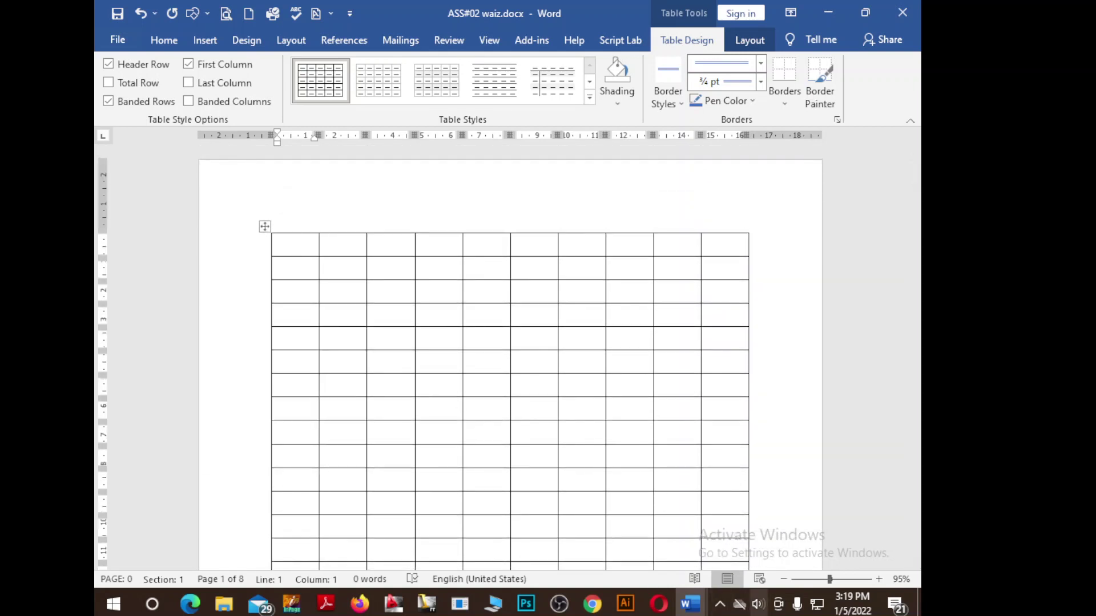
Type the headers Name, Father Name, Class, School and Grade across the first row.
{"action": "type", "text": "Name"}
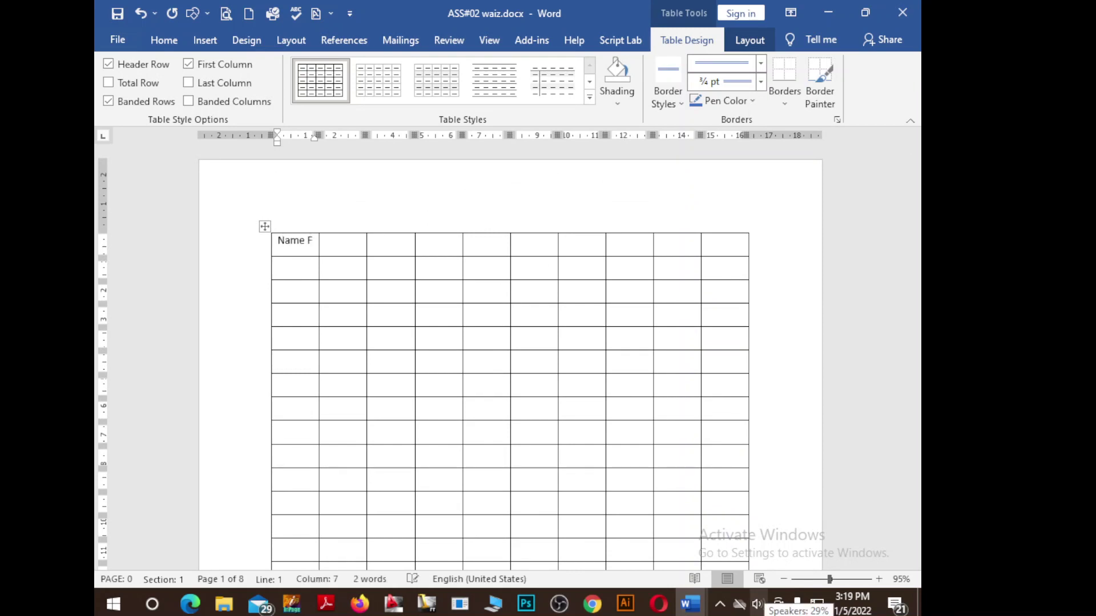
{"action": "key", "text": "Tab"}
{"action": "type", "text": "her "}
{"action": "type", "text": "NAm"}
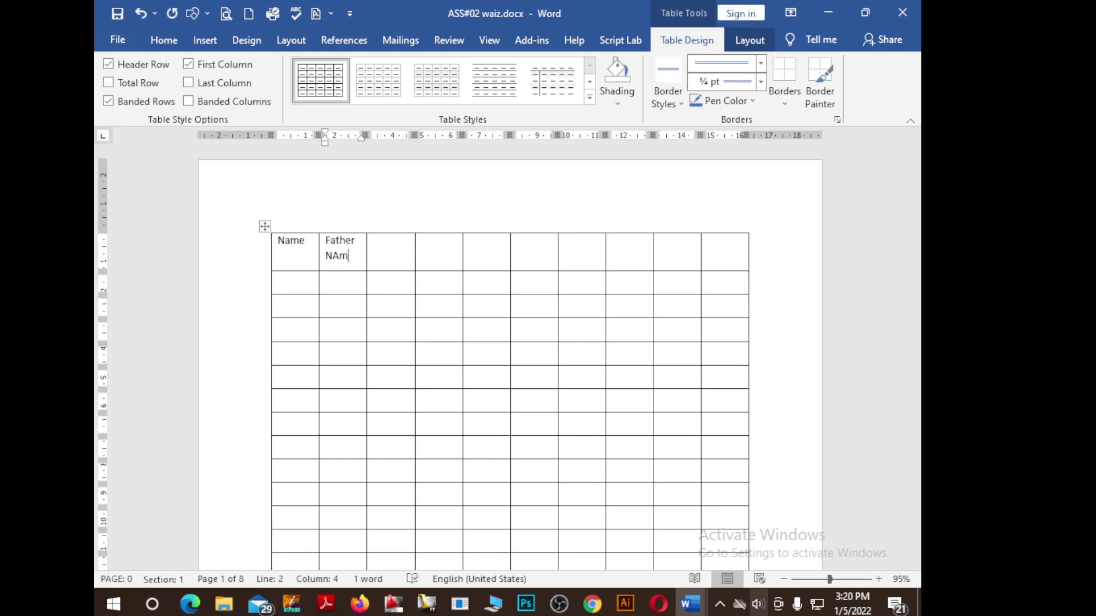
{"action": "key", "text": "BackSpace"}
{"action": "key", "text": "BackSpace"}
{"action": "type", "text": "ame"}
{"action": "key", "text": "Tab"}
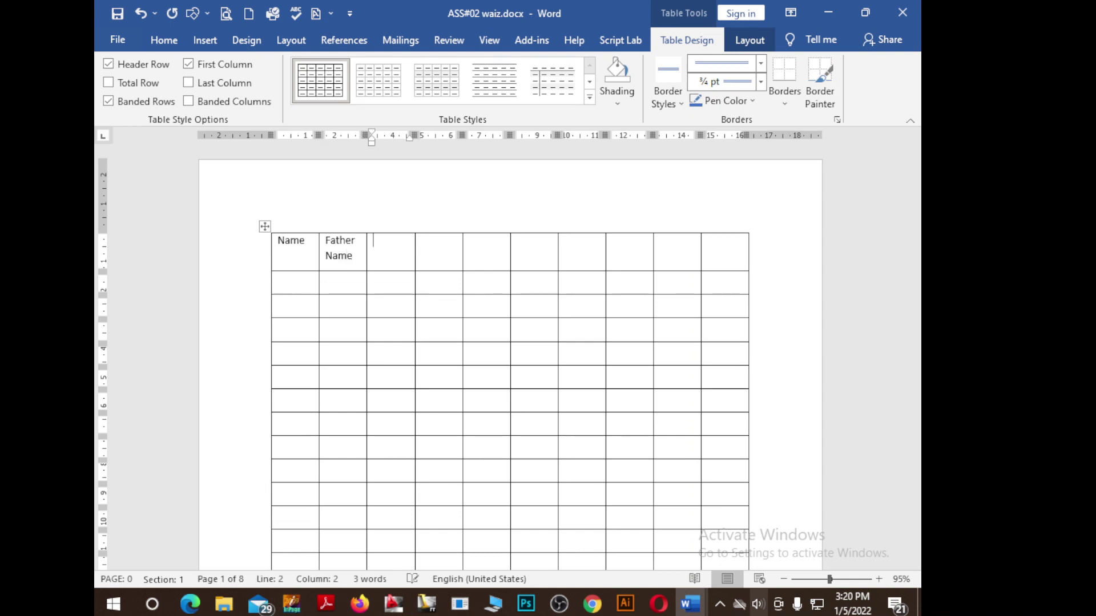
{"action": "type", "text": "Clas"}
{"action": "key", "text": "Tab"}
{"action": "type", "text": "School"}
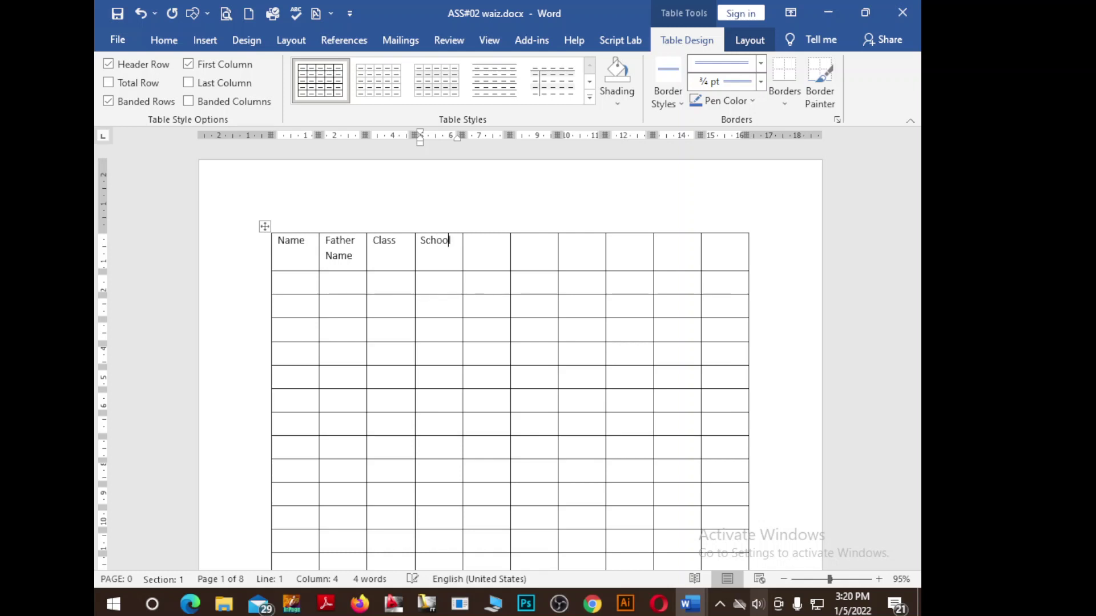
{"action": "key", "text": "Tab"}
{"action": "type", "text": "ra"}
{"action": "type", "text": "de"}
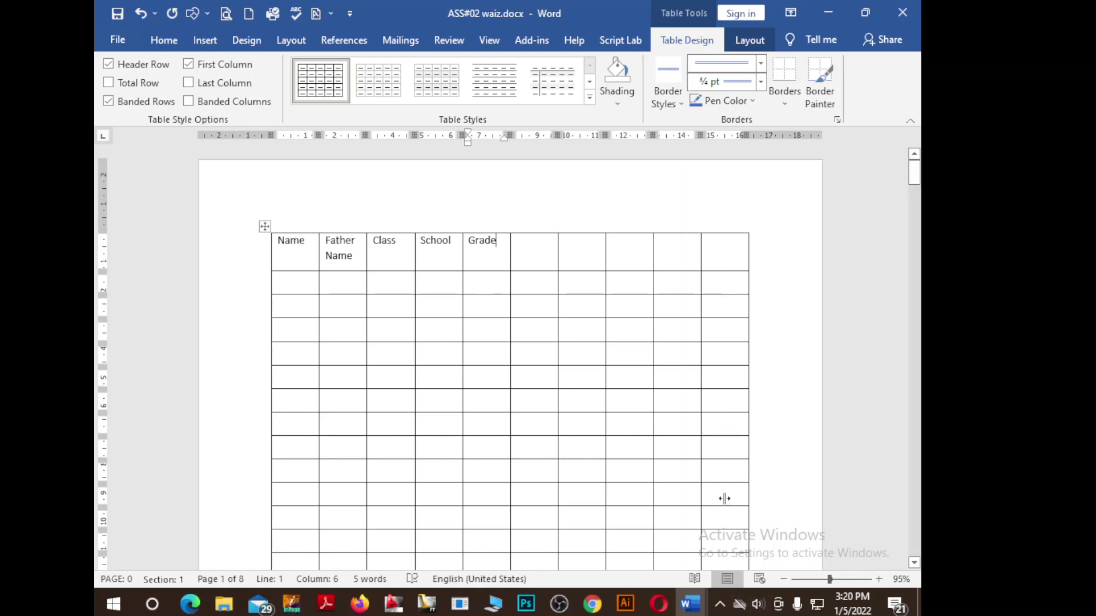
Delete the unused columns 6 to 10, keeping the table in place.
{"action": "mouse_move", "coordinate": [510, 228]}
{"action": "mouse_move", "coordinate": [537, 250]}
{"action": "left_mouse_down"}
{"action": "mouse_move", "coordinate": [735, 372]}
{"action": "mouse_move", "coordinate": [739, 261]}
{"action": "left_mouse_up"}
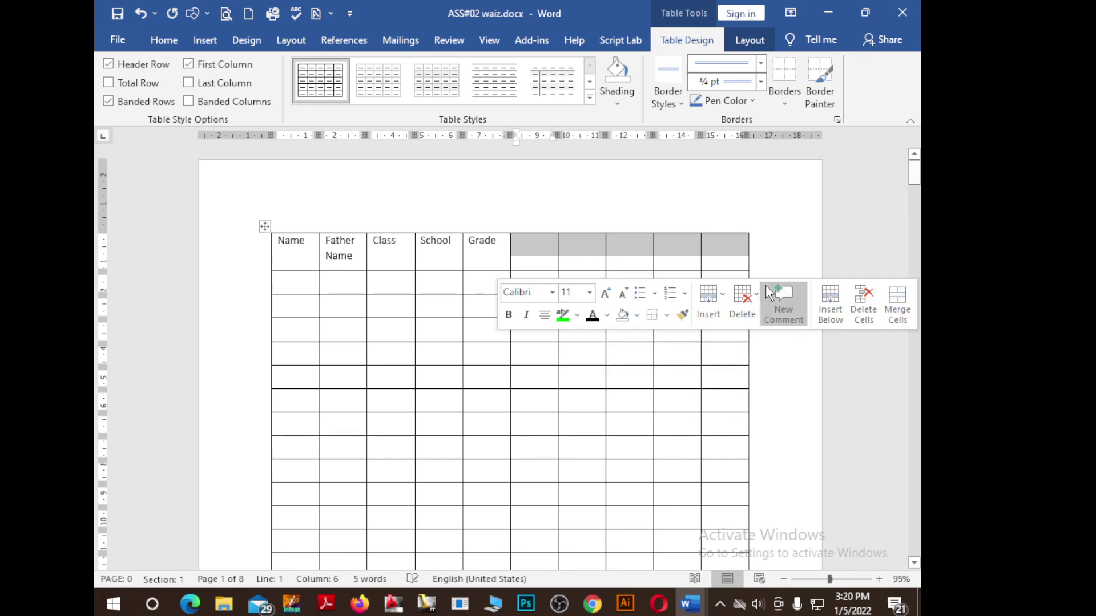
{"action": "left_click", "coordinate": [748, 40]}
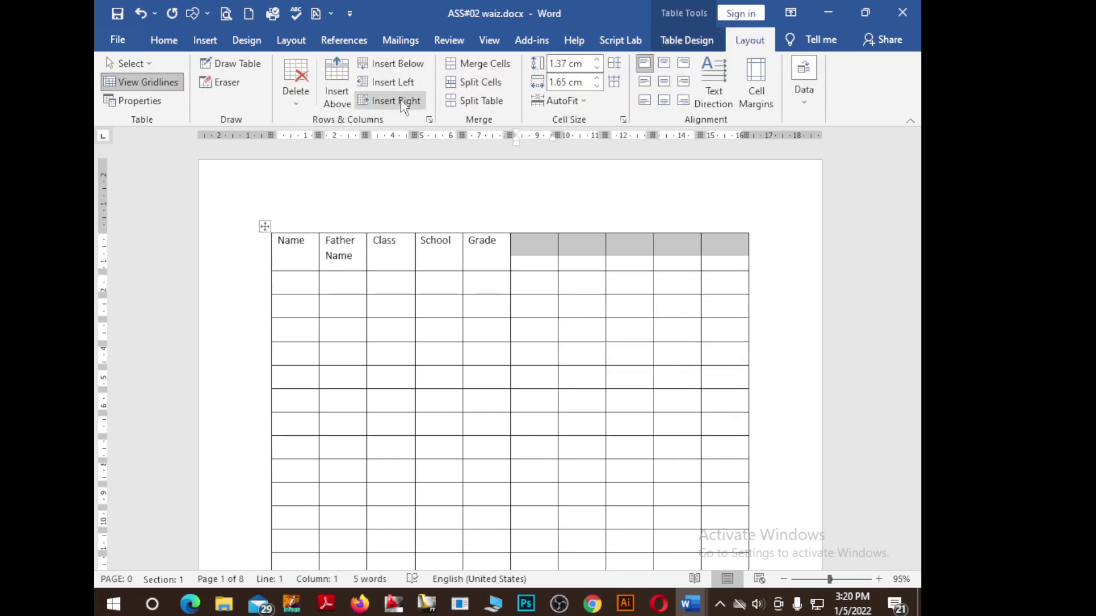
{"action": "left_click", "coordinate": [295, 96]}
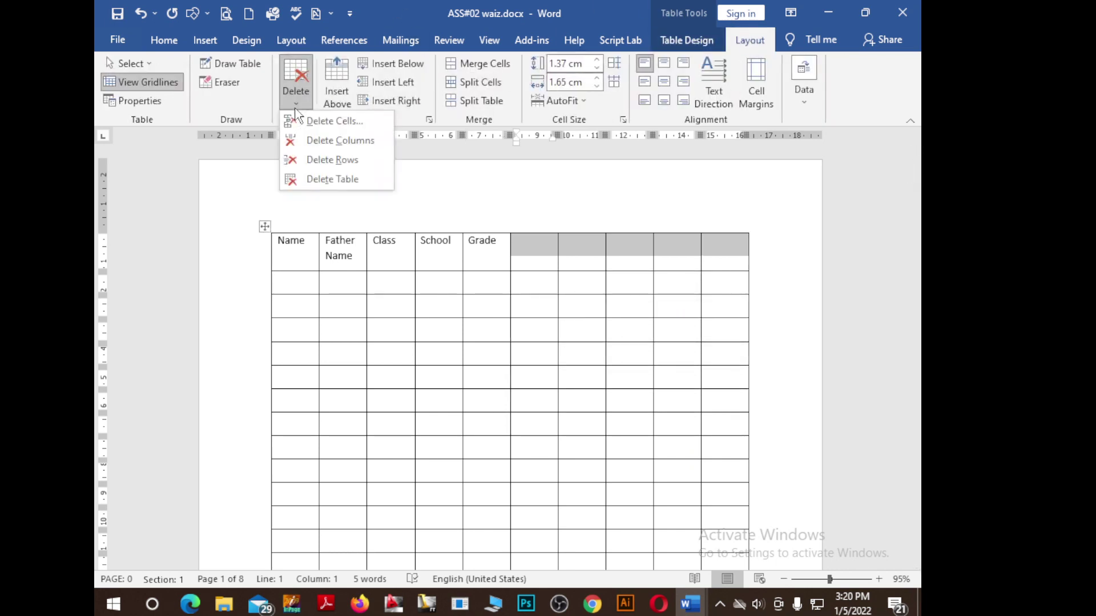
{"action": "left_click", "coordinate": [337, 139]}
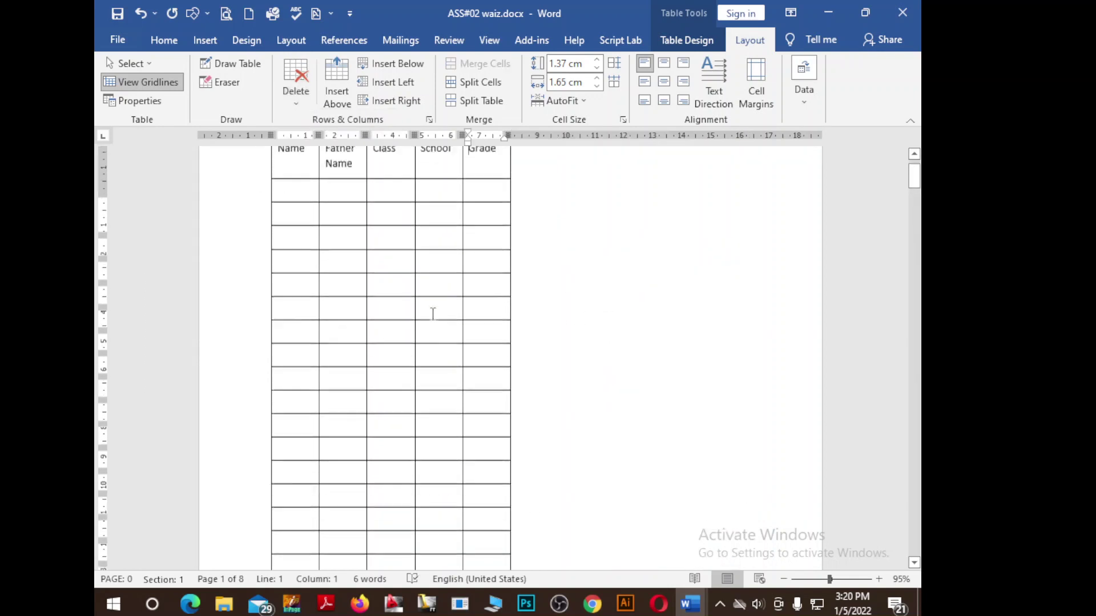
{"action": "left_click_drag", "start_coordinate": [264, 227], "coordinate": [353, 153]}
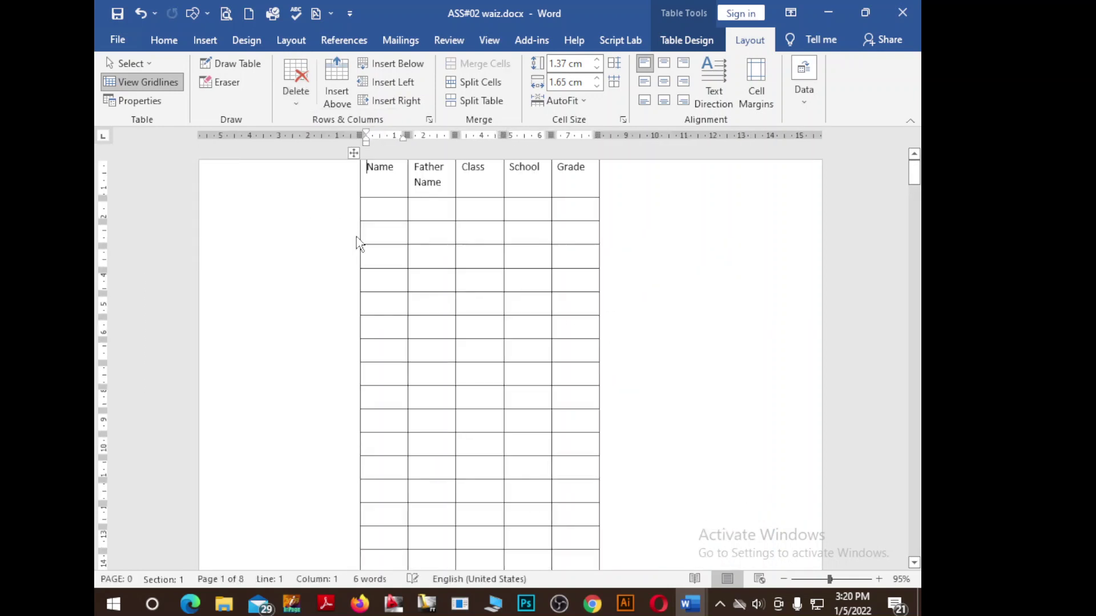
{"action": "scroll", "coordinate": [442, 337], "scroll_direction": "down", "scroll_amount": 5}
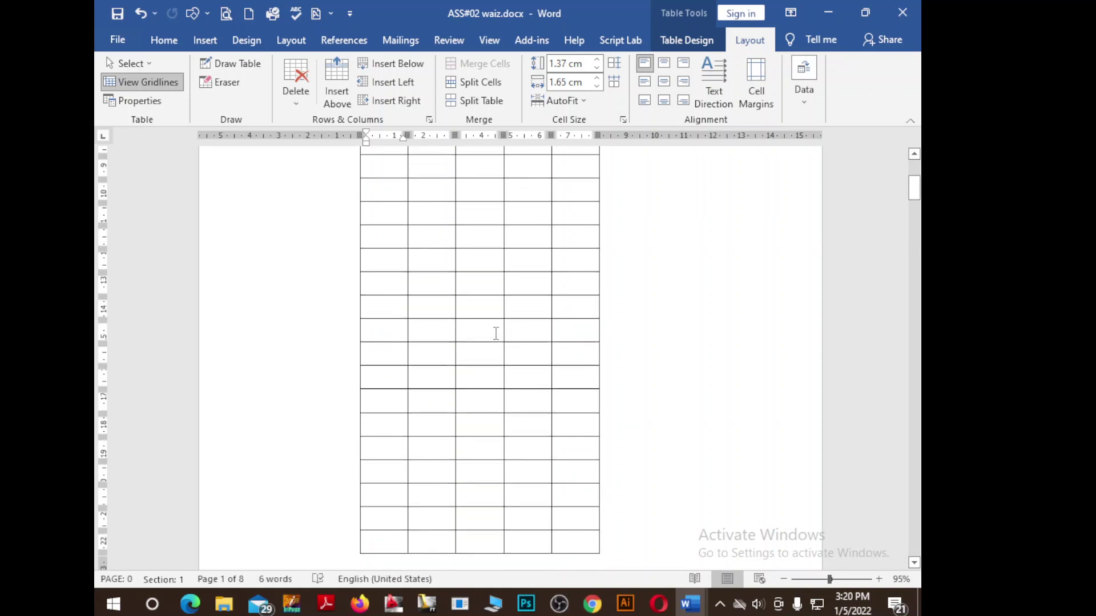
{"action": "key", "text": "ctrl+z"}
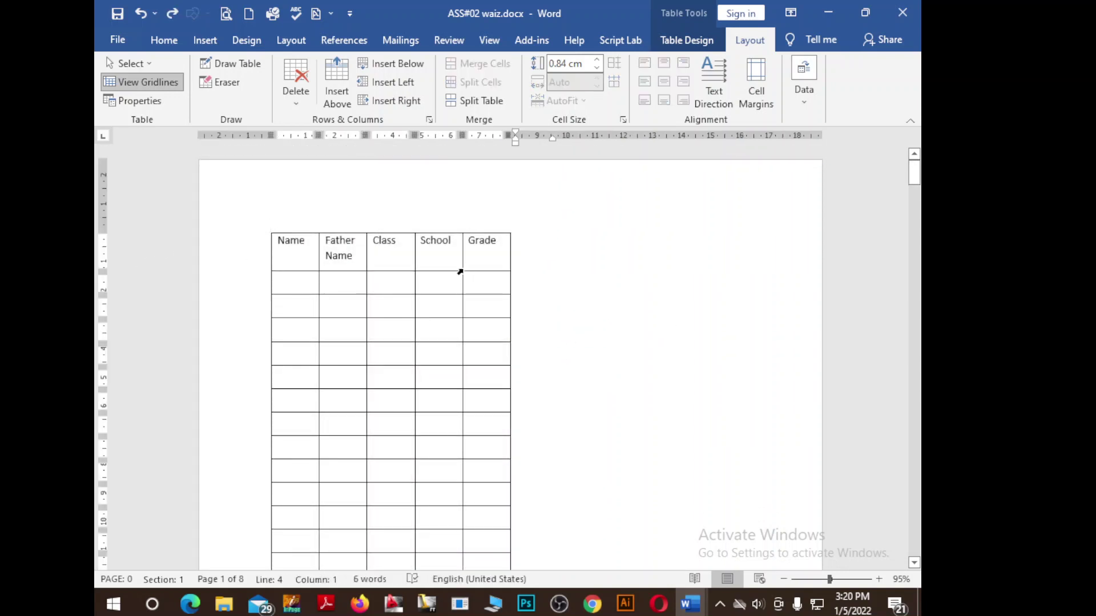
Click back into the table's third row and bring up the Table Design options.
{"action": "scroll", "coordinate": [417, 293], "scroll_direction": "down", "scroll_amount": 2}
{"action": "scroll", "coordinate": [420, 296], "scroll_direction": "down", "scroll_amount": 3}
{"action": "scroll", "coordinate": [421, 297], "scroll_direction": "down", "scroll_amount": 3}
{"action": "scroll", "coordinate": [423, 298], "scroll_direction": "down", "scroll_amount": 3}
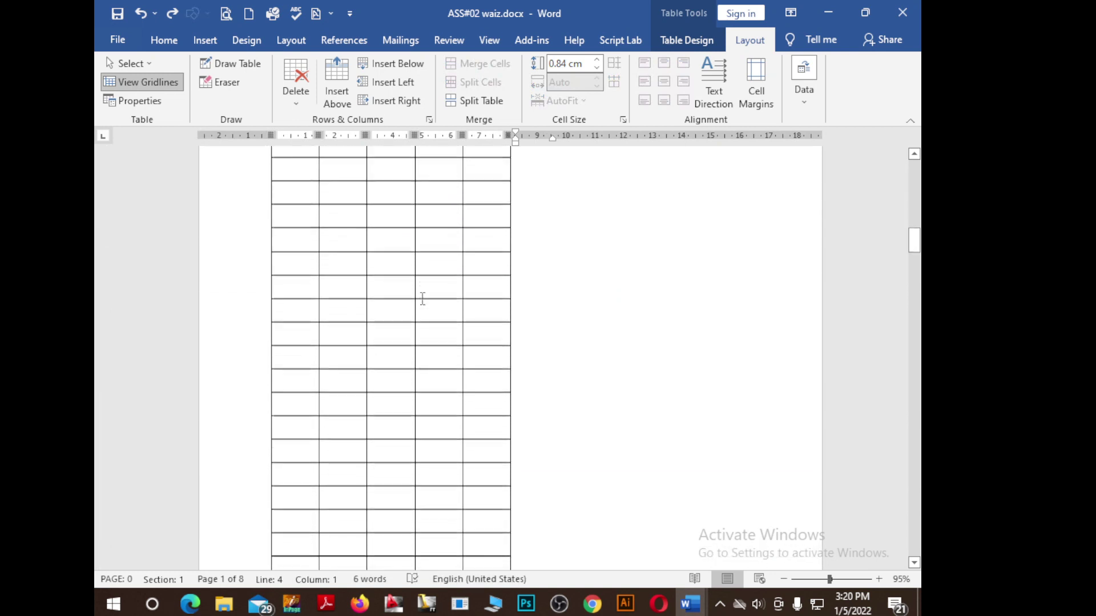
{"action": "scroll", "coordinate": [420, 302], "scroll_direction": "up", "scroll_amount": 5}
{"action": "scroll", "coordinate": [406, 313], "scroll_direction": "up", "scroll_amount": 3}
{"action": "scroll", "coordinate": [406, 313], "scroll_direction": "down", "scroll_amount": 8}
{"action": "scroll", "coordinate": [403, 315], "scroll_direction": "down", "scroll_amount": 5}
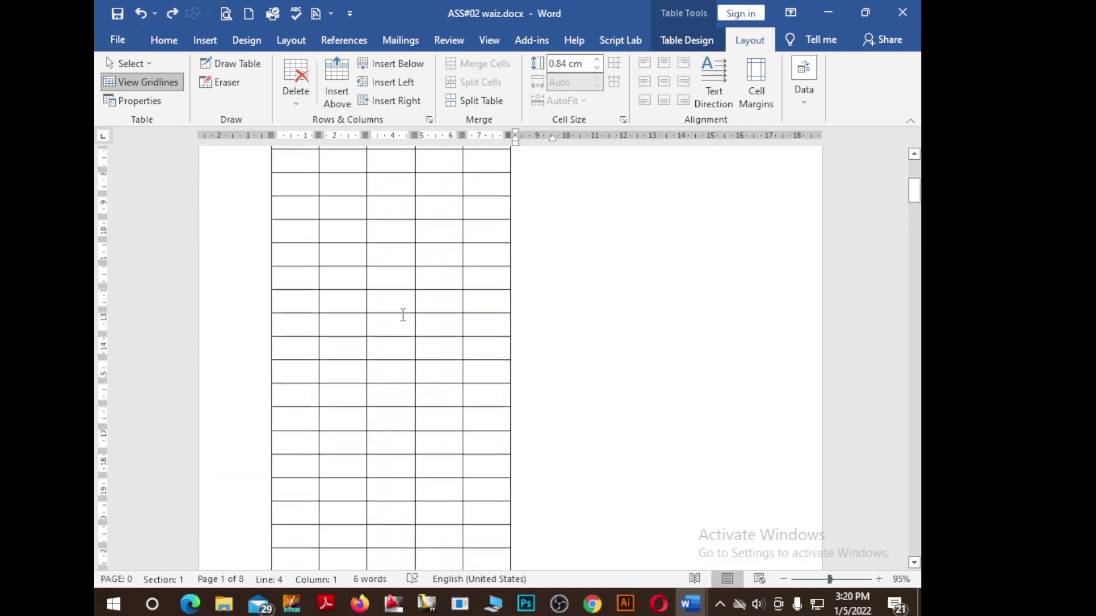
{"action": "scroll", "coordinate": [403, 315], "scroll_direction": "up", "scroll_amount": 5}
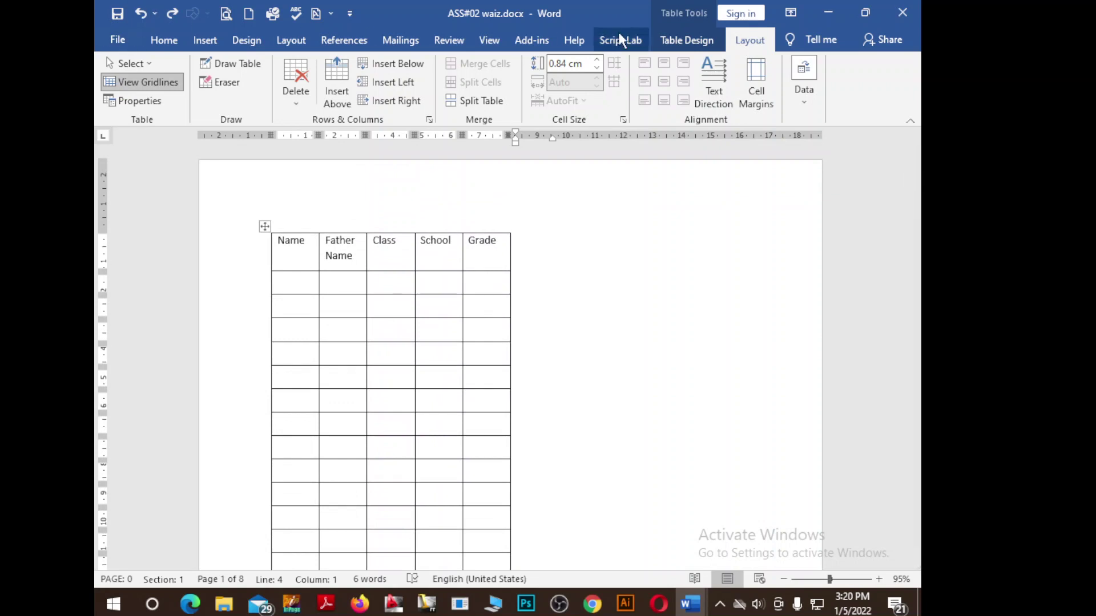
{"action": "left_click", "coordinate": [573, 263]}
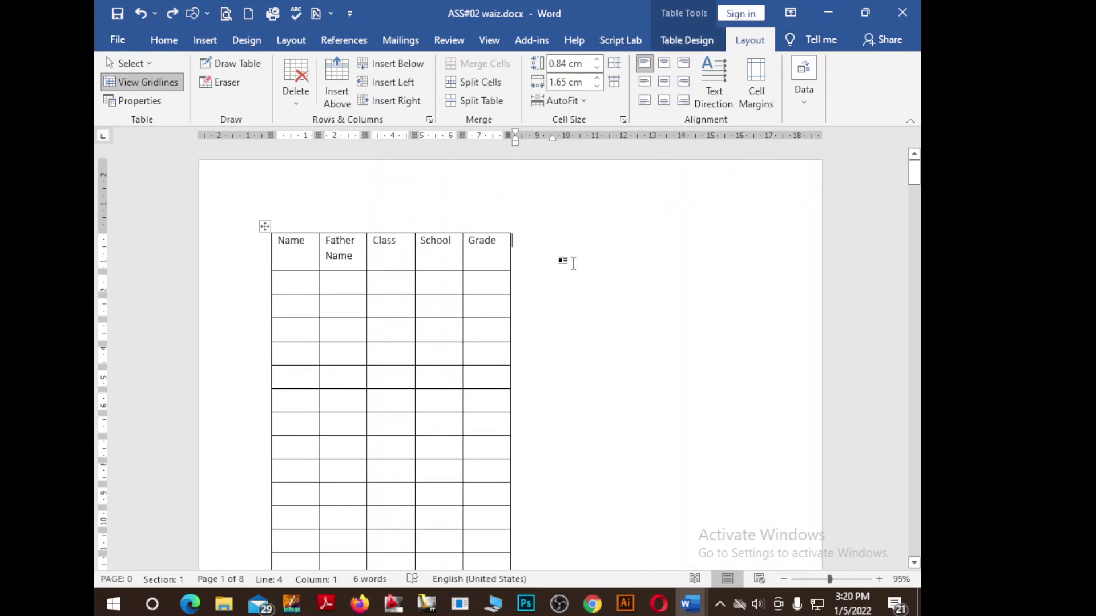
{"action": "left_click", "coordinate": [618, 351]}
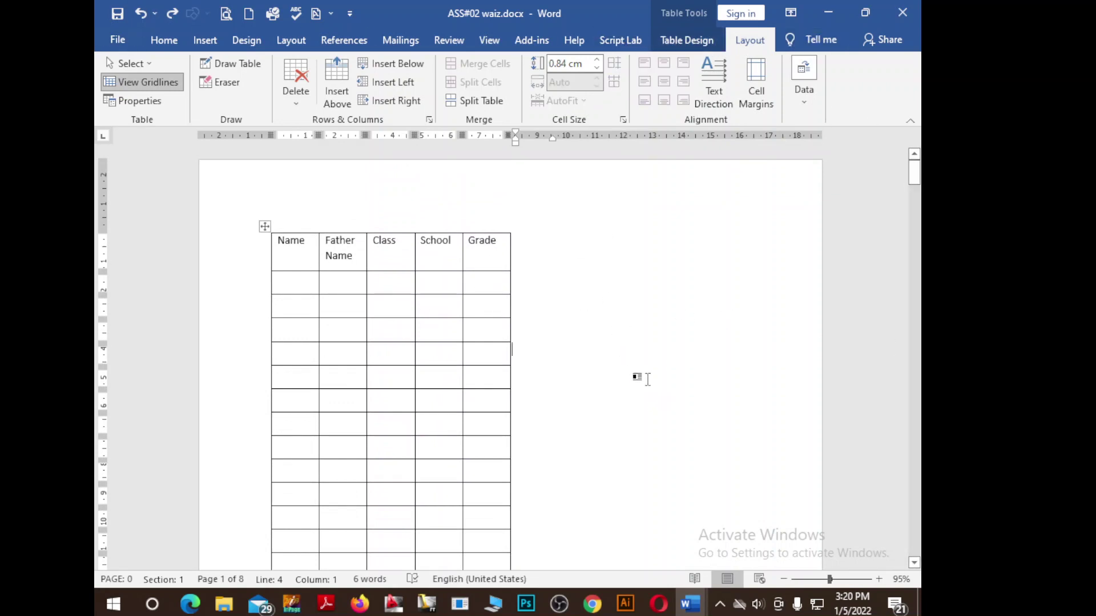
{"action": "left_click", "coordinate": [647, 379]}
{"action": "left_click", "coordinate": [572, 470]}
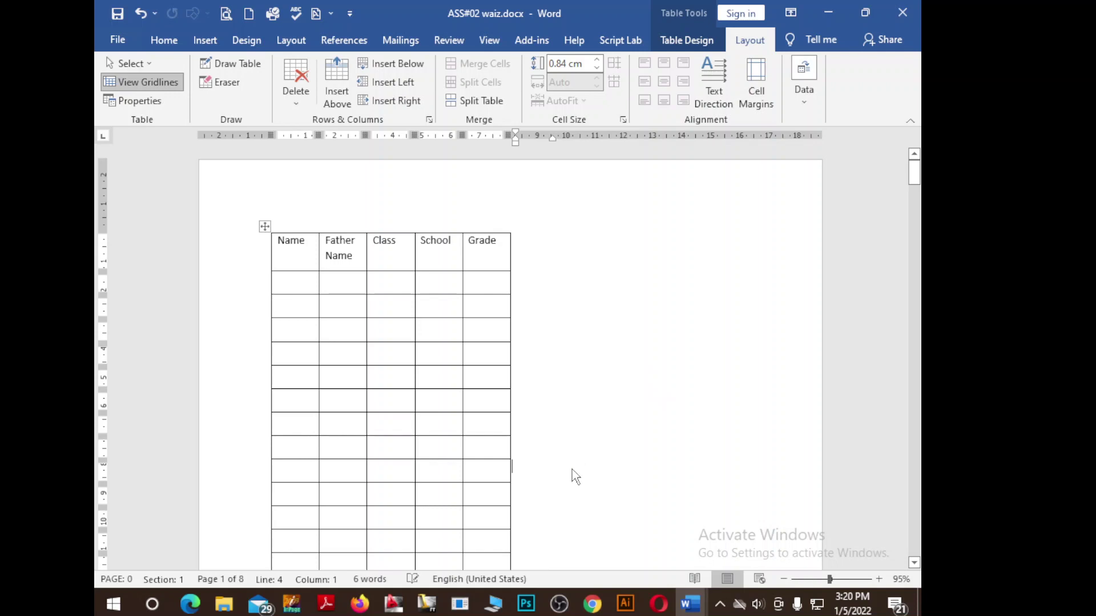
{"action": "left_click", "coordinate": [164, 40]}
{"action": "left_click", "coordinate": [297, 306]}
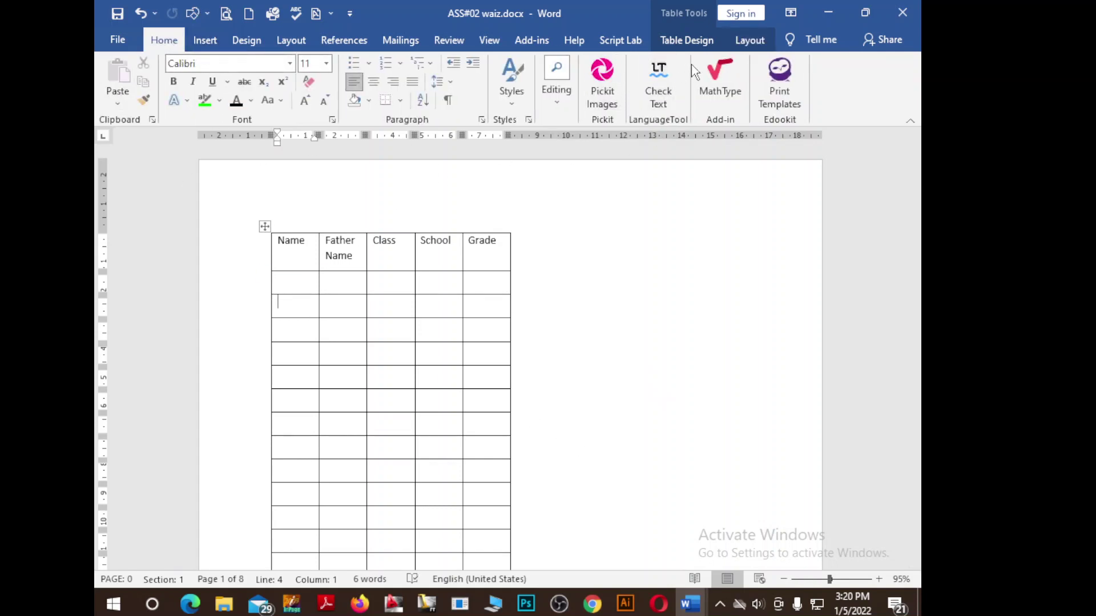
{"action": "left_click", "coordinate": [685, 42]}
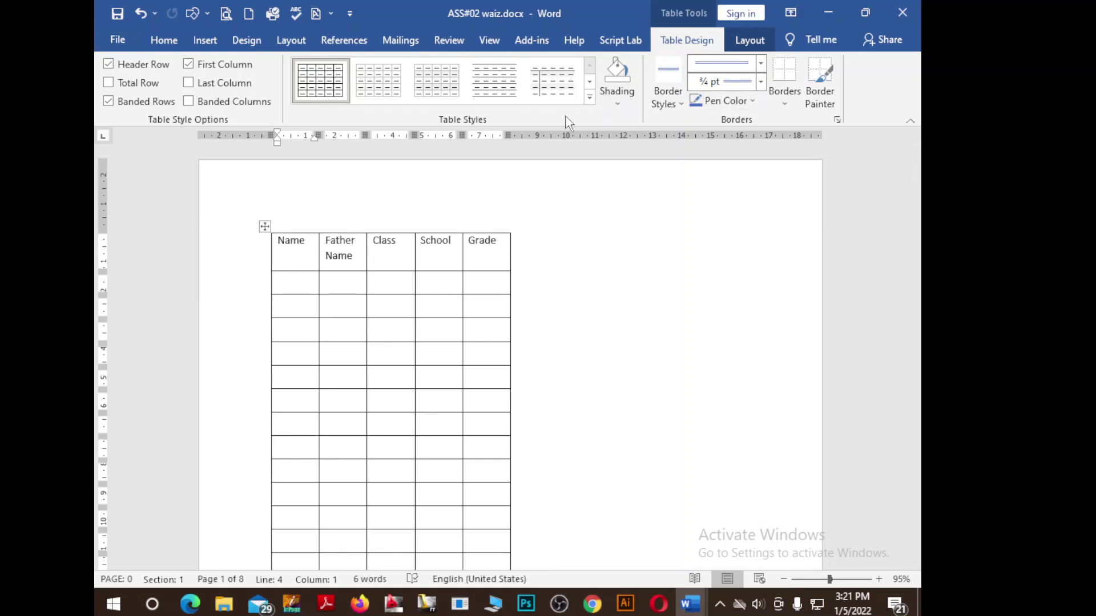
Try the orange Grid Table style, then apply the black grid style with banded rows.
{"action": "left_click", "coordinate": [589, 97]}
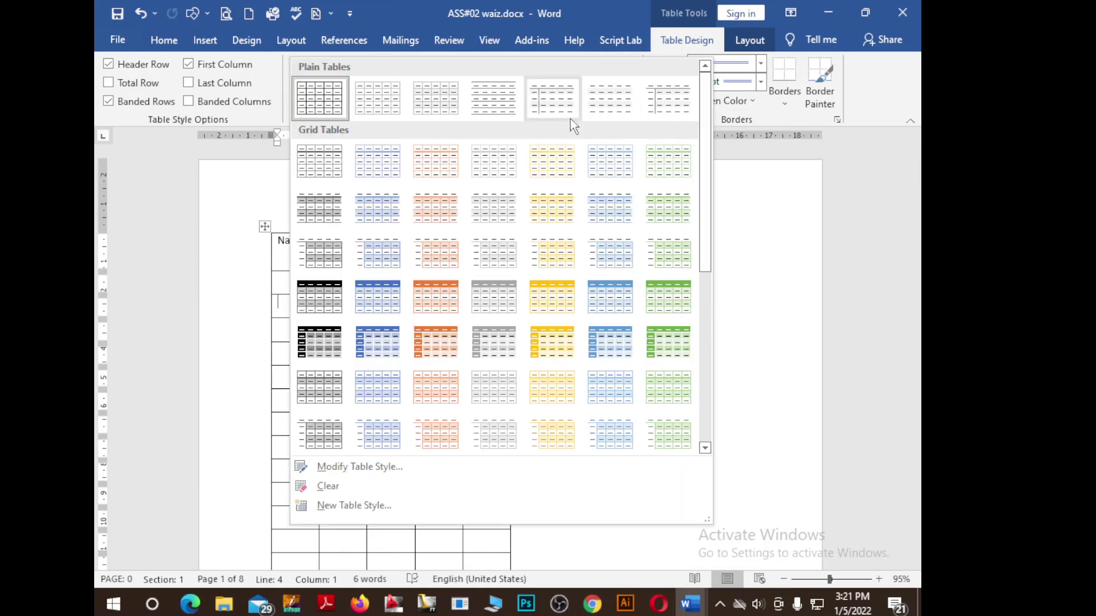
{"action": "left_click", "coordinate": [435, 309]}
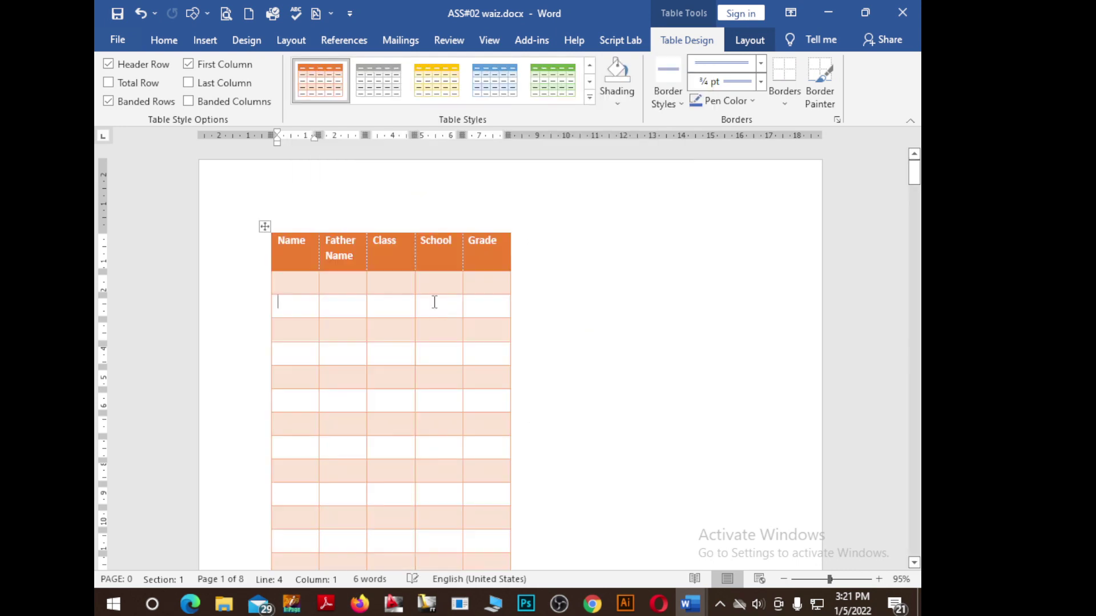
{"action": "left_click", "coordinate": [589, 98]}
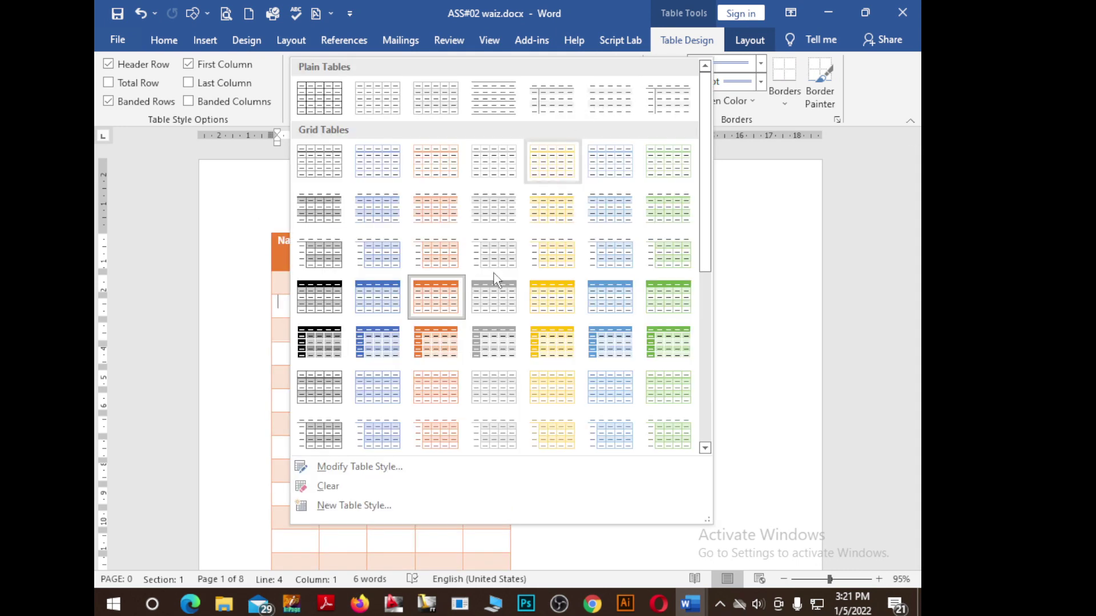
{"action": "left_click", "coordinate": [327, 332]}
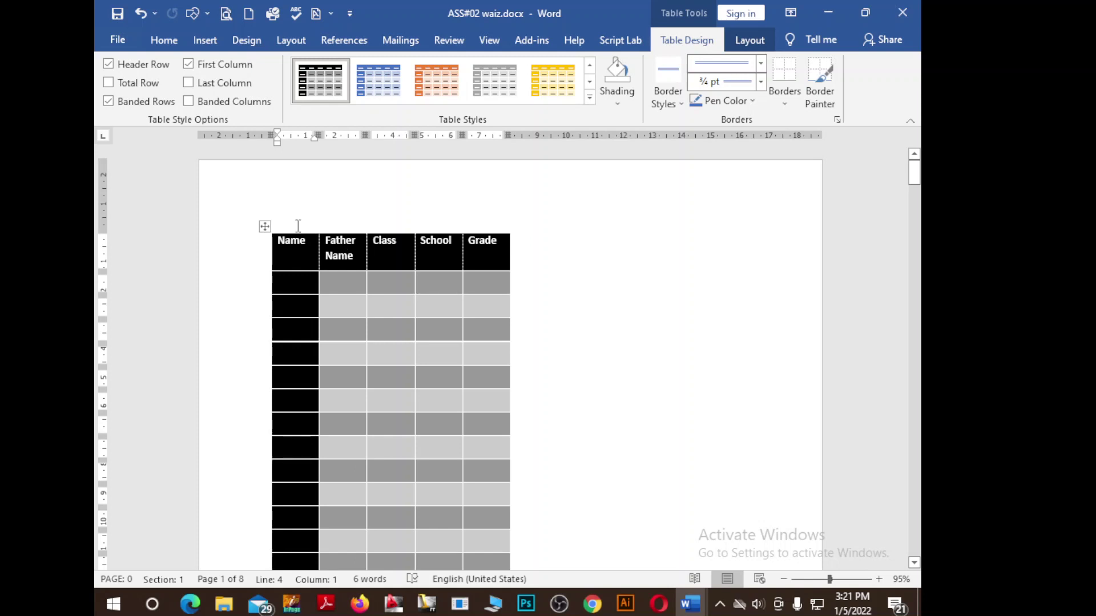
{"action": "left_click", "coordinate": [133, 66]}
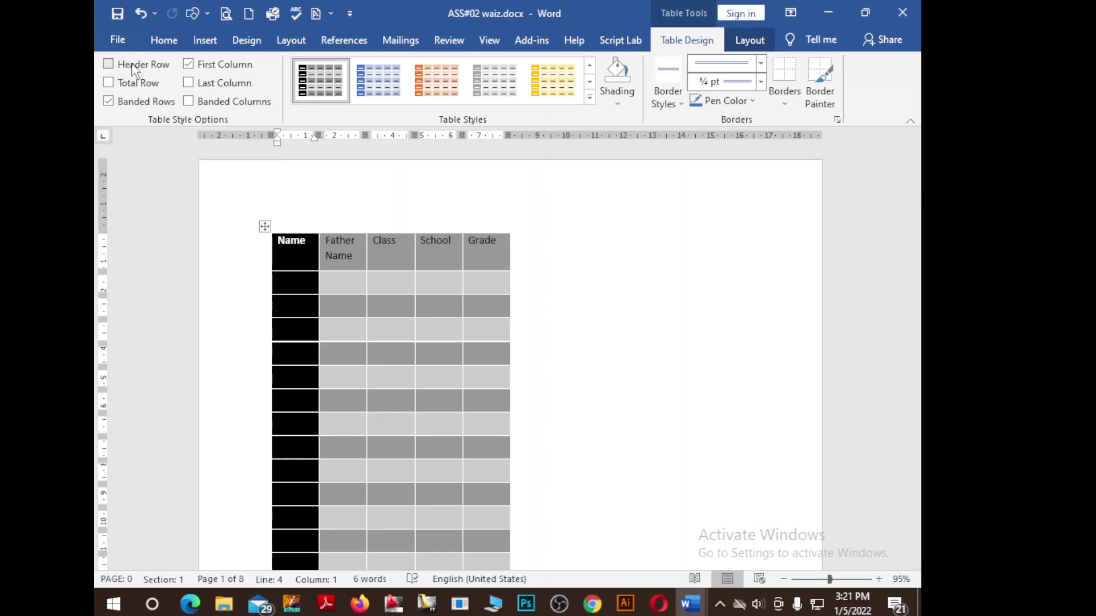
{"action": "left_click", "coordinate": [132, 66]}
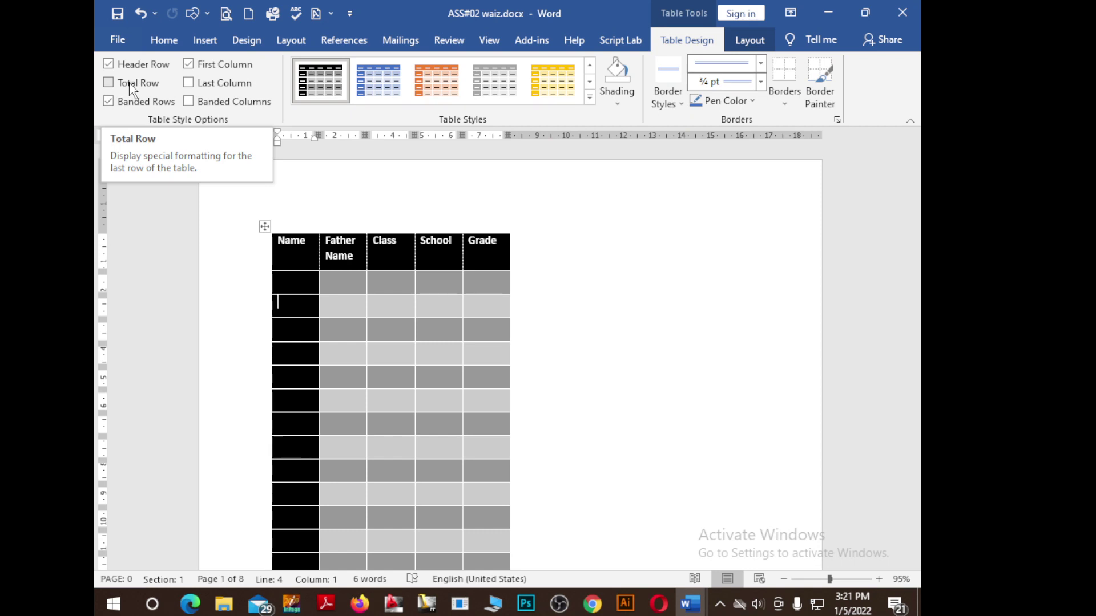
{"action": "left_click", "coordinate": [132, 86]}
{"action": "scroll", "coordinate": [367, 247], "scroll_direction": "down", "scroll_amount": 4}
{"action": "scroll", "coordinate": [367, 254], "scroll_direction": "down", "scroll_amount": 1}
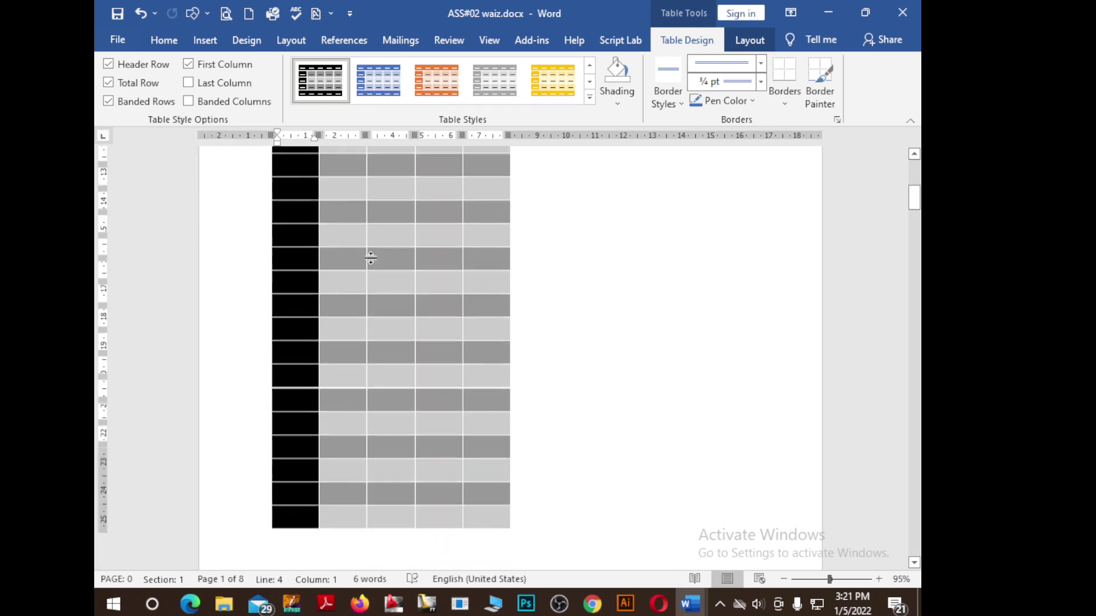
{"action": "scroll", "coordinate": [367, 262], "scroll_direction": "down", "scroll_amount": 2}
{"action": "scroll", "coordinate": [366, 260], "scroll_direction": "up", "scroll_amount": 5}
{"action": "scroll", "coordinate": [363, 258], "scroll_direction": "down", "scroll_amount": 2}
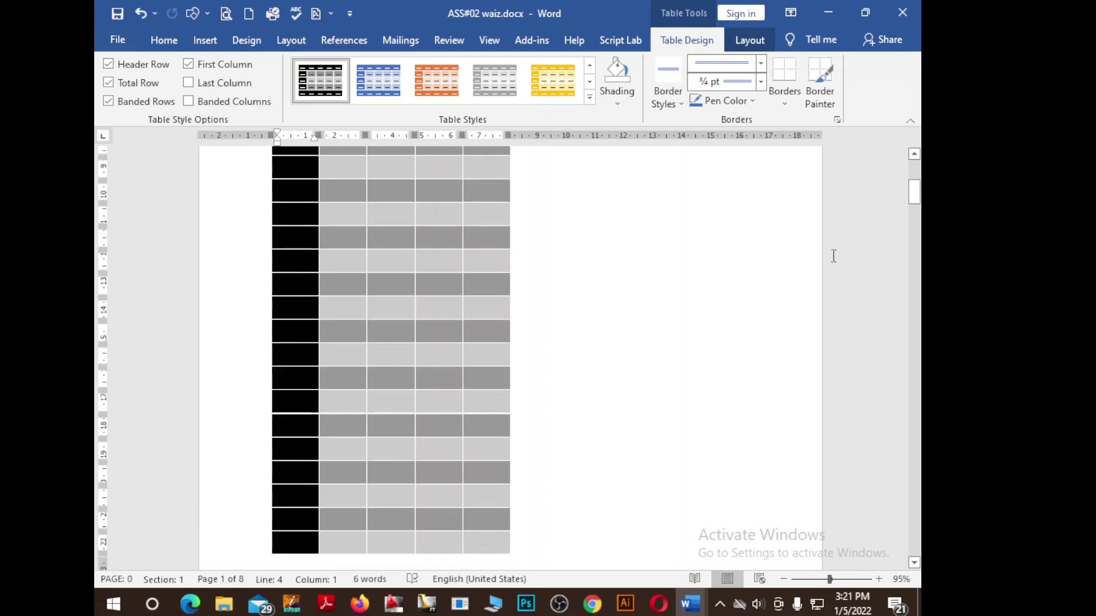
{"action": "left_click_drag", "start_coordinate": [915, 193], "coordinate": [914, 537]}
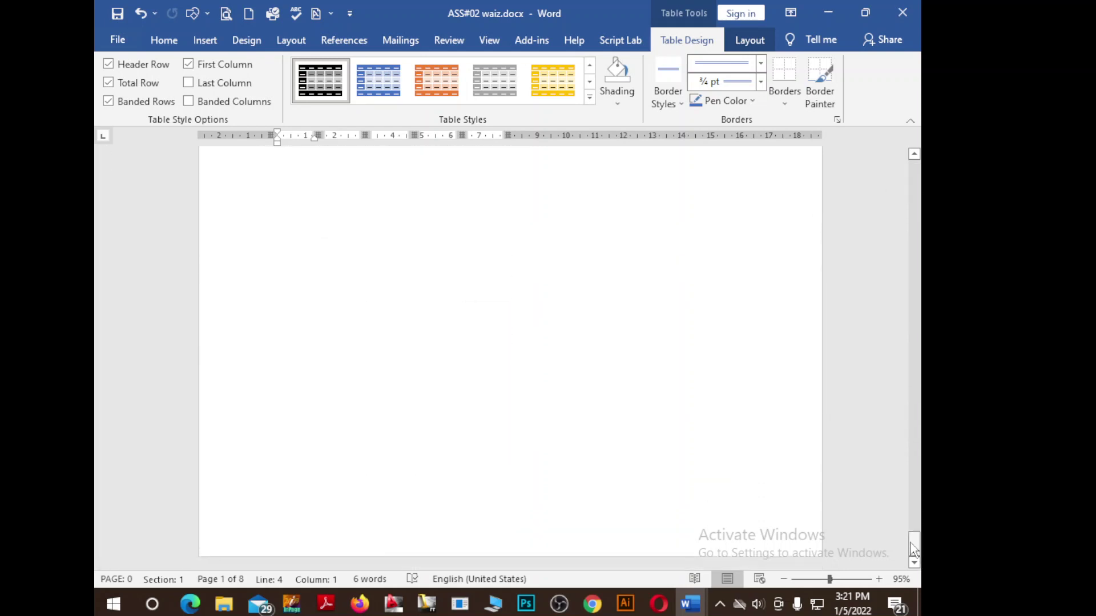
{"action": "scroll", "coordinate": [685, 433], "scroll_direction": "up", "scroll_amount": 5}
{"action": "scroll", "coordinate": [687, 431], "scroll_direction": "up", "scroll_amount": 1}
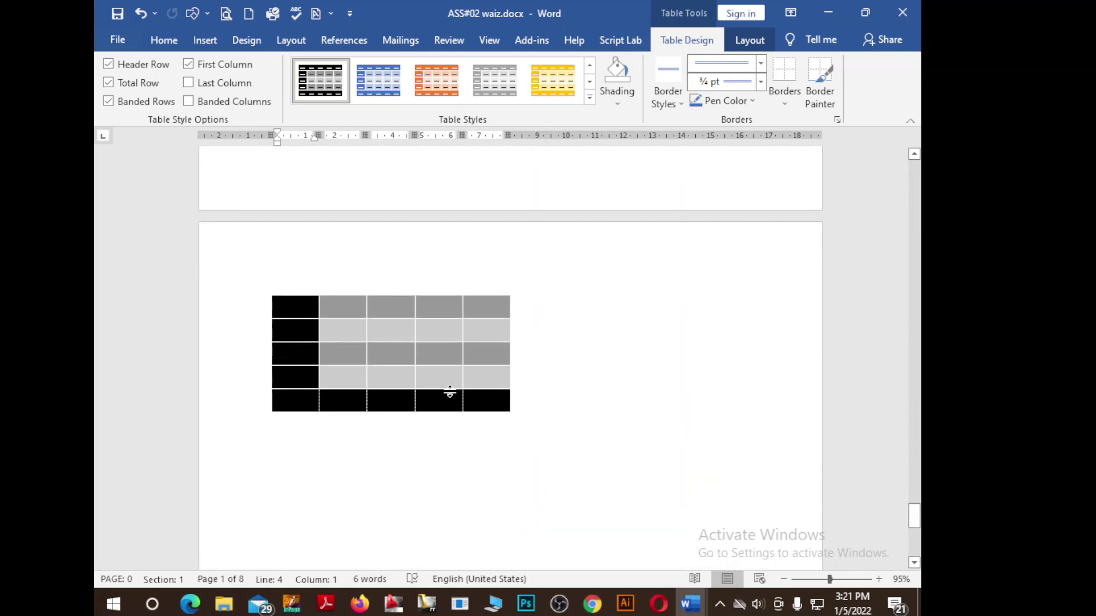
{"action": "left_click", "coordinate": [125, 86]}
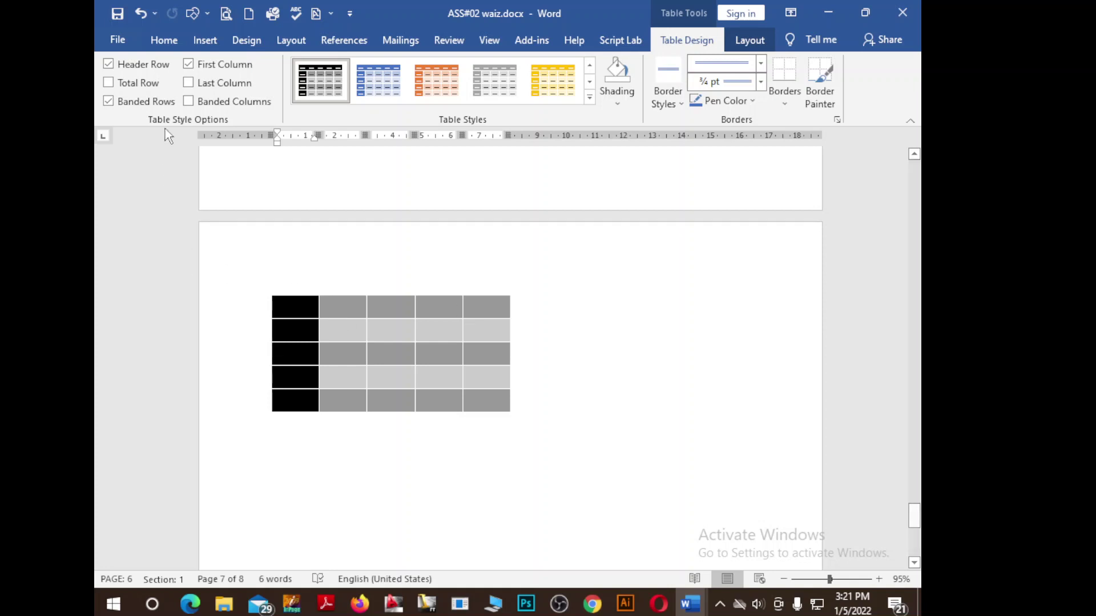
{"action": "left_click", "coordinate": [152, 102]}
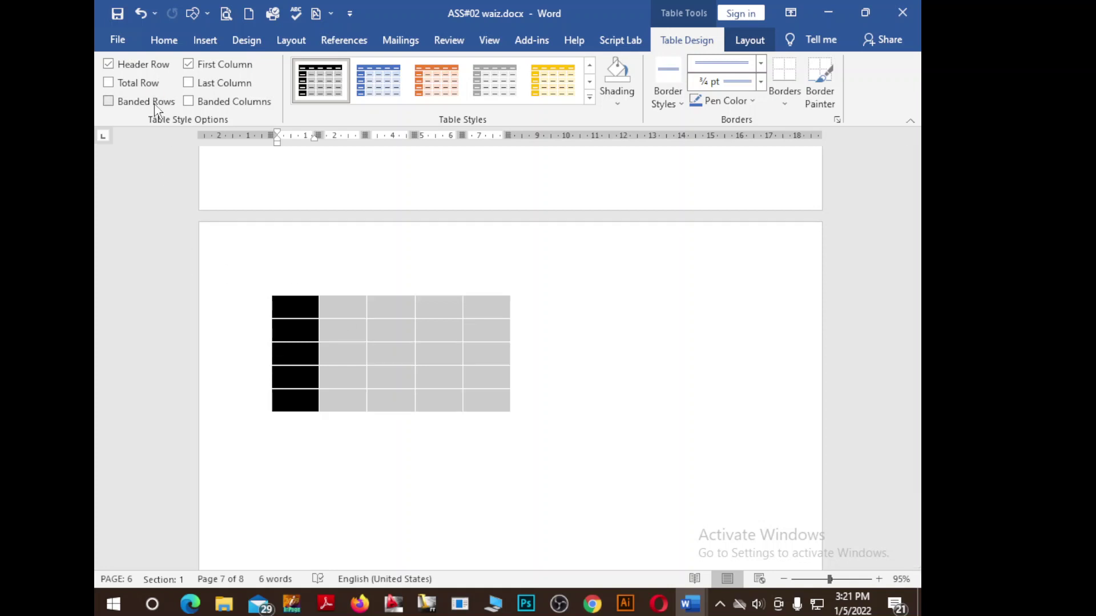
{"action": "left_click", "coordinate": [154, 103]}
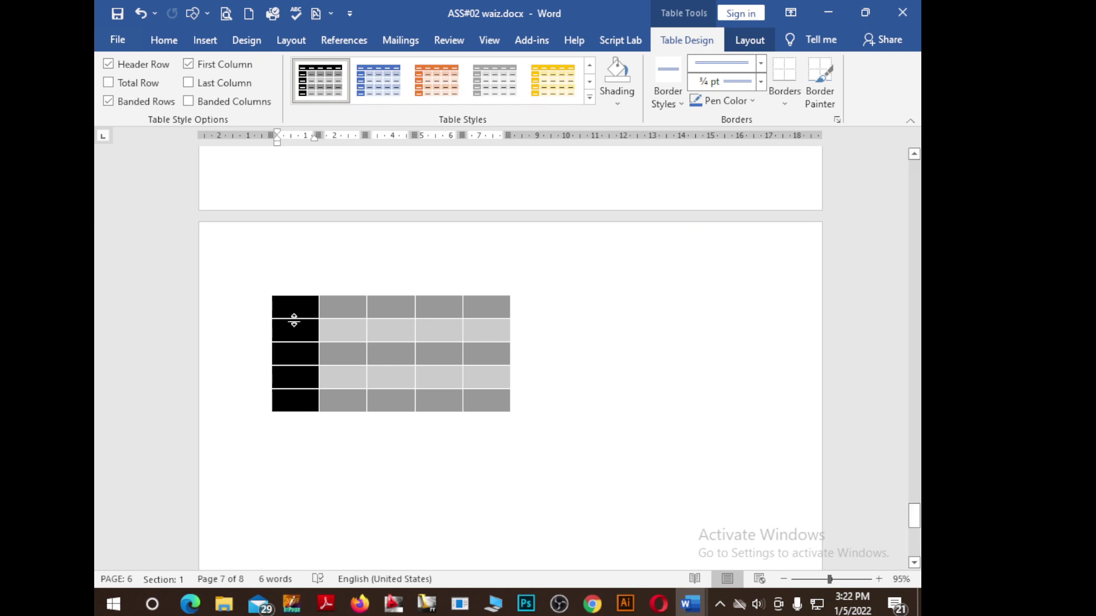
{"action": "left_click", "coordinate": [190, 66]}
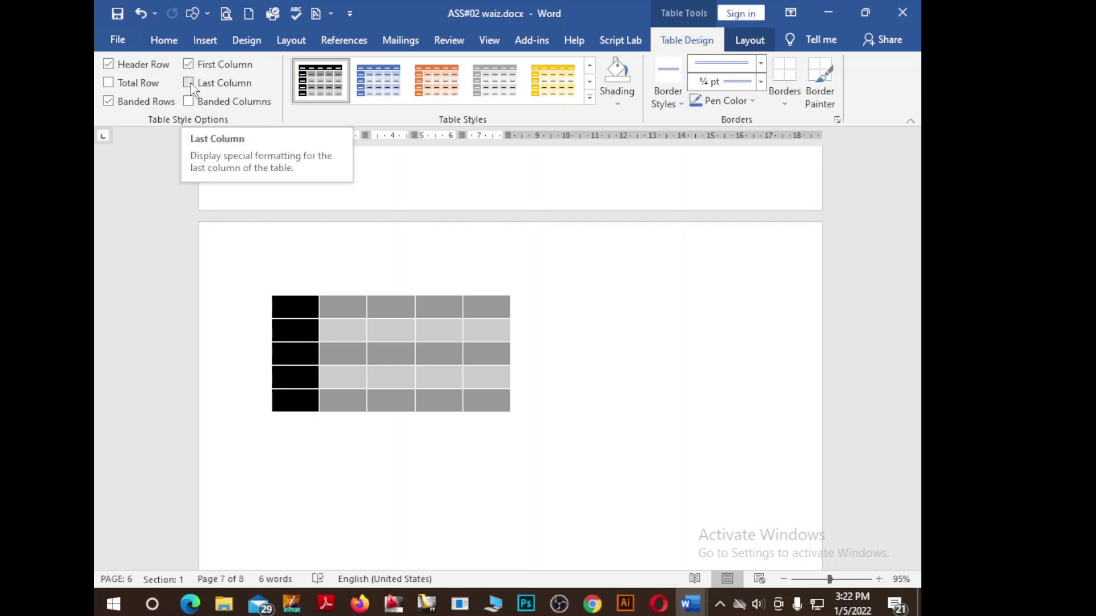
{"action": "left_click", "coordinate": [191, 85]}
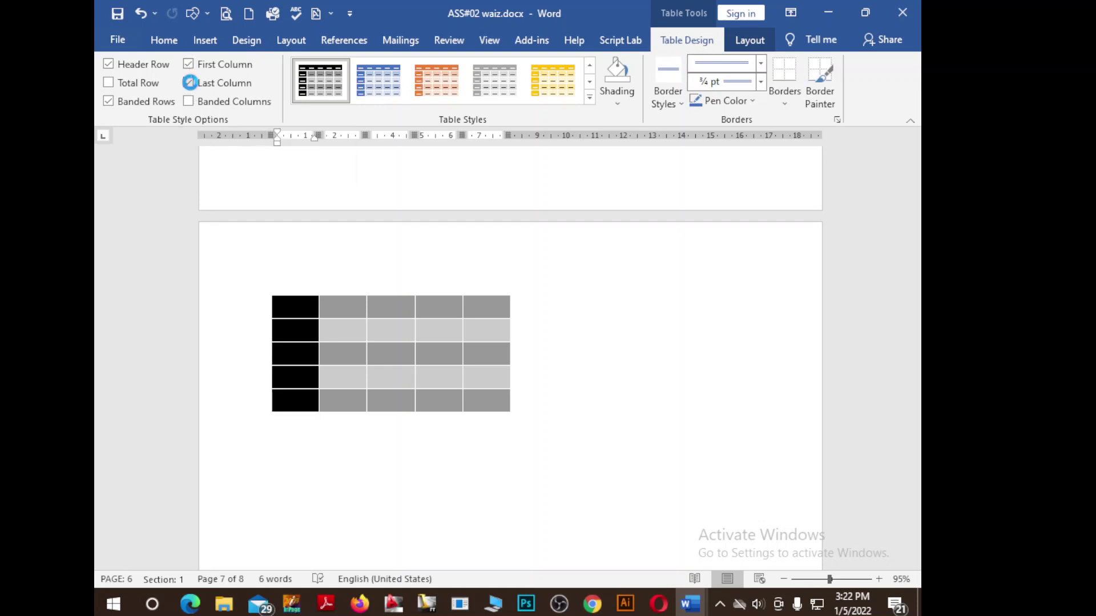
{"action": "left_click", "coordinate": [191, 86]}
{"action": "left_click", "coordinate": [189, 102]}
{"action": "left_click", "coordinate": [190, 101]}
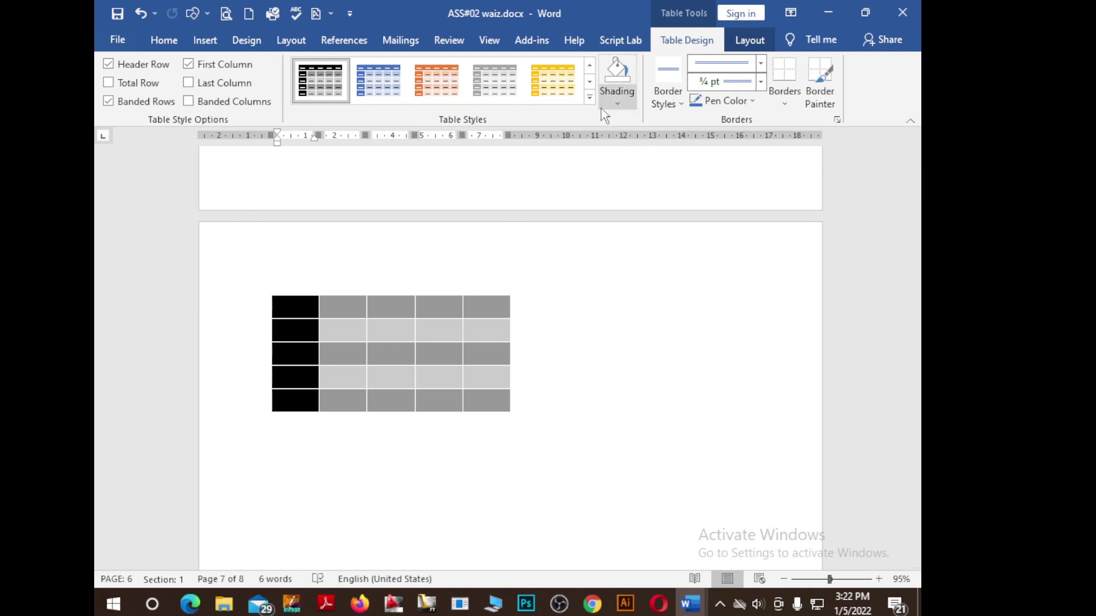
Try light orange shading on a cell, then shade the first cell under Name yellow.
{"action": "left_click", "coordinate": [615, 107]}
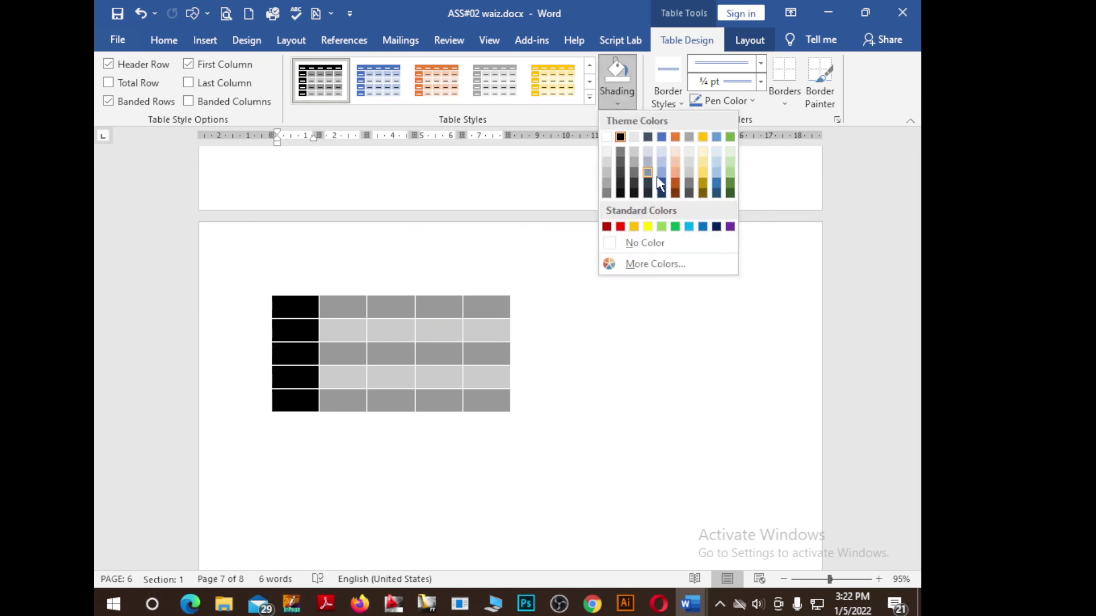
{"action": "left_click", "coordinate": [673, 170]}
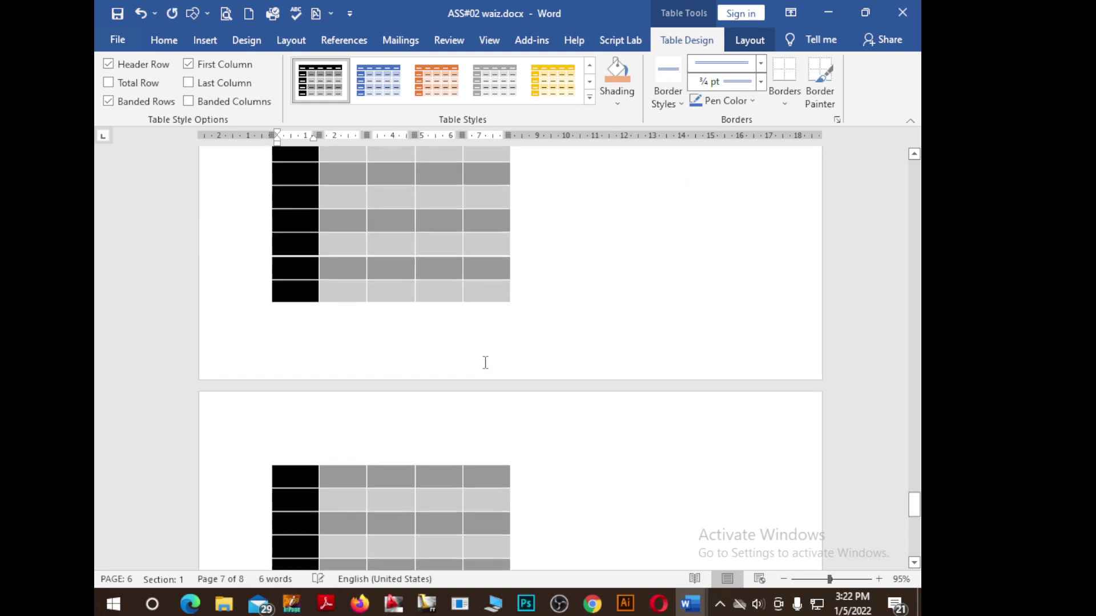
{"action": "scroll", "coordinate": [485, 363], "scroll_direction": "up", "scroll_amount": 5}
{"action": "scroll", "coordinate": [485, 359], "scroll_direction": "up", "scroll_amount": 5}
{"action": "scroll", "coordinate": [487, 357], "scroll_direction": "up", "scroll_amount": 5}
{"action": "scroll", "coordinate": [487, 355], "scroll_direction": "up", "scroll_amount": 5}
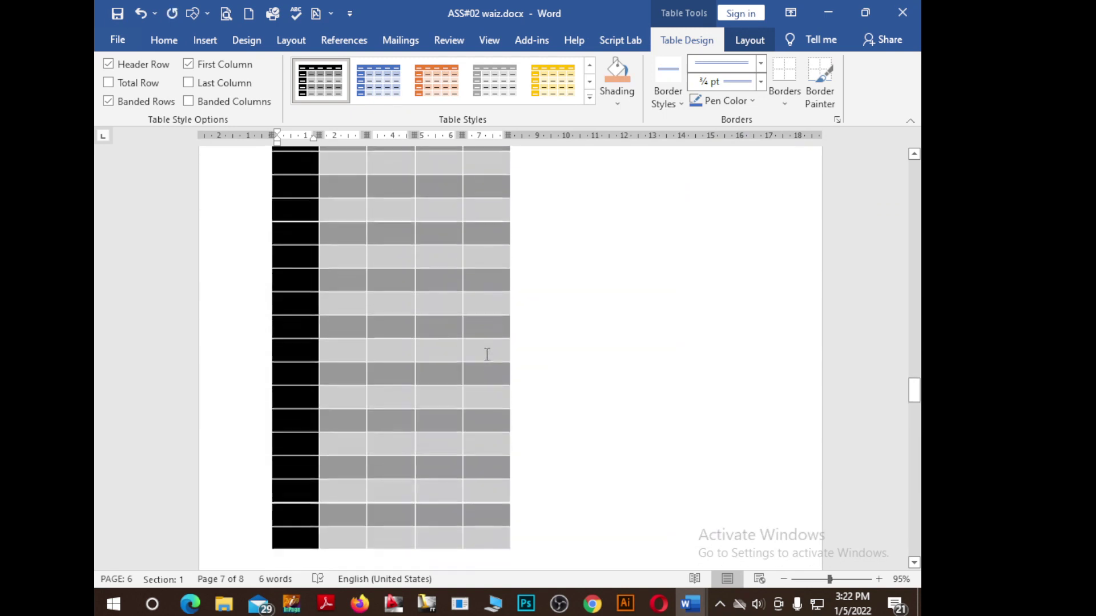
{"action": "scroll", "coordinate": [487, 355], "scroll_direction": "up", "scroll_amount": 5}
{"action": "scroll", "coordinate": [488, 353], "scroll_direction": "up", "scroll_amount": 5}
{"action": "scroll", "coordinate": [490, 352], "scroll_direction": "up", "scroll_amount": 5}
{"action": "scroll", "coordinate": [491, 350], "scroll_direction": "up", "scroll_amount": 5}
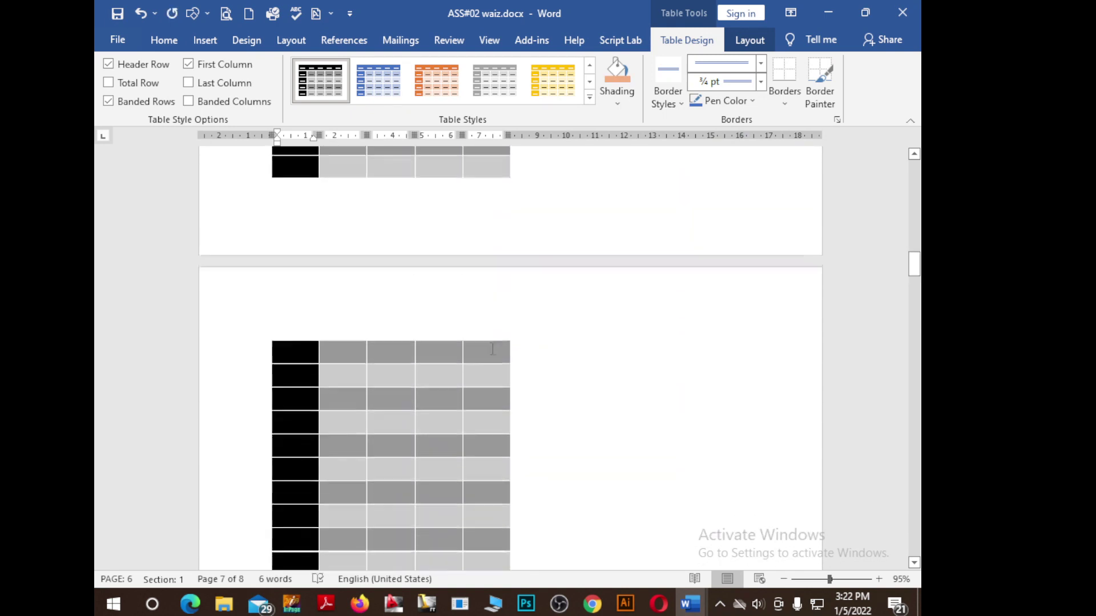
{"action": "scroll", "coordinate": [492, 350], "scroll_direction": "up", "scroll_amount": 5}
{"action": "scroll", "coordinate": [491, 350], "scroll_direction": "up", "scroll_amount": 5}
{"action": "scroll", "coordinate": [489, 350], "scroll_direction": "up", "scroll_amount": 5}
{"action": "scroll", "coordinate": [480, 346], "scroll_direction": "up", "scroll_amount": 2}
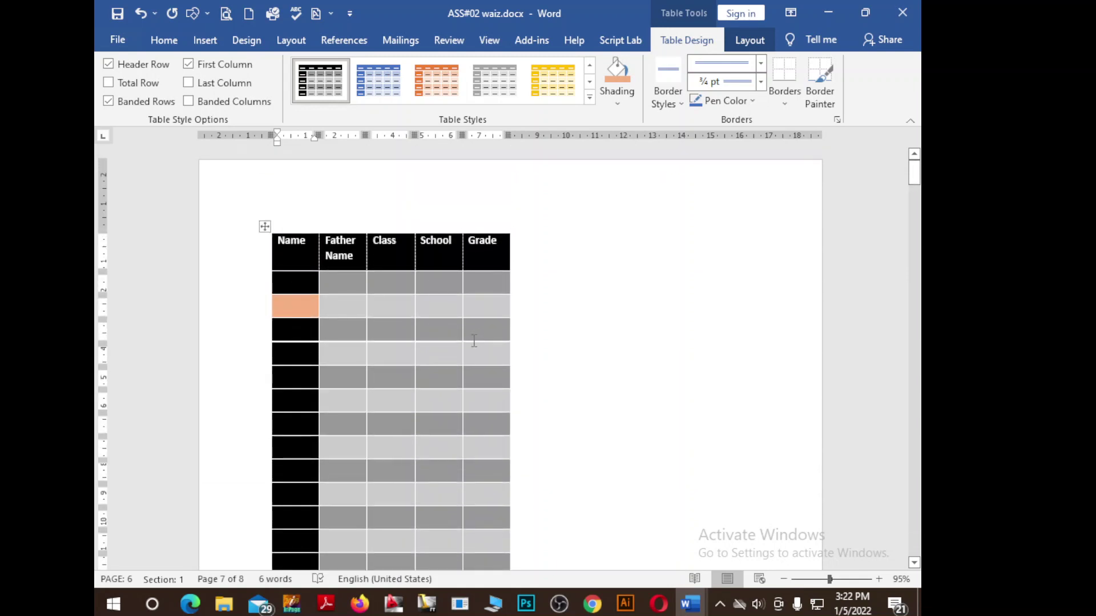
{"action": "left_click", "coordinate": [293, 281]}
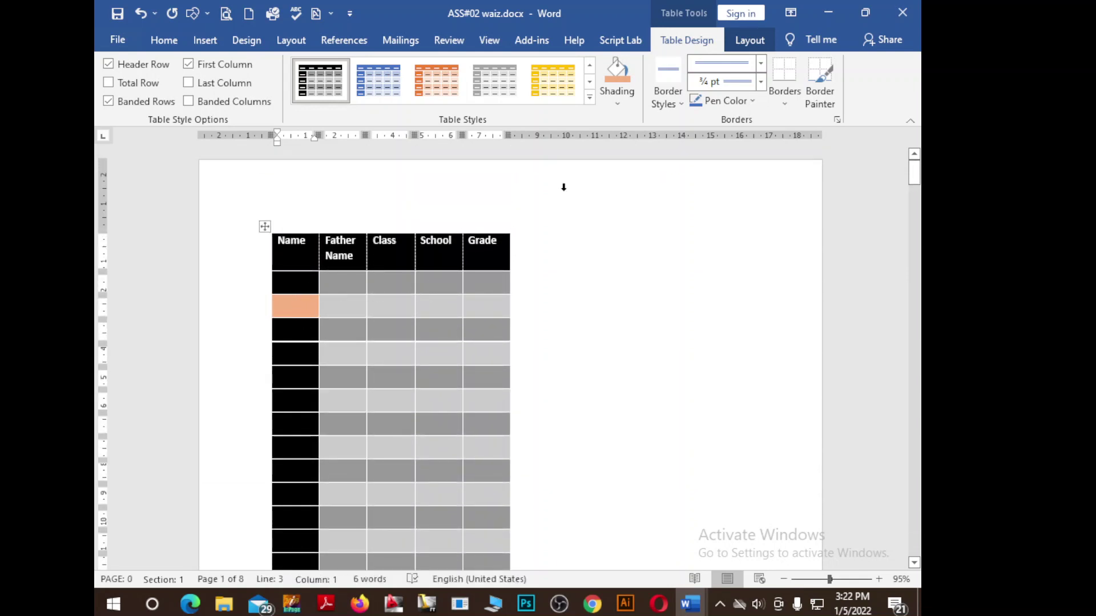
{"action": "left_click", "coordinate": [624, 111]}
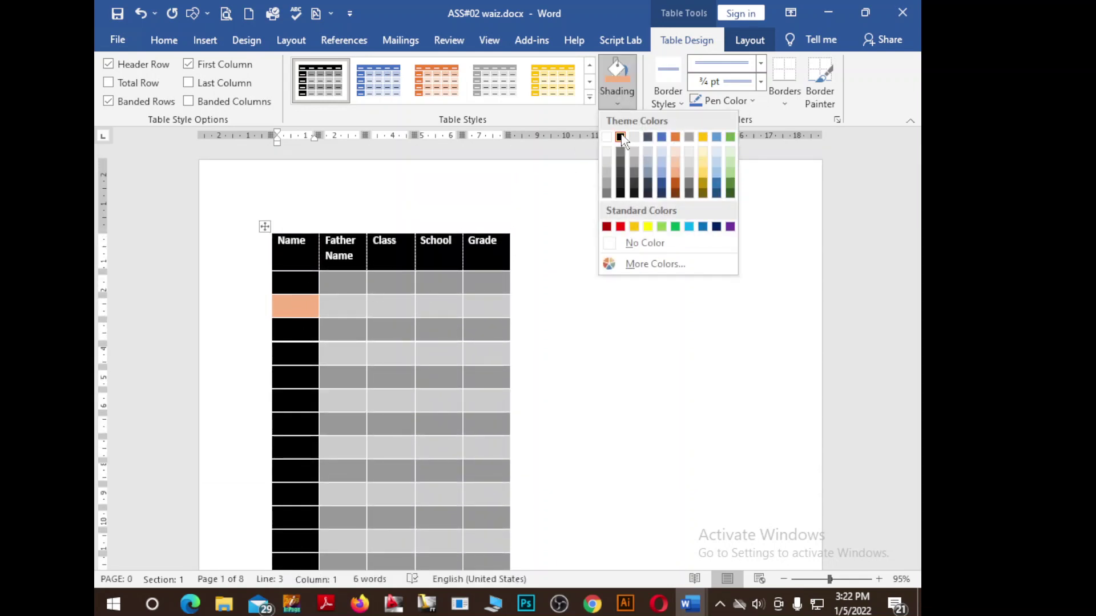
{"action": "left_click", "coordinate": [649, 226]}
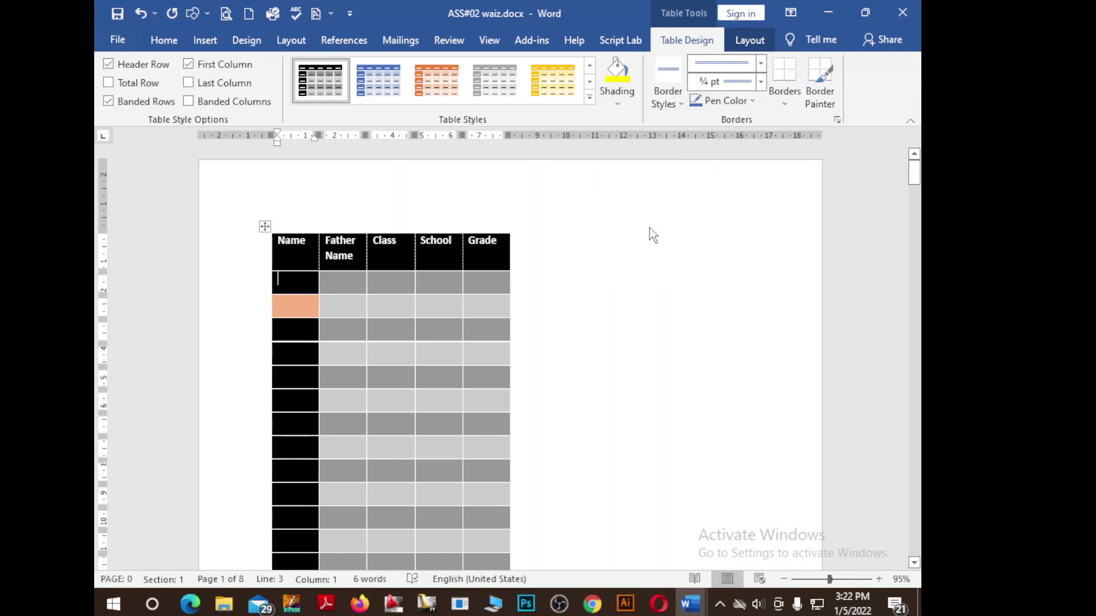
Shade the entire table light gold, then change the fill to dark gold.
{"action": "left_click", "coordinate": [264, 227]}
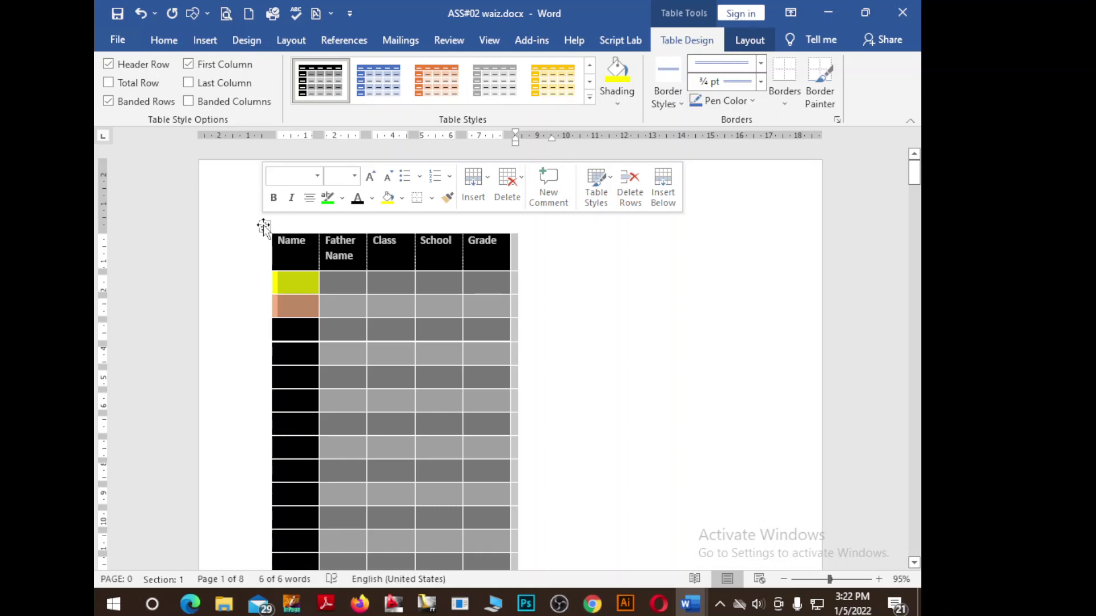
{"action": "left_click", "coordinate": [617, 104]}
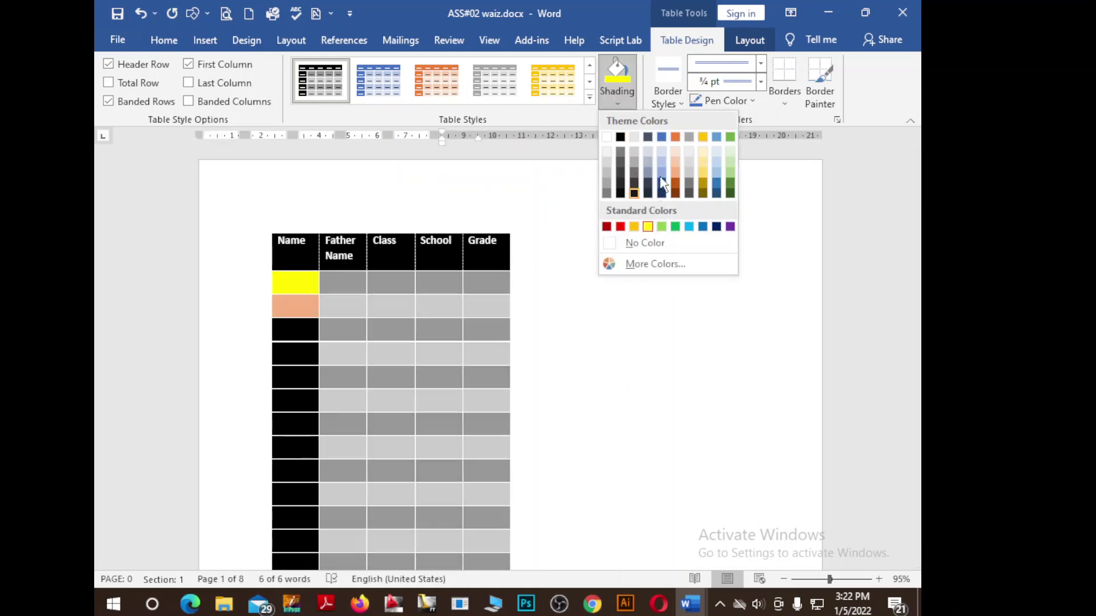
{"action": "left_click", "coordinate": [703, 170]}
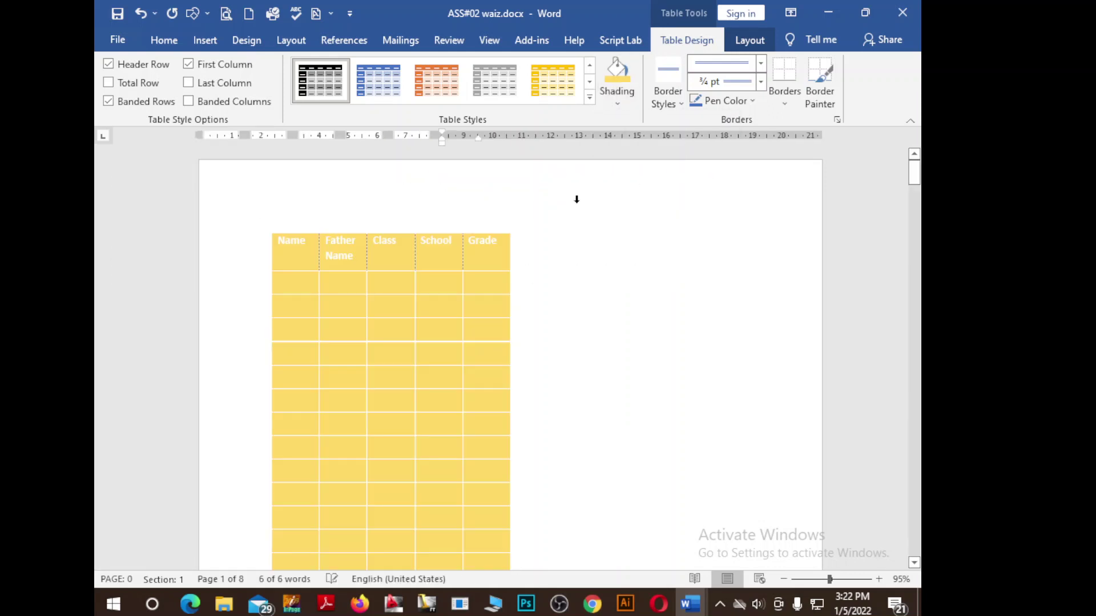
{"action": "left_click", "coordinate": [617, 102]}
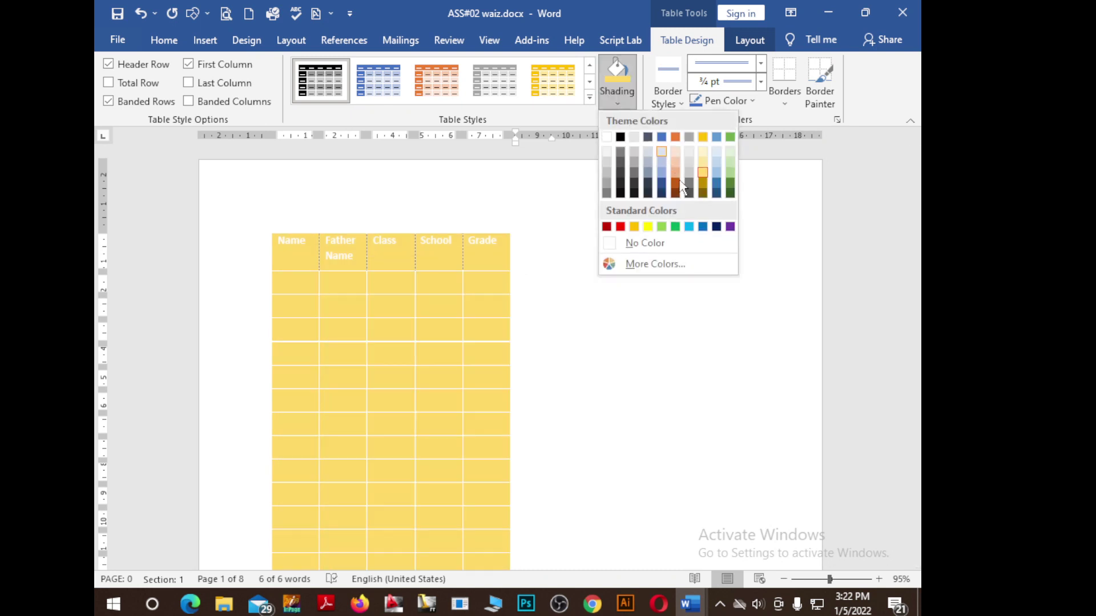
{"action": "left_click", "coordinate": [703, 192]}
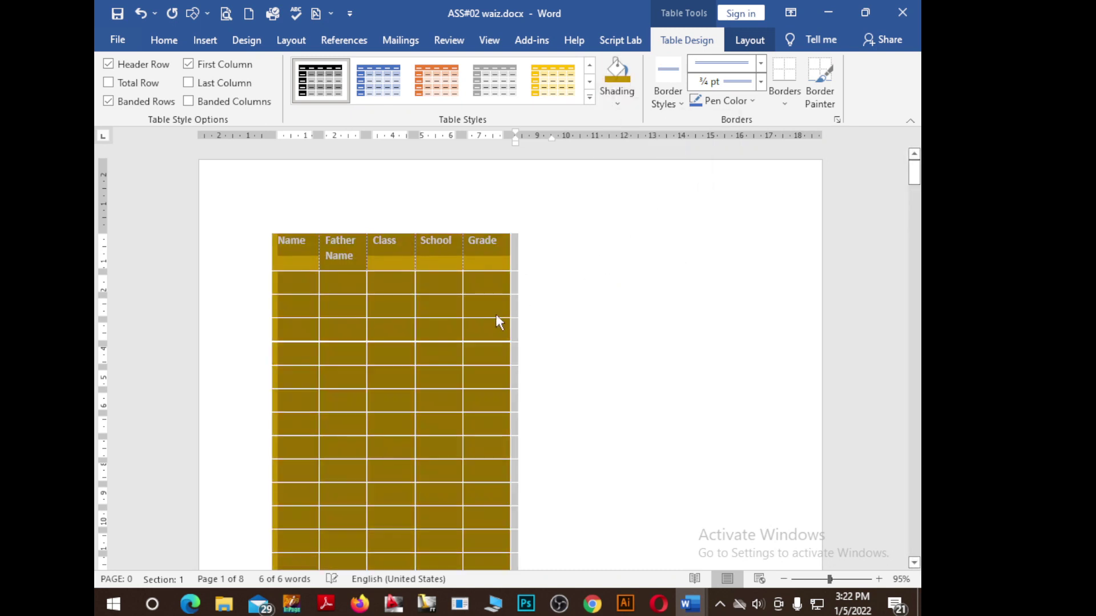
{"action": "left_click", "coordinate": [445, 317]}
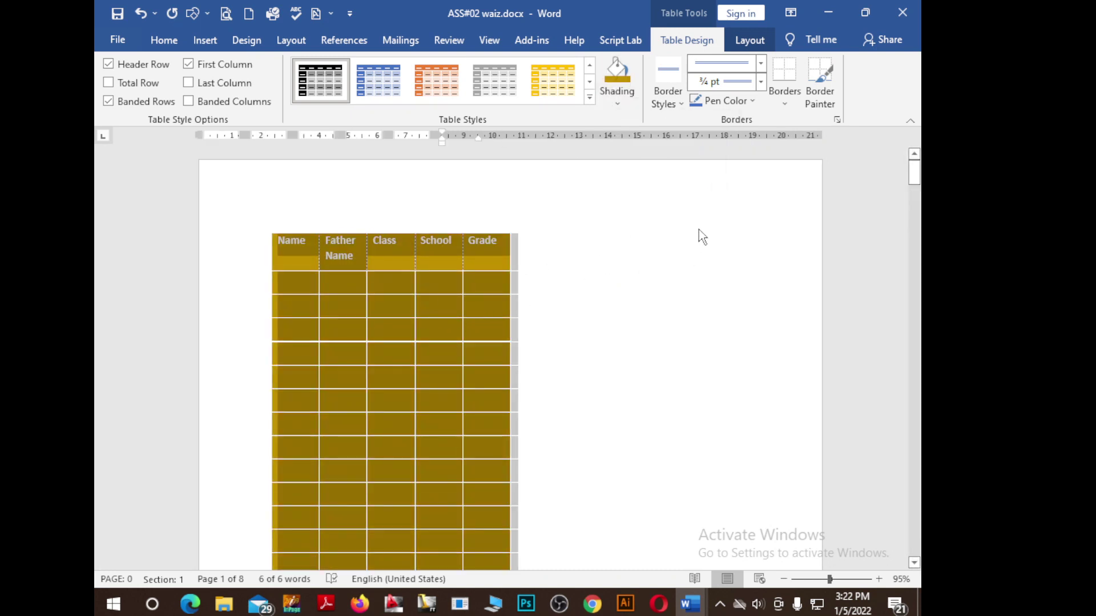
{"action": "left_click", "coordinate": [445, 313]}
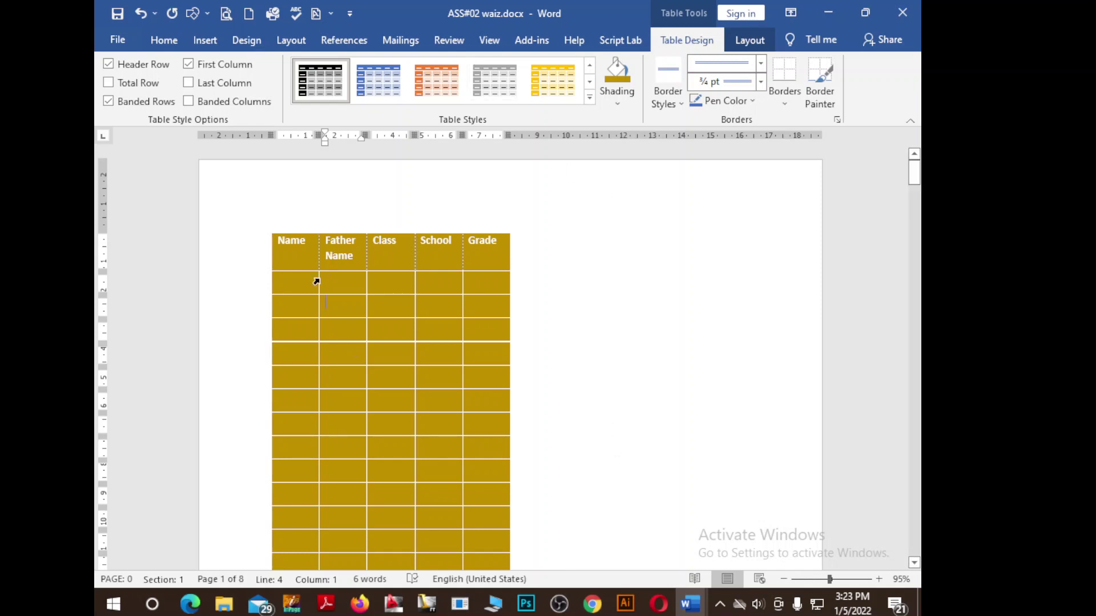
Select the first three columns of rows 2–4 and browse the border styles.
{"action": "left_click_drag", "start_coordinate": [296, 282], "coordinate": [473, 324]}
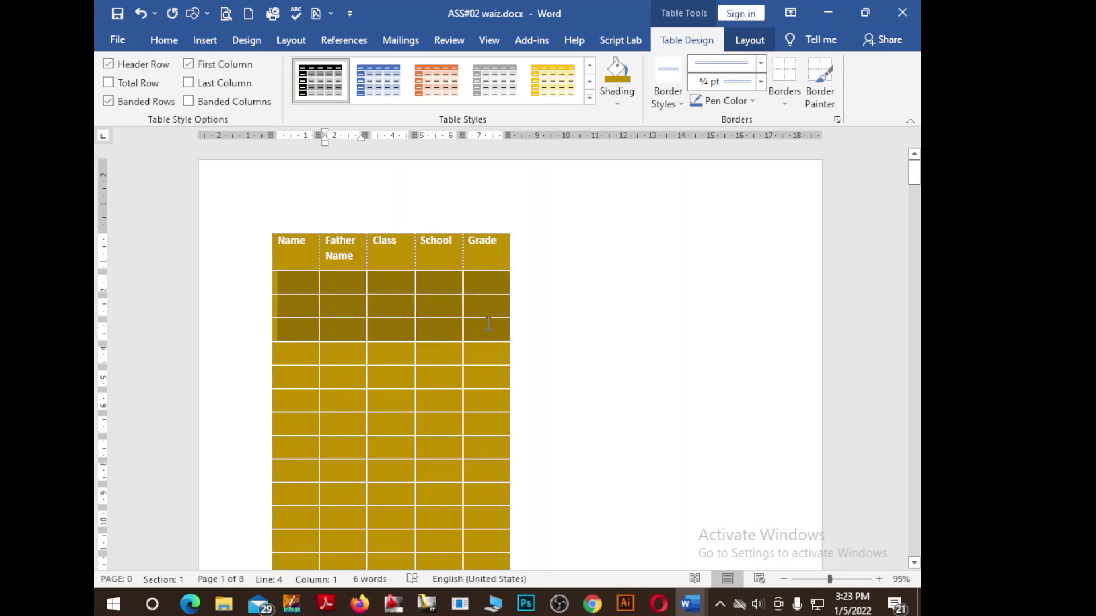
{"action": "left_click", "coordinate": [300, 283]}
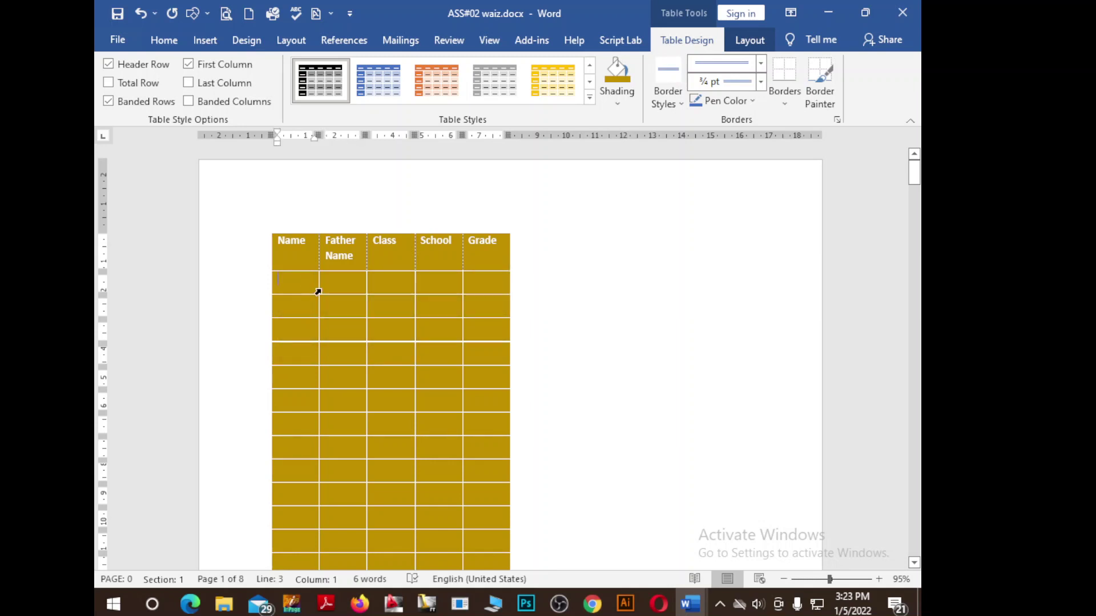
{"action": "left_click_drag", "start_coordinate": [288, 281], "coordinate": [377, 341]}
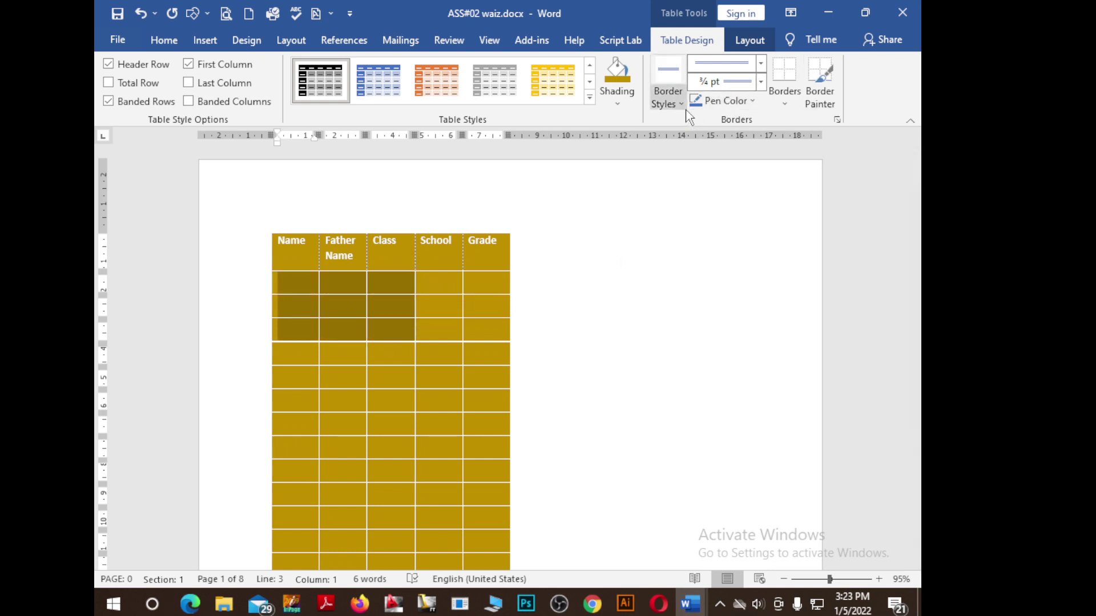
{"action": "left_click", "coordinate": [668, 98]}
{"action": "left_click", "coordinate": [539, 200]}
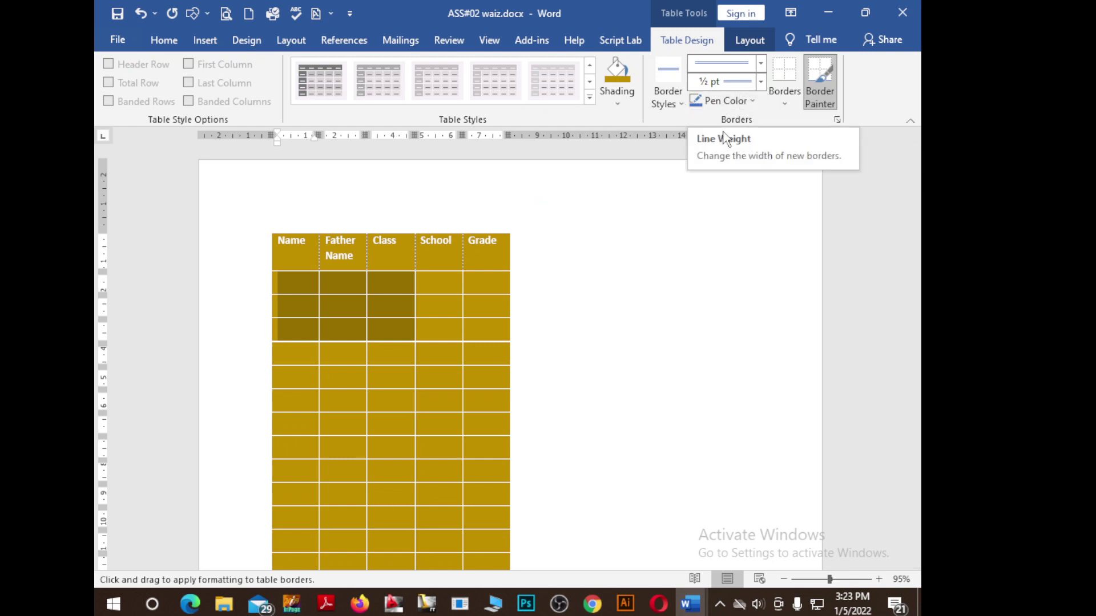
Give the selected cells All Borders with a chosen pen colour at 1½ pt weight.
{"action": "left_click", "coordinate": [753, 101]}
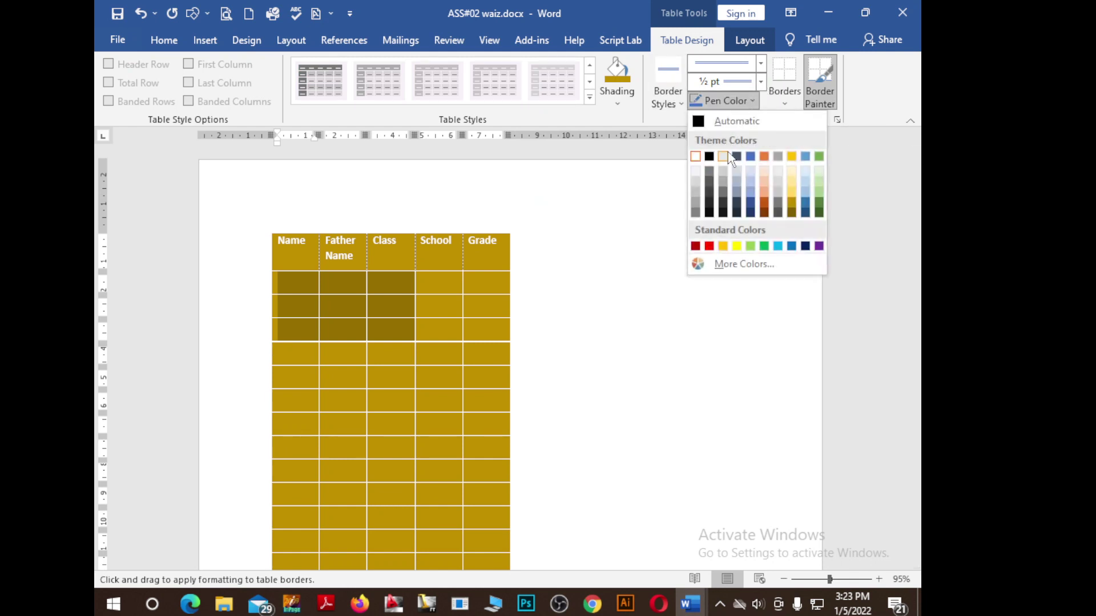
{"action": "left_click", "coordinate": [755, 207]}
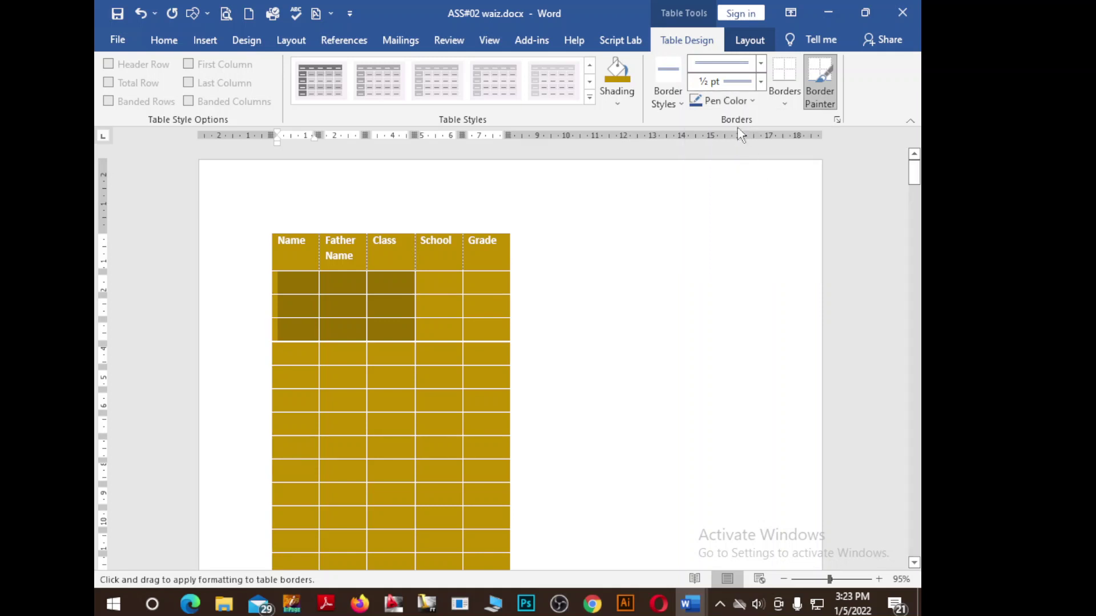
{"action": "left_click", "coordinate": [761, 81]}
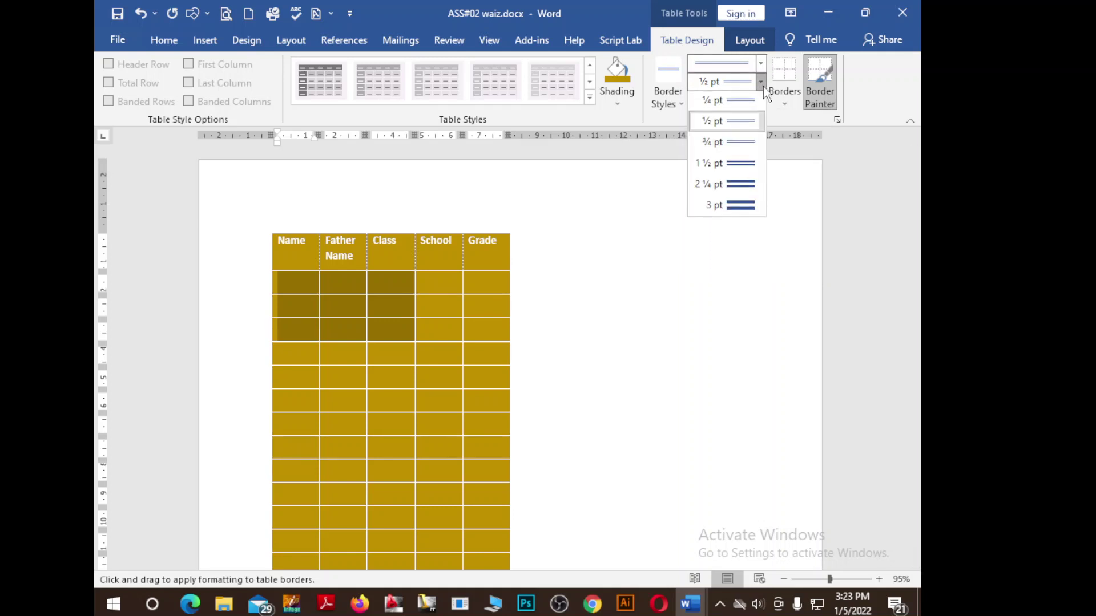
{"action": "left_click", "coordinate": [738, 168]}
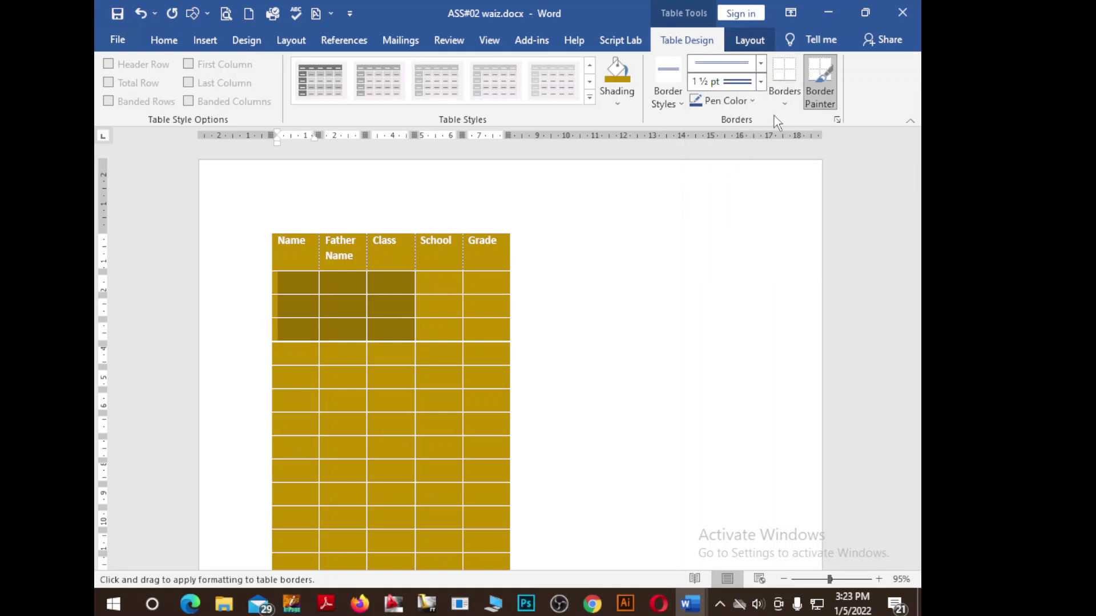
{"action": "left_click", "coordinate": [786, 105]}
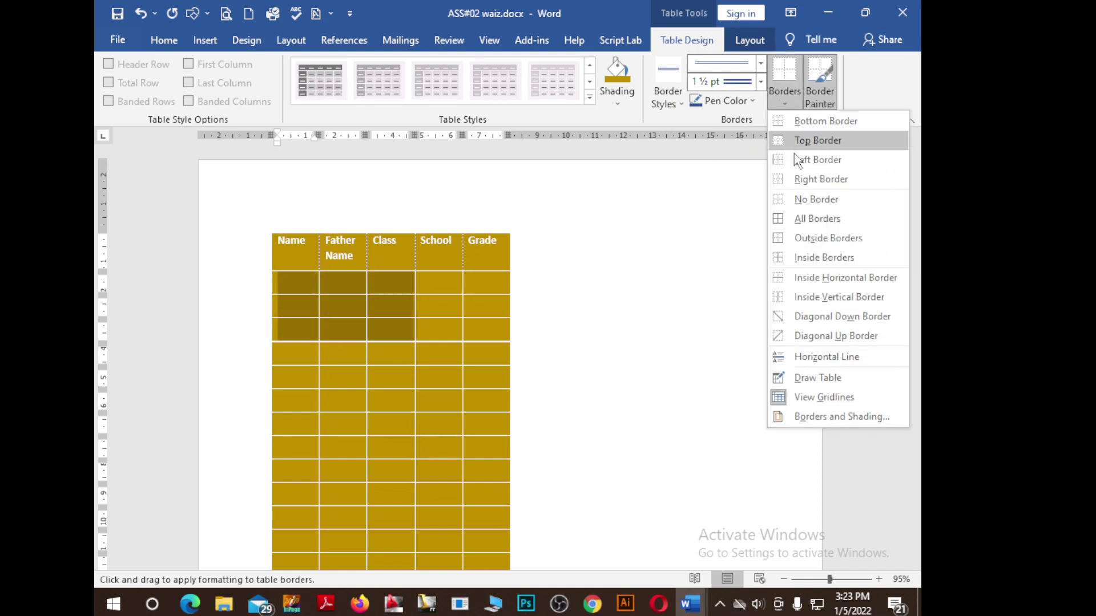
{"action": "left_click", "coordinate": [811, 220]}
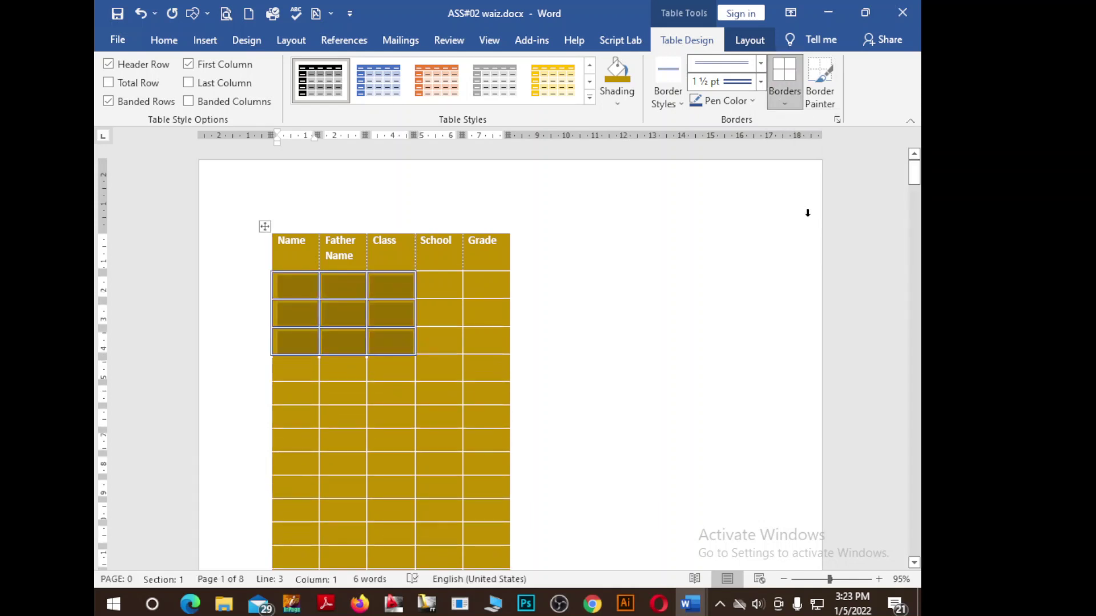
{"action": "left_click", "coordinate": [464, 366]}
{"action": "left_click", "coordinate": [438, 286]}
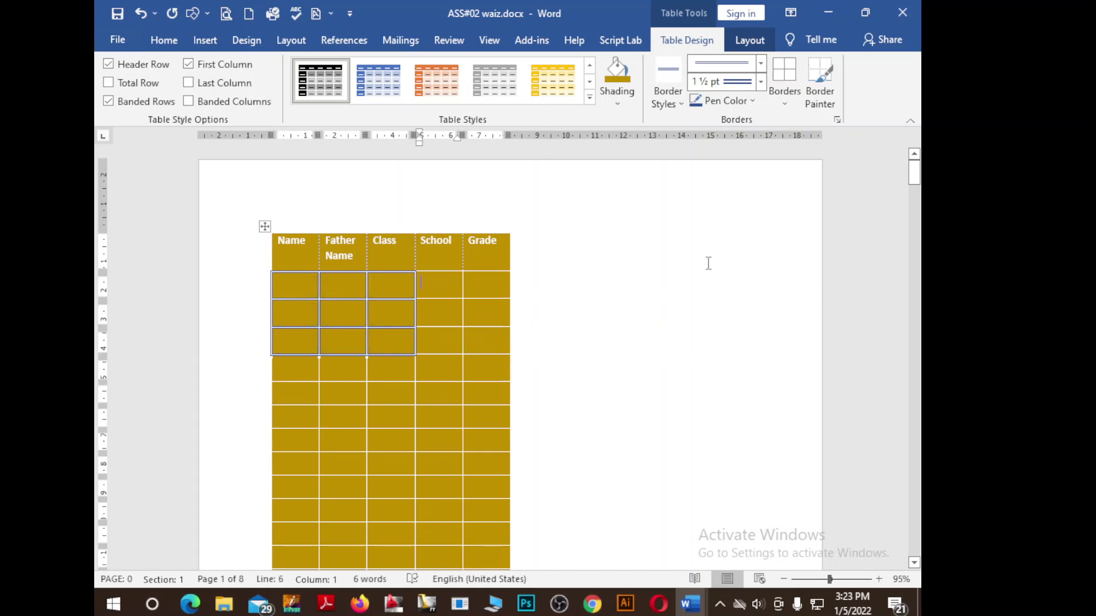
Put all borders around a lower Class cell.
{"action": "left_click", "coordinate": [406, 457]}
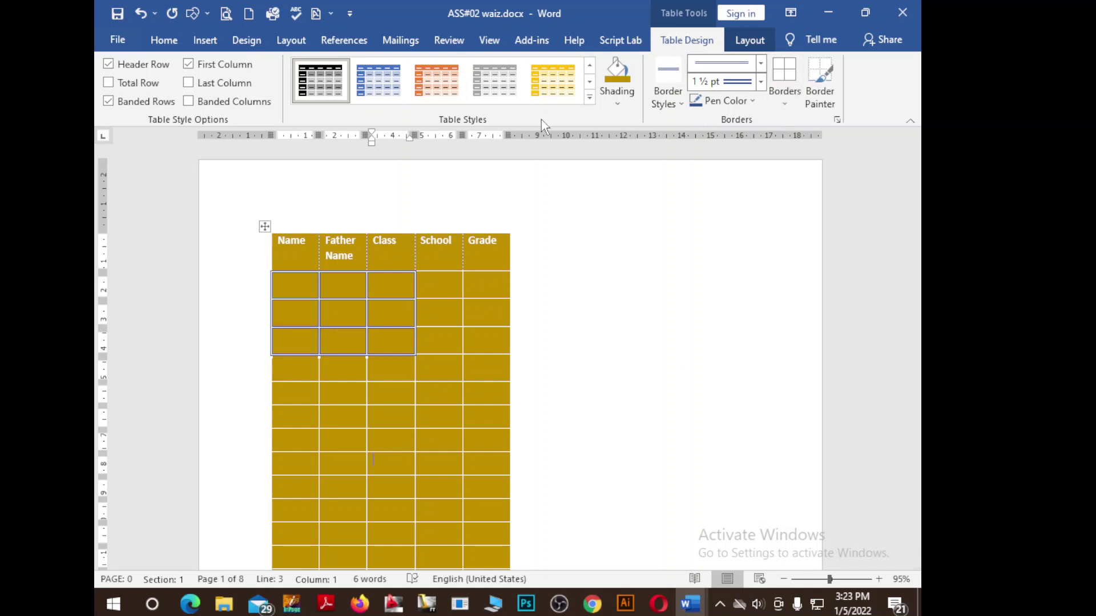
{"action": "left_click", "coordinate": [784, 103]}
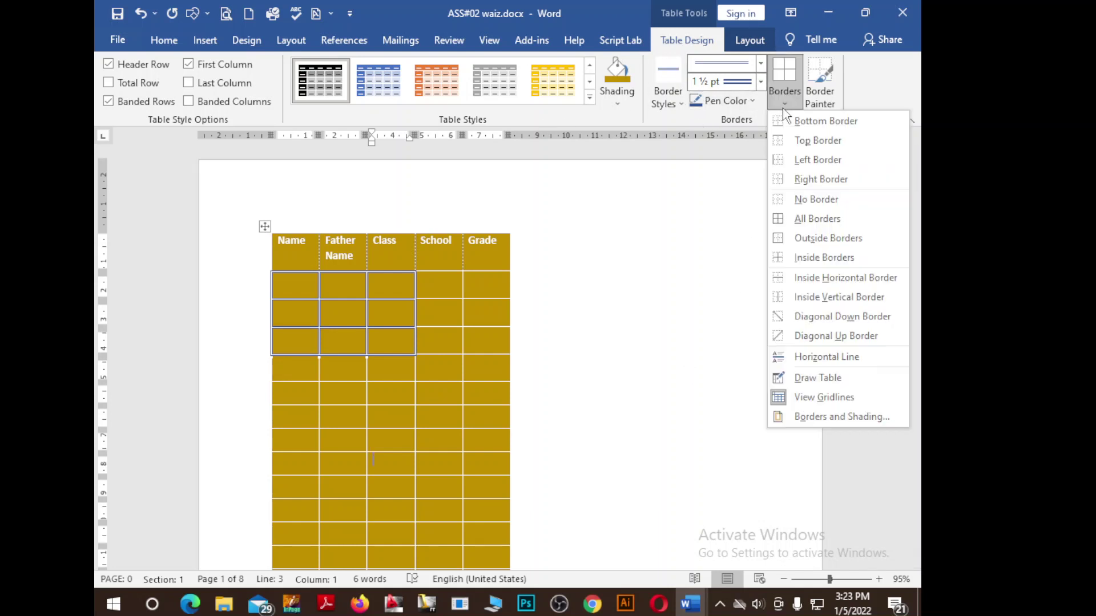
{"action": "left_click", "coordinate": [809, 219]}
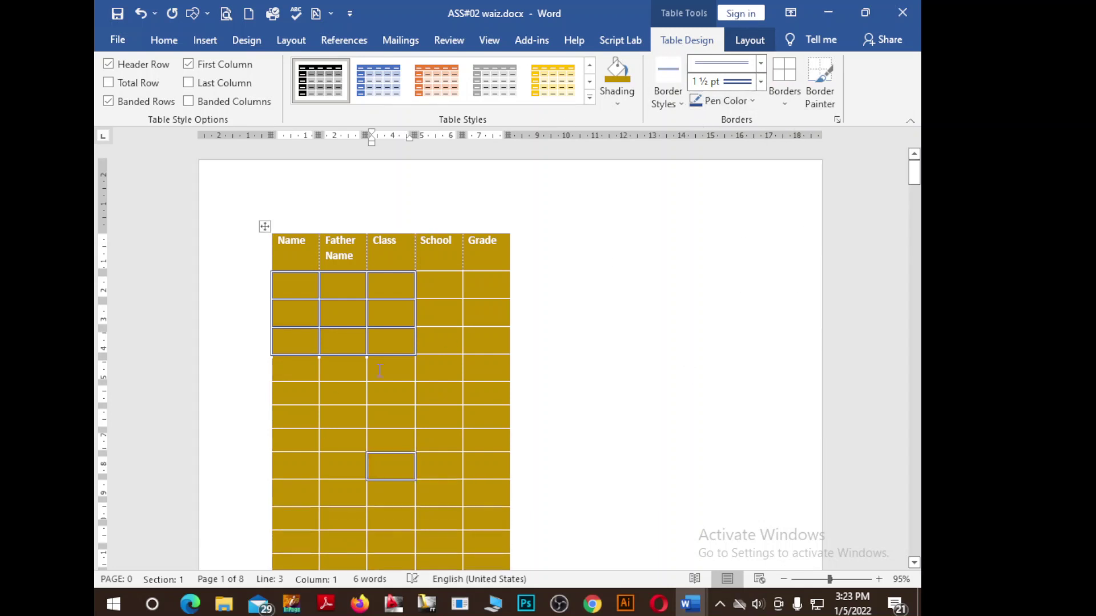
Select an entire lower row and give every cell all borders.
{"action": "scroll", "coordinate": [405, 510], "scroll_direction": "down", "scroll_amount": 1}
{"action": "scroll", "coordinate": [405, 510], "scroll_direction": "down", "scroll_amount": 3}
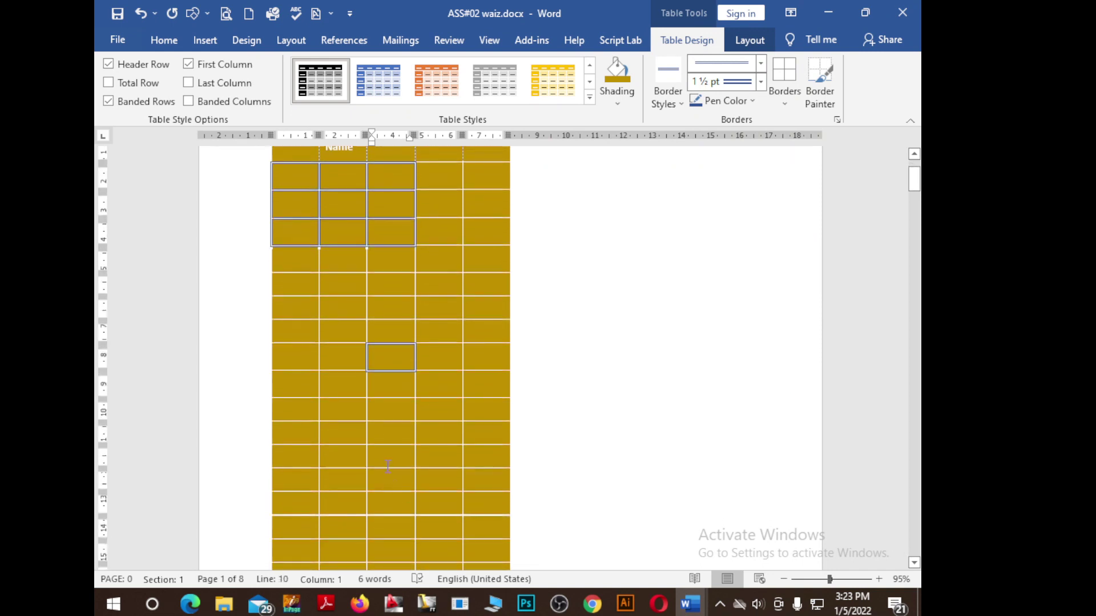
{"action": "left_click_drag", "start_coordinate": [293, 453], "coordinate": [474, 456]}
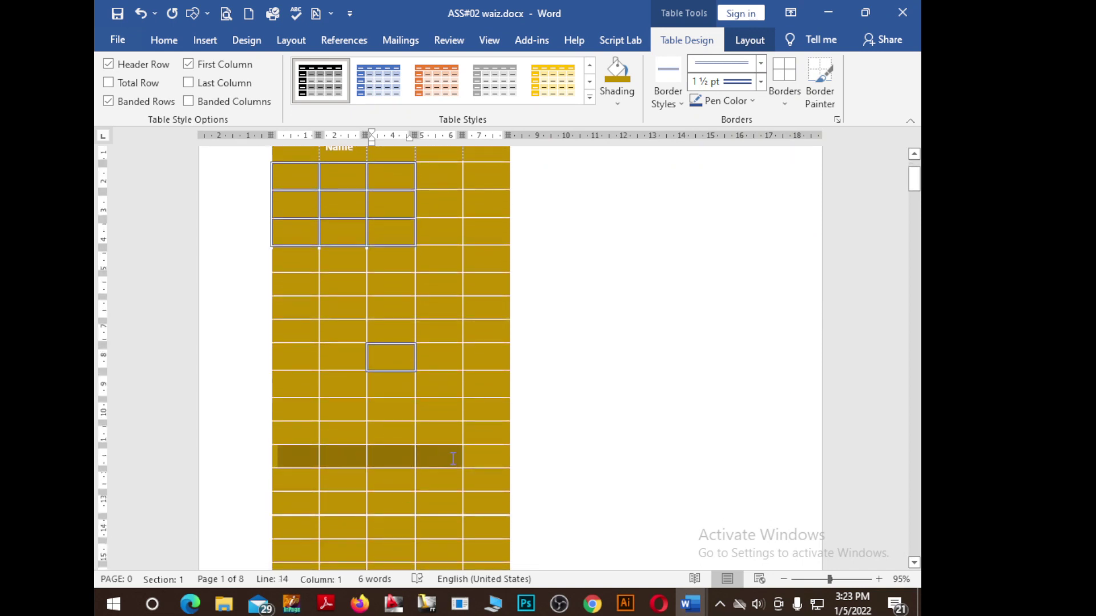
{"action": "left_click", "coordinate": [784, 104]}
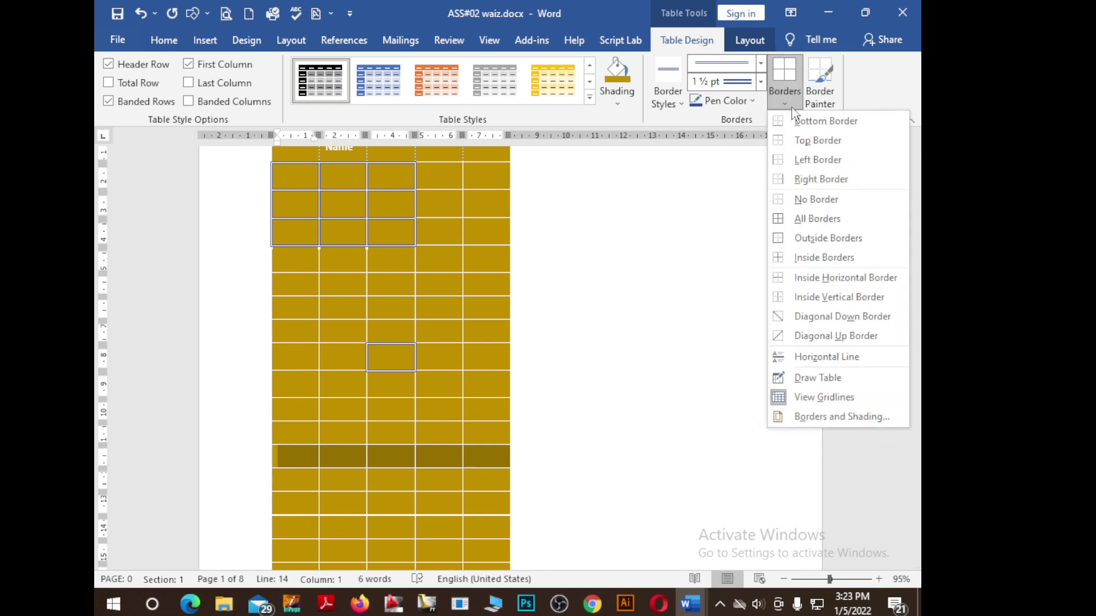
{"action": "left_click", "coordinate": [799, 216]}
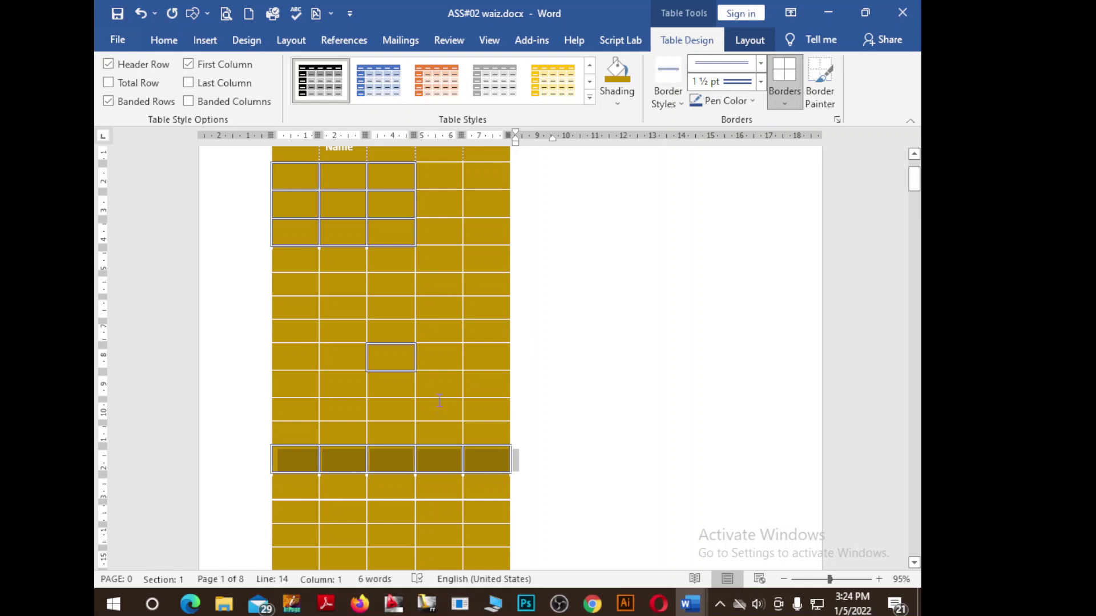
{"action": "scroll", "coordinate": [439, 400], "scroll_direction": "up", "scroll_amount": 2}
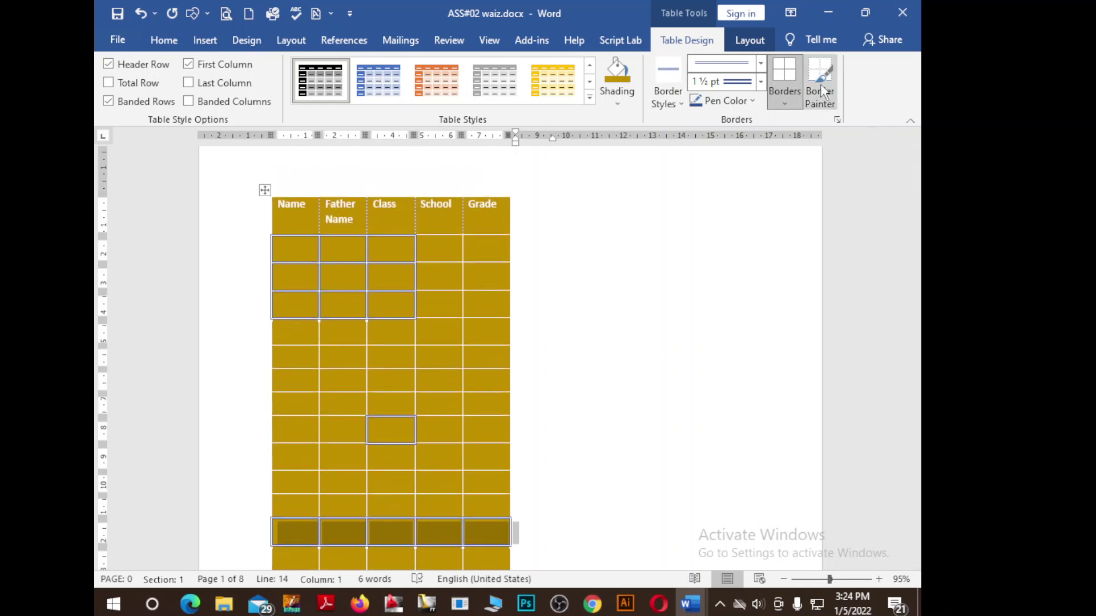
Paint a border along the Grade column's right edge with Border Painter, then undo it.
{"action": "left_click", "coordinate": [395, 305]}
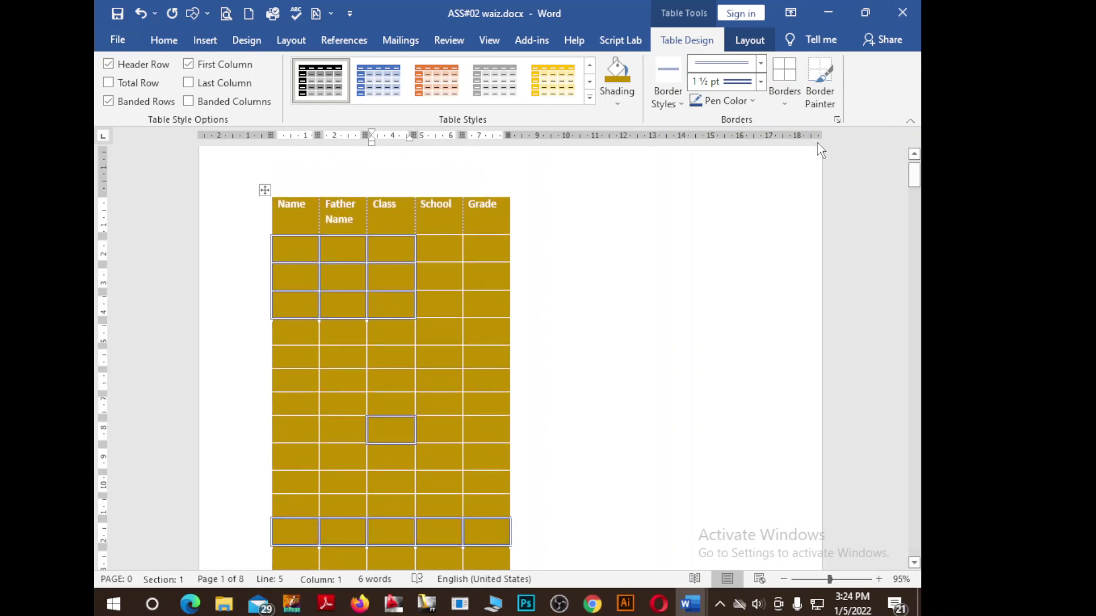
{"action": "left_click", "coordinate": [820, 88]}
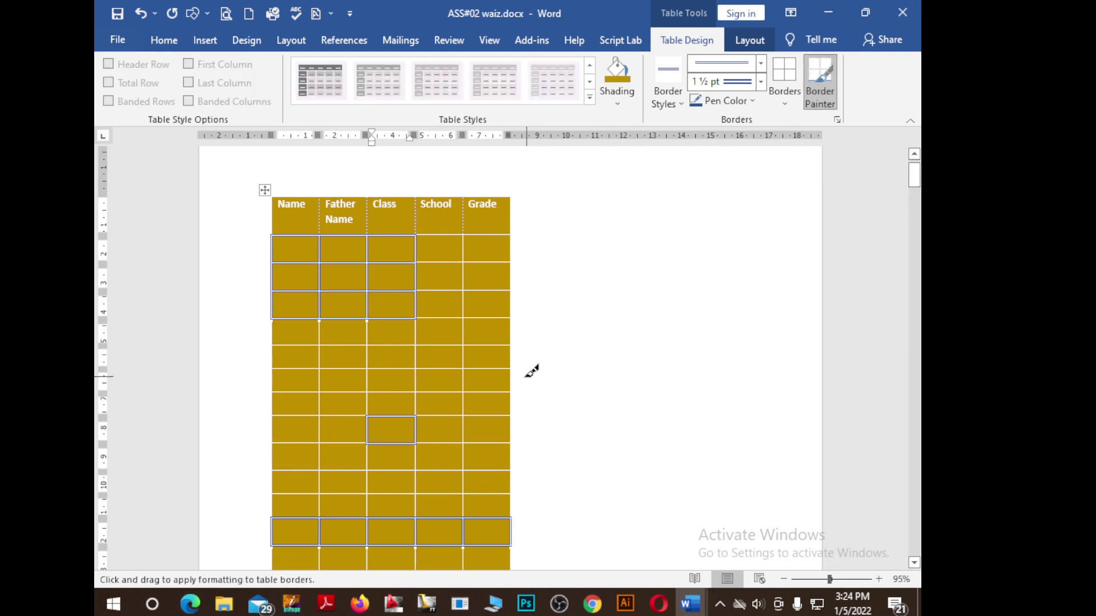
{"action": "left_click", "coordinate": [490, 352]}
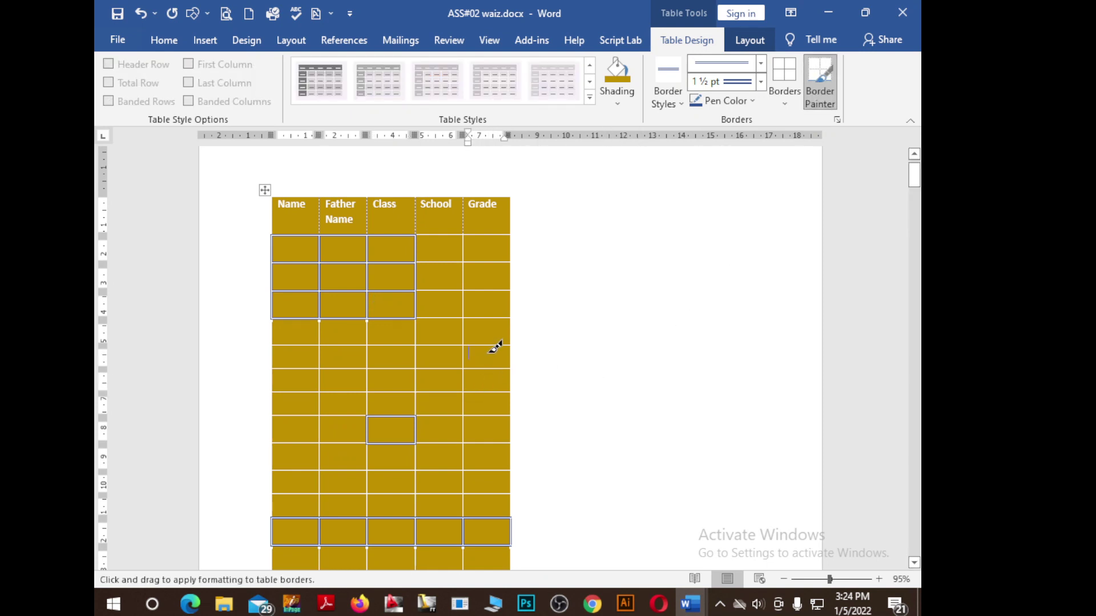
{"action": "left_click_drag", "start_coordinate": [472, 350], "coordinate": [515, 348]}
{"action": "key", "text": "ctrl+z"}
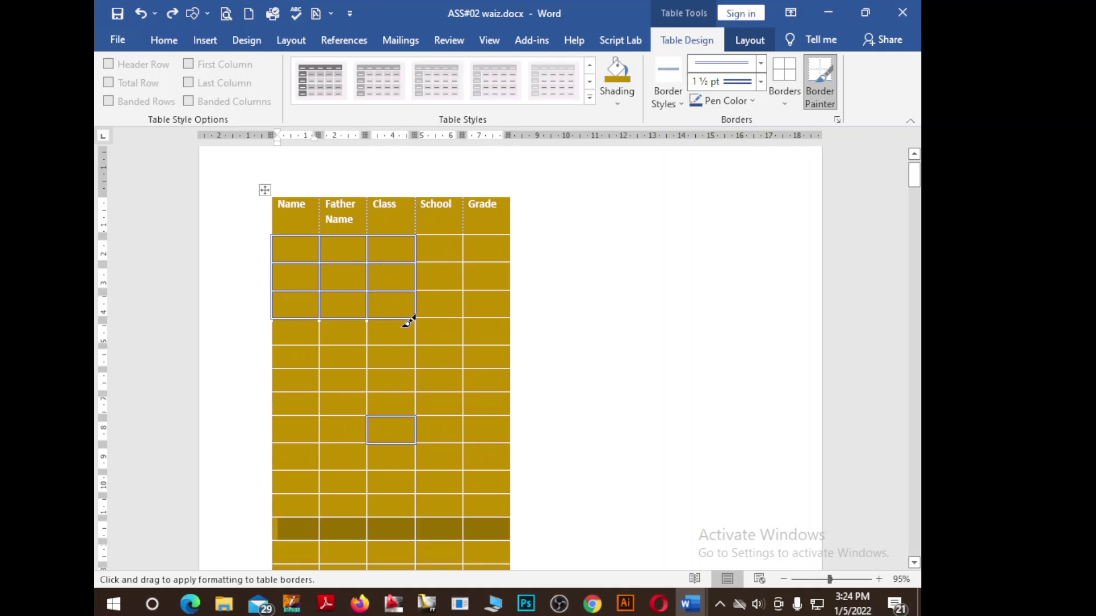
{"action": "left_click", "coordinate": [819, 100]}
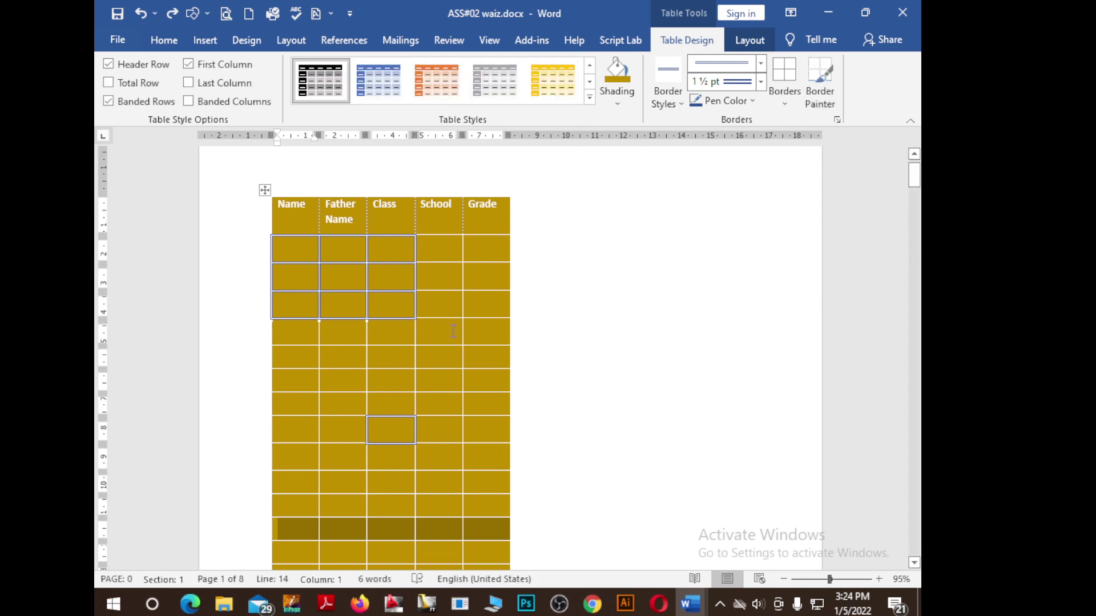
Paint thicker borders around the School and Grade cells, then undo them.
{"action": "left_click_drag", "start_coordinate": [454, 331], "coordinate": [487, 334]}
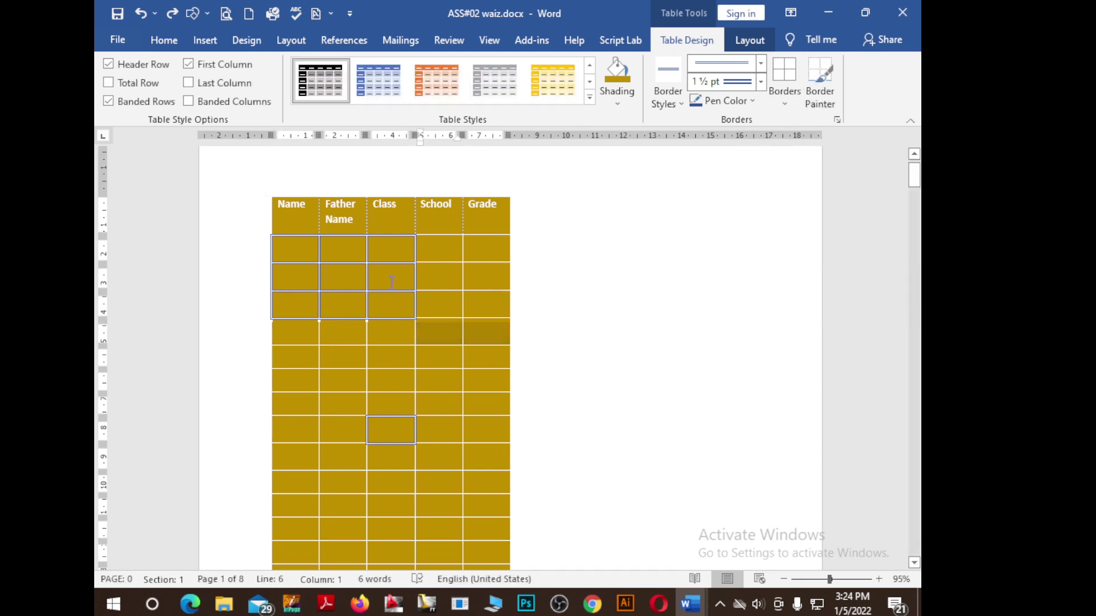
{"action": "left_click_drag", "start_coordinate": [392, 282], "coordinate": [343, 279]}
{"action": "left_click", "coordinate": [831, 97]}
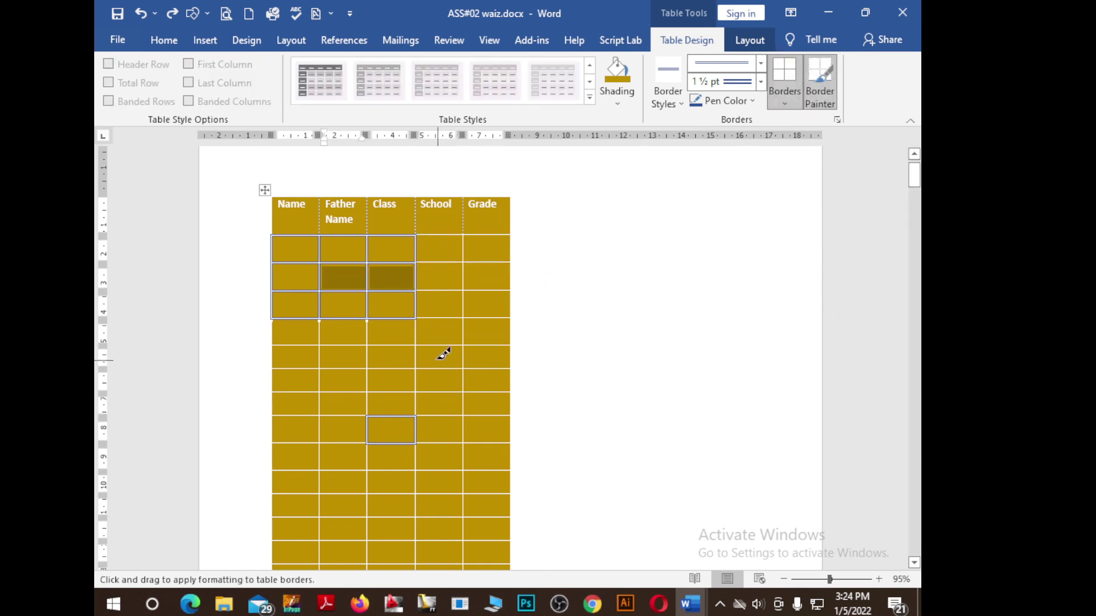
{"action": "left_click_drag", "start_coordinate": [419, 346], "coordinate": [511, 347]}
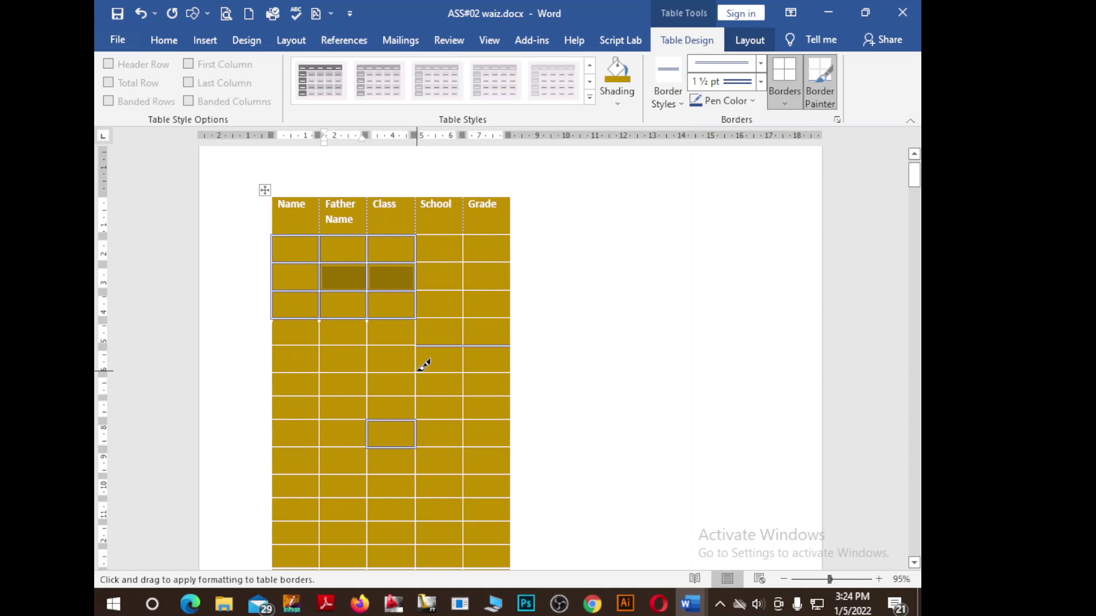
{"action": "left_click_drag", "start_coordinate": [422, 372], "coordinate": [505, 371]}
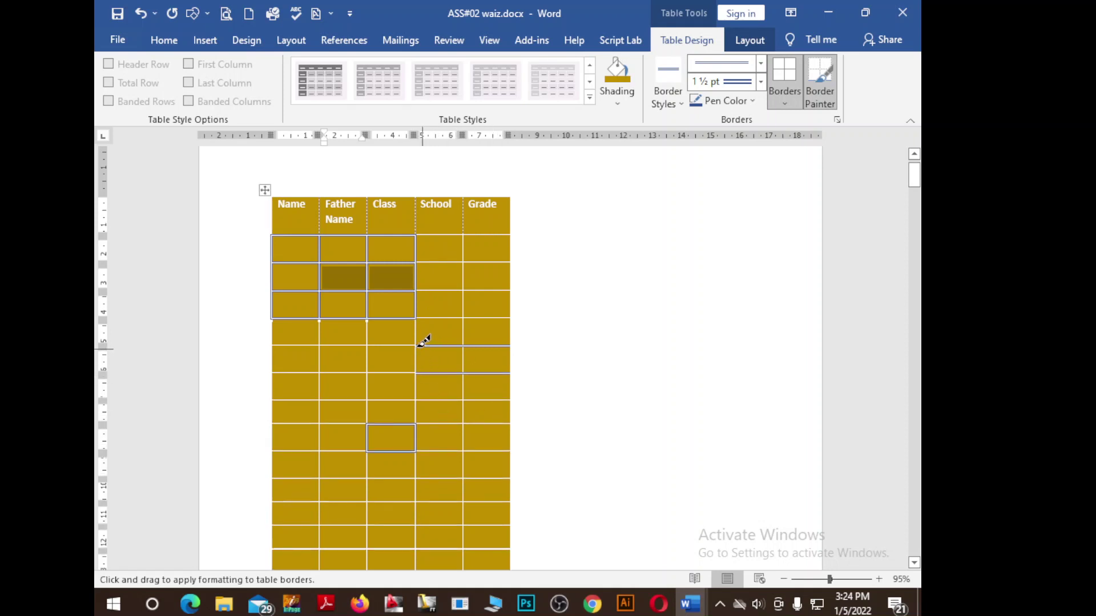
{"action": "left_click_drag", "start_coordinate": [423, 341], "coordinate": [416, 366]}
{"action": "left_click_drag", "start_coordinate": [509, 344], "coordinate": [510, 370]}
{"action": "key", "text": "ctrl+z"}
{"action": "key", "text": "ctrl+z"}
{"action": "key", "text": "ctrl+z"}
{"action": "key", "text": "ctrl+z"}
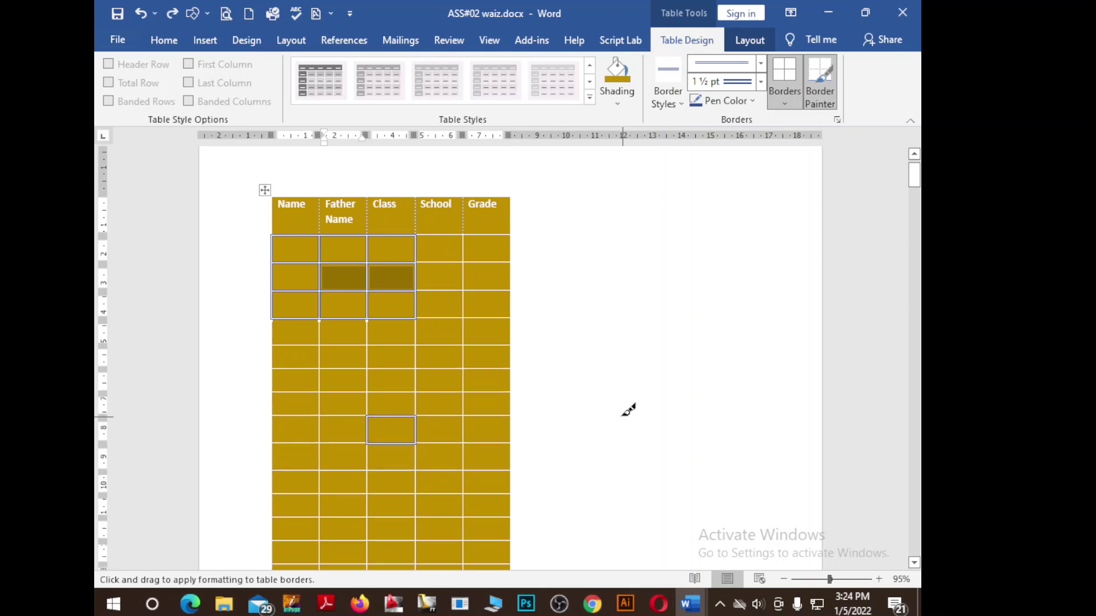
{"action": "key", "text": "ctrl+z"}
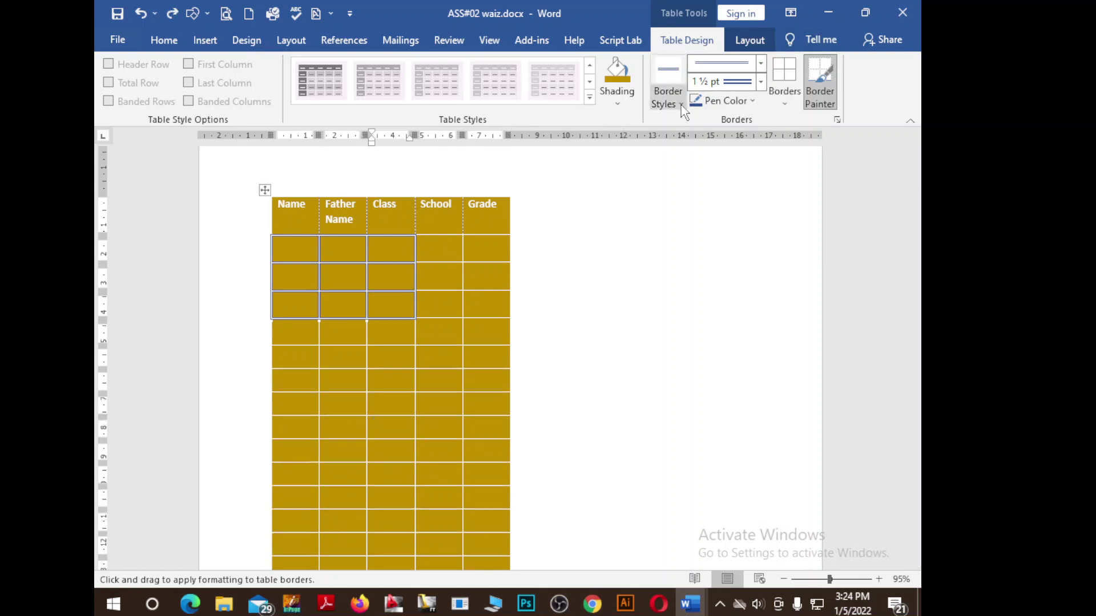
{"action": "left_click", "coordinate": [762, 41]}
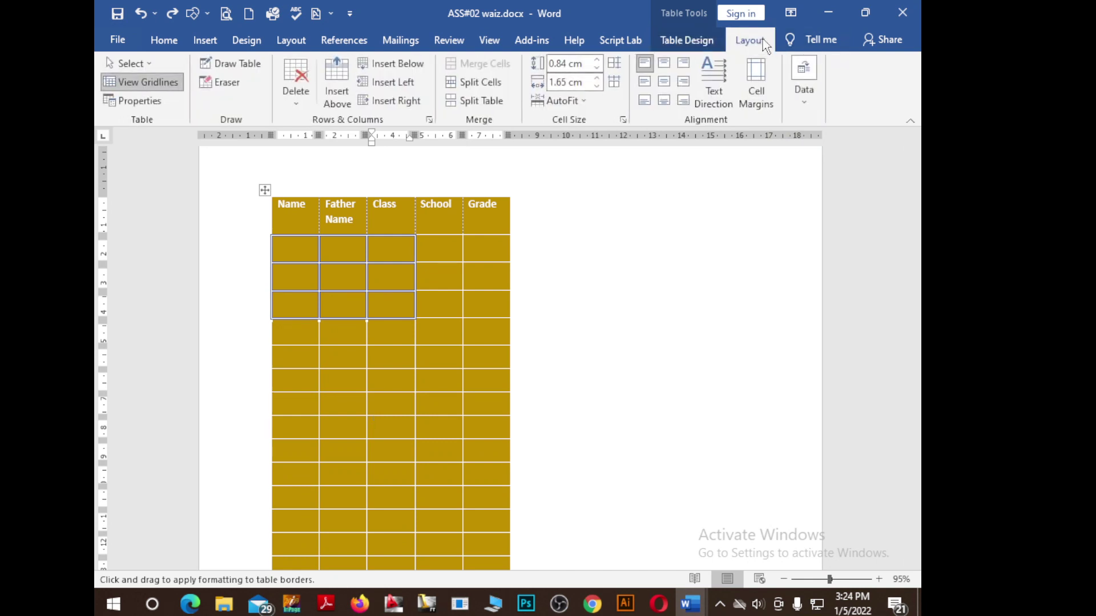
{"action": "left_click", "coordinate": [153, 68]}
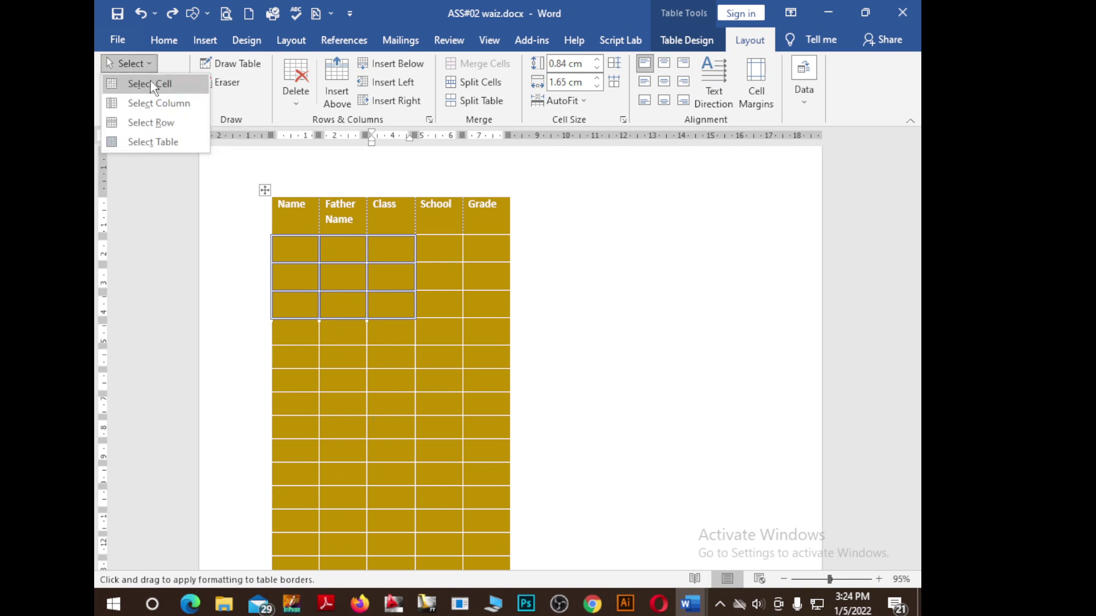
{"action": "left_click", "coordinate": [151, 84]}
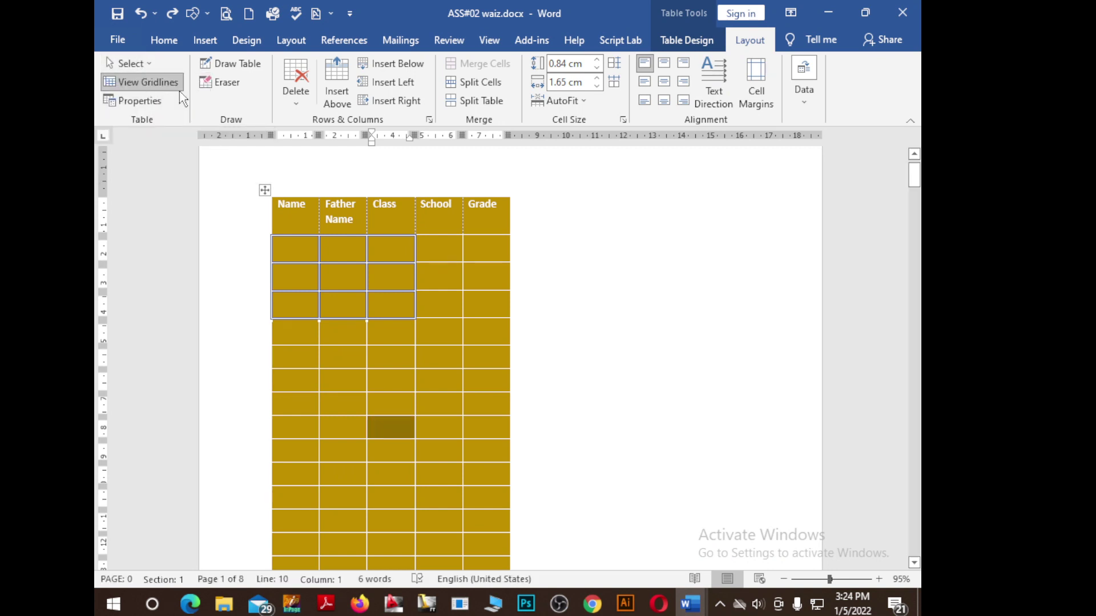
{"action": "left_click", "coordinate": [413, 410]}
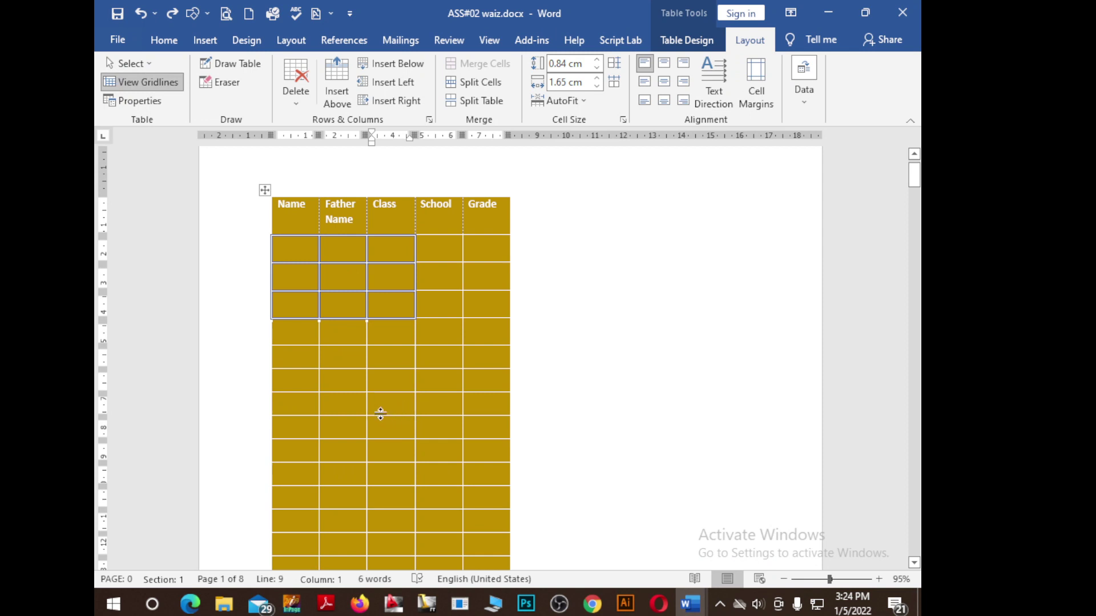
{"action": "left_click", "coordinate": [131, 63]}
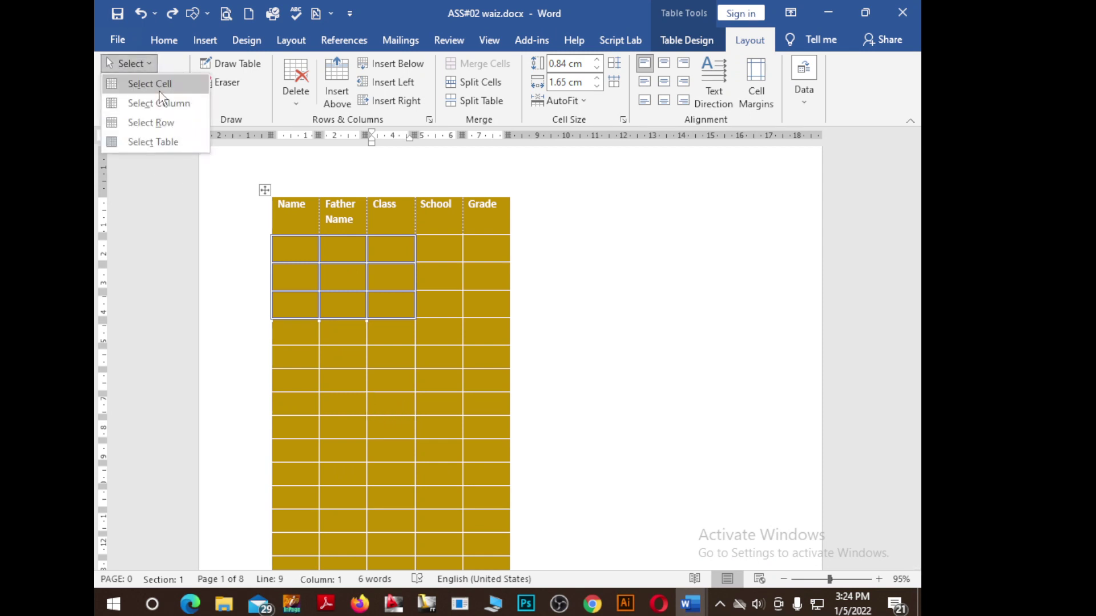
{"action": "left_click", "coordinate": [159, 88]}
{"action": "left_click", "coordinate": [152, 64]}
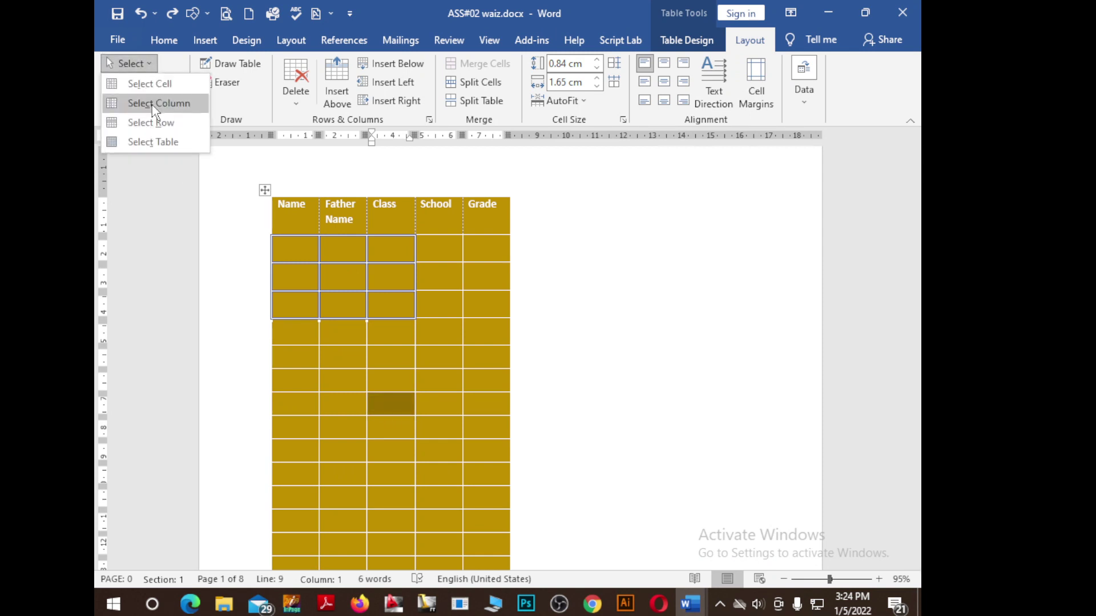
{"action": "left_click", "coordinate": [157, 104]}
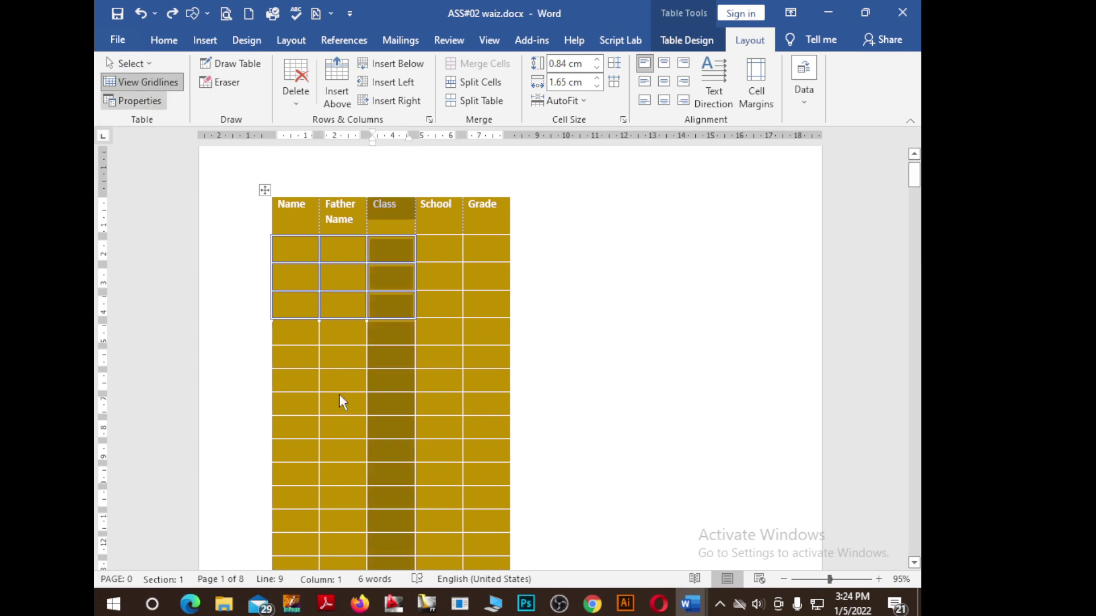
{"action": "left_click", "coordinate": [150, 64]}
{"action": "left_click", "coordinate": [144, 125]}
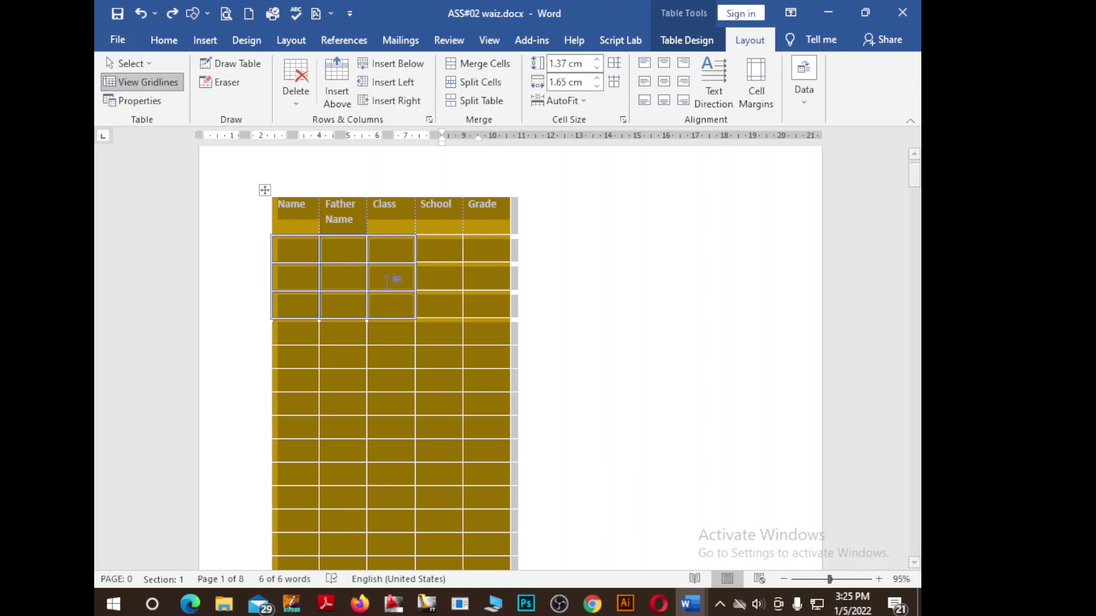
{"action": "left_click", "coordinate": [442, 337]}
{"action": "left_click", "coordinate": [280, 212]}
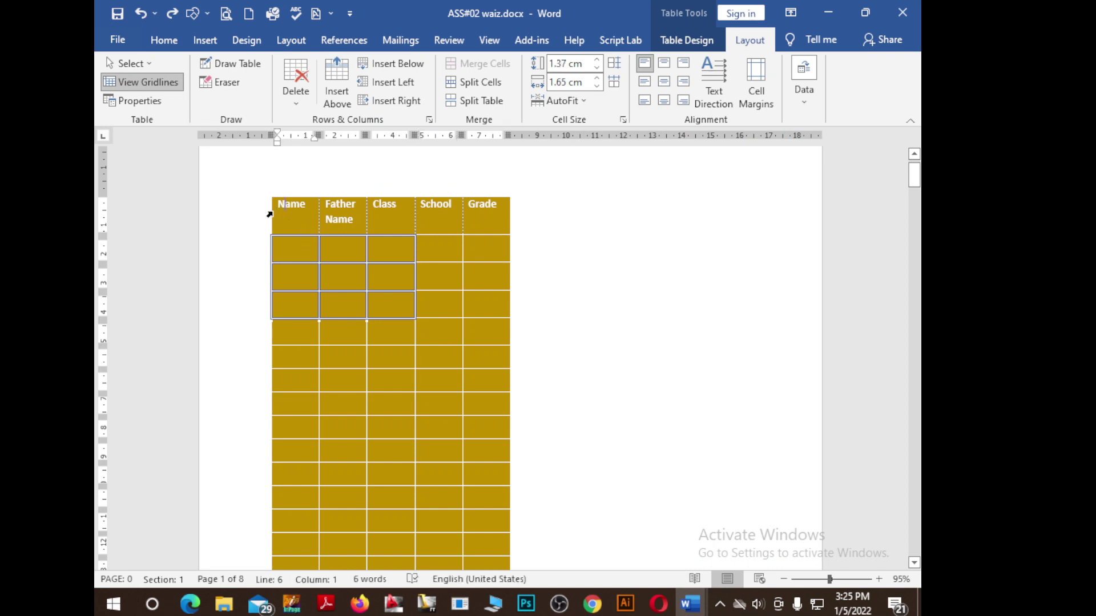
{"action": "left_click_drag", "start_coordinate": [285, 212], "coordinate": [456, 422]}
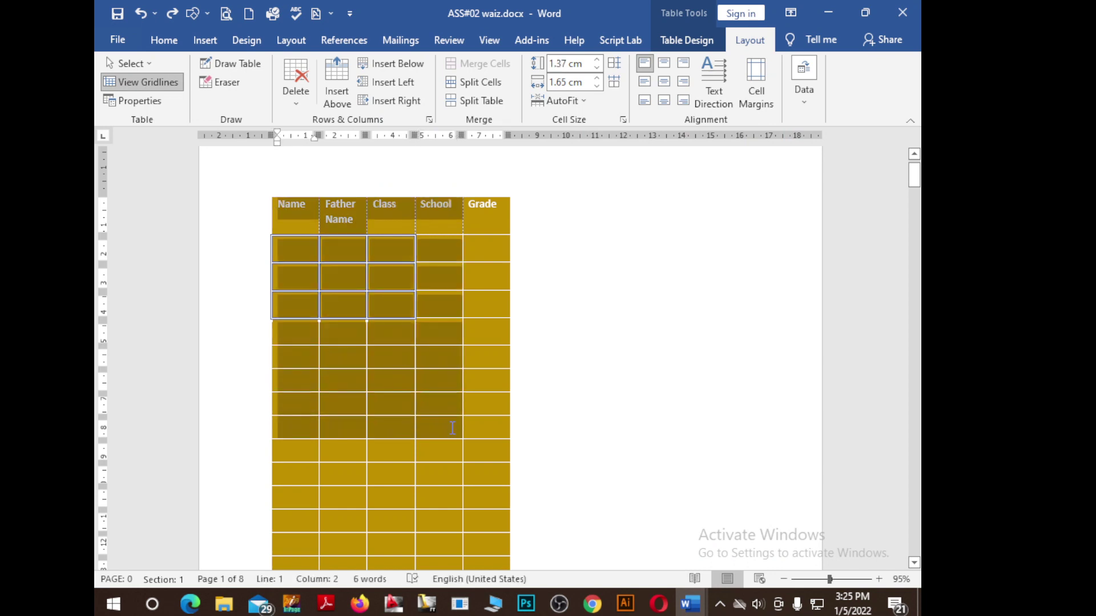
{"action": "left_click", "coordinate": [285, 212]}
{"action": "left_click", "coordinate": [312, 176]}
{"action": "left_click", "coordinate": [278, 219]}
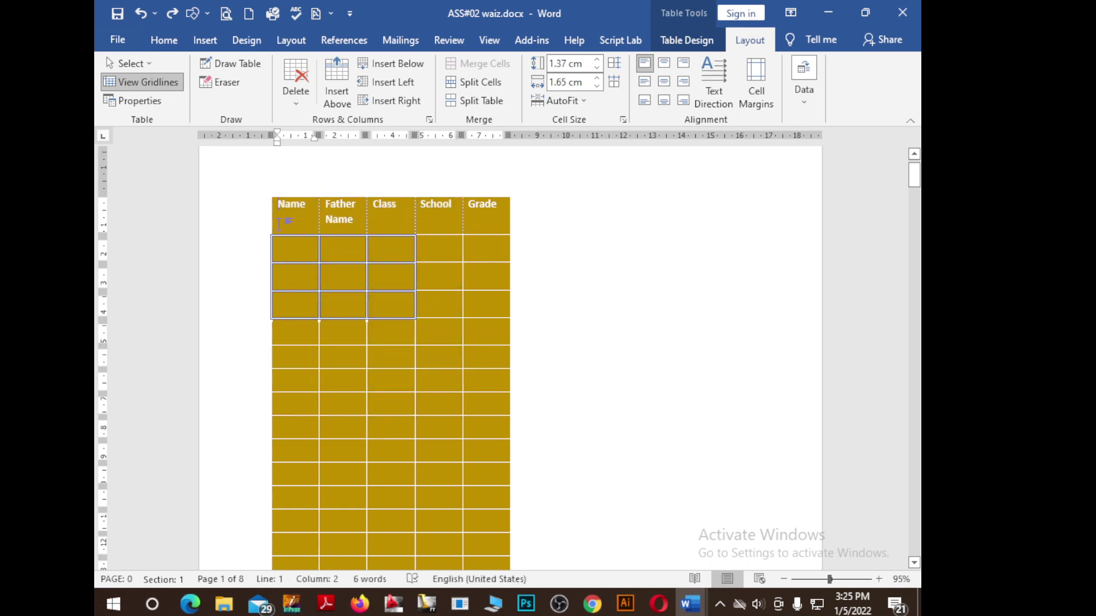
{"action": "left_click", "coordinate": [370, 377]}
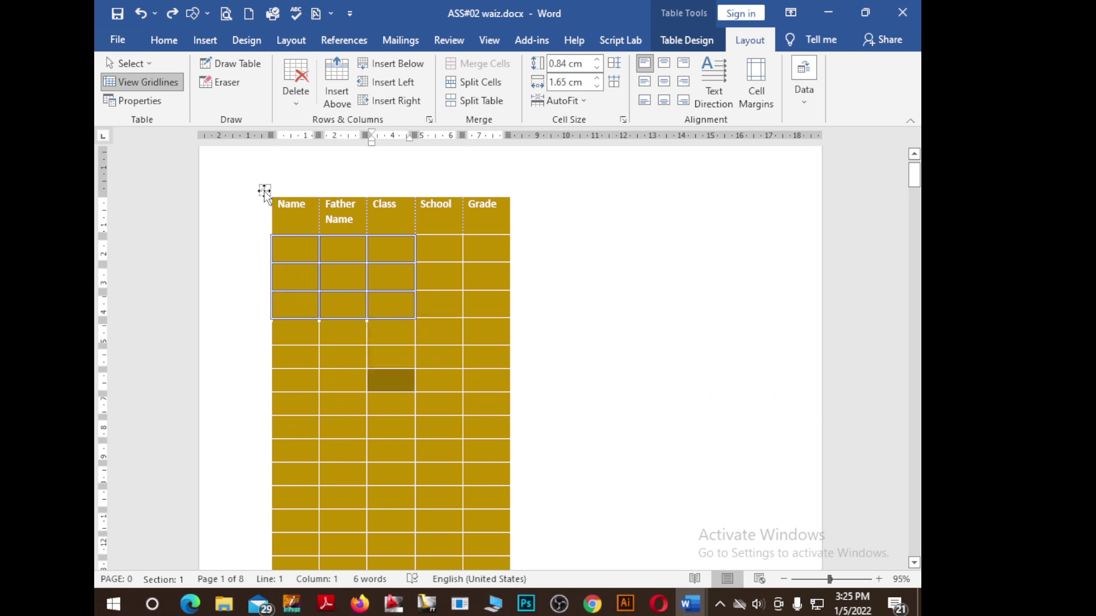
Remove all borders from the entire student table with No Border.
{"action": "left_click", "coordinate": [264, 190]}
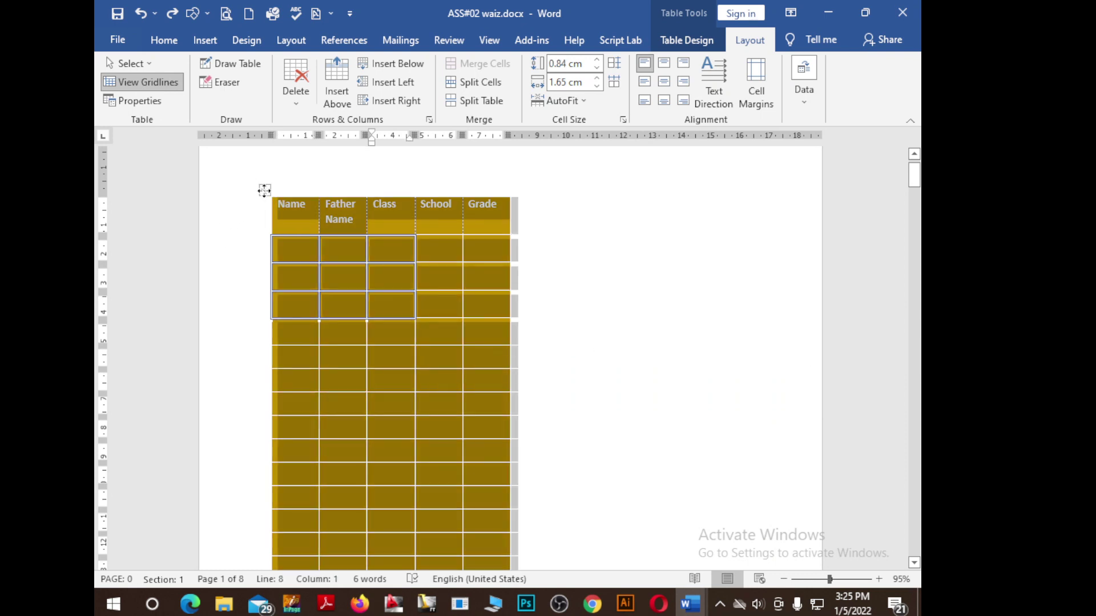
{"action": "left_click", "coordinate": [687, 39]}
{"action": "left_click", "coordinate": [784, 104]}
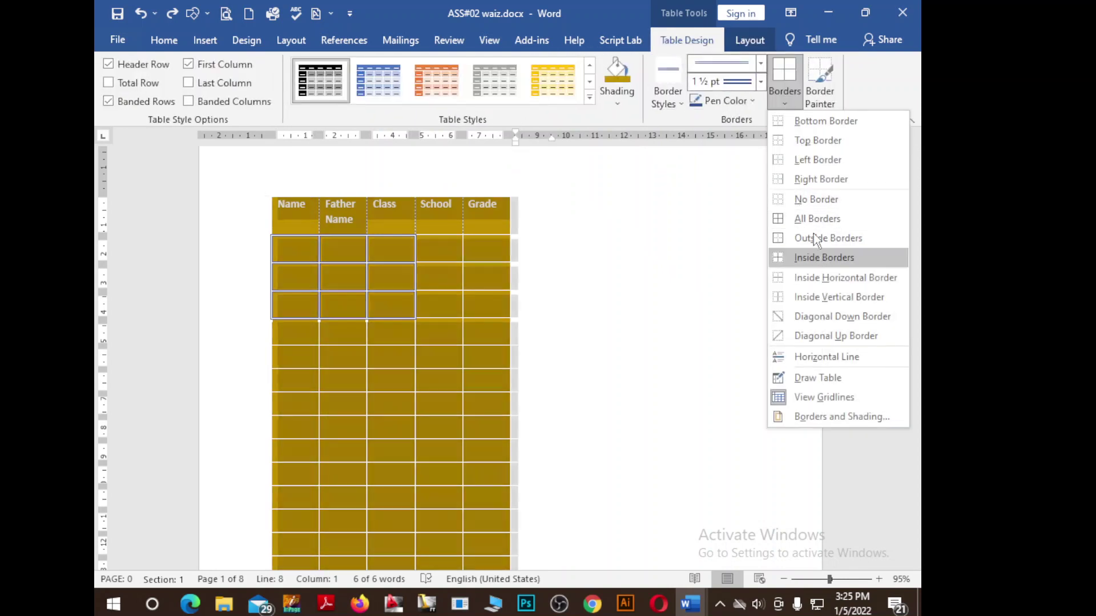
{"action": "left_click", "coordinate": [820, 205]}
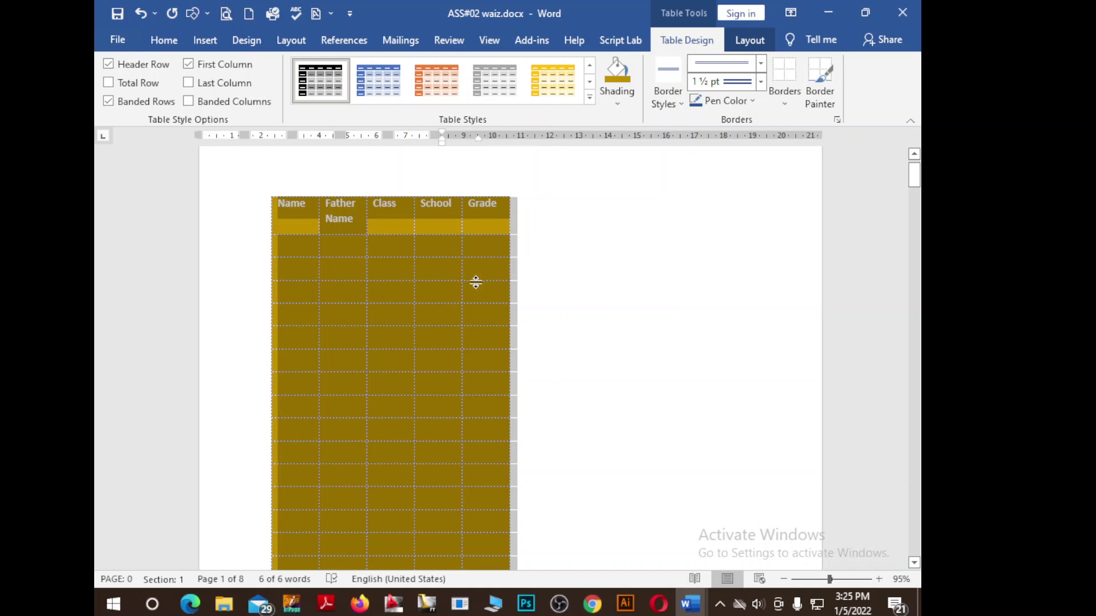
{"action": "left_click", "coordinate": [406, 278]}
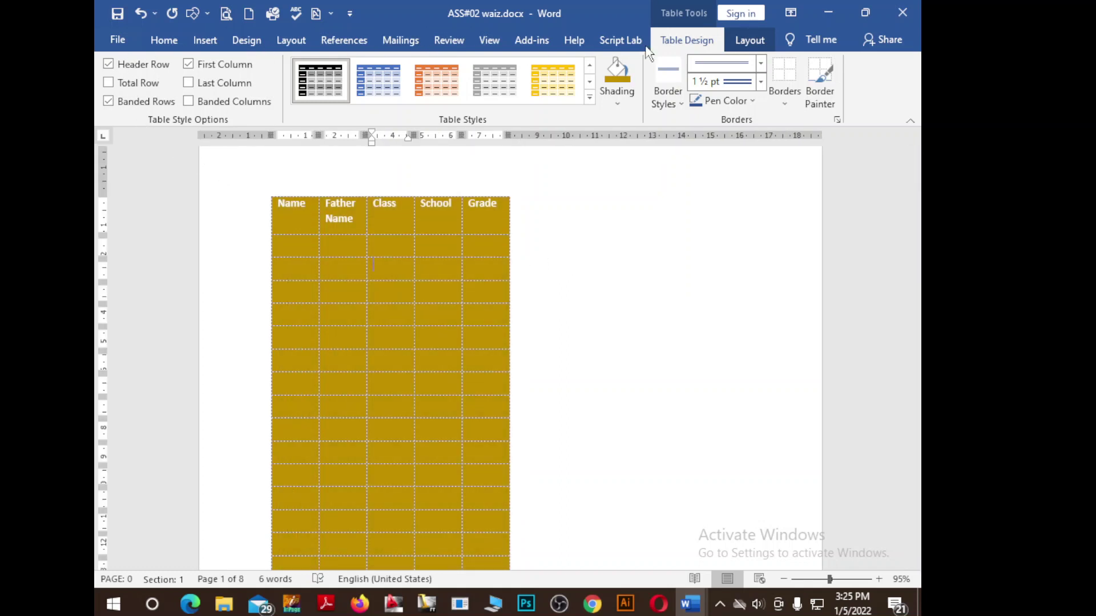
Turn off View Gridlines so the table's dotted gridlines are hidden.
{"action": "left_click", "coordinate": [750, 39]}
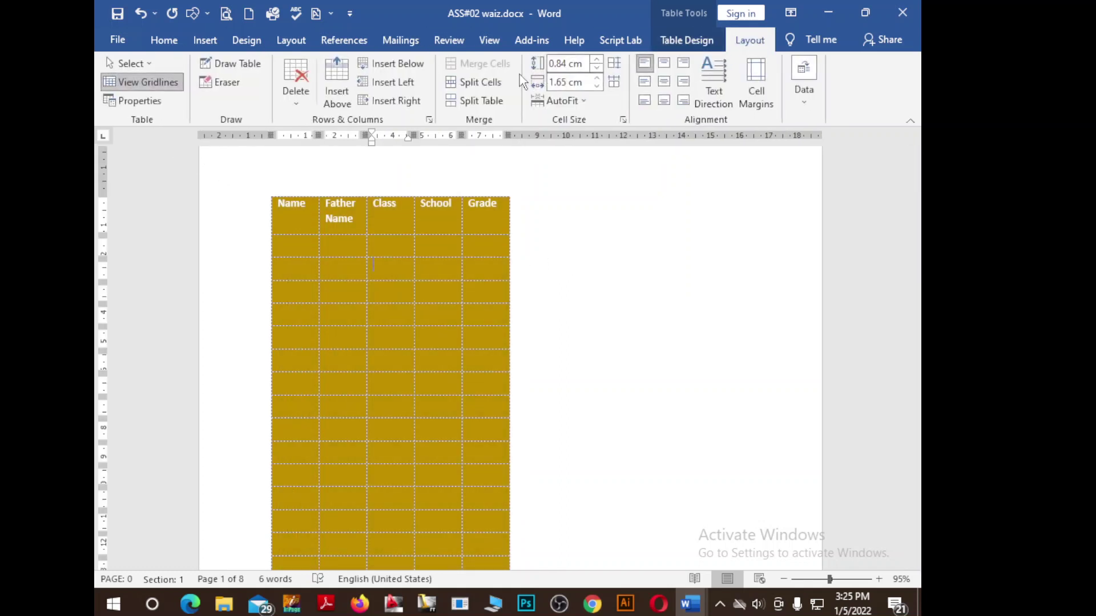
{"action": "left_click", "coordinate": [166, 86]}
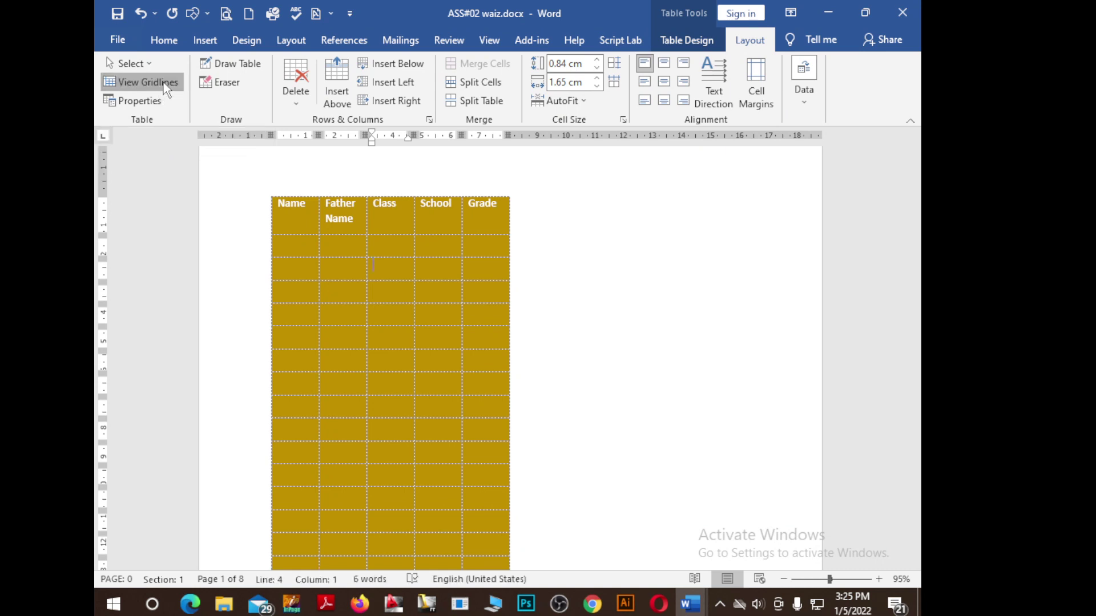
{"action": "right_click", "coordinate": [362, 298]}
{"action": "left_click", "coordinate": [358, 247]}
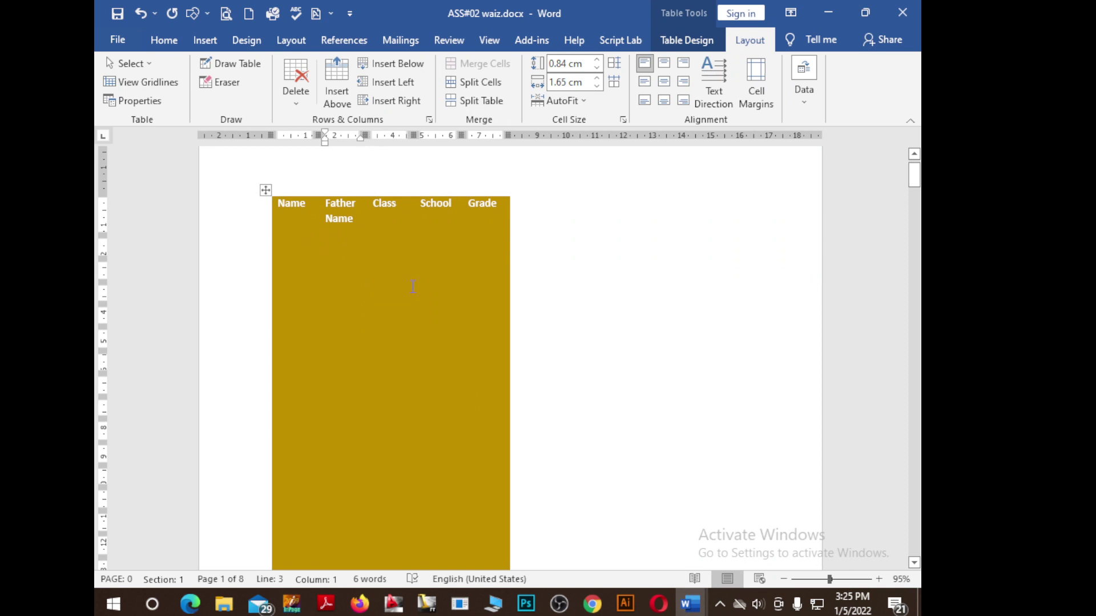
Apply the plain Table Grid Light style to the student table.
{"action": "left_click", "coordinate": [686, 40]}
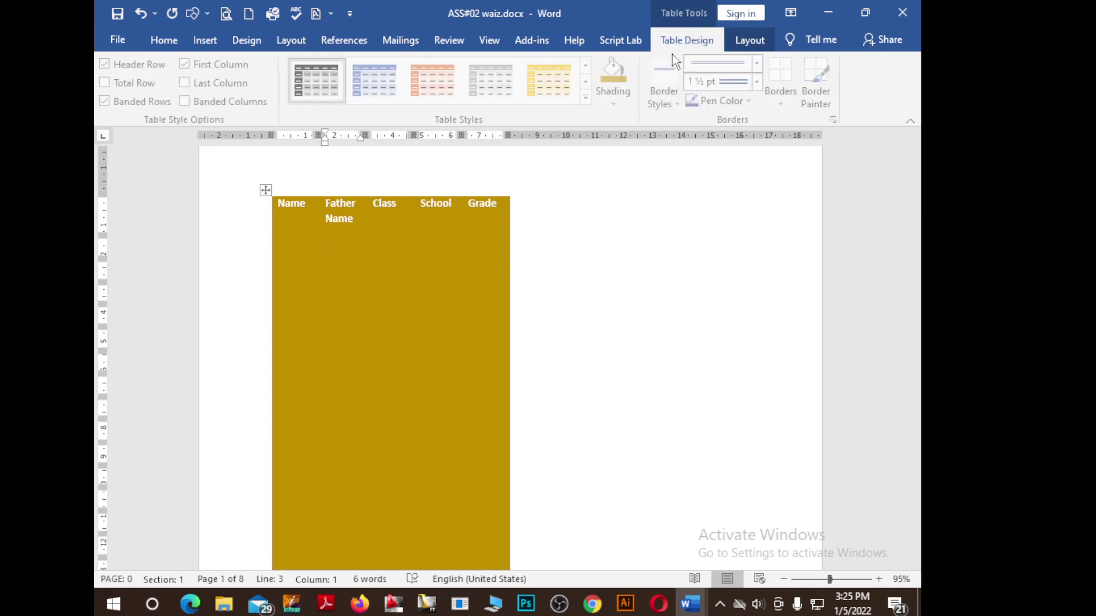
{"action": "left_click", "coordinate": [589, 98]}
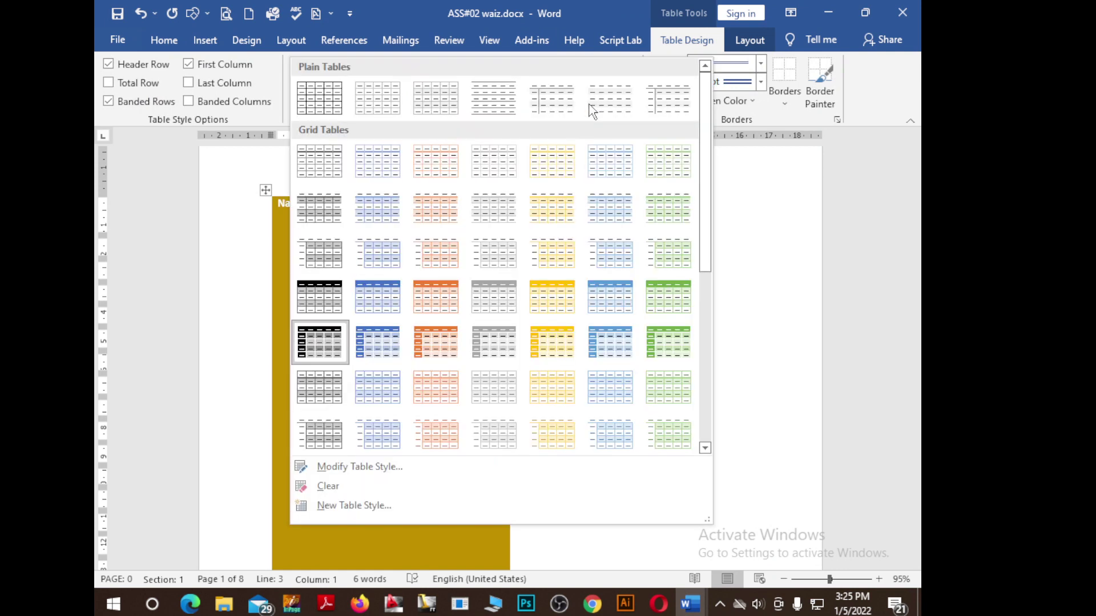
{"action": "left_click", "coordinate": [378, 98]}
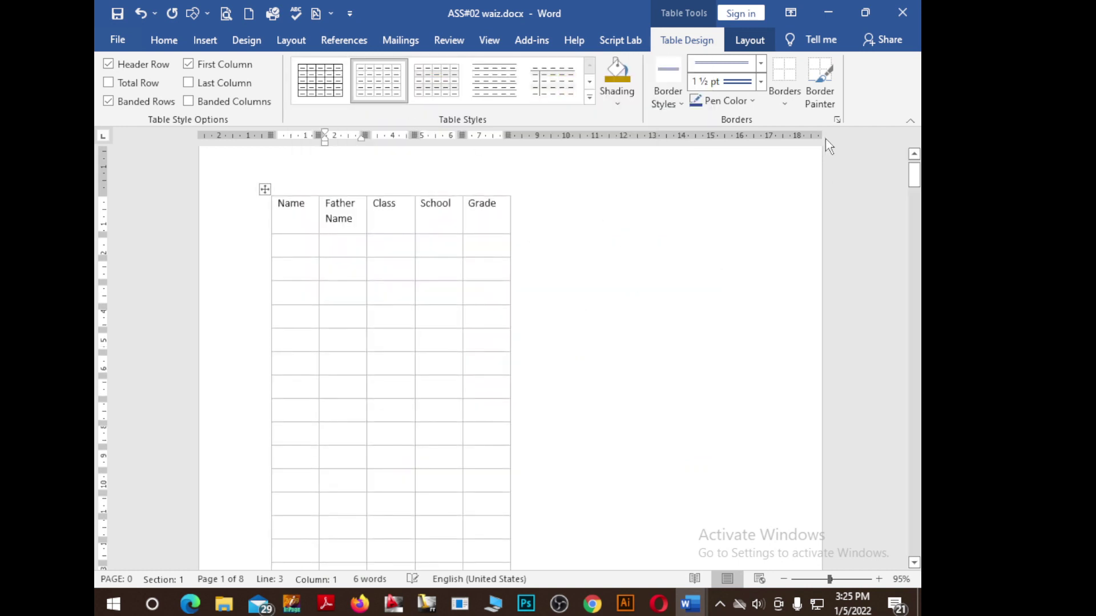
Remove borders from the current cell, then from the whole table.
{"action": "left_click", "coordinate": [791, 106]}
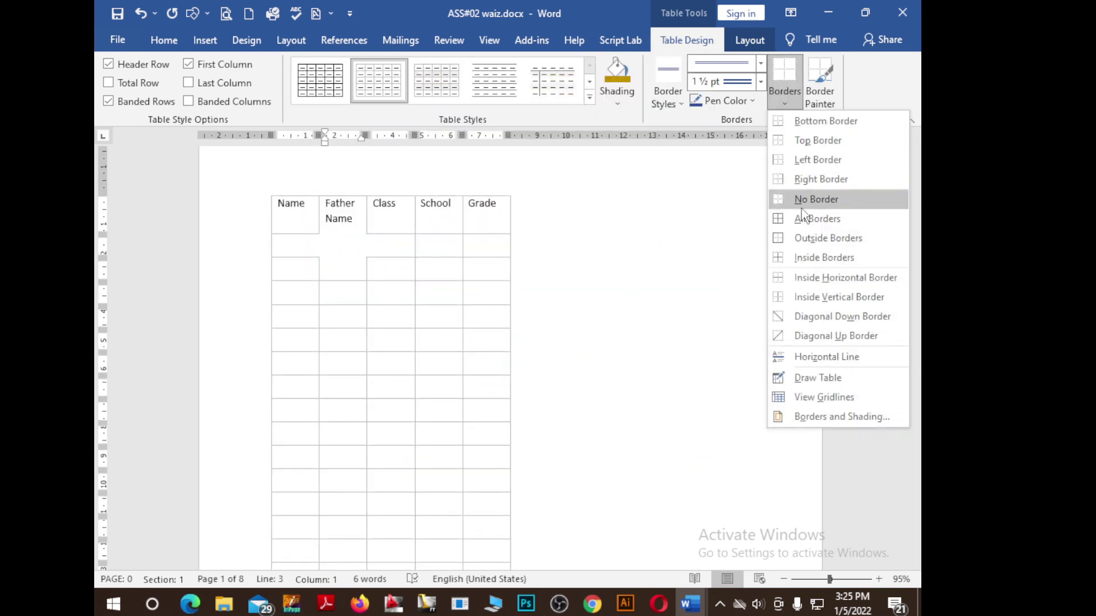
{"action": "left_click", "coordinate": [801, 207]}
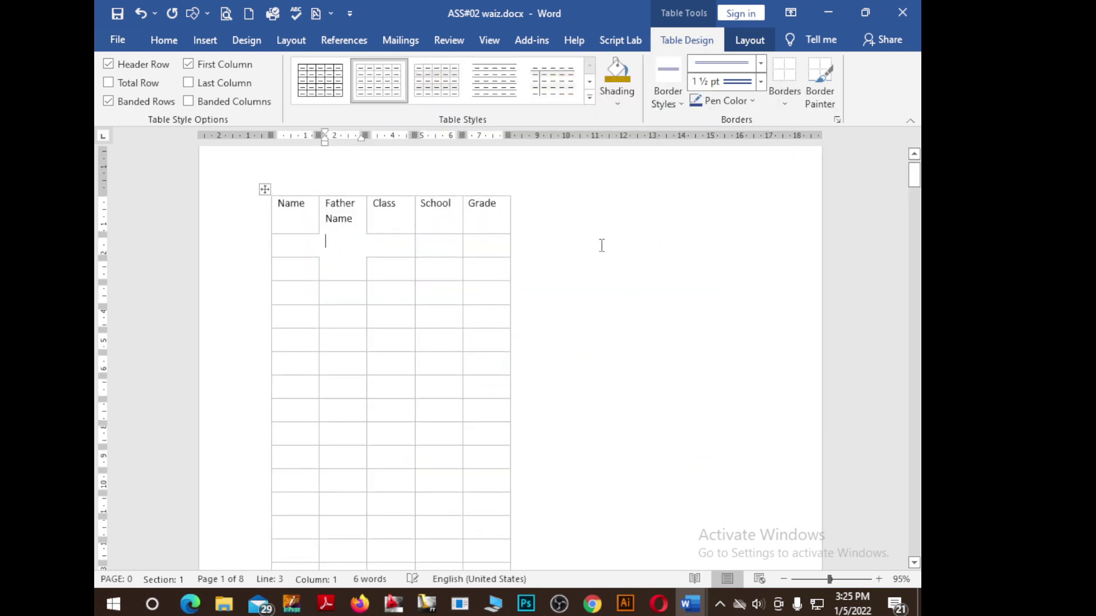
{"action": "left_click", "coordinate": [264, 189]}
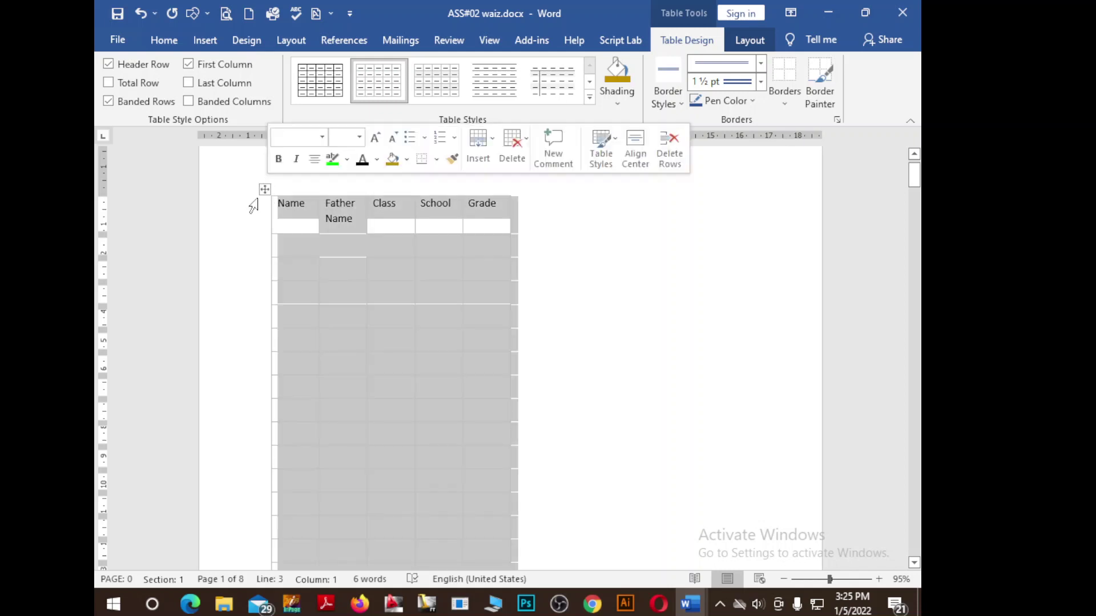
{"action": "left_click", "coordinate": [785, 103]}
{"action": "left_click", "coordinate": [803, 204]}
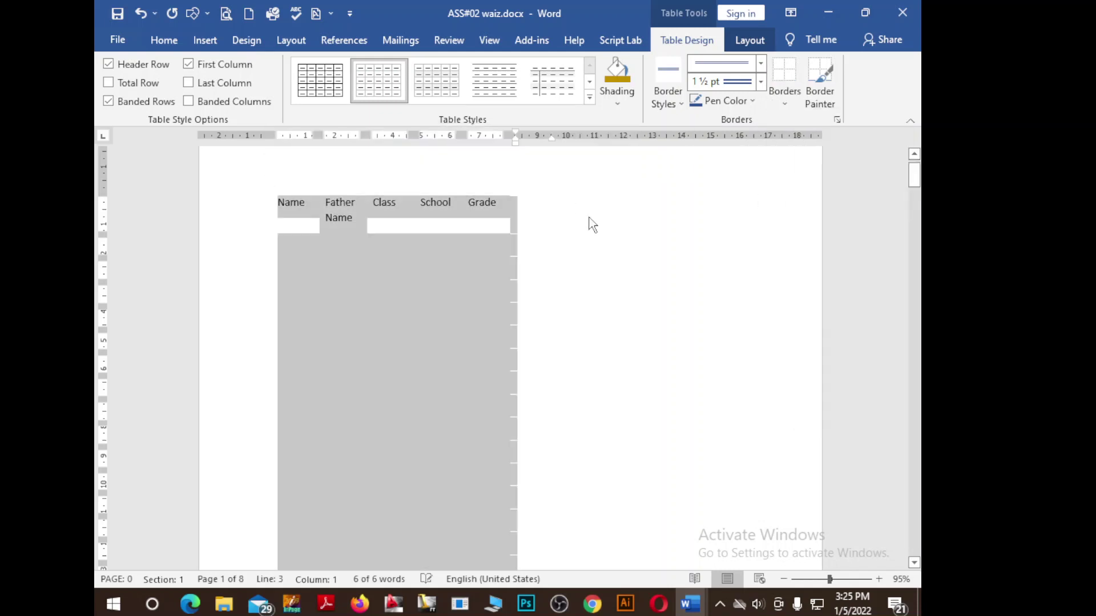
{"action": "left_click", "coordinate": [335, 310]}
{"action": "left_click", "coordinate": [398, 323]}
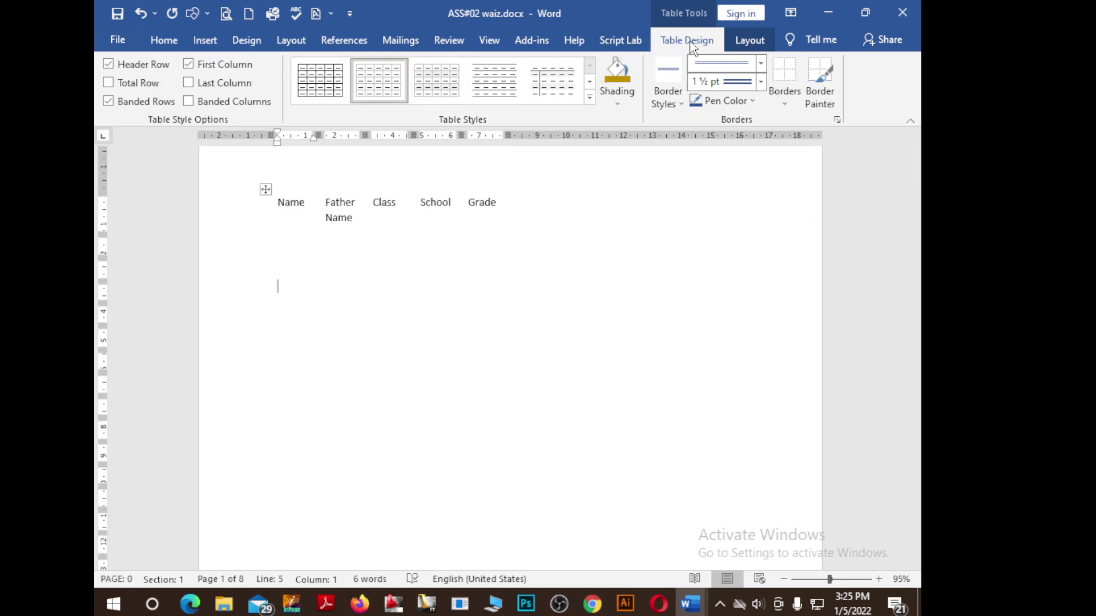
Show the table's gridlines again and click across the first empty row's cells.
{"action": "left_click", "coordinate": [753, 41]}
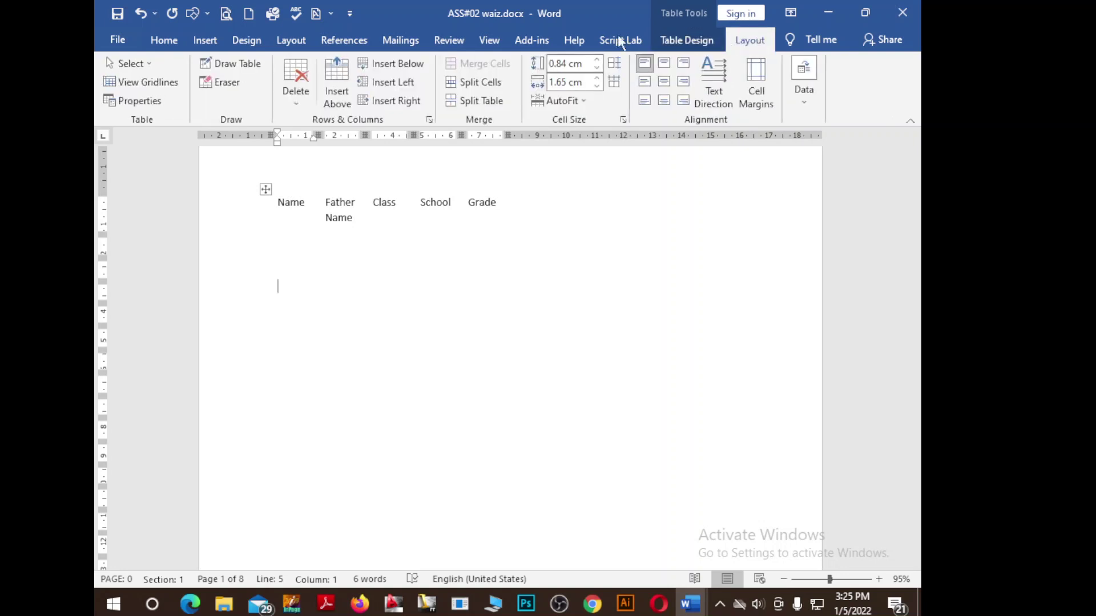
{"action": "left_click", "coordinate": [172, 80]}
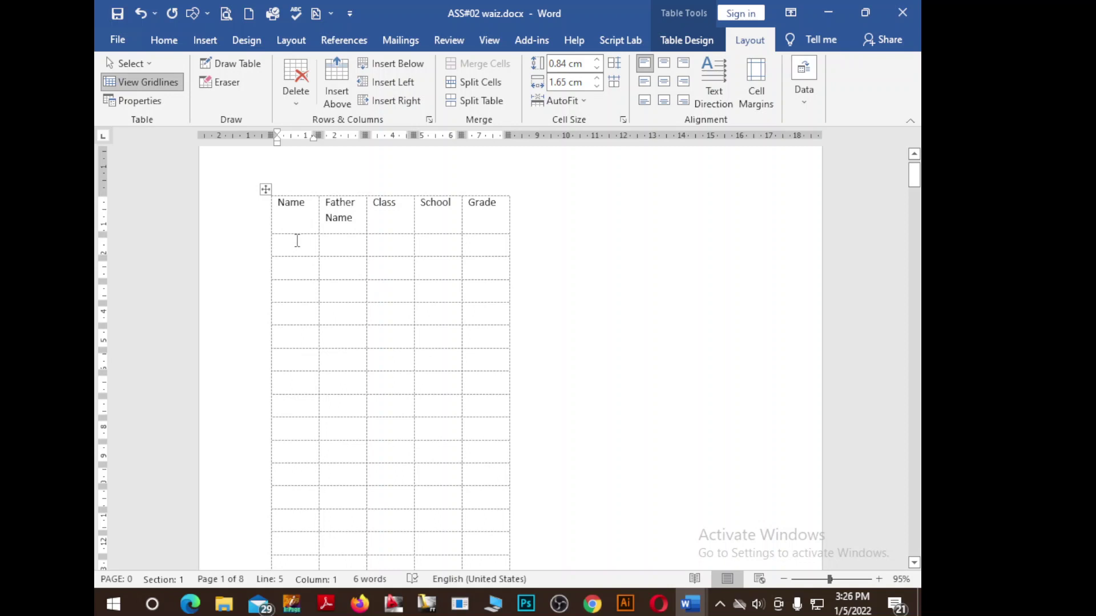
{"action": "left_click", "coordinate": [339, 250]}
{"action": "left_click", "coordinate": [392, 250]}
{"action": "left_click", "coordinate": [441, 249]}
{"action": "left_click", "coordinate": [486, 251]}
Create a new blank document with Ctrl+N.
{"action": "scroll", "coordinate": [444, 425], "scroll_direction": "down", "scroll_amount": 2}
{"action": "scroll", "coordinate": [444, 425], "scroll_direction": "up", "scroll_amount": 1}
{"action": "scroll", "coordinate": [443, 427], "scroll_direction": "up", "scroll_amount": 2}
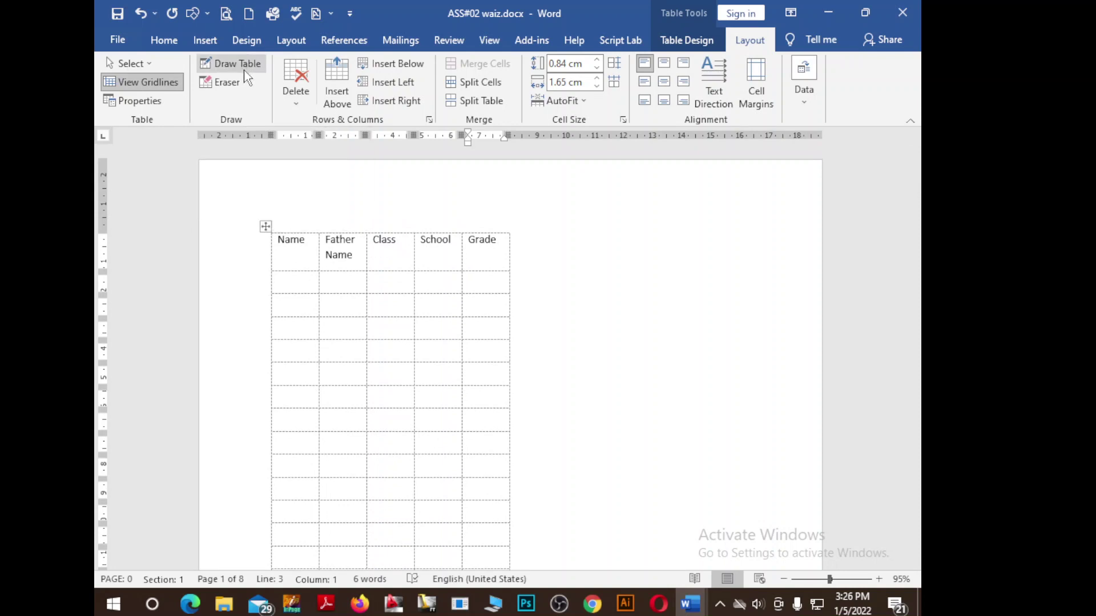
{"action": "key", "text": "ctrl+n"}
Hand-draw a one-row, three-cell table using Draw Table.
{"action": "left_click", "coordinate": [217, 49]}
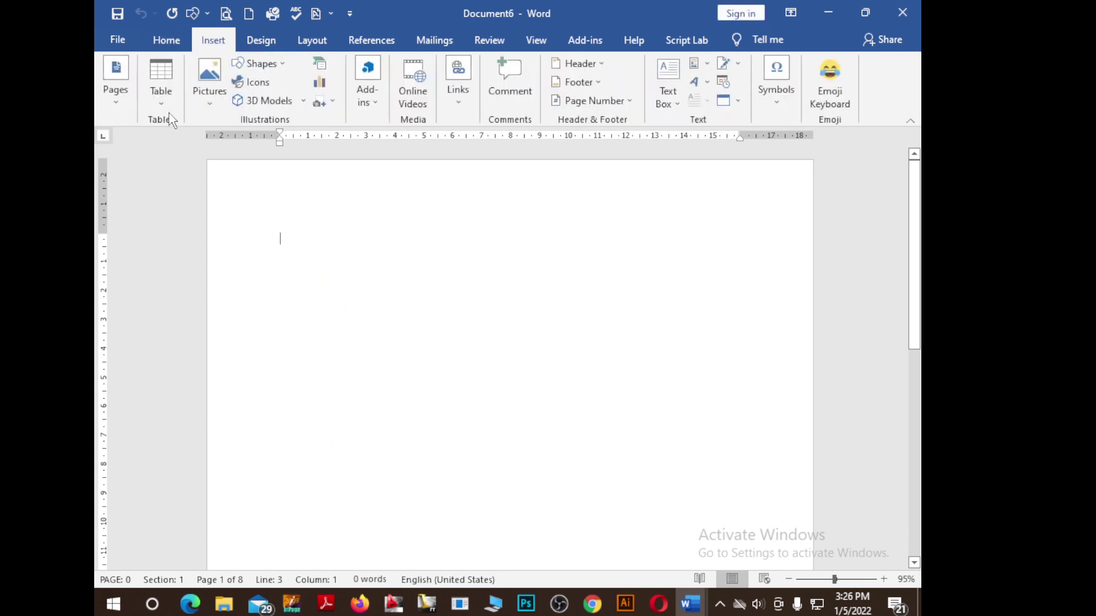
{"action": "left_click", "coordinate": [165, 100]}
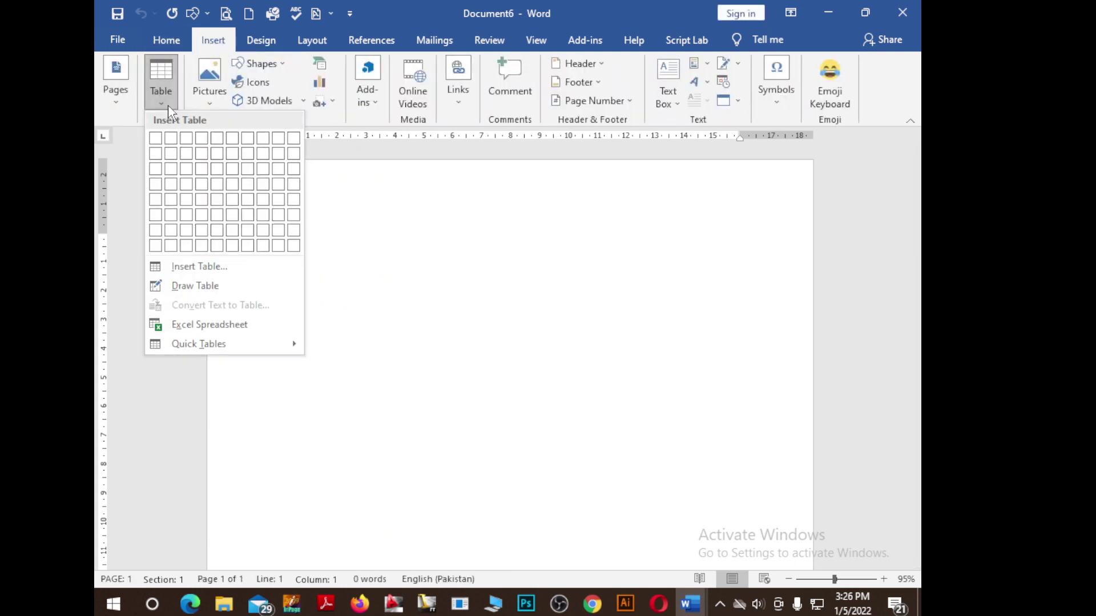
{"action": "left_click", "coordinate": [195, 286]}
{"action": "left_click_drag", "start_coordinate": [294, 247], "coordinate": [692, 251]}
{"action": "mouse_move", "coordinate": [371, 226]}
{"action": "left_mouse_down"}
{"action": "mouse_move", "coordinate": [373, 261]}
{"action": "mouse_move", "coordinate": [349, 259]}
{"action": "left_mouse_up"}
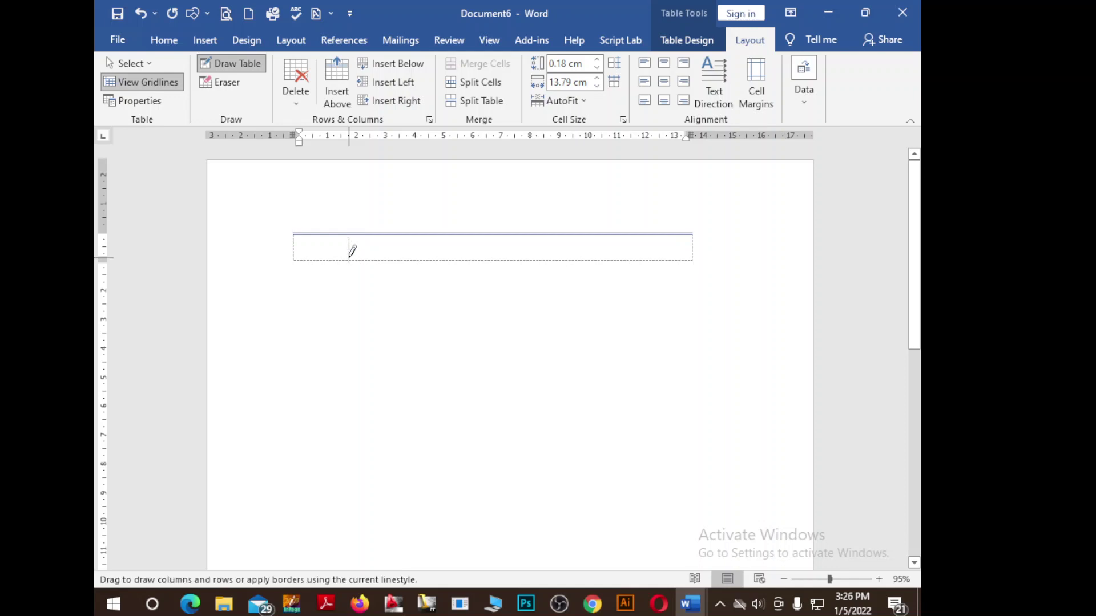
{"action": "left_click_drag", "start_coordinate": [438, 231], "coordinate": [438, 260]}
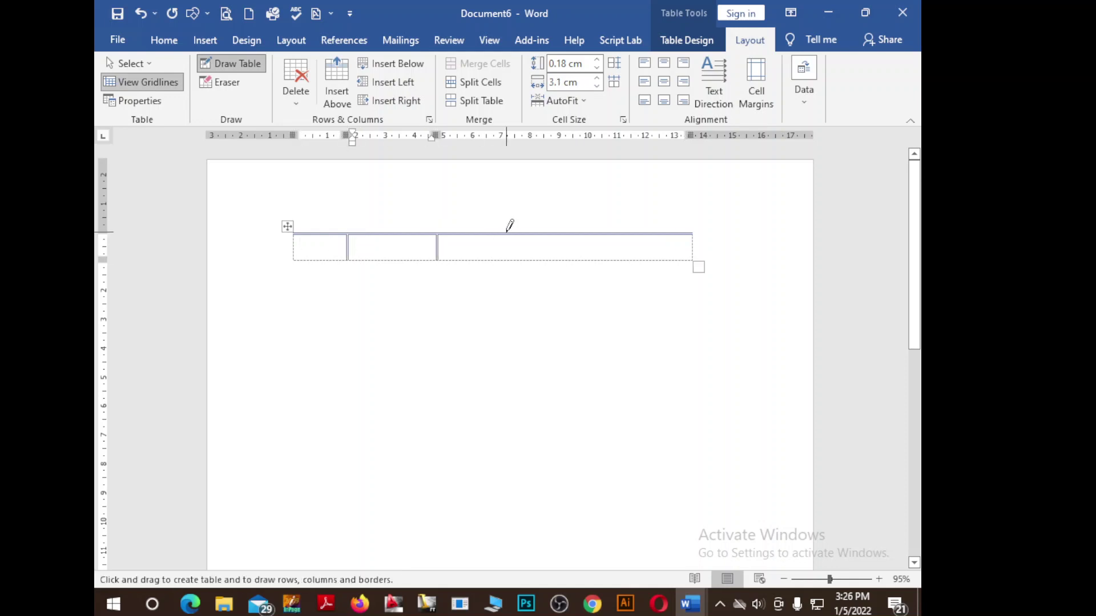
{"action": "left_click_drag", "start_coordinate": [508, 227], "coordinate": [510, 260]}
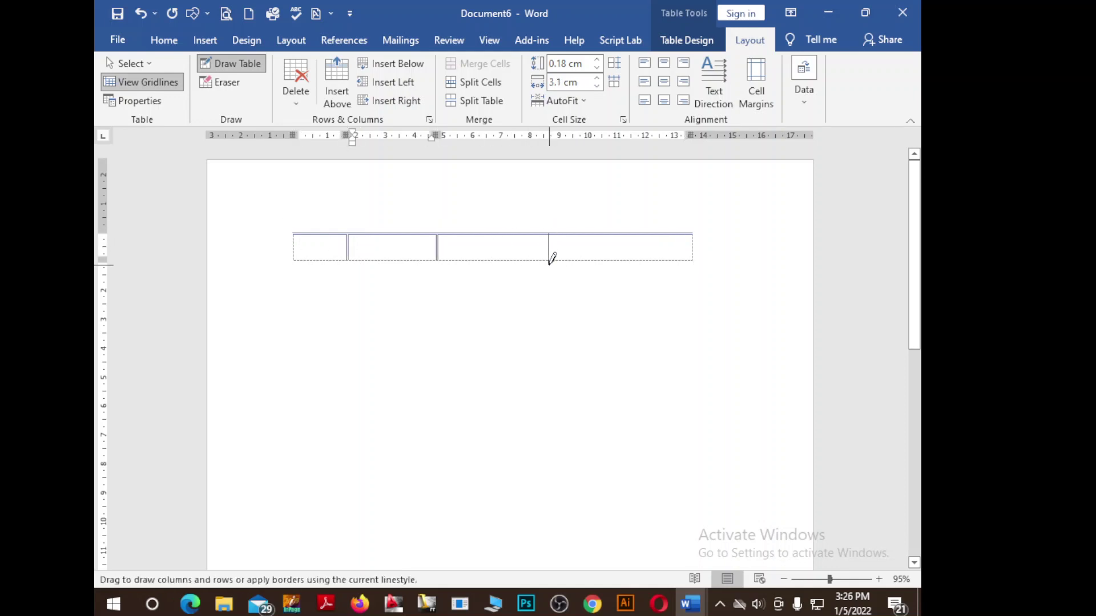
Draw a larger 2-column, 3-row table below it, undoing the extra column borders.
{"action": "left_click_drag", "start_coordinate": [291, 335], "coordinate": [677, 504]}
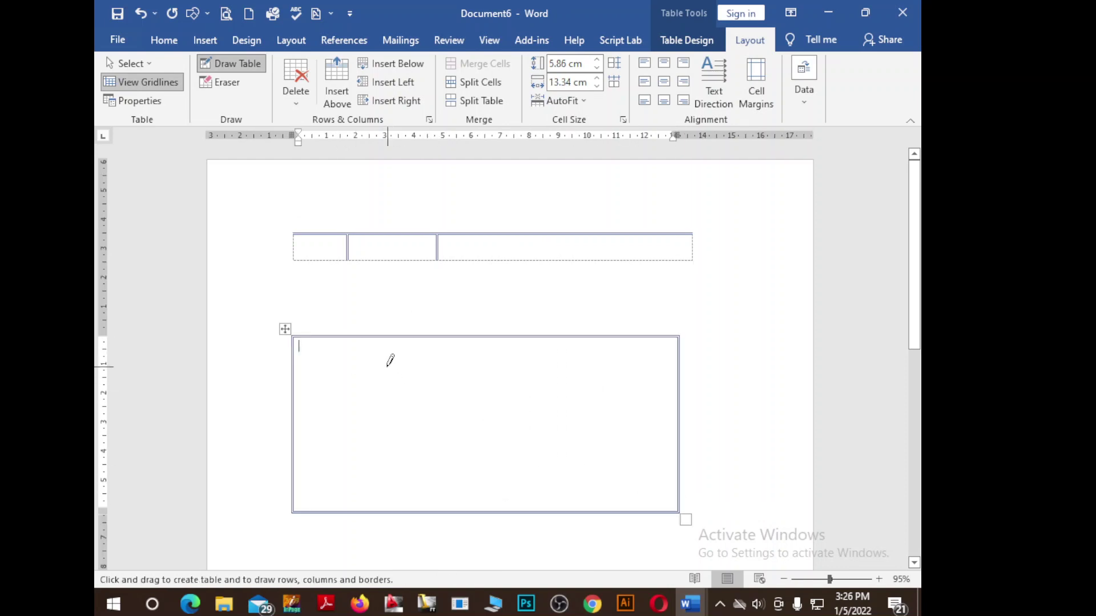
{"action": "left_click_drag", "start_coordinate": [394, 340], "coordinate": [415, 486]}
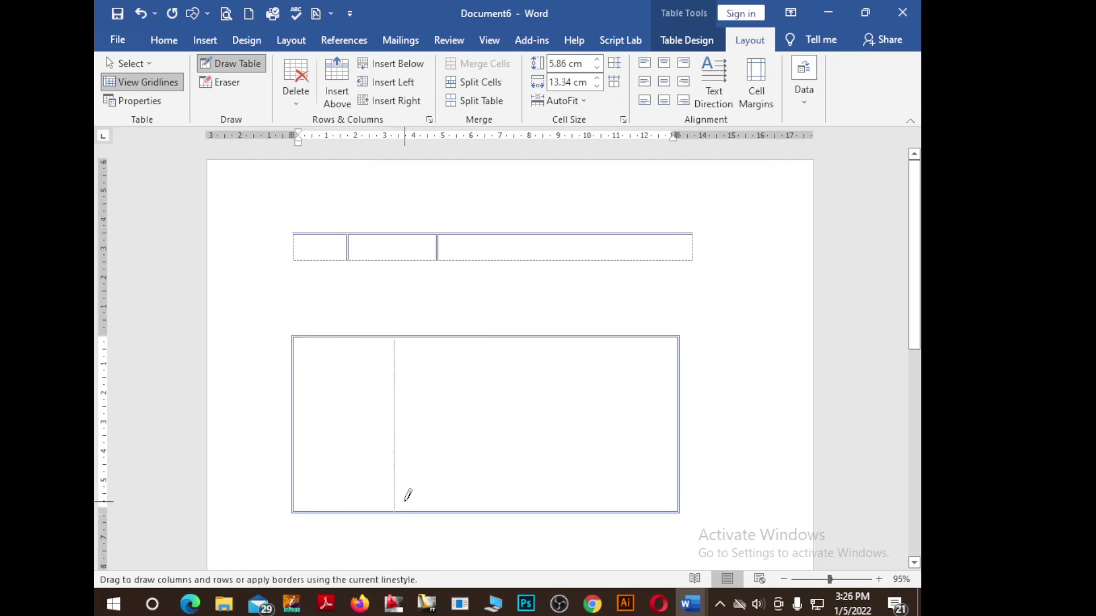
{"action": "left_click_drag", "start_coordinate": [295, 401], "coordinate": [634, 398]}
{"action": "left_click_drag", "start_coordinate": [298, 449], "coordinate": [639, 454]}
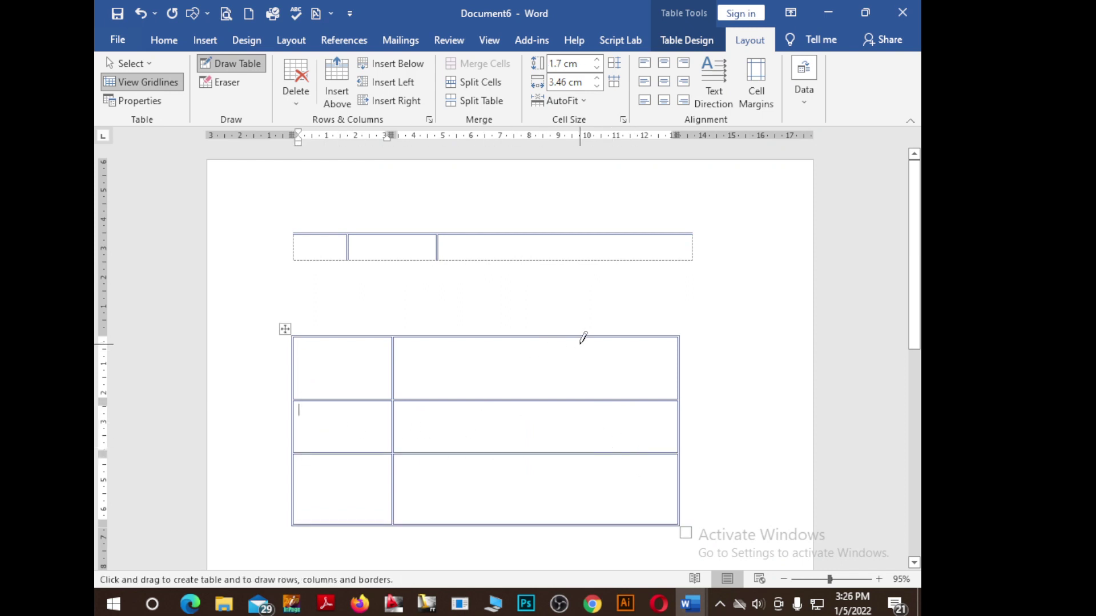
{"action": "left_click_drag", "start_coordinate": [583, 337], "coordinate": [578, 520]}
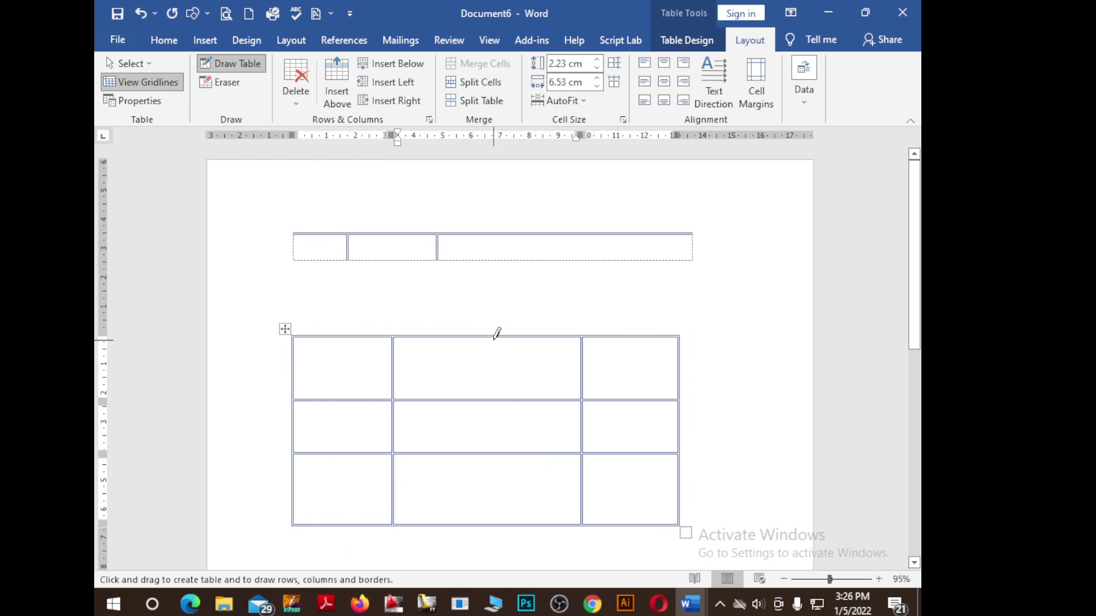
{"action": "left_click_drag", "start_coordinate": [495, 337], "coordinate": [488, 517]}
{"action": "left_click_drag", "start_coordinate": [457, 338], "coordinate": [481, 502]}
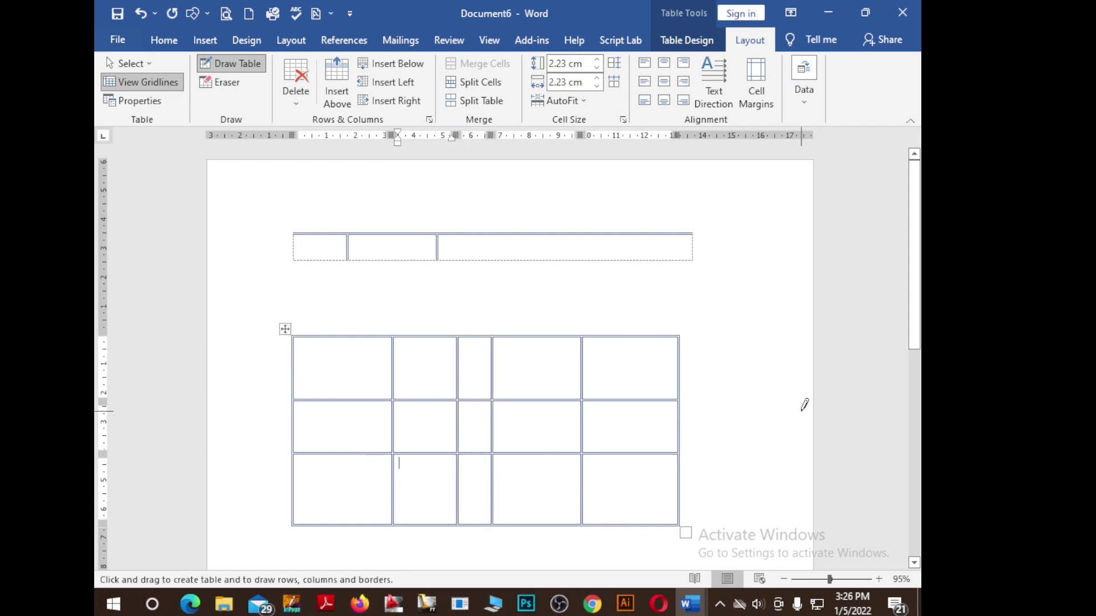
{"action": "key", "text": "ctrl+z"}
{"action": "key", "text": "ctrl+z"}
{"action": "key", "text": "ctrl+z"}
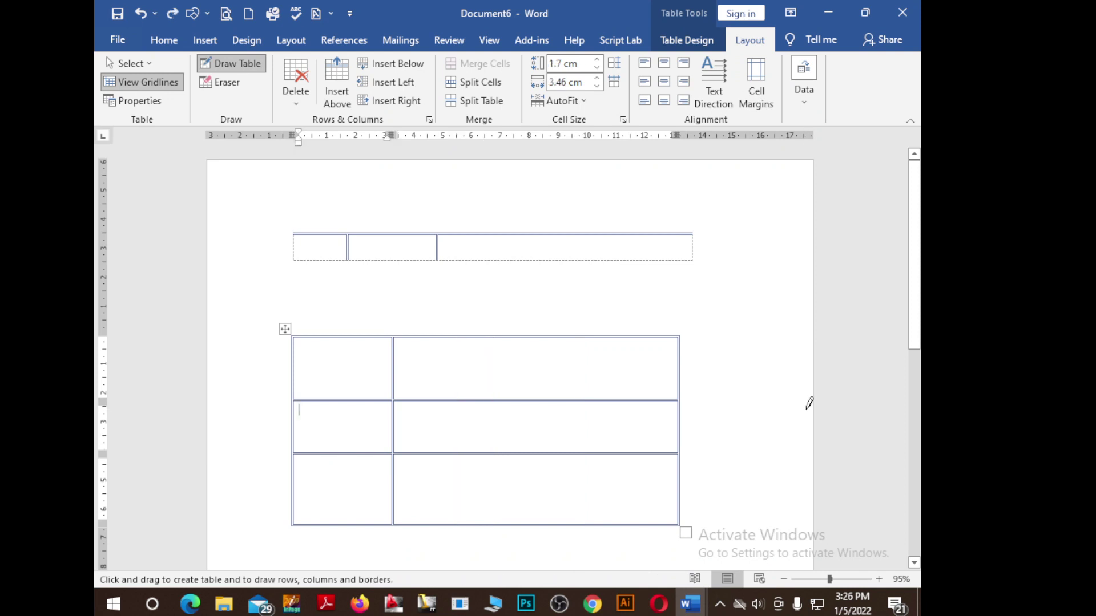
{"action": "key", "text": "ctrl+z"}
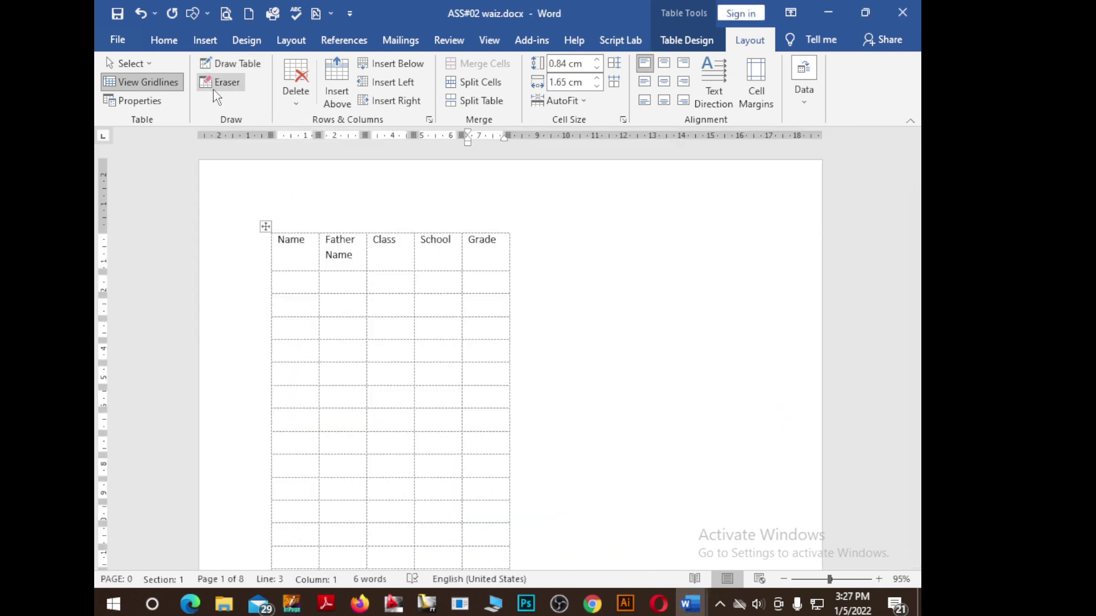
{"action": "left_click", "coordinate": [300, 279]}
{"action": "type", "text": "czcvczz"}
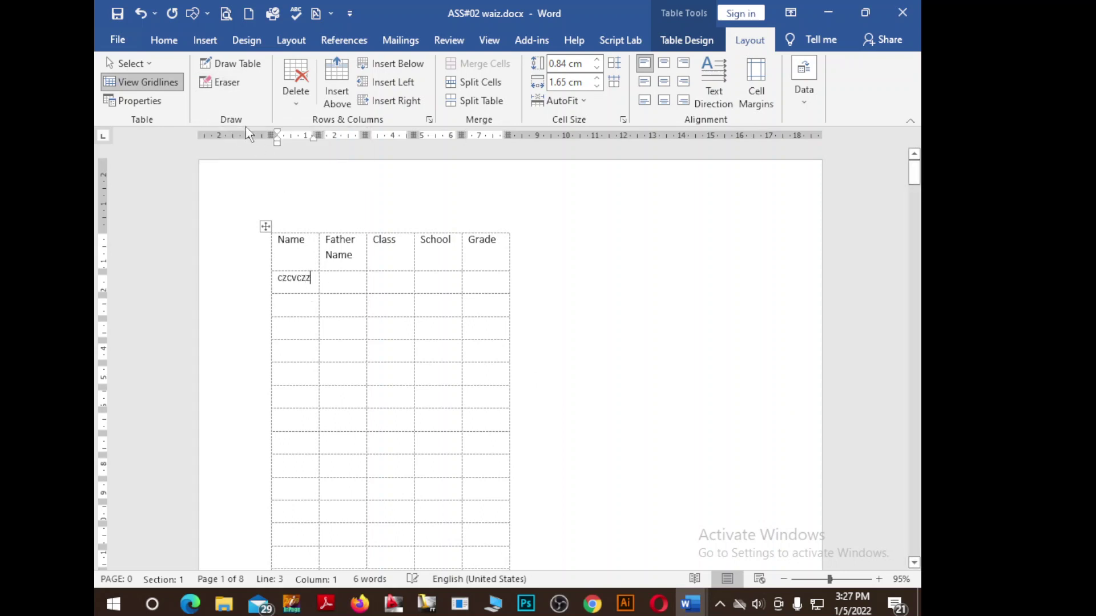
{"action": "type", "text": "x"}
{"action": "left_click", "coordinate": [235, 85]}
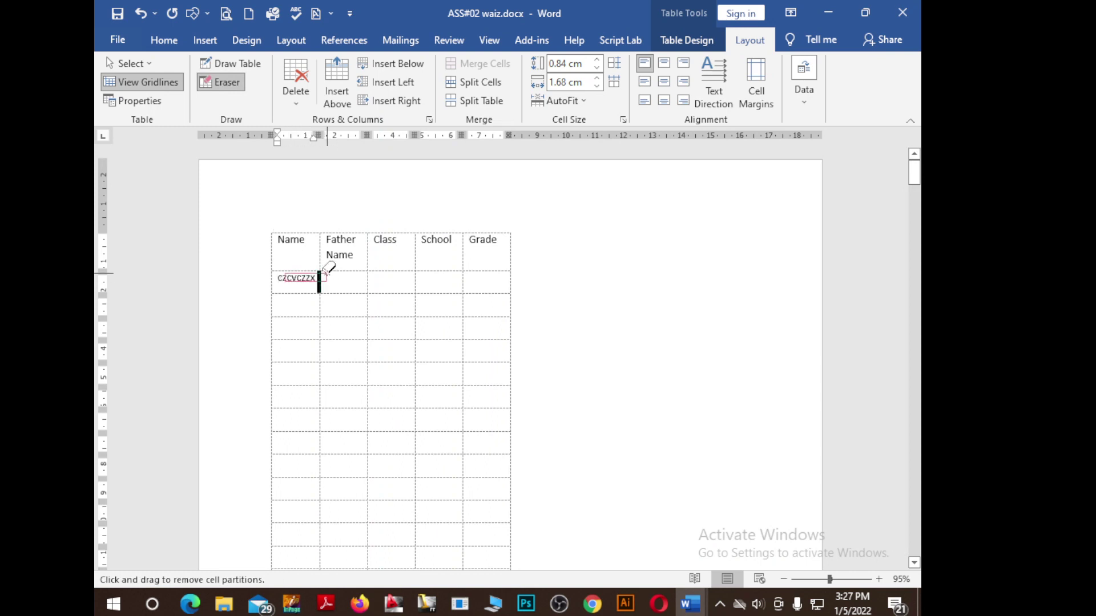
{"action": "left_click_drag", "start_coordinate": [330, 278], "coordinate": [350, 265]}
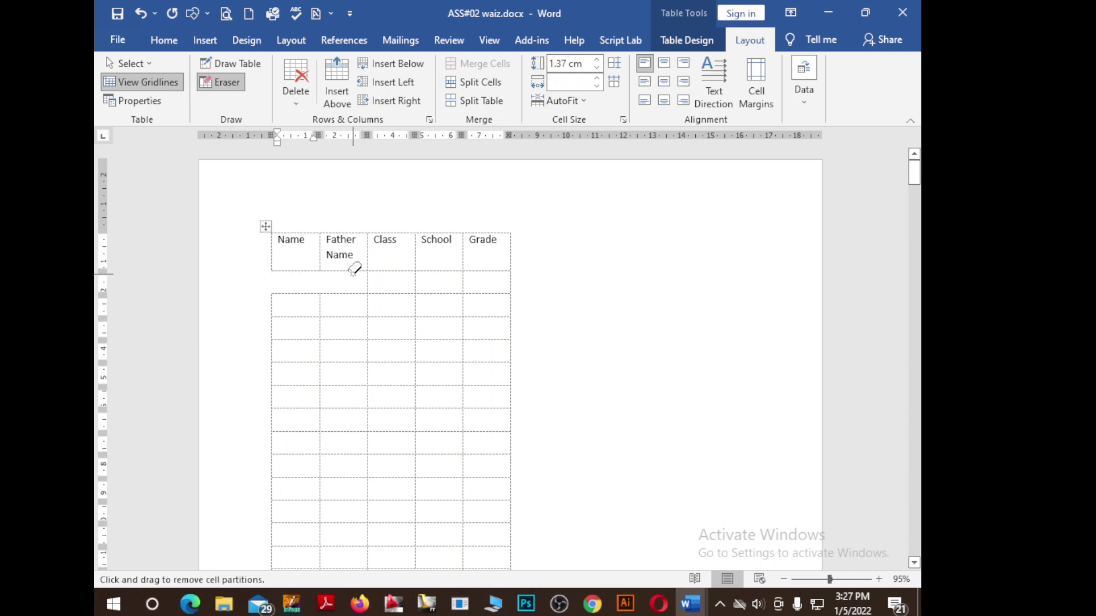
{"action": "key", "text": "ctrl+z"}
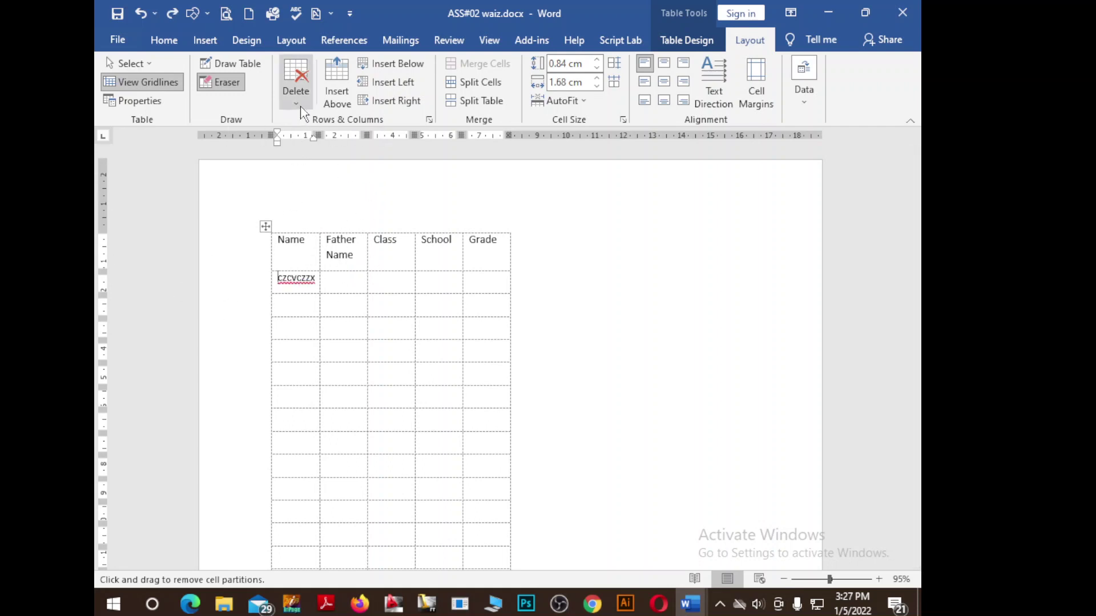
{"action": "left_click", "coordinate": [302, 113]}
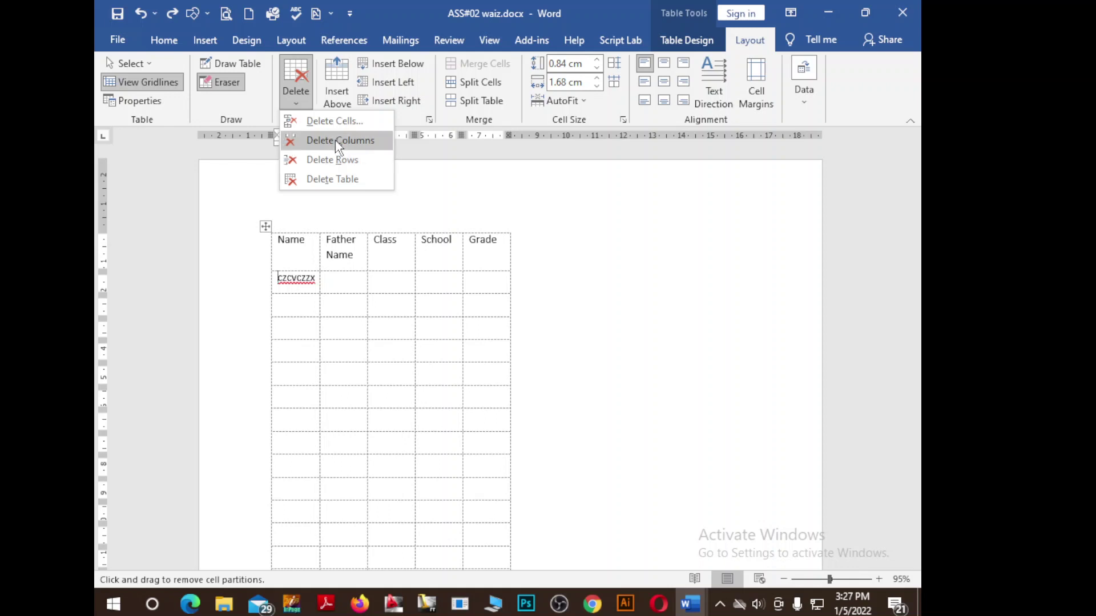
{"action": "left_click", "coordinate": [337, 140]}
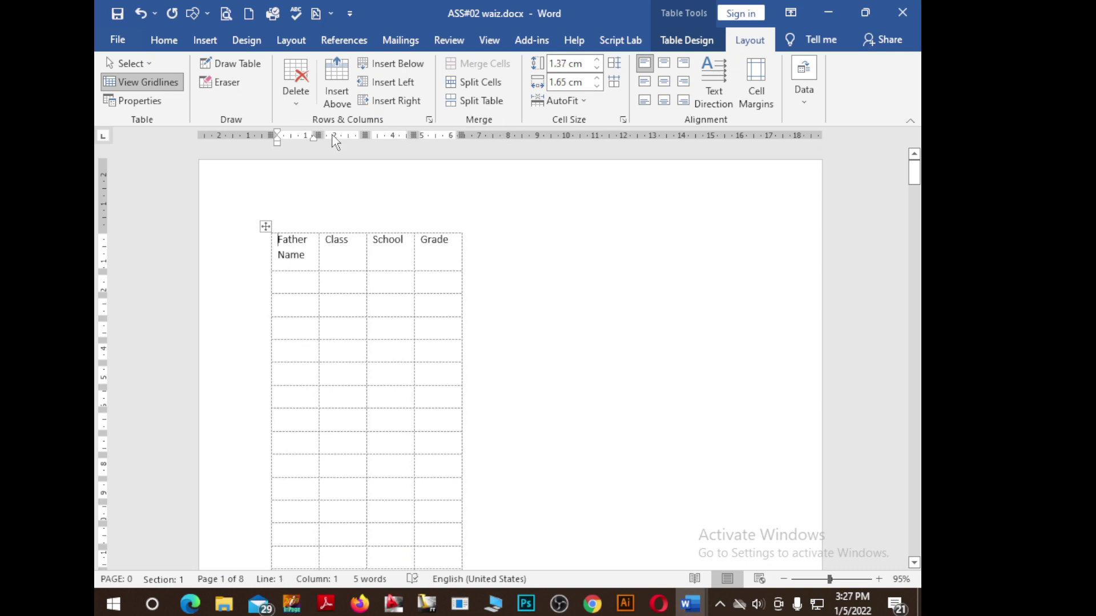
{"action": "key", "text": "ctrl+z"}
{"action": "key", "text": "ctrl+z"}
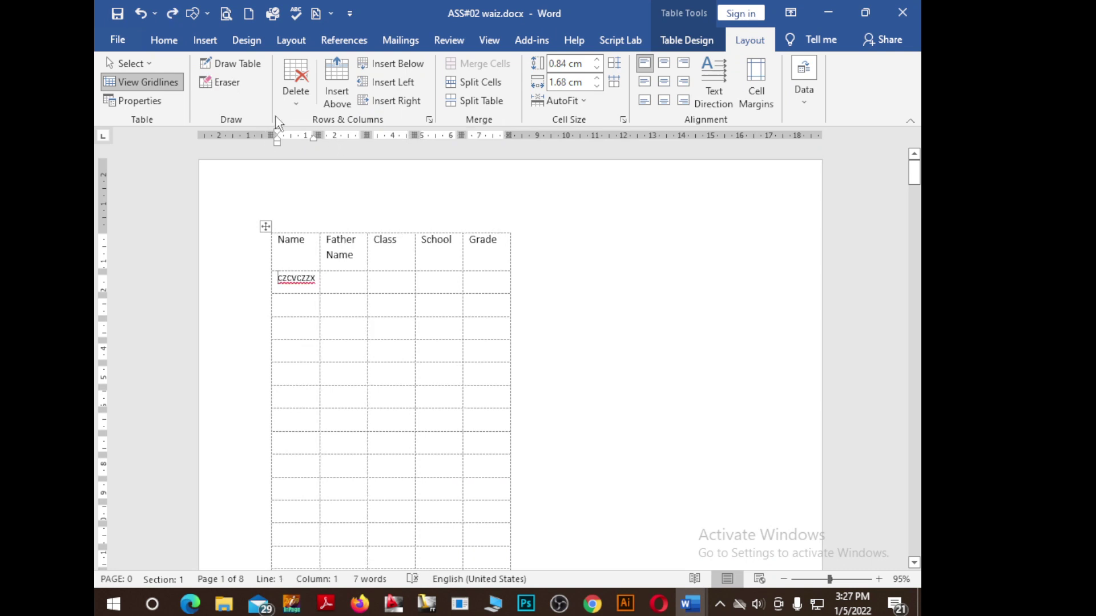
{"action": "left_click", "coordinate": [295, 83]}
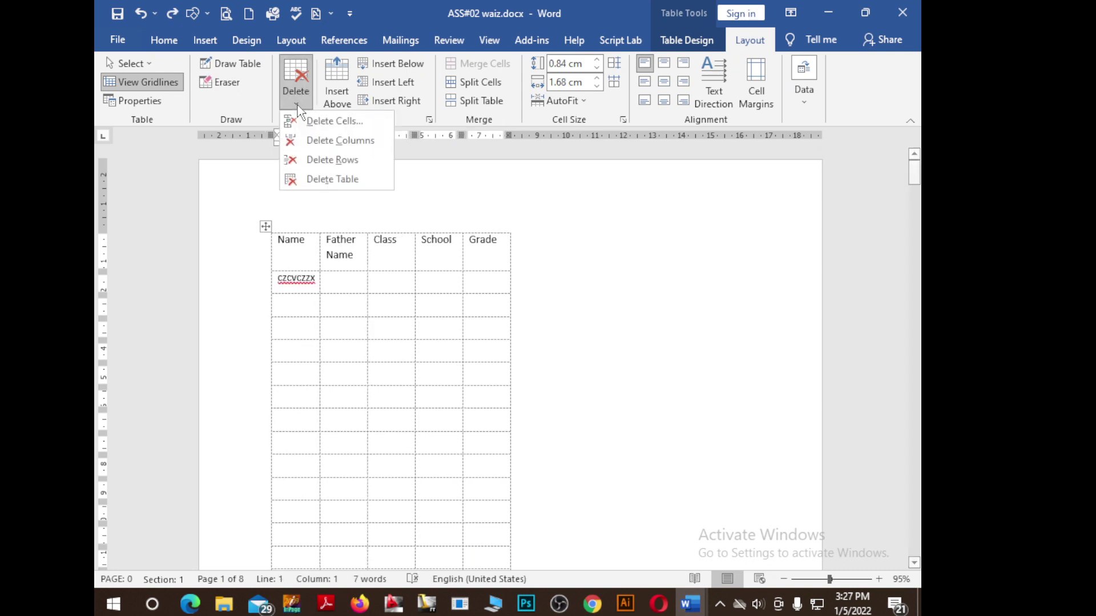
{"action": "left_click", "coordinate": [346, 161]}
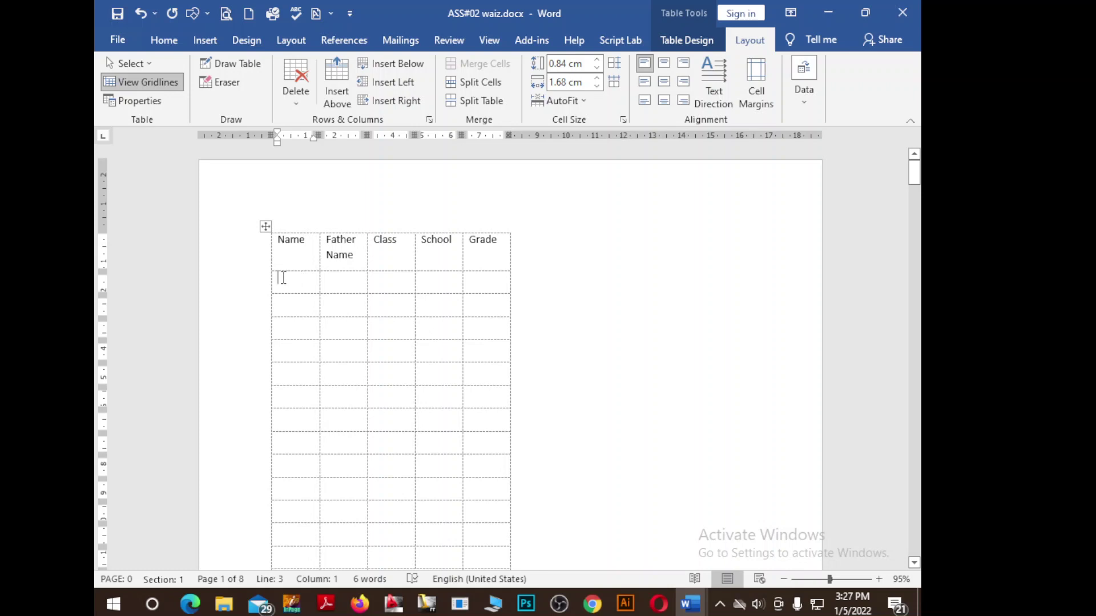
{"action": "left_click", "coordinate": [295, 100]}
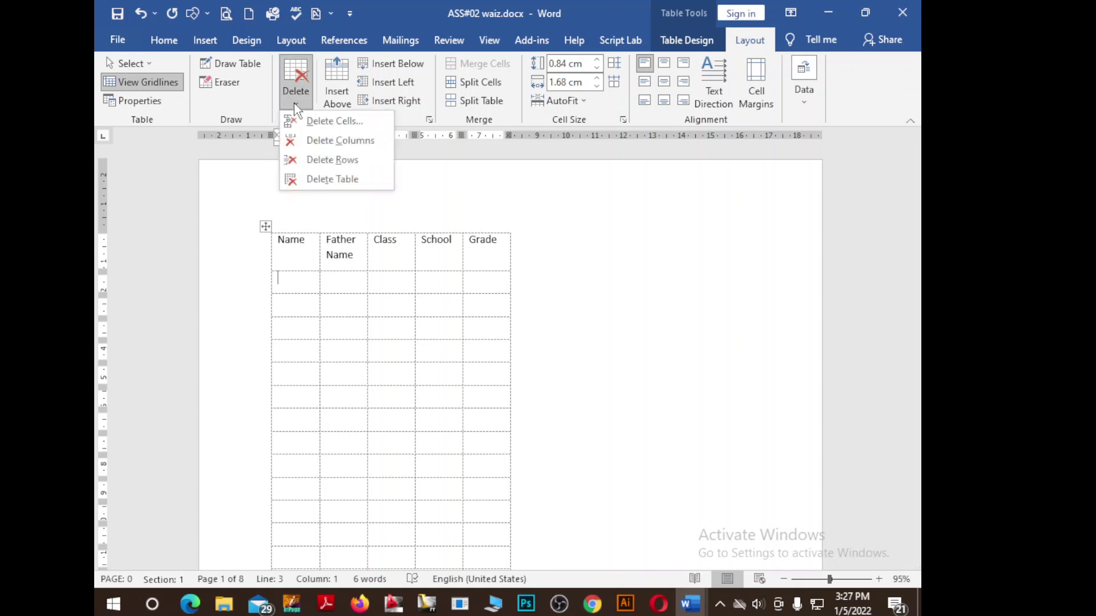
{"action": "left_click", "coordinate": [316, 180]}
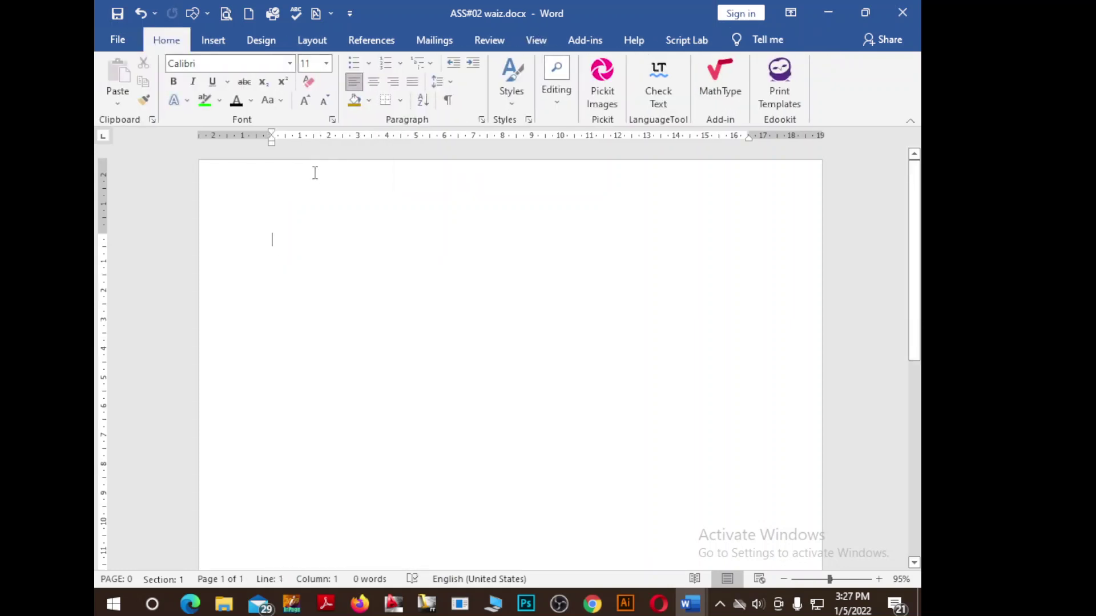
{"action": "key", "text": "ctrl+z"}
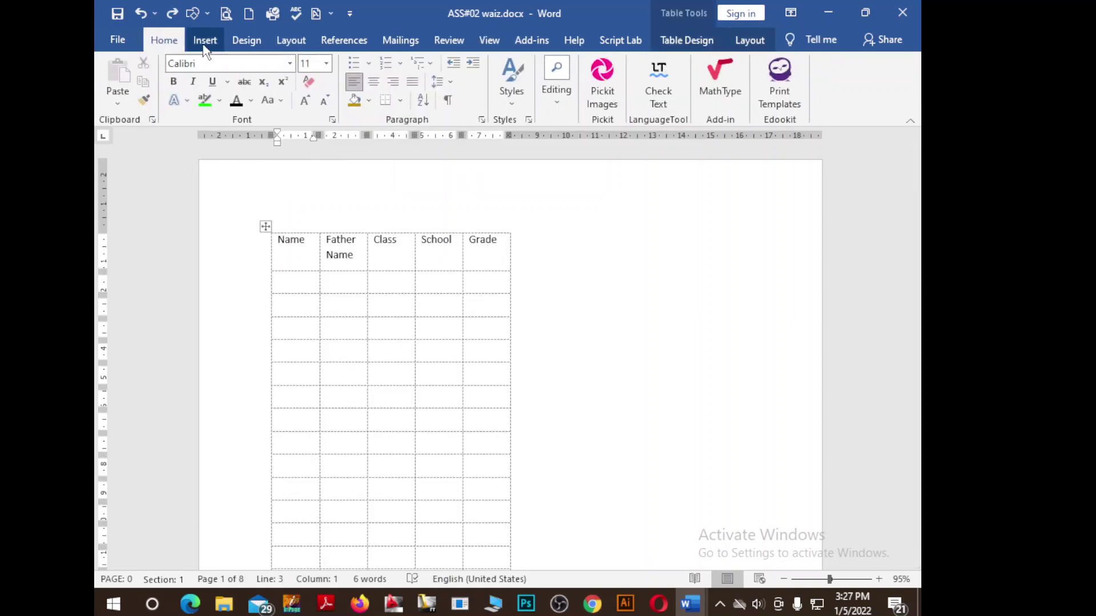
Fill row 2 with sjkfjSA, JKLAJFKLSJDDAKLFJ, KDLSAJKLASJKLDJ, SKAJDKLSAJ and KLSAJDKLA.
{"action": "left_click", "coordinate": [763, 48]}
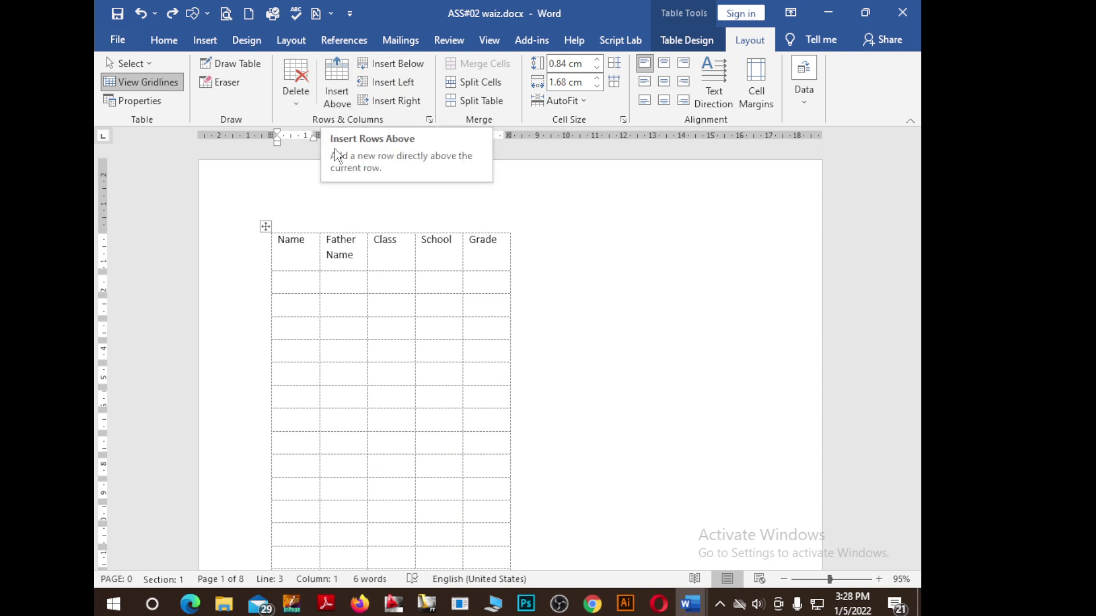
{"action": "type", "text": "sjkfjSA"}
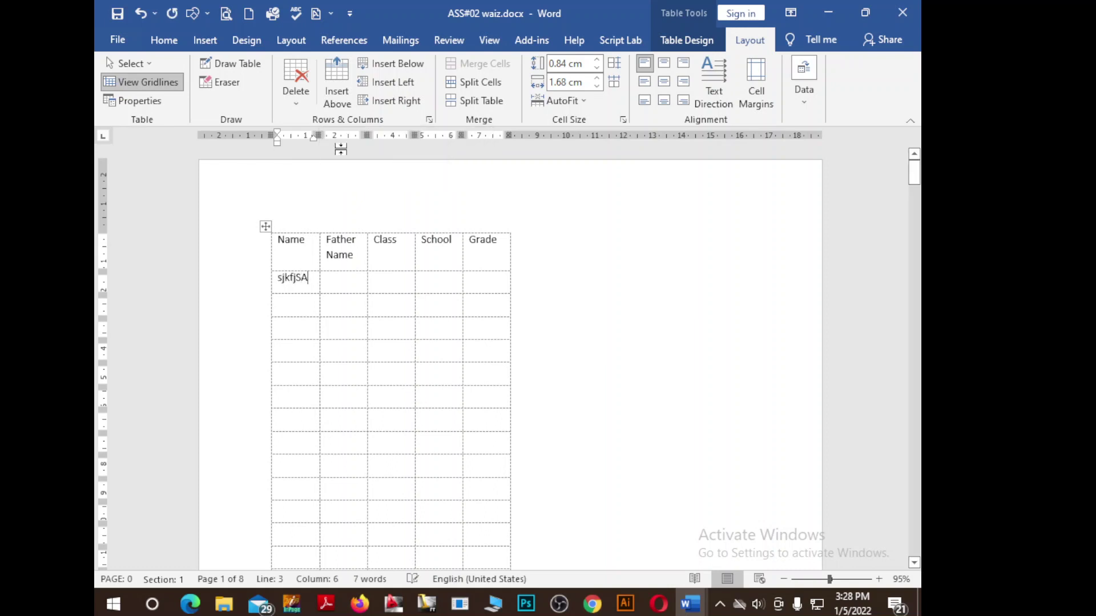
{"action": "key", "text": "Tab"}
{"action": "type", "text": "JKLAJFKLSJDDAKLFJ"}
{"action": "key", "text": "Tab"}
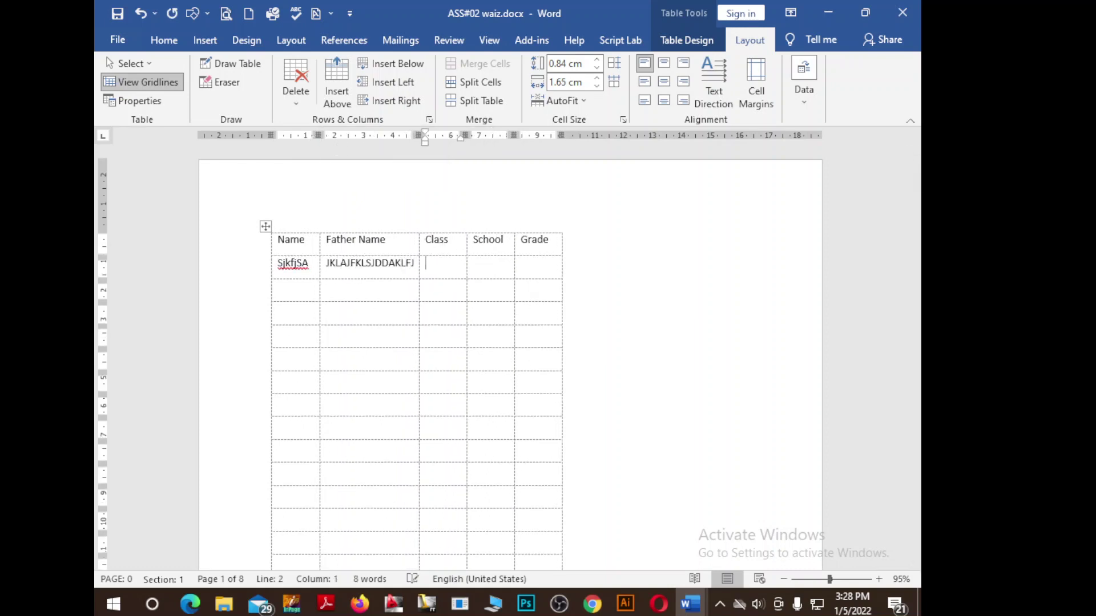
{"action": "type", "text": "KDLSAJKLASJKLDJ"}
{"action": "key", "text": "Tab"}
{"action": "type", "text": "SKAJDKLSAJ"}
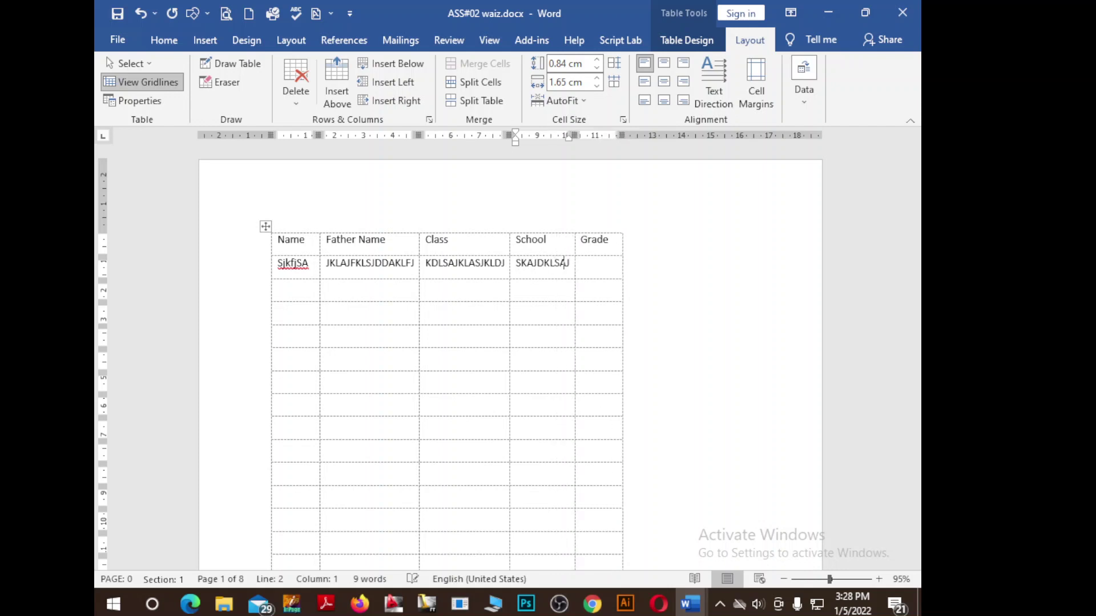
{"action": "key", "text": "Tab"}
{"action": "type", "text": "KLSAJDKLA"}
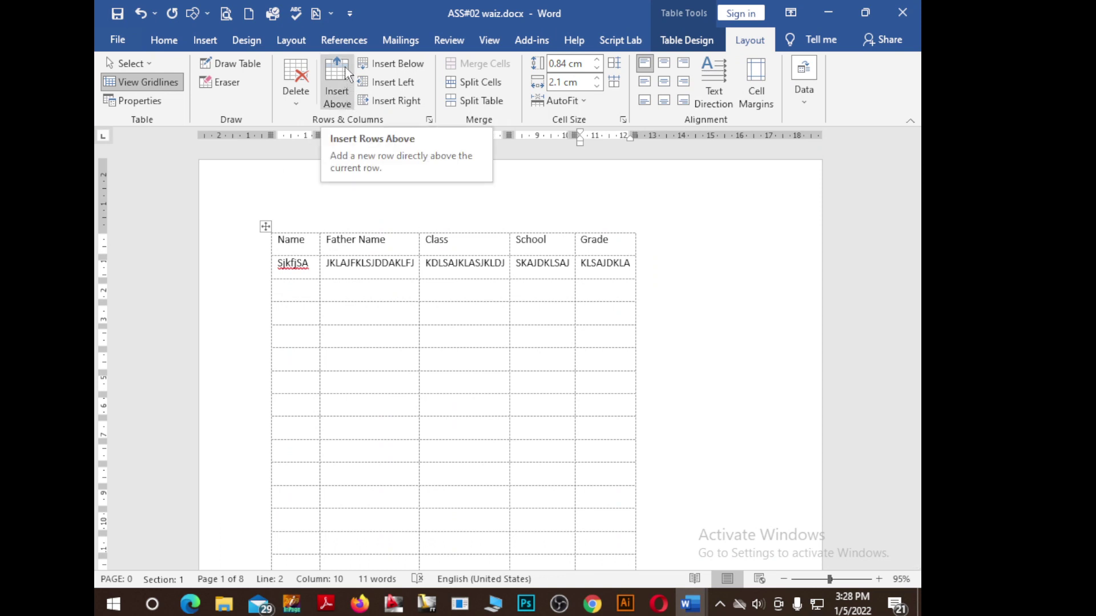
{"action": "left_click", "coordinate": [337, 80]}
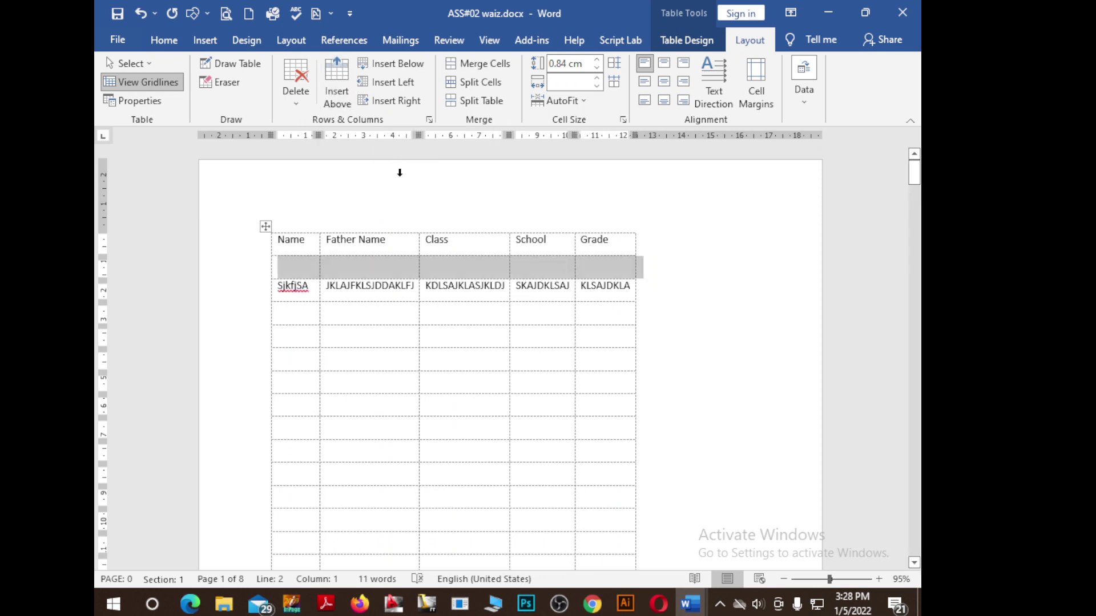
{"action": "left_click", "coordinate": [313, 290]}
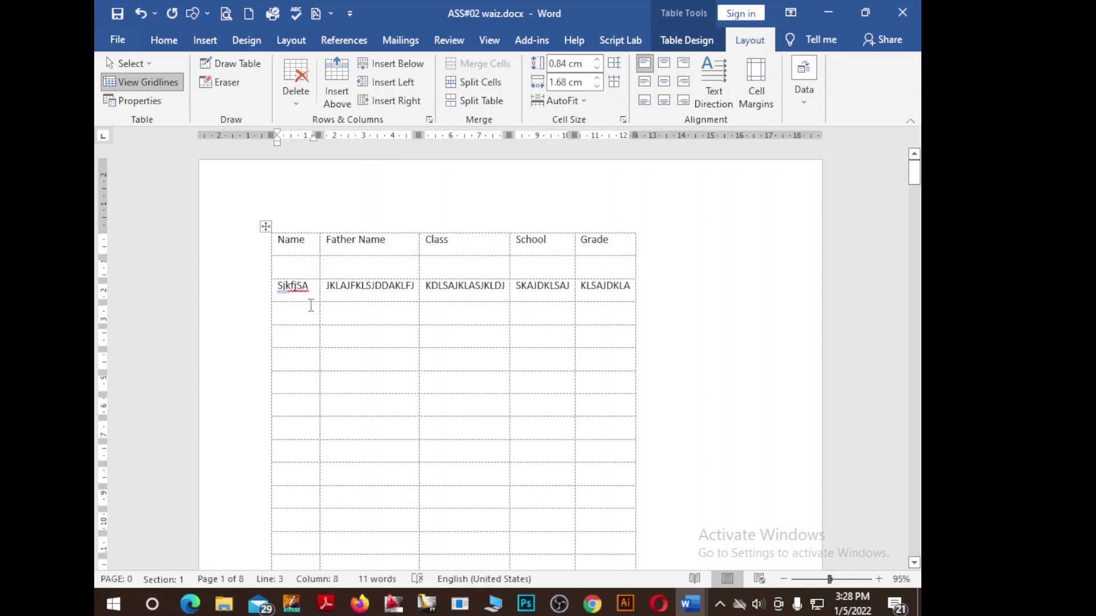
{"action": "left_click", "coordinate": [395, 64]}
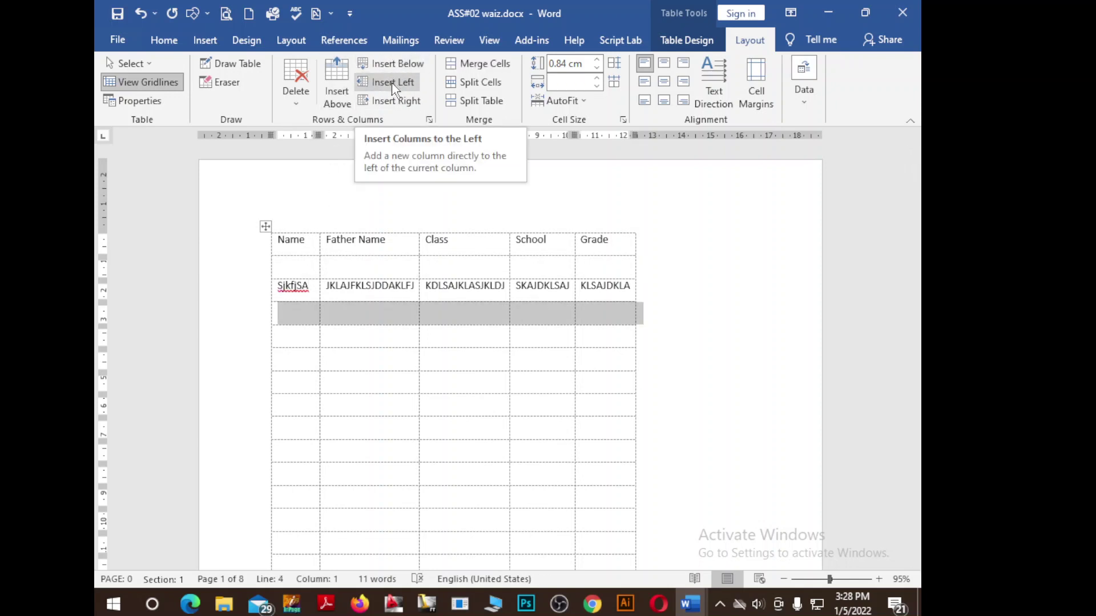
{"action": "left_click", "coordinate": [393, 85]}
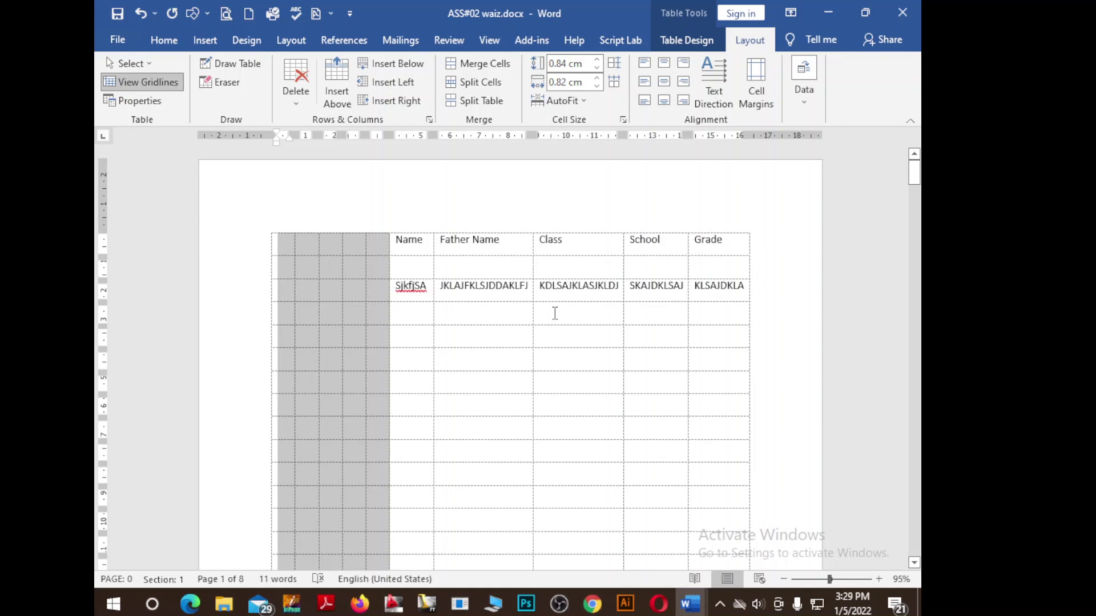
{"action": "key", "text": "ctrl+z"}
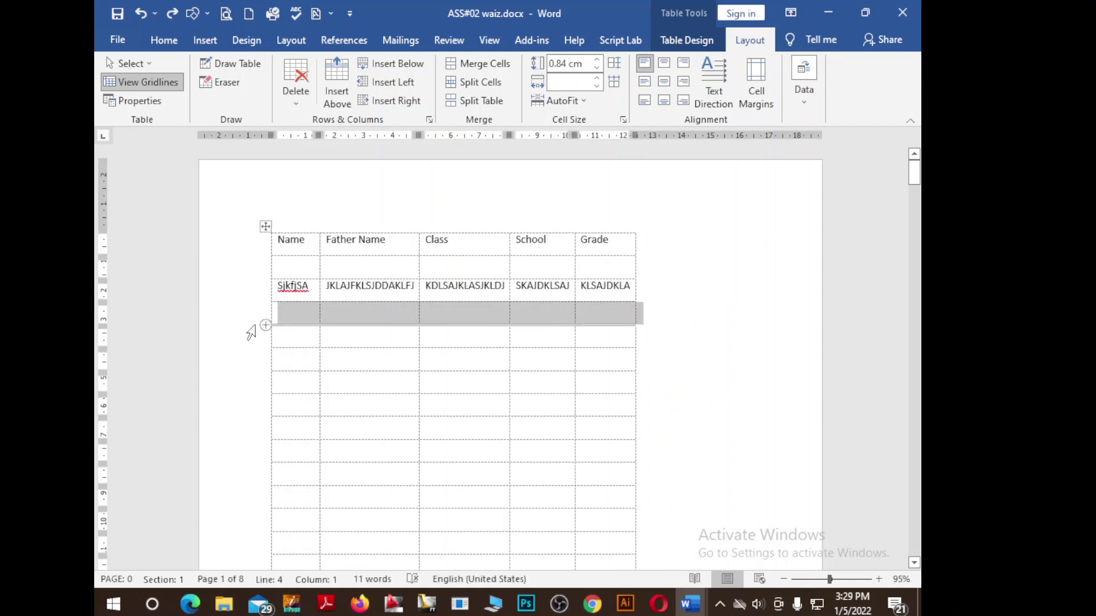
{"action": "left_click", "coordinate": [296, 313]}
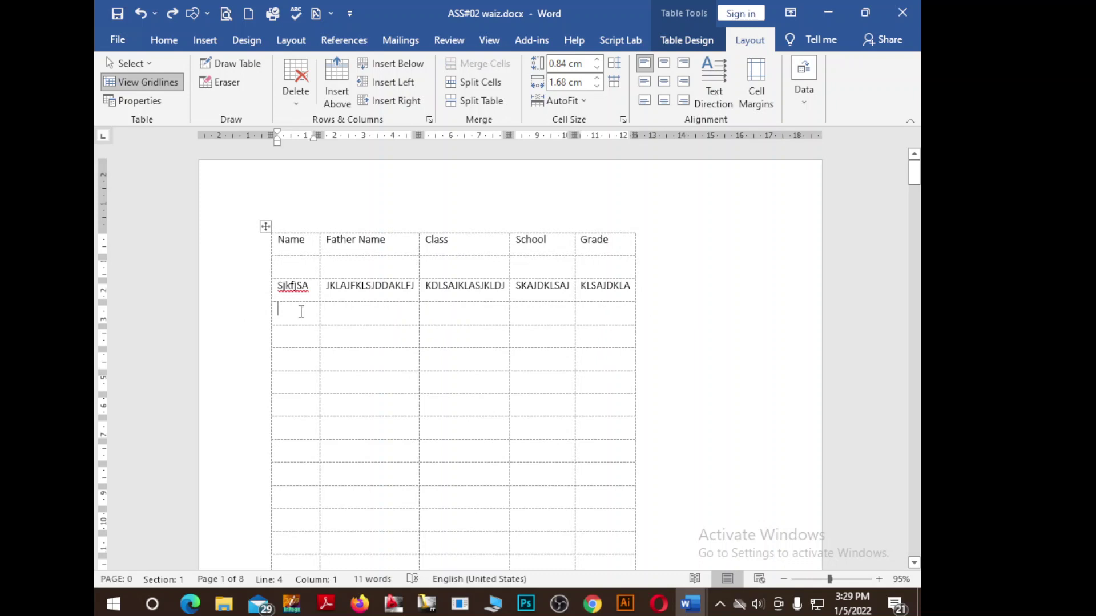
{"action": "left_click", "coordinate": [401, 83]}
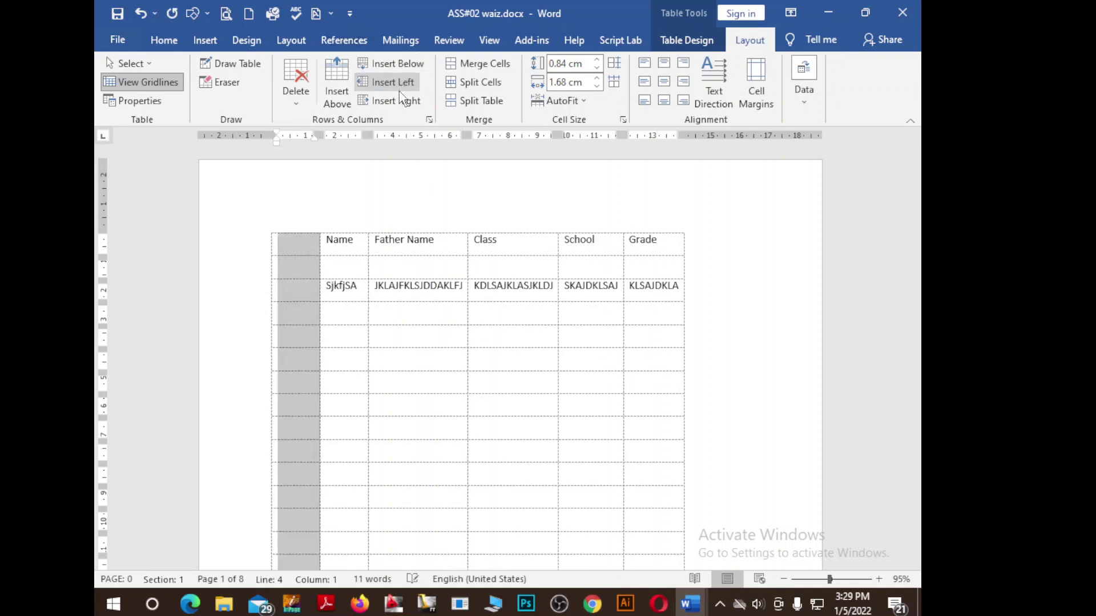
{"action": "left_click", "coordinate": [399, 101]}
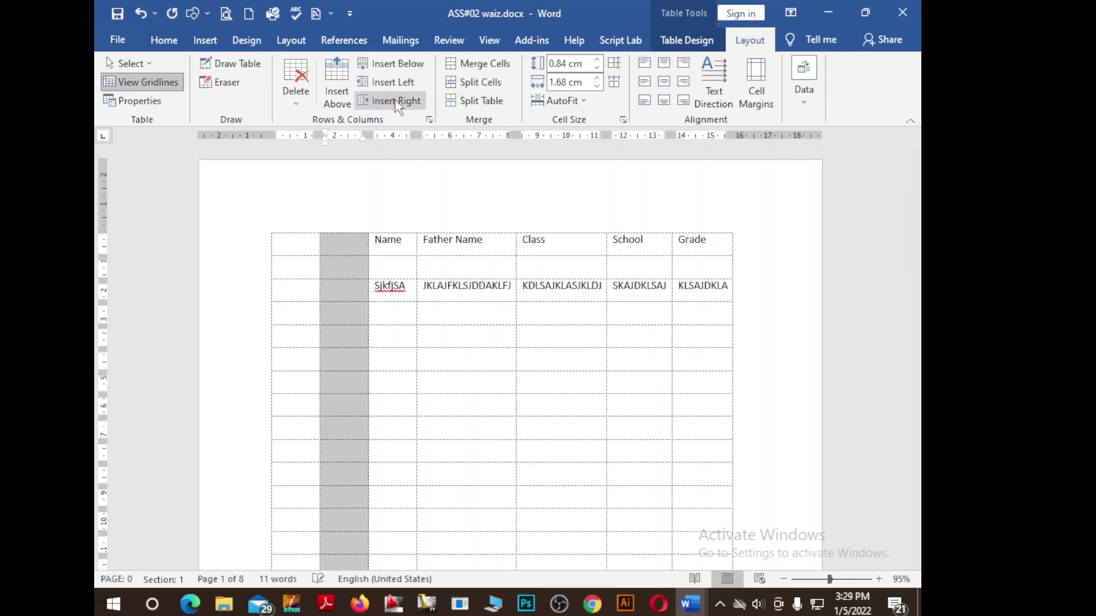
{"action": "key", "text": "ctrl+z"}
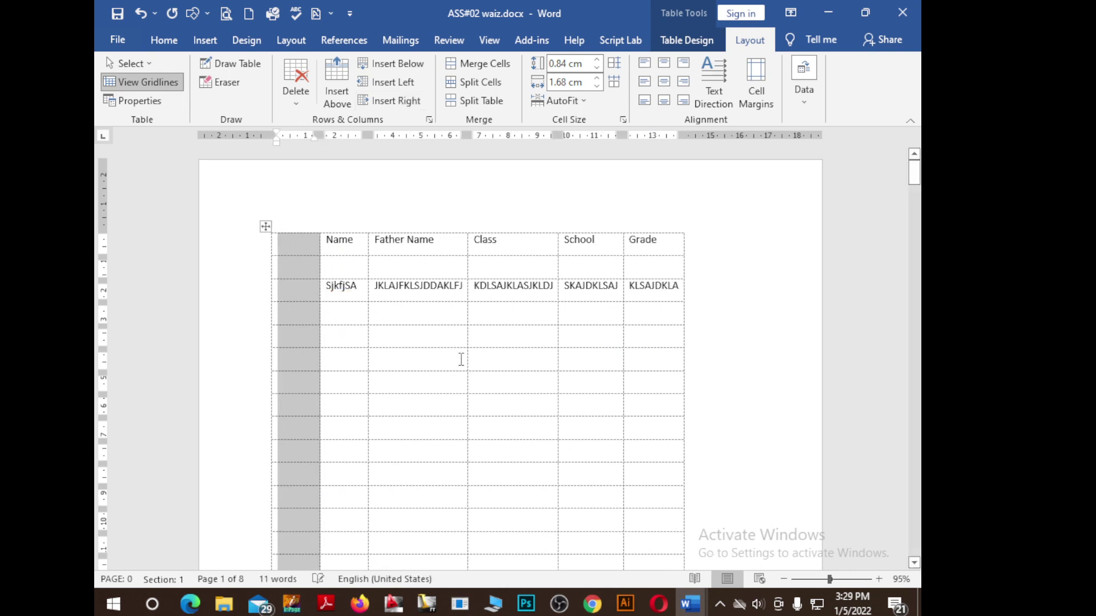
{"action": "key", "text": "ctrl+z"}
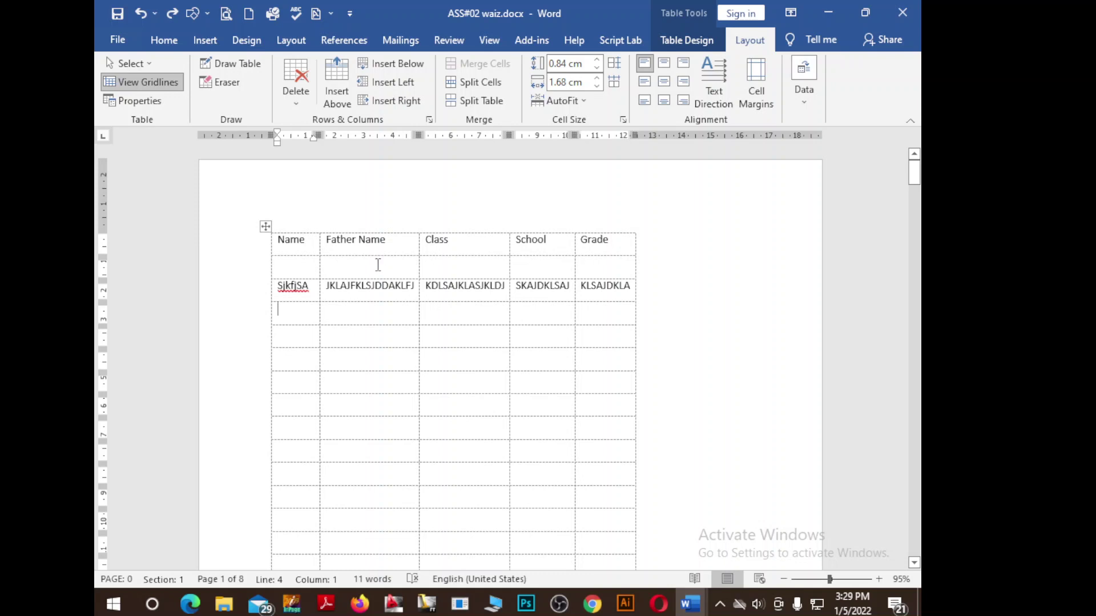
{"action": "left_click_drag", "start_coordinate": [396, 268], "coordinate": [472, 267]}
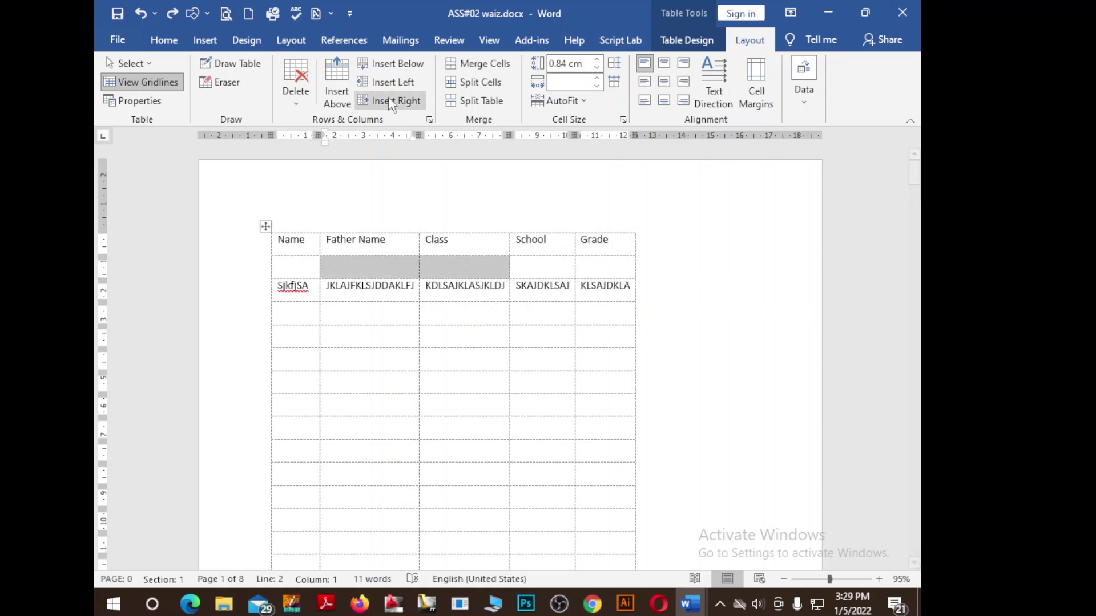
Merge row 2's Father Name and Class cells and type GFDGDFGDFGDFGFDGFDGDF.
{"action": "left_click", "coordinate": [482, 65]}
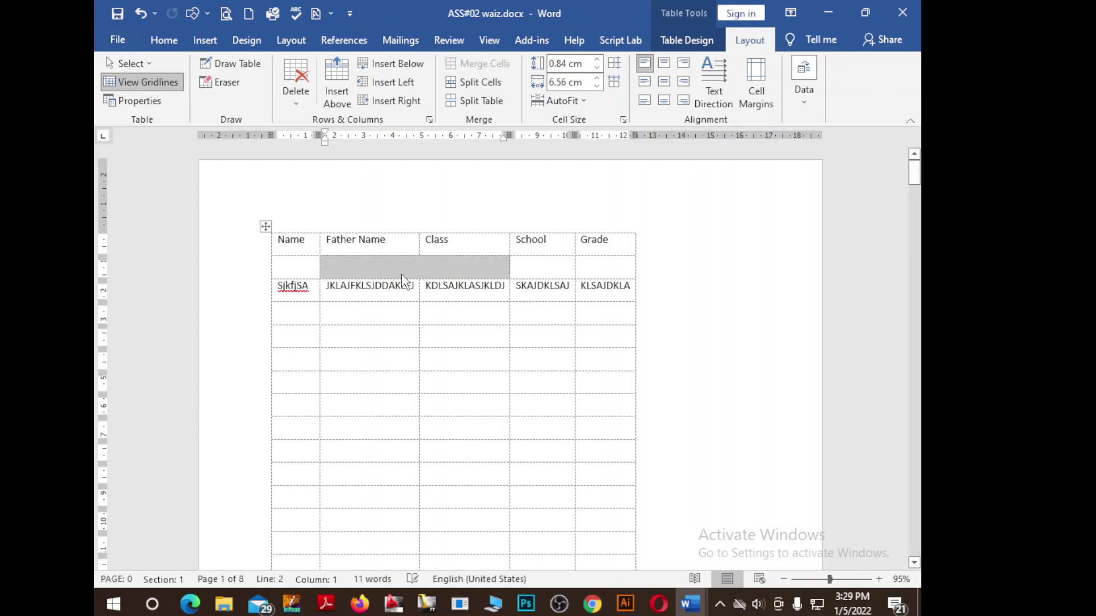
{"action": "left_click", "coordinate": [415, 267]}
{"action": "type", "text": "GFDGDFG"}
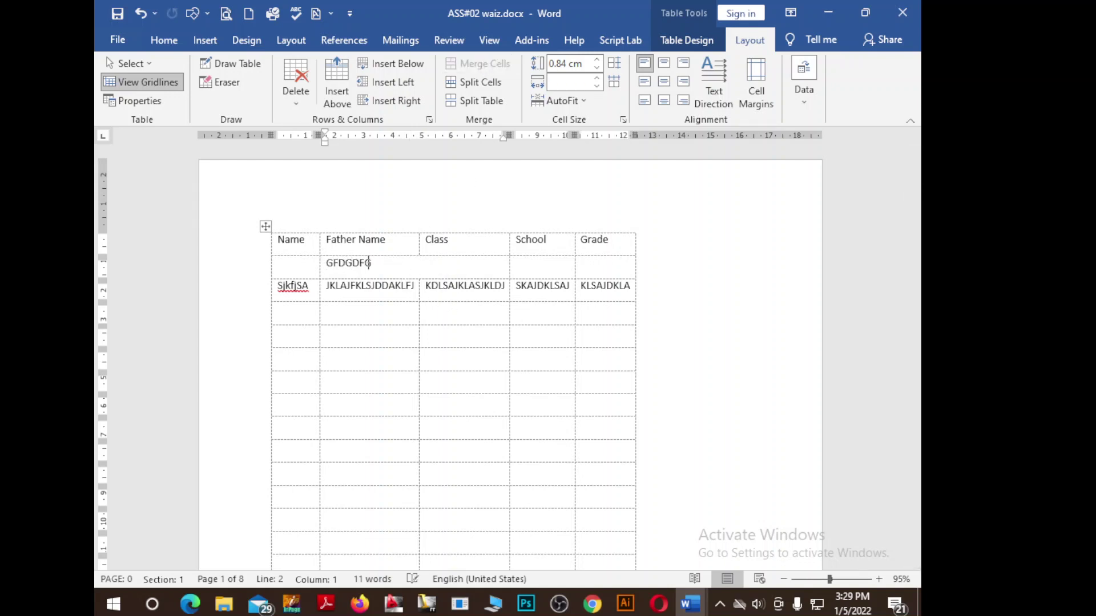
{"action": "type", "text": "DFGDFGFDGFDGDF"}
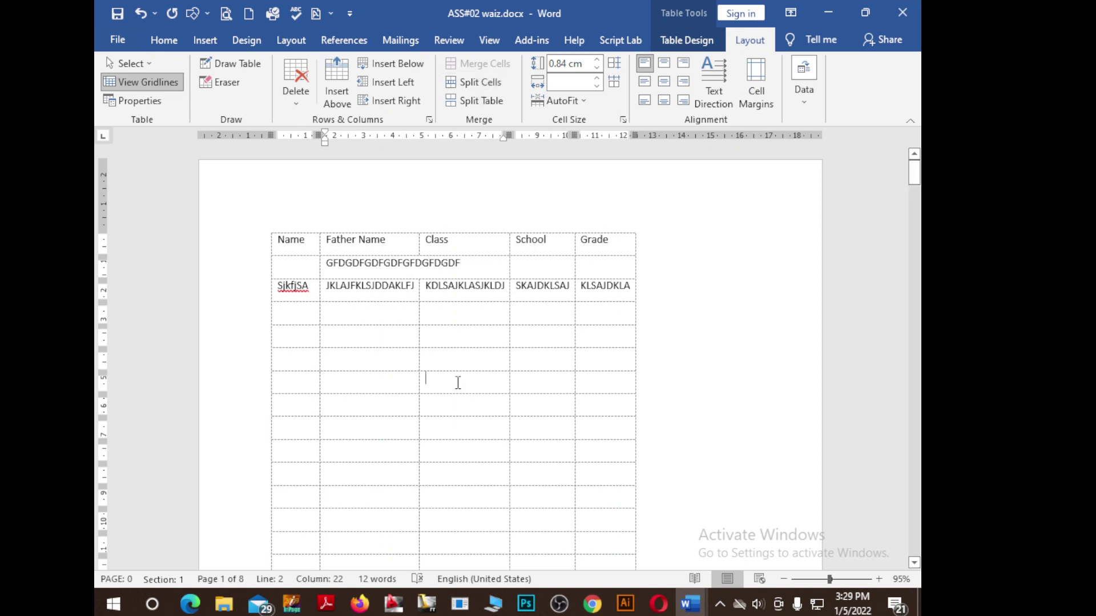
Split the merged cell back into two, then open Split Cells for a lower Father Name cell.
{"action": "left_click", "coordinate": [480, 82]}
{"action": "left_click", "coordinate": [570, 247]}
{"action": "left_click", "coordinate": [486, 271]}
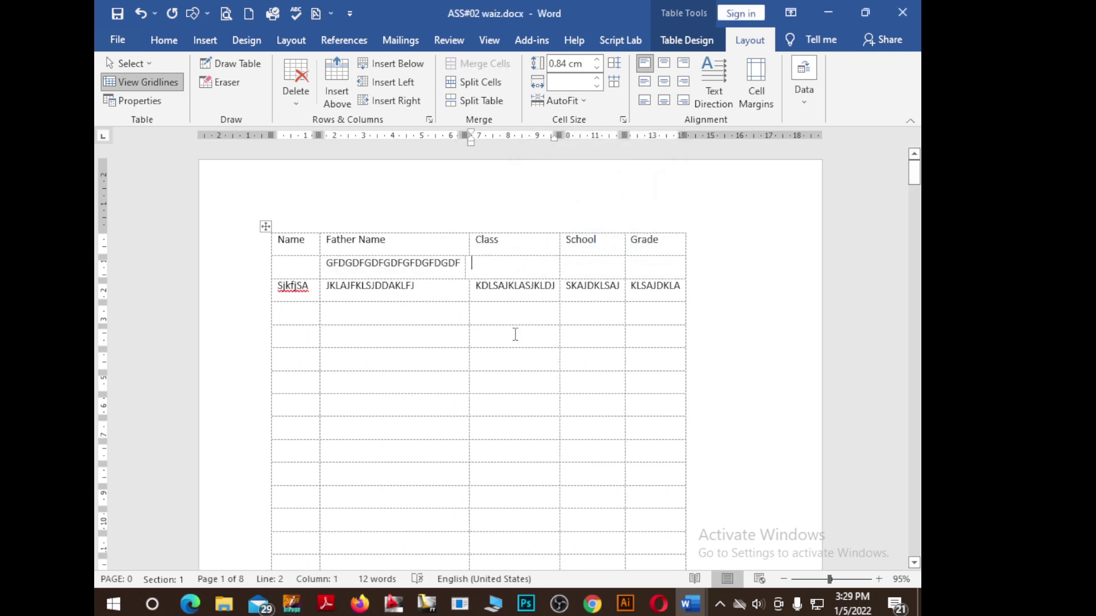
{"action": "left_click", "coordinate": [409, 338]}
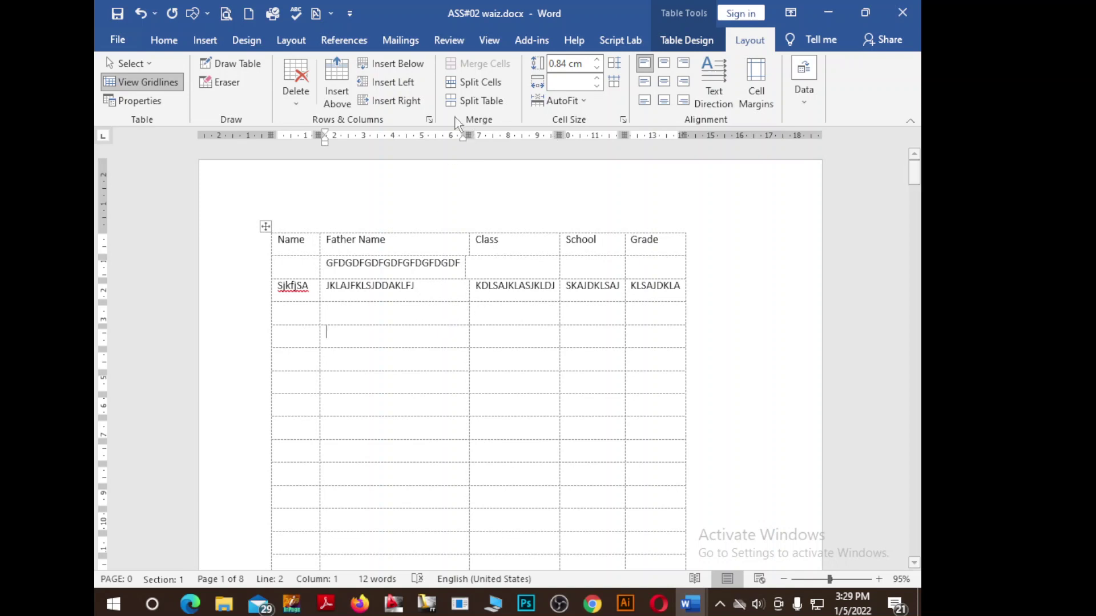
{"action": "left_click", "coordinate": [466, 84]}
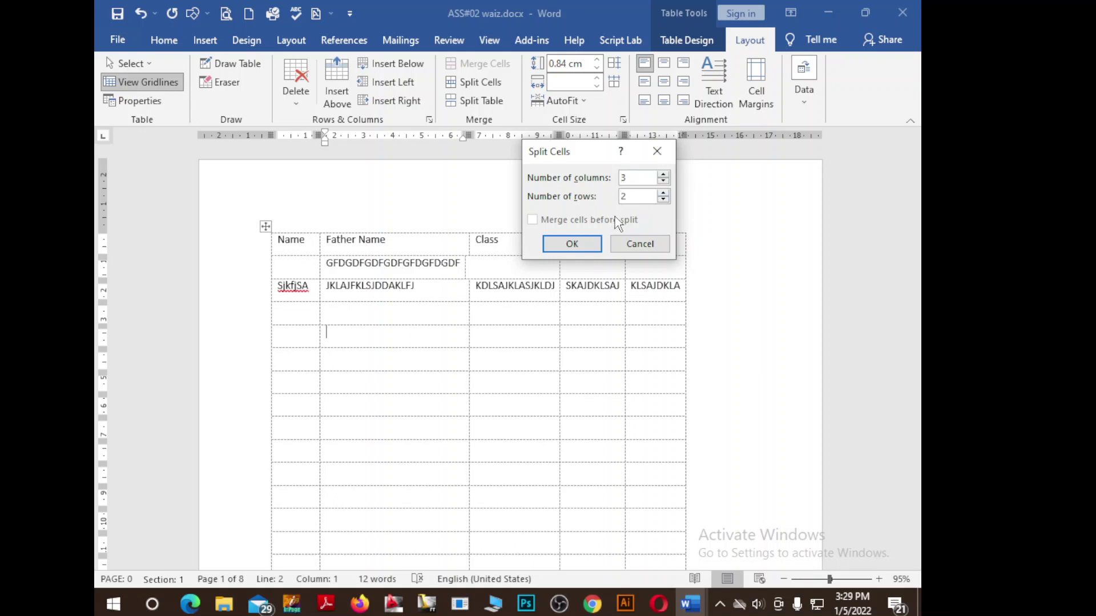
Split the empty Father Name cell into 3 columns and 2 rows, then click among the new cells.
{"action": "left_click", "coordinate": [572, 244]}
{"action": "left_click_drag", "start_coordinate": [456, 342], "coordinate": [372, 351]}
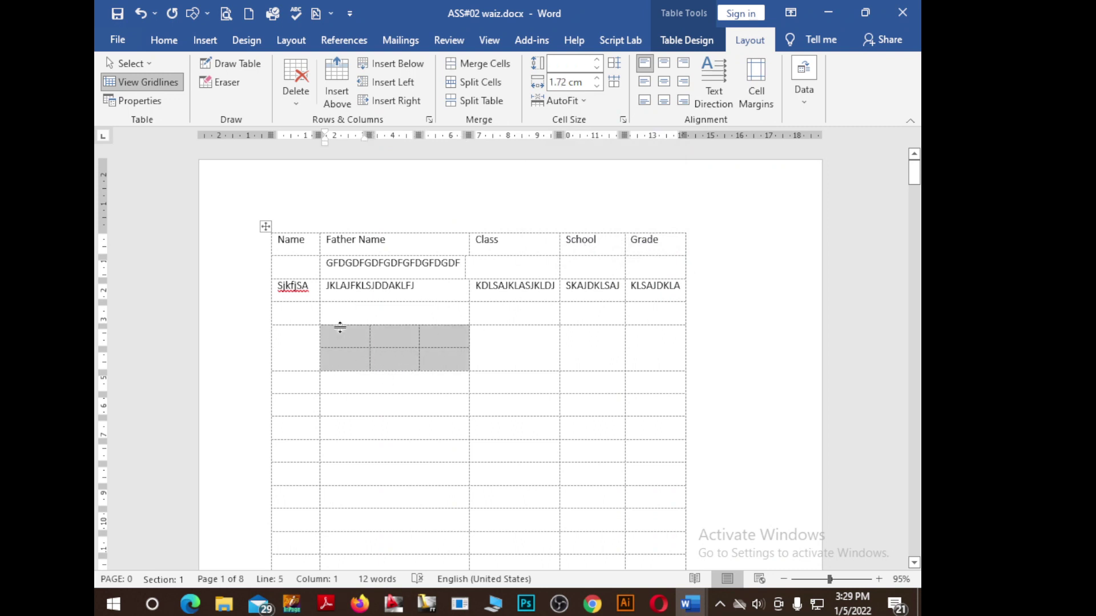
{"action": "left_click", "coordinate": [392, 343]}
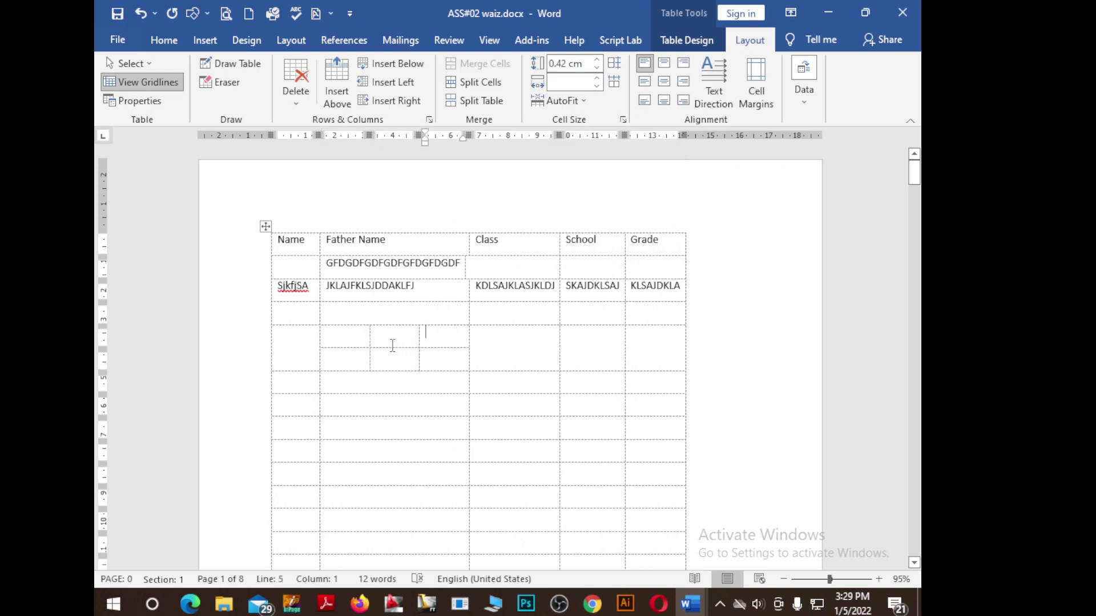
{"action": "left_click", "coordinate": [372, 337]}
{"action": "left_click", "coordinate": [442, 346]}
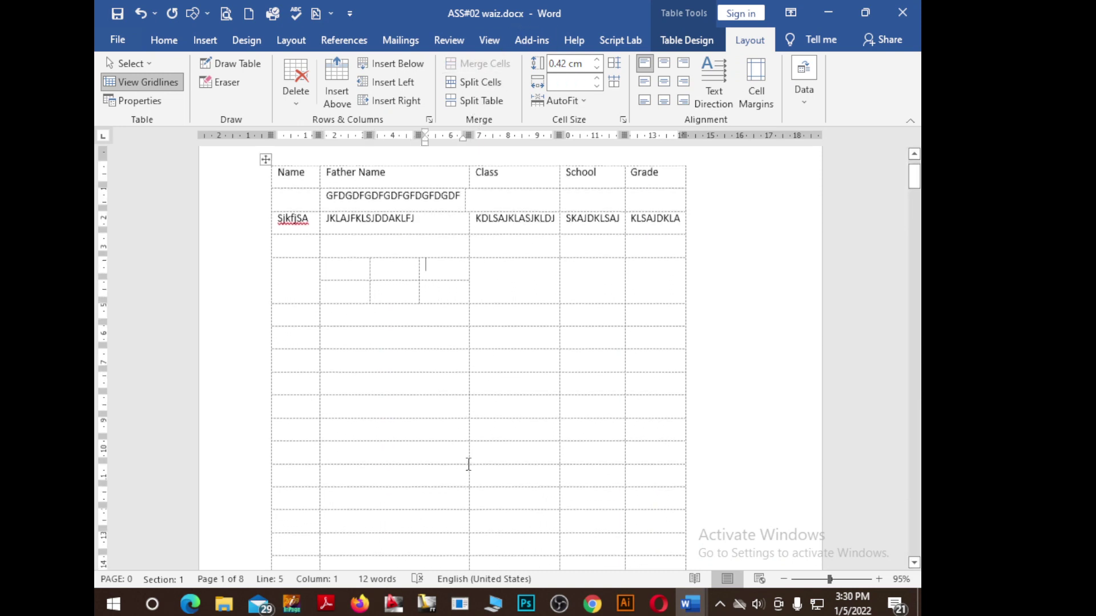
Fill a lower row's Name, Father Name and Class with SDAJFKLSDJFKL, KLSDJKLDSJFKL and KLDJFKLSDJFKL.
{"action": "scroll", "coordinate": [418, 460], "scroll_direction": "down", "scroll_amount": 2}
{"action": "left_click", "coordinate": [654, 334]}
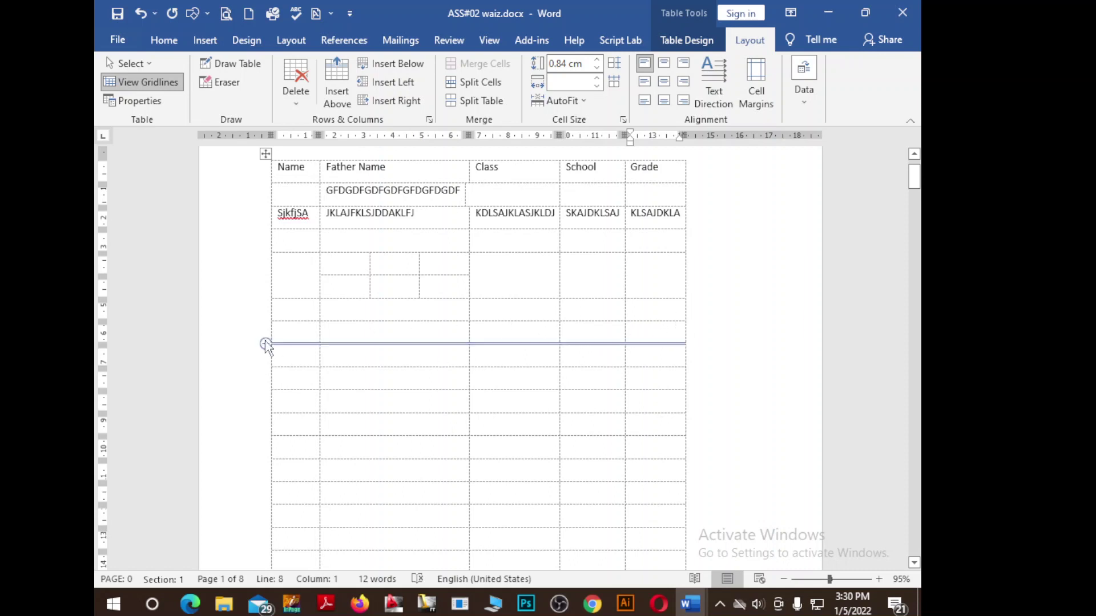
{"action": "left_click", "coordinate": [288, 331]}
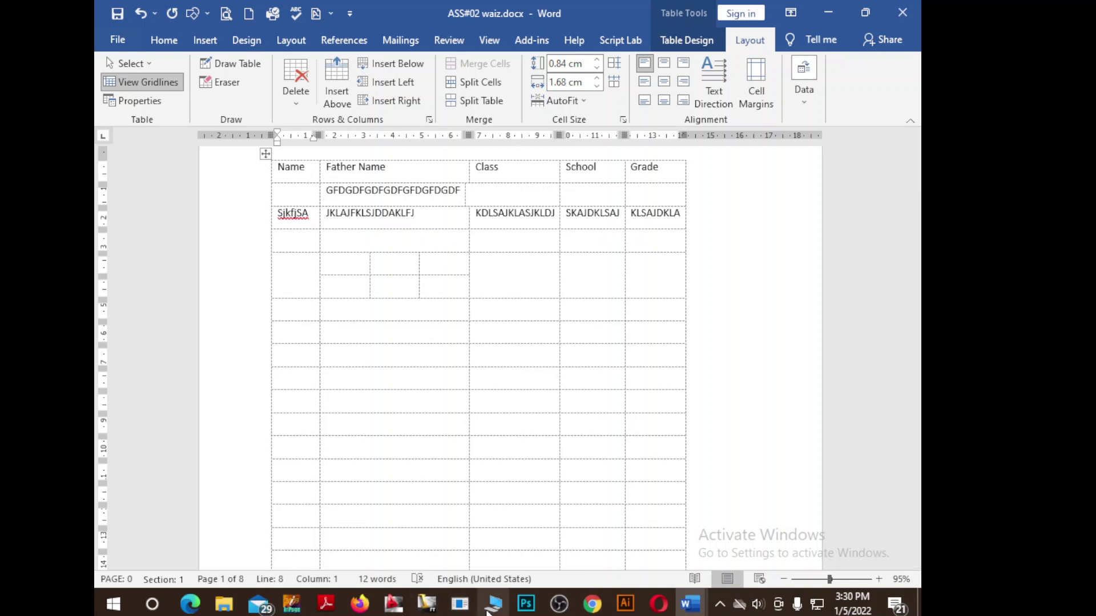
{"action": "type", "text": "SDAJFKLSDJFKL"}
{"action": "key", "text": "Tab"}
{"action": "type", "text": "KLSDJKLDSJFKL"}
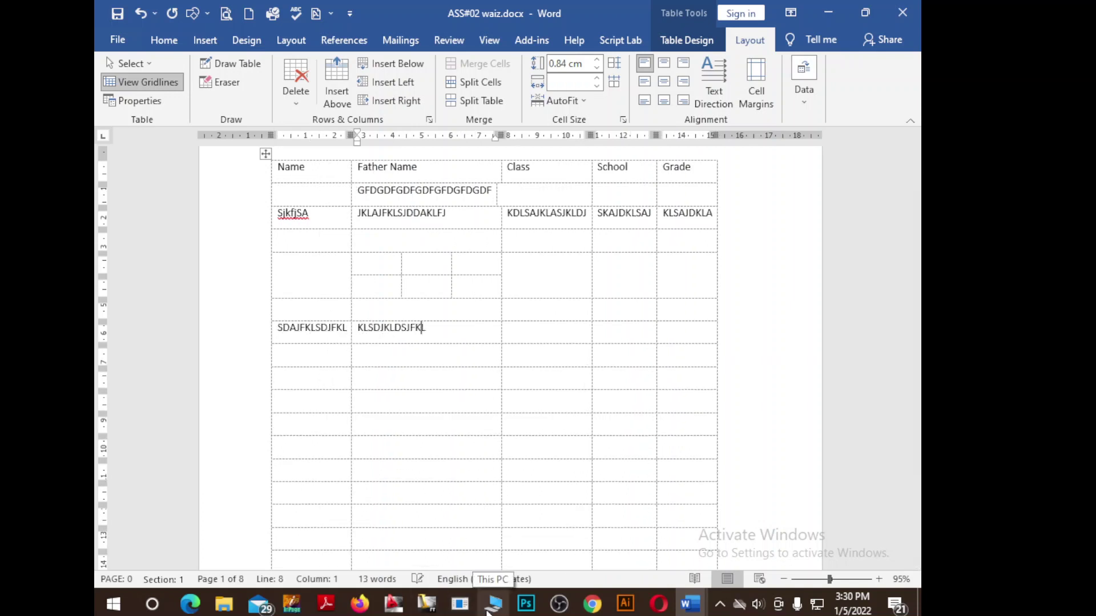
{"action": "key", "text": "Tab"}
{"action": "type", "text": "KLDJFKLSDJFKL"}
{"action": "key", "text": "Tab"}
Enter KLDJFSKLDJ under School and DLKFJKSD under Grade, then return to the row's Name cell.
{"action": "type", "text": "KLDJFSKLD"}
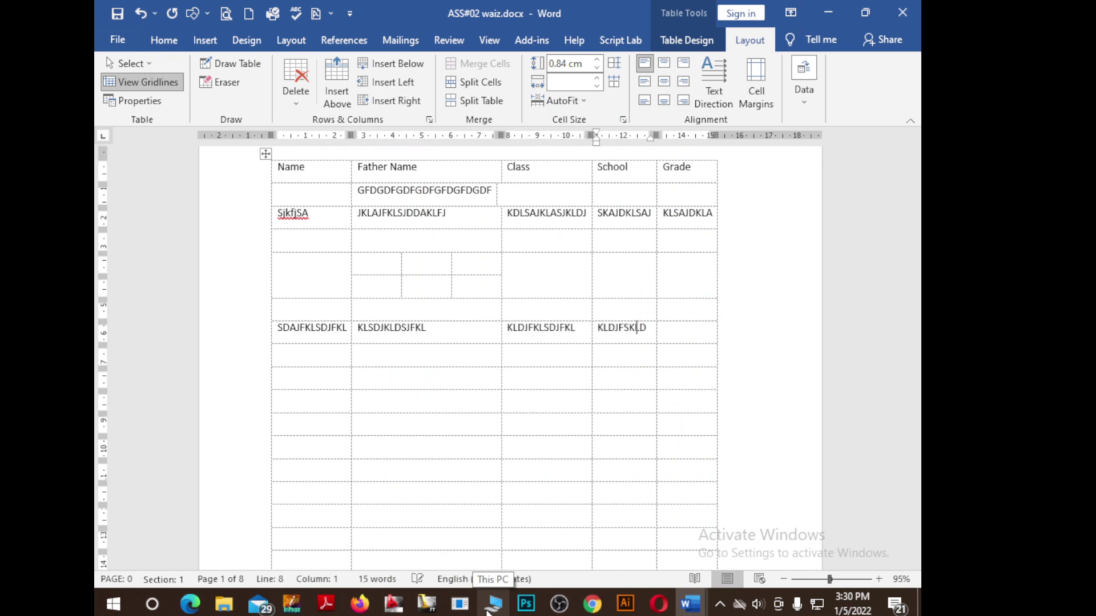
{"action": "type", "text": "J"}
{"action": "key", "text": "Tab"}
{"action": "type", "text": "DLKFJKSD"}
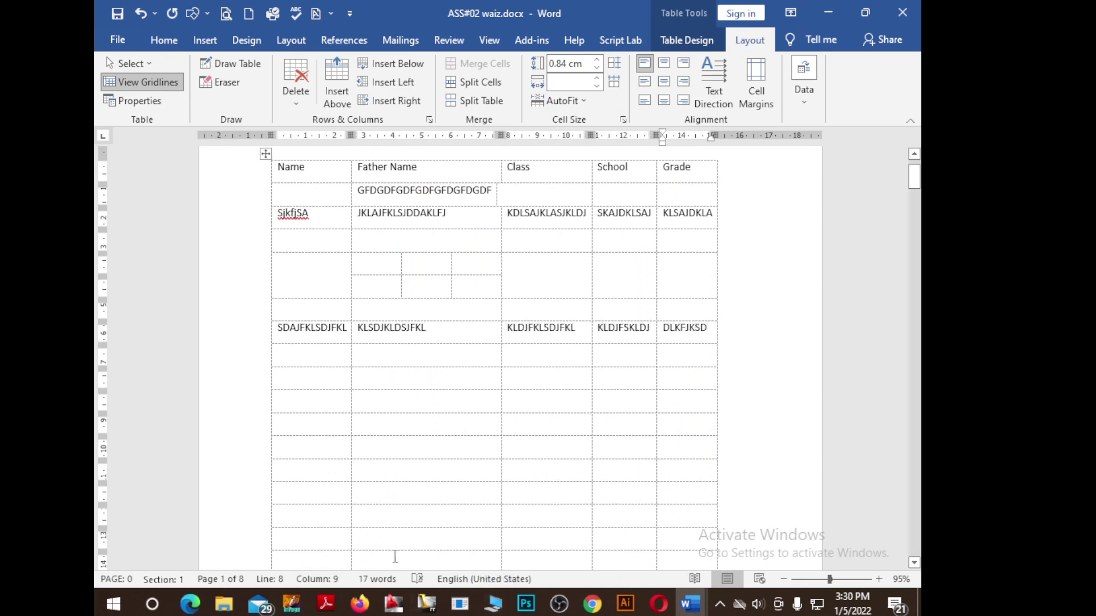
{"action": "left_click", "coordinate": [316, 337]}
{"action": "left_click", "coordinate": [280, 330]}
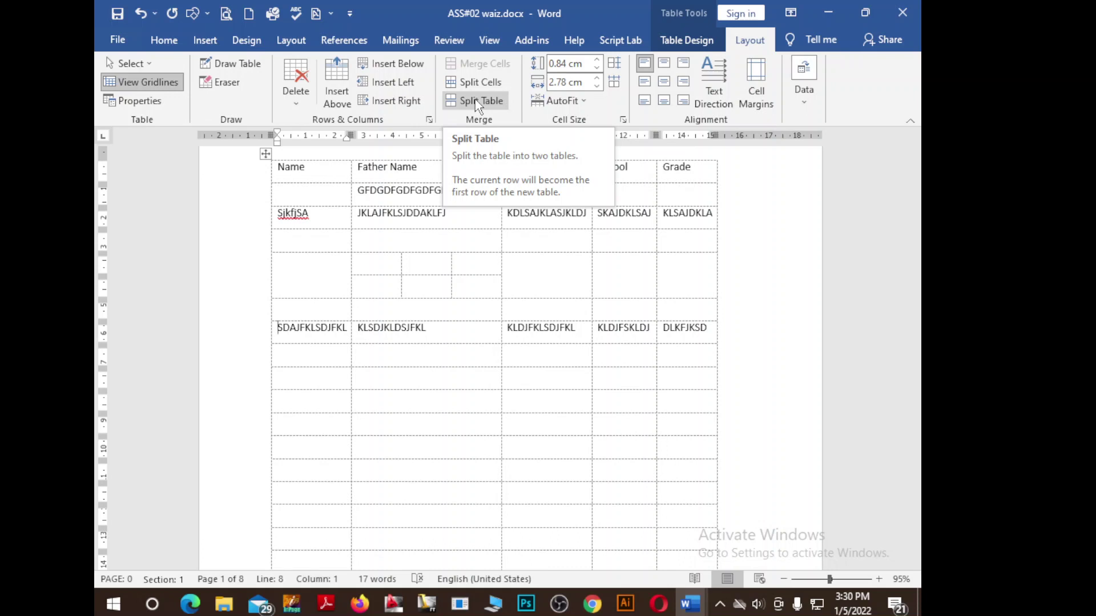
Scroll through the document and undo an accidental drag of the student table.
{"action": "left_click", "coordinate": [477, 105]}
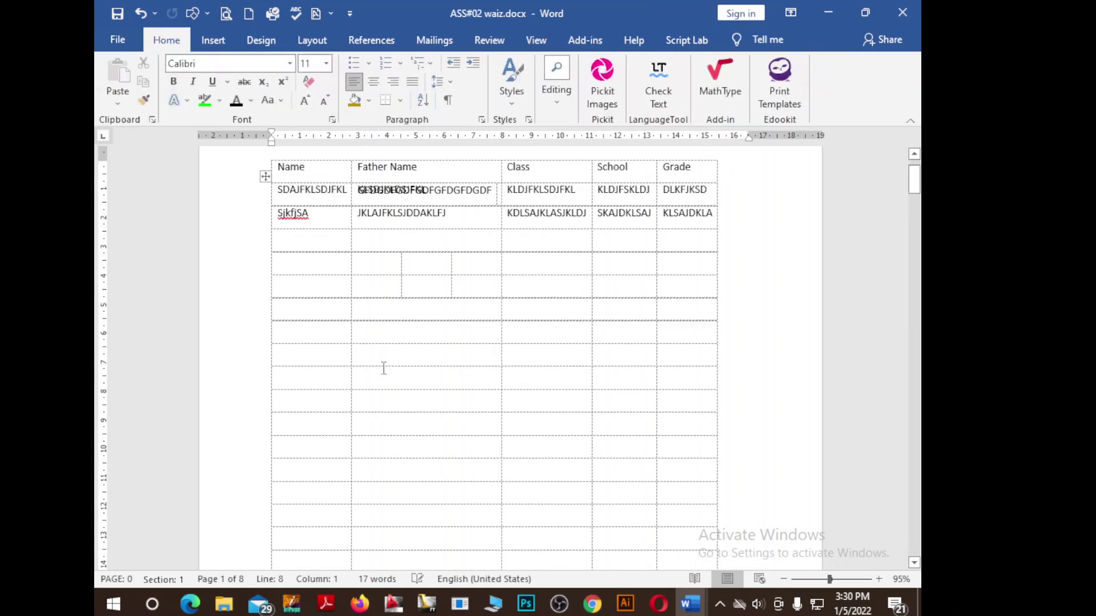
{"action": "scroll", "coordinate": [371, 417], "scroll_direction": "down", "scroll_amount": 5}
{"action": "scroll", "coordinate": [370, 417], "scroll_direction": "down", "scroll_amount": 5}
{"action": "scroll", "coordinate": [380, 404], "scroll_direction": "down", "scroll_amount": 5}
{"action": "scroll", "coordinate": [384, 406], "scroll_direction": "down", "scroll_amount": 5}
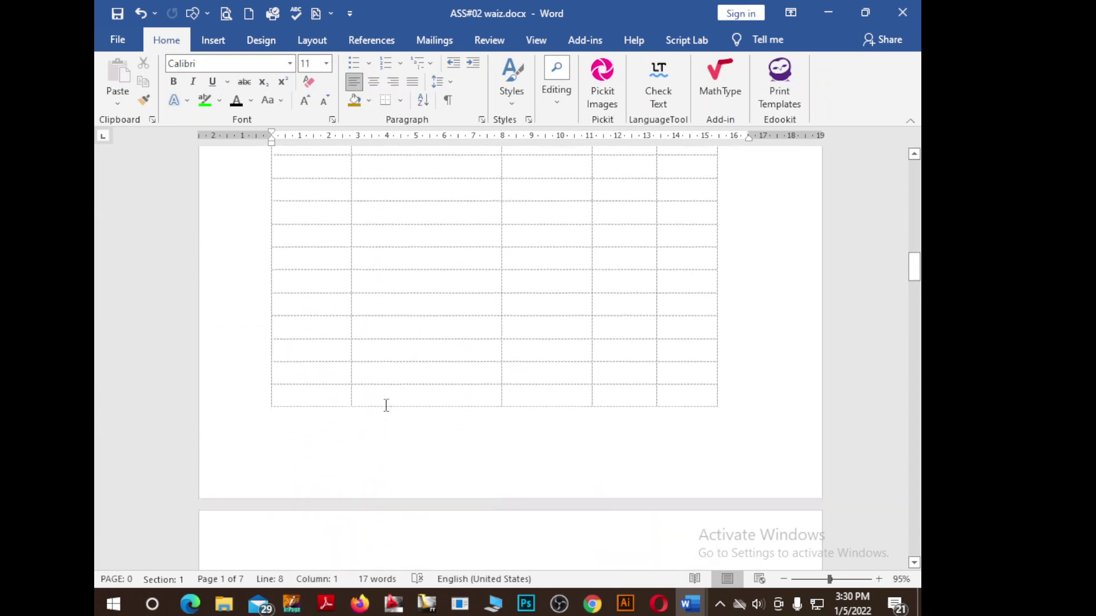
{"action": "scroll", "coordinate": [425, 443], "scroll_direction": "down", "scroll_amount": 5}
{"action": "scroll", "coordinate": [425, 442], "scroll_direction": "down", "scroll_amount": 1}
{"action": "left_click_drag", "start_coordinate": [914, 291], "coordinate": [914, 541]}
{"action": "scroll", "coordinate": [531, 443], "scroll_direction": "up", "scroll_amount": 5}
{"action": "scroll", "coordinate": [536, 435], "scroll_direction": "up", "scroll_amount": 8}
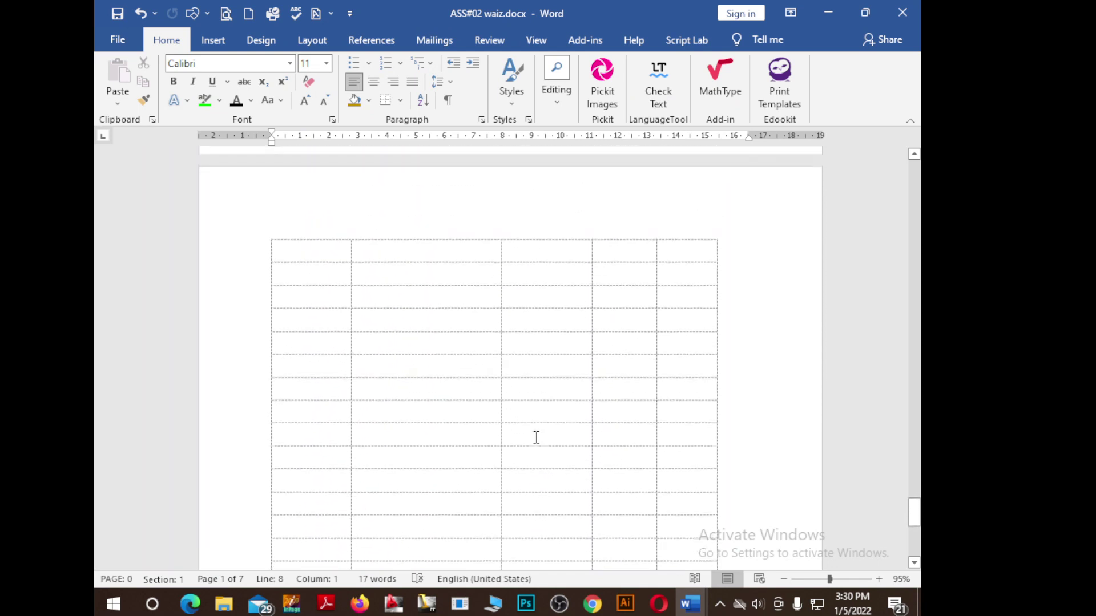
{"action": "scroll", "coordinate": [539, 438], "scroll_direction": "up", "scroll_amount": 8}
{"action": "scroll", "coordinate": [543, 433], "scroll_direction": "up", "scroll_amount": 8}
{"action": "scroll", "coordinate": [542, 433], "scroll_direction": "up", "scroll_amount": 6}
{"action": "scroll", "coordinate": [542, 431], "scroll_direction": "up", "scroll_amount": 5}
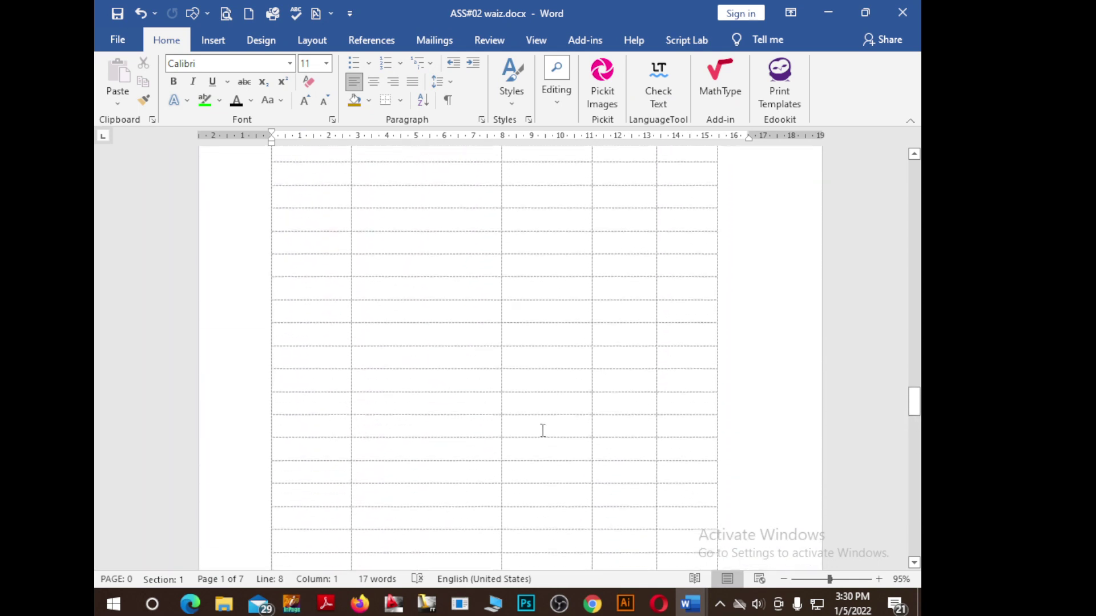
{"action": "scroll", "coordinate": [543, 430], "scroll_direction": "up", "scroll_amount": 3}
{"action": "scroll", "coordinate": [542, 427], "scroll_direction": "up", "scroll_amount": 5}
{"action": "scroll", "coordinate": [541, 428], "scroll_direction": "up", "scroll_amount": 5}
{"action": "scroll", "coordinate": [545, 428], "scroll_direction": "up", "scroll_amount": 5}
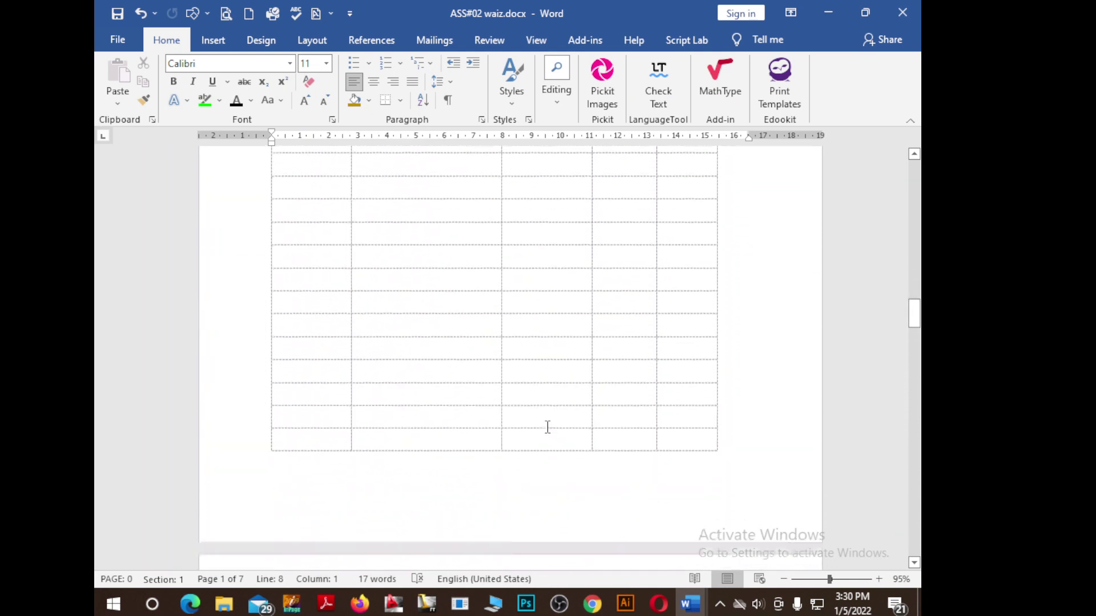
{"action": "scroll", "coordinate": [546, 428], "scroll_direction": "up", "scroll_amount": 5}
{"action": "scroll", "coordinate": [547, 427], "scroll_direction": "up", "scroll_amount": 5}
{"action": "scroll", "coordinate": [547, 427], "scroll_direction": "up", "scroll_amount": 5}
{"action": "scroll", "coordinate": [548, 426], "scroll_direction": "up", "scroll_amount": 5}
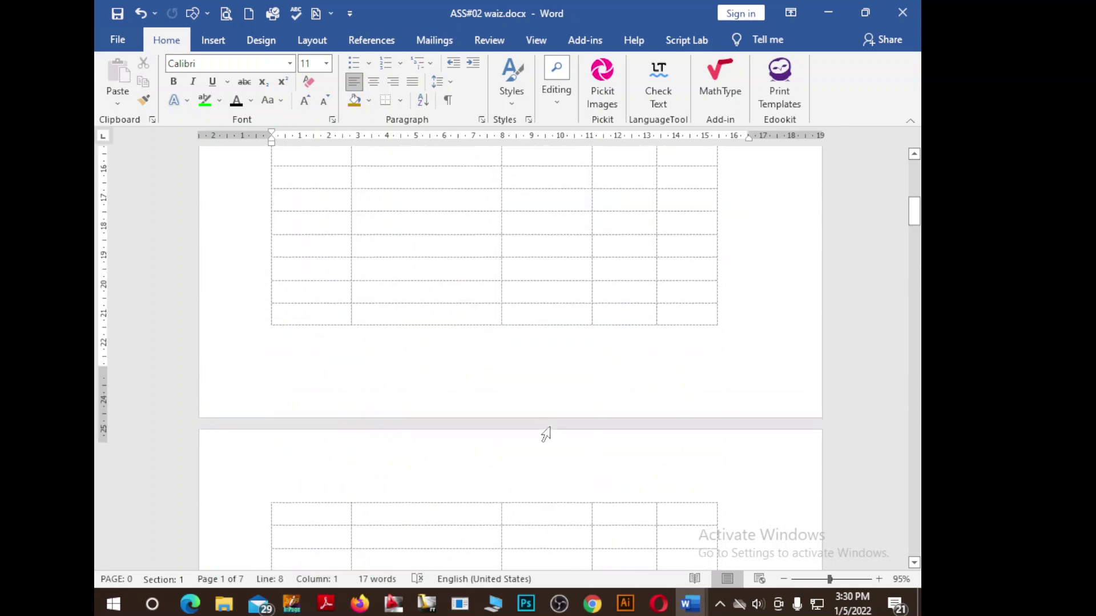
{"action": "scroll", "coordinate": [543, 435], "scroll_direction": "up", "scroll_amount": 5}
{"action": "scroll", "coordinate": [550, 426], "scroll_direction": "up", "scroll_amount": 5}
{"action": "scroll", "coordinate": [554, 426], "scroll_direction": "down", "scroll_amount": 1}
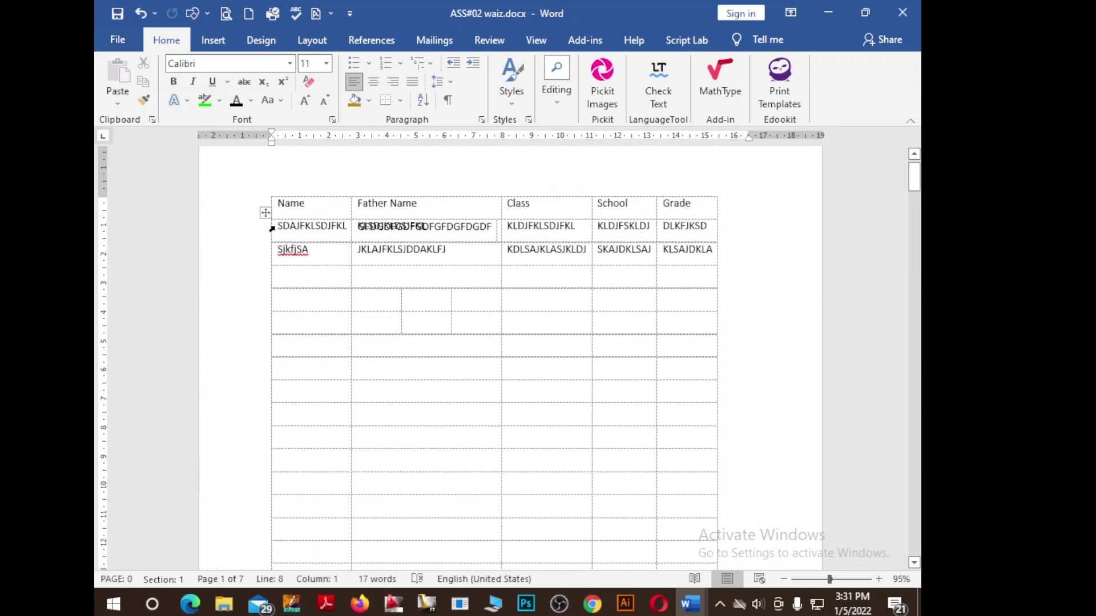
{"action": "left_click_drag", "start_coordinate": [265, 213], "coordinate": [336, 247]}
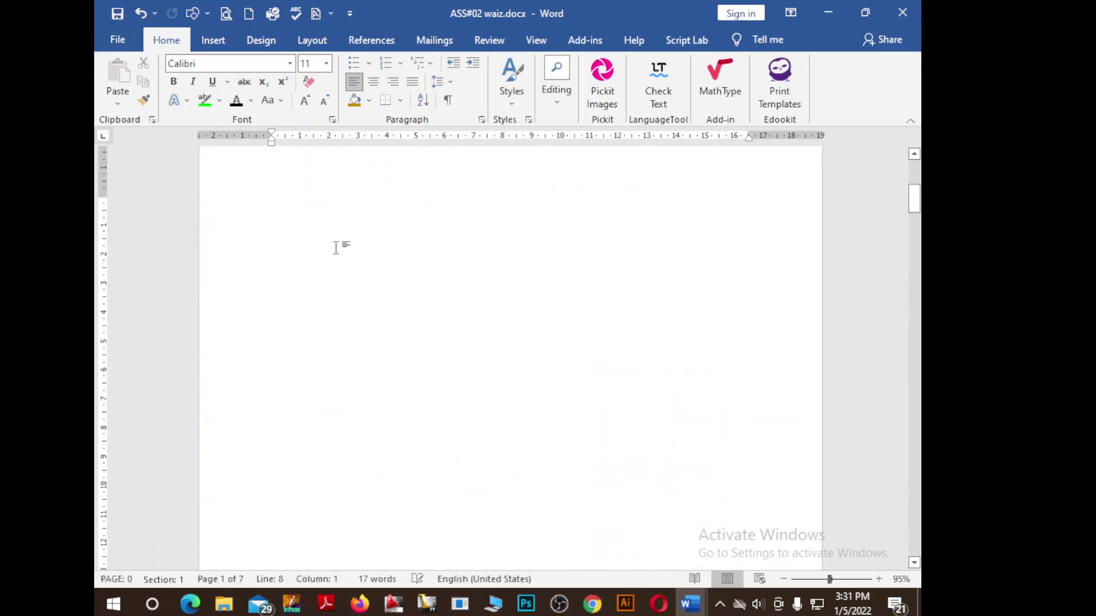
{"action": "key", "text": "ctrl+z"}
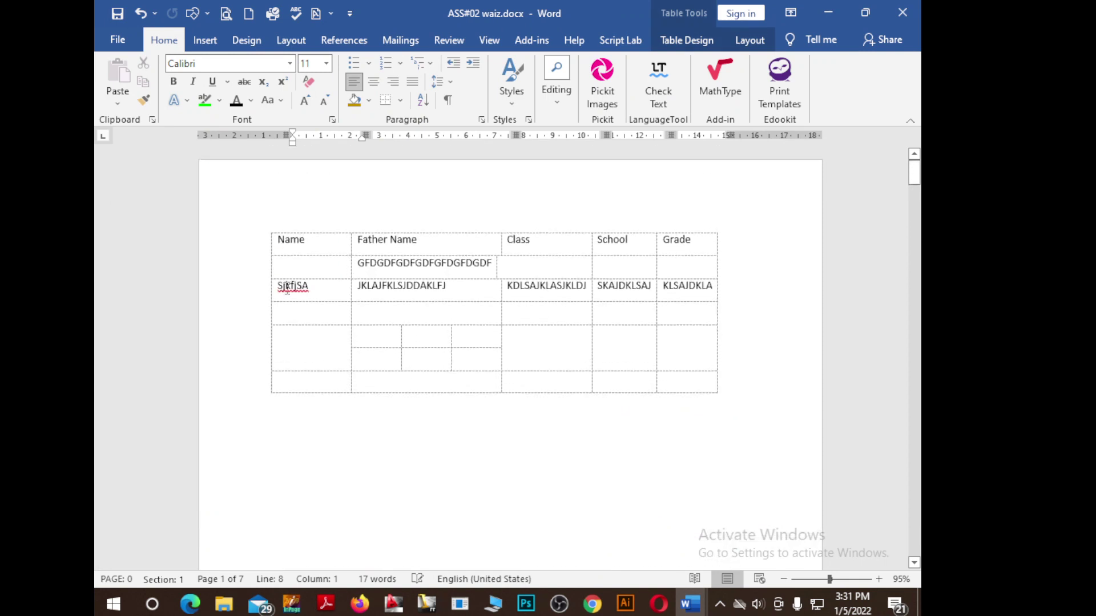
Undo two earlier changes from the page-2 table, then bring up the table Layout options.
{"action": "scroll", "coordinate": [419, 345], "scroll_direction": "down", "scroll_amount": 2}
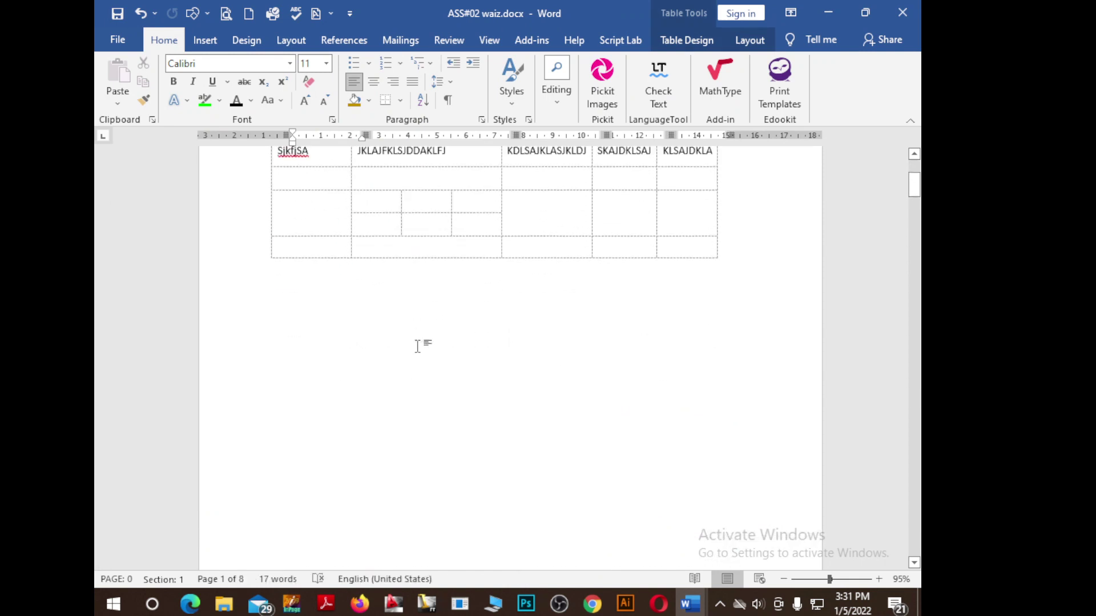
{"action": "scroll", "coordinate": [419, 345], "scroll_direction": "down", "scroll_amount": 10}
{"action": "scroll", "coordinate": [419, 345], "scroll_direction": "down", "scroll_amount": 5}
{"action": "scroll", "coordinate": [343, 326], "scroll_direction": "down", "scroll_amount": 2}
{"action": "left_click", "coordinate": [295, 303]}
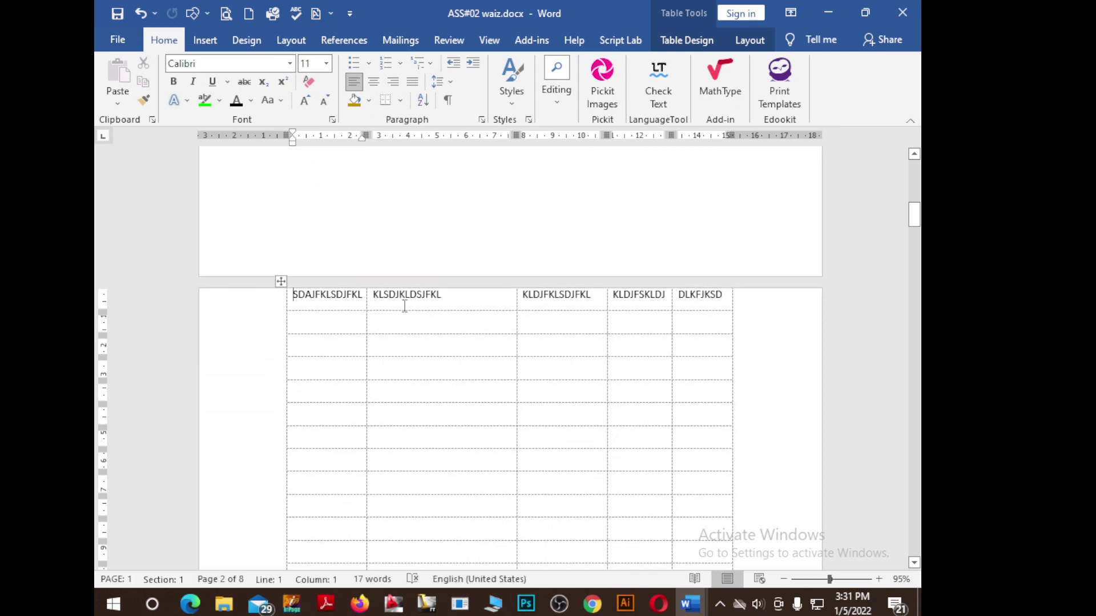
{"action": "key", "text": "ctrl+z"}
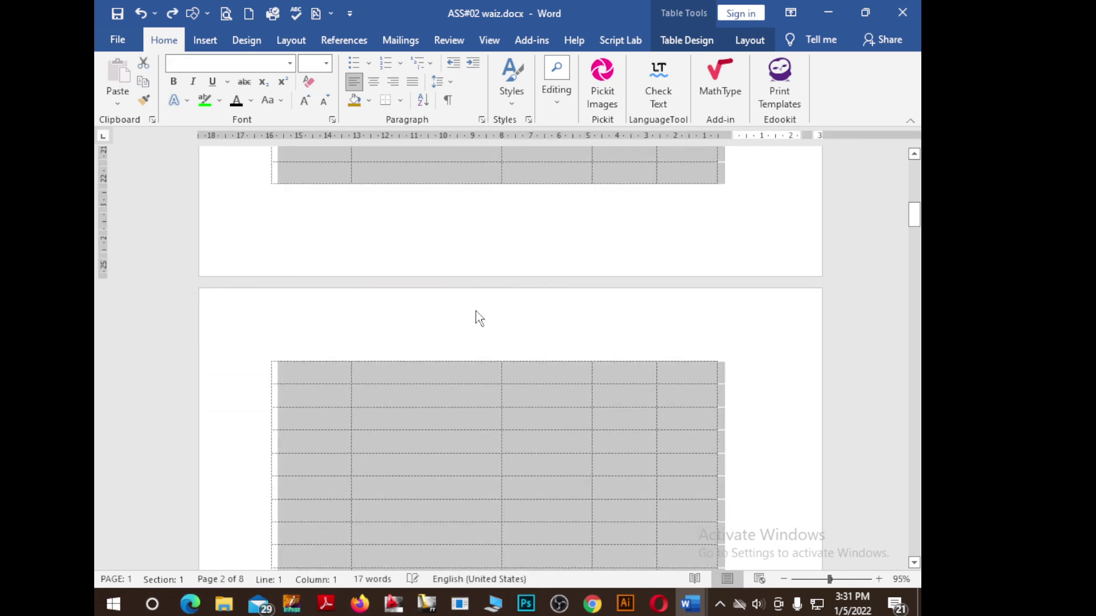
{"action": "key", "text": "ctrl+z"}
{"action": "key", "text": "ctrl+z"}
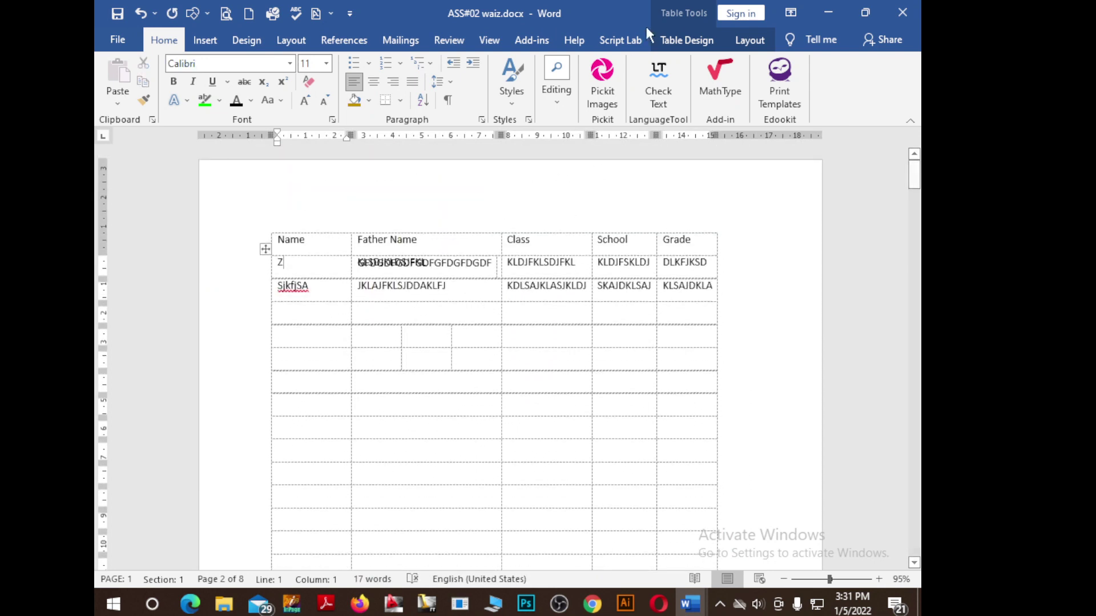
{"action": "left_click", "coordinate": [750, 40]}
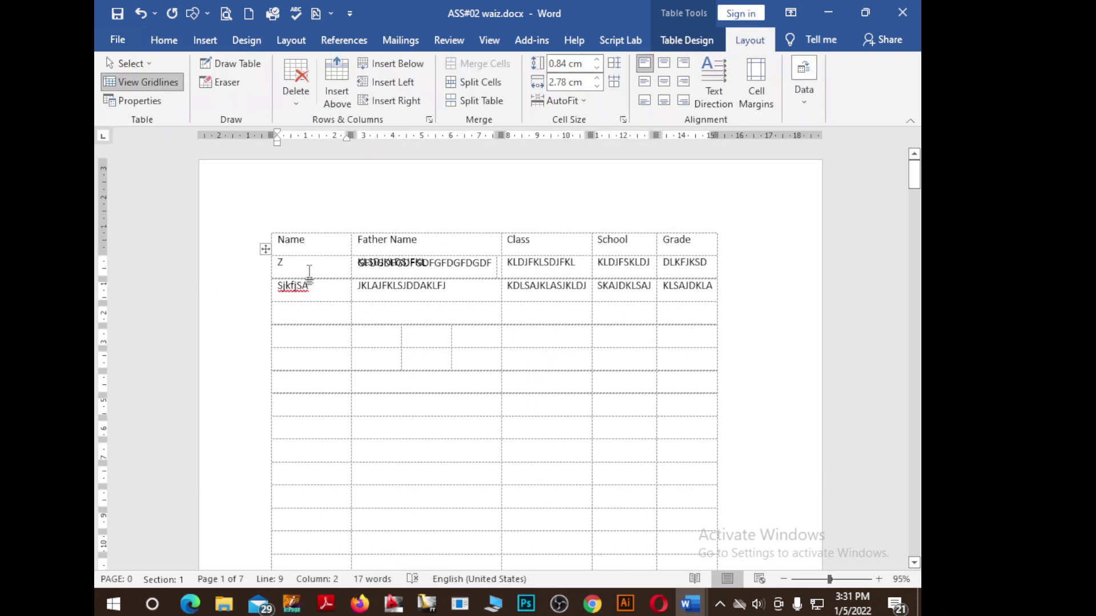
{"action": "left_click", "coordinate": [597, 59]}
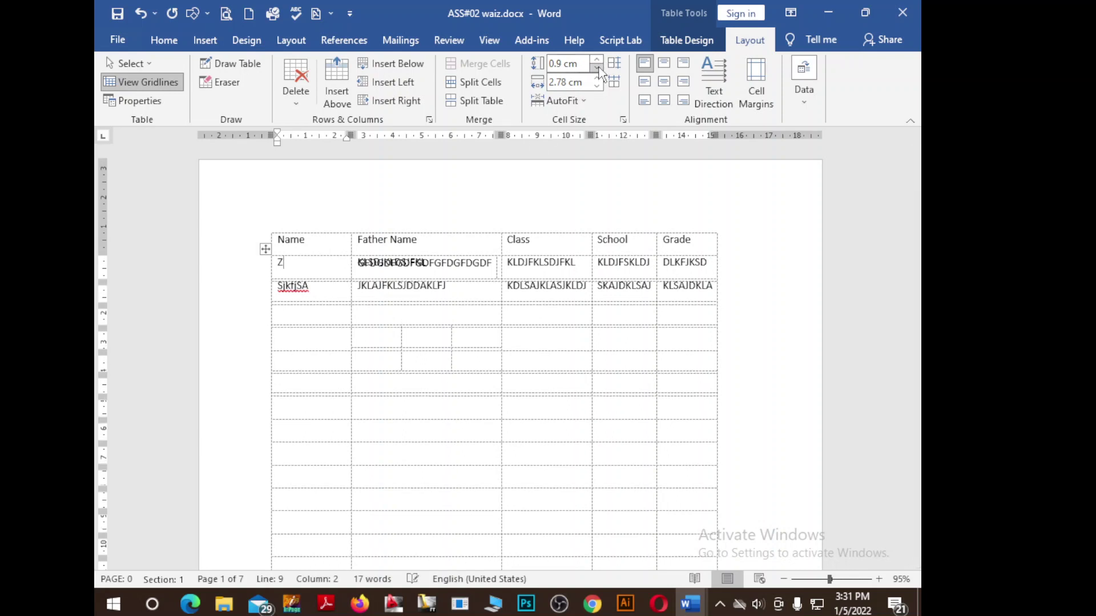
{"action": "left_click", "coordinate": [597, 67]}
{"action": "left_click", "coordinate": [597, 67]}
{"action": "left_click", "coordinate": [597, 79]}
{"action": "left_click", "coordinate": [596, 86]}
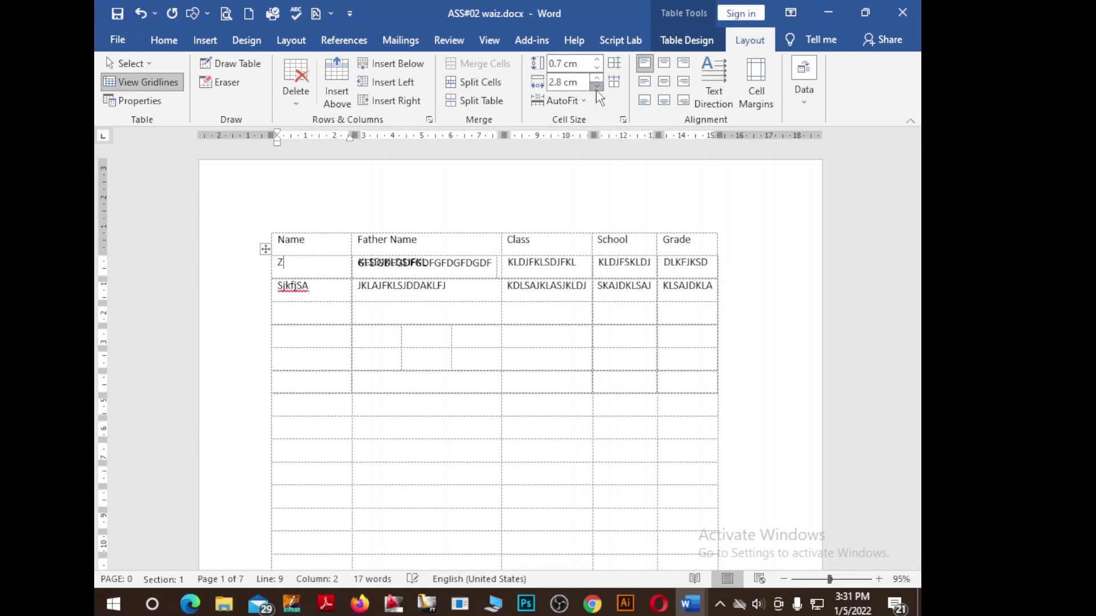
{"action": "left_click", "coordinate": [322, 408]}
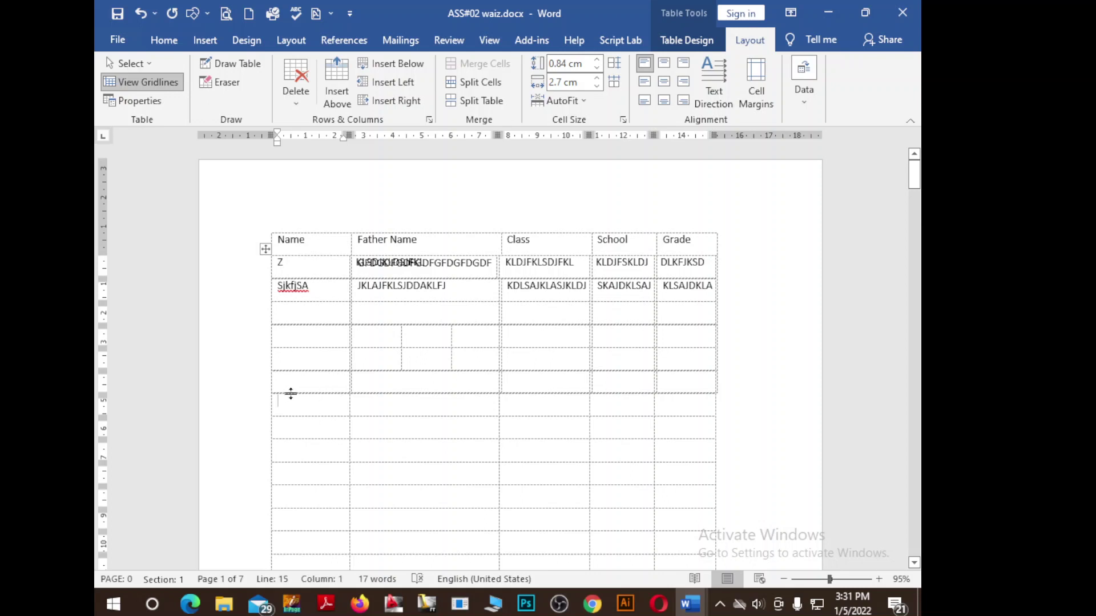
{"action": "left_click_drag", "start_coordinate": [290, 394], "coordinate": [295, 391]}
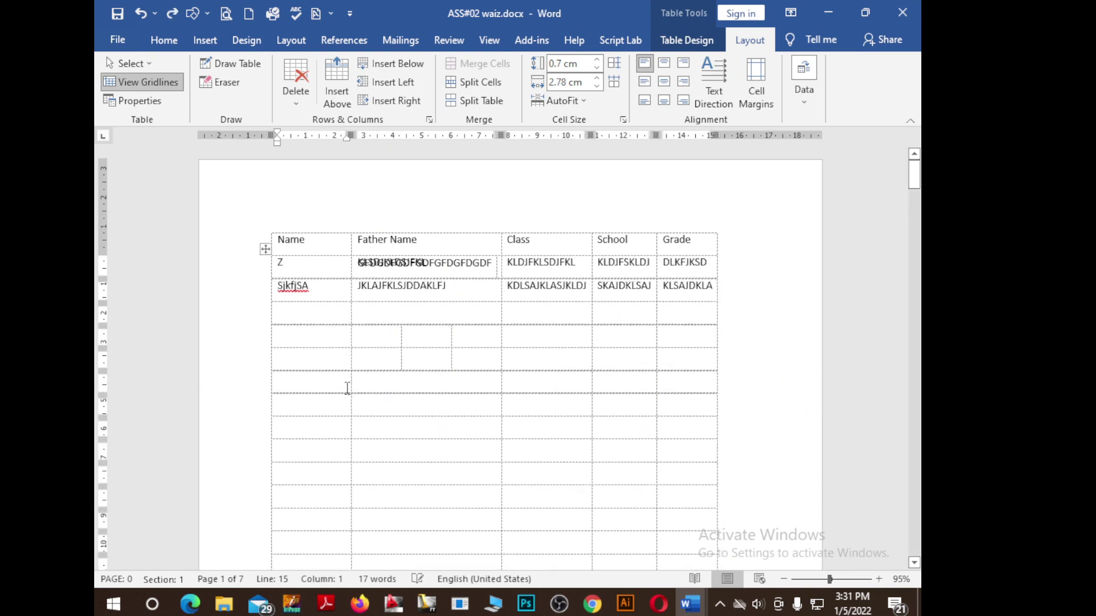
Make the SDAJFKLSDJFKL row taller, to about 0.95 cm.
{"action": "scroll", "coordinate": [342, 394], "scroll_direction": "down", "scroll_amount": 3}
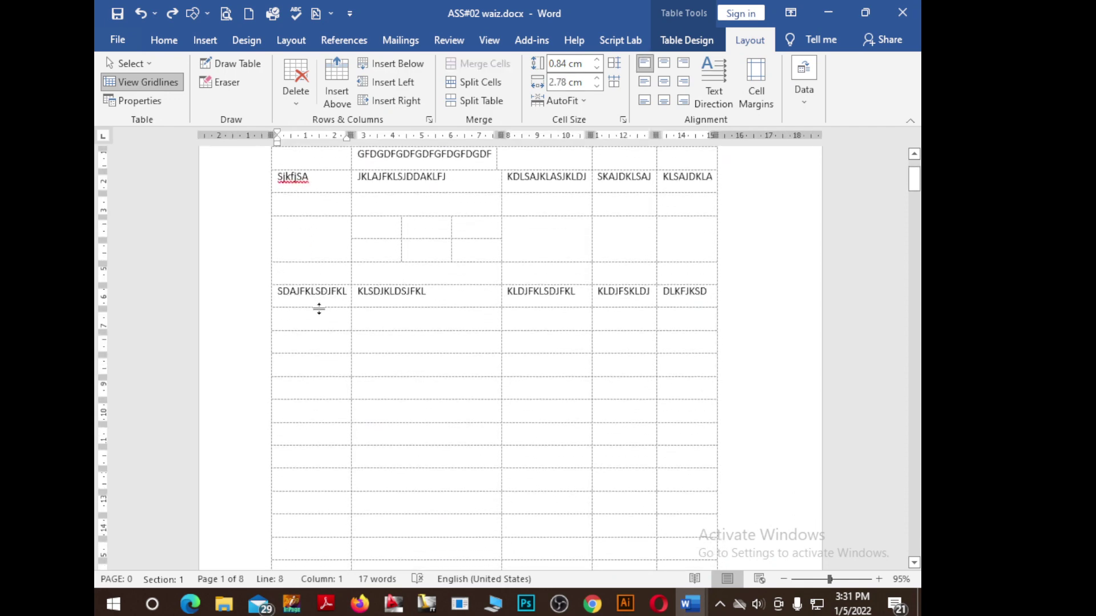
{"action": "left_click_drag", "start_coordinate": [319, 309], "coordinate": [326, 321]}
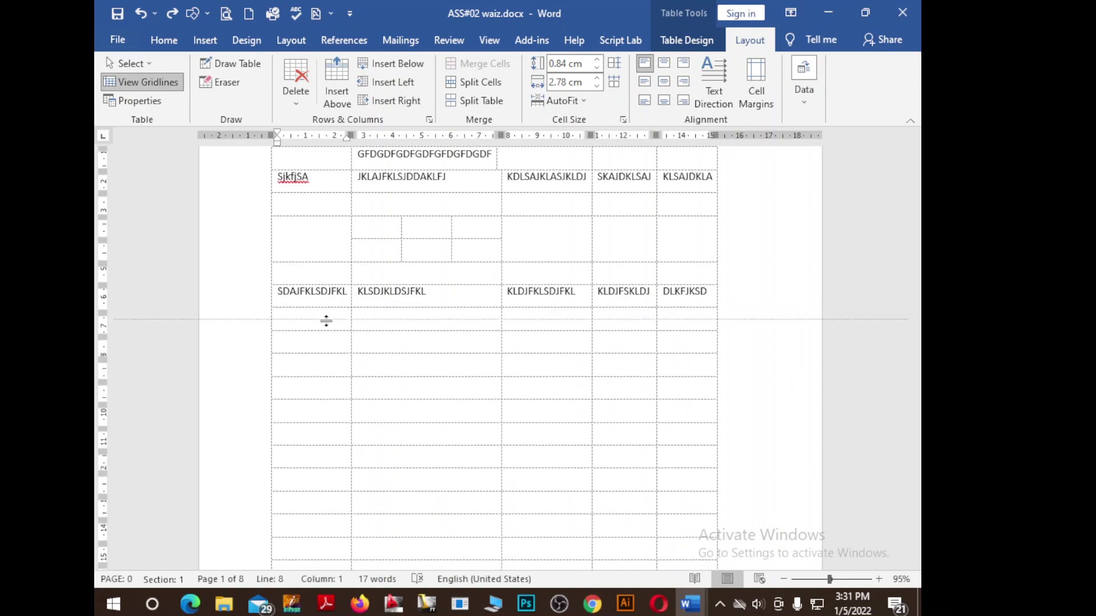
{"action": "left_click_drag", "start_coordinate": [326, 321], "coordinate": [328, 313]}
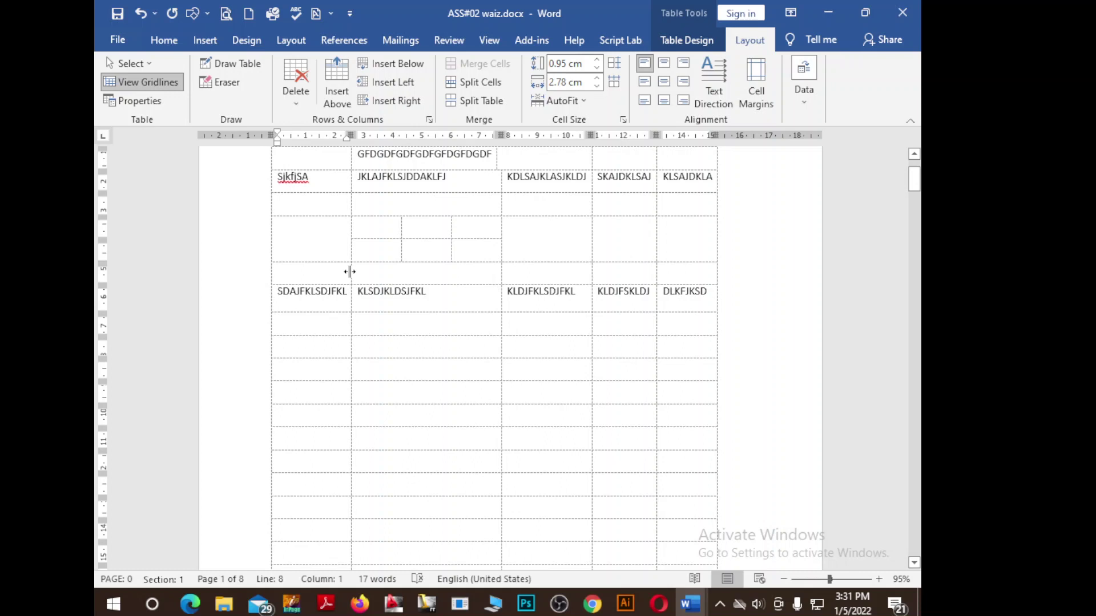
Widen the Name column slightly by moving its right border.
{"action": "left_click_drag", "start_coordinate": [351, 271], "coordinate": [342, 276]}
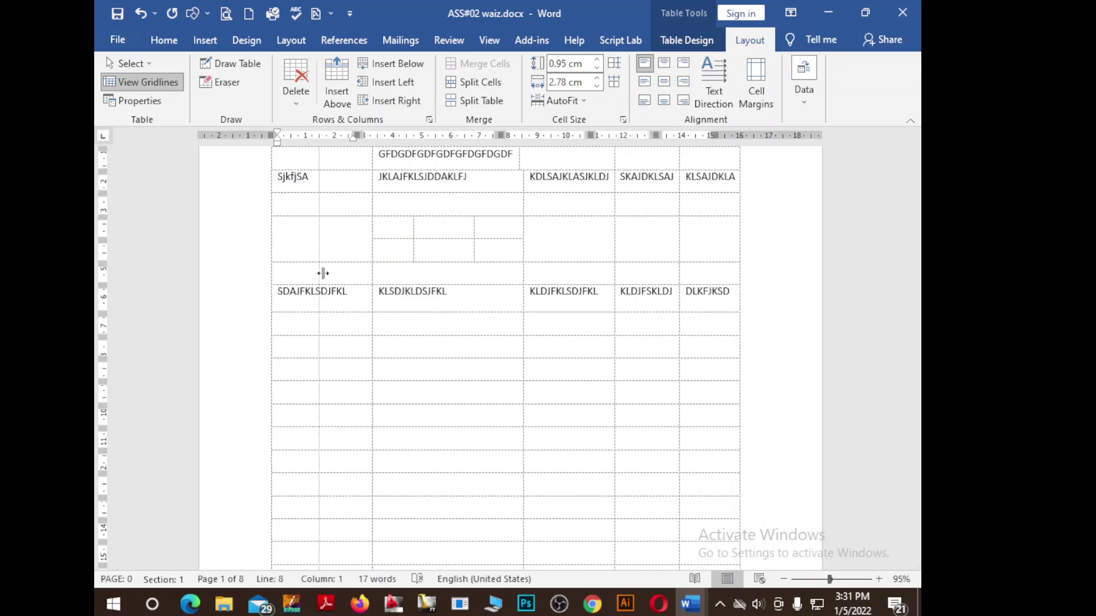
{"action": "mouse_move", "coordinate": [341, 276]}
{"action": "left_mouse_down"}
{"action": "mouse_move", "coordinate": [355, 272]}
{"action": "mouse_move", "coordinate": [346, 272]}
{"action": "left_mouse_up"}
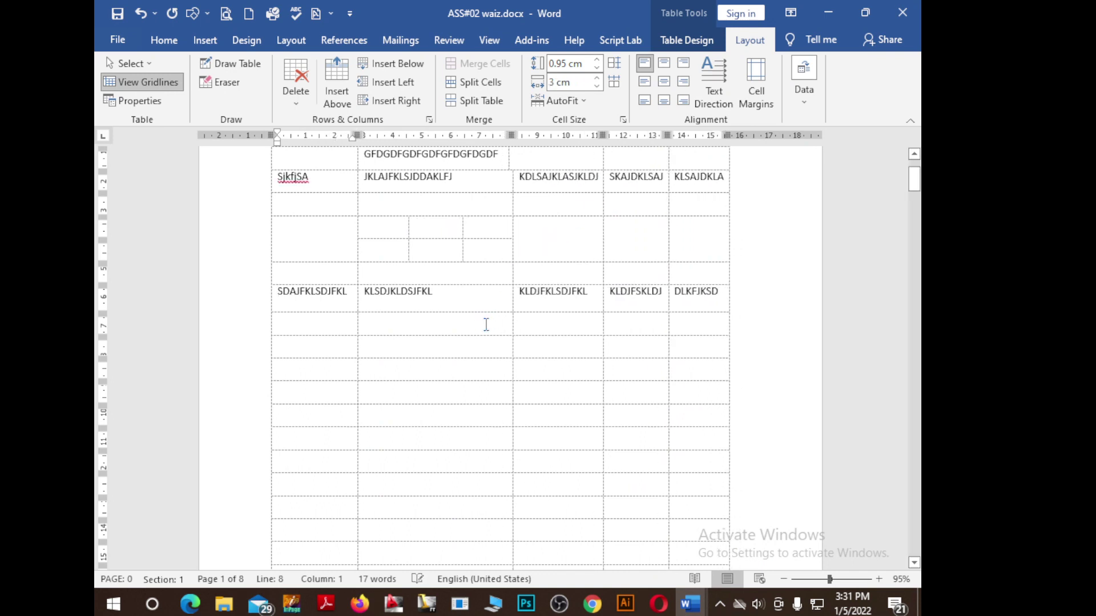
{"action": "scroll", "coordinate": [486, 324], "scroll_direction": "up", "scroll_amount": 3}
Select the whole table and apply AutoFit Contents, then AutoFit Window to span the page.
{"action": "left_click", "coordinate": [585, 102]}
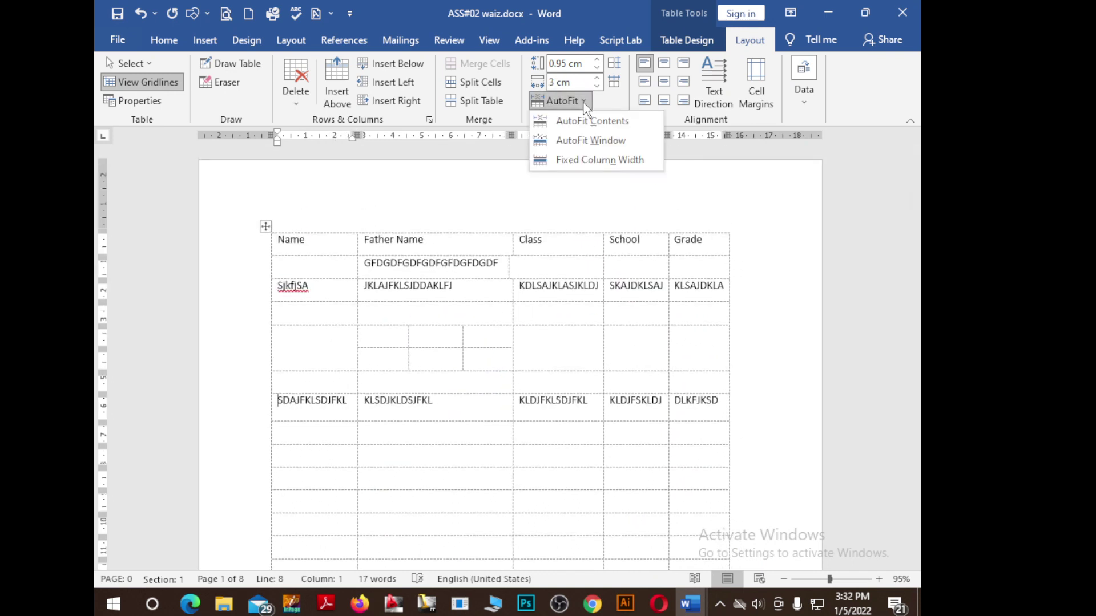
{"action": "left_click", "coordinate": [337, 244]}
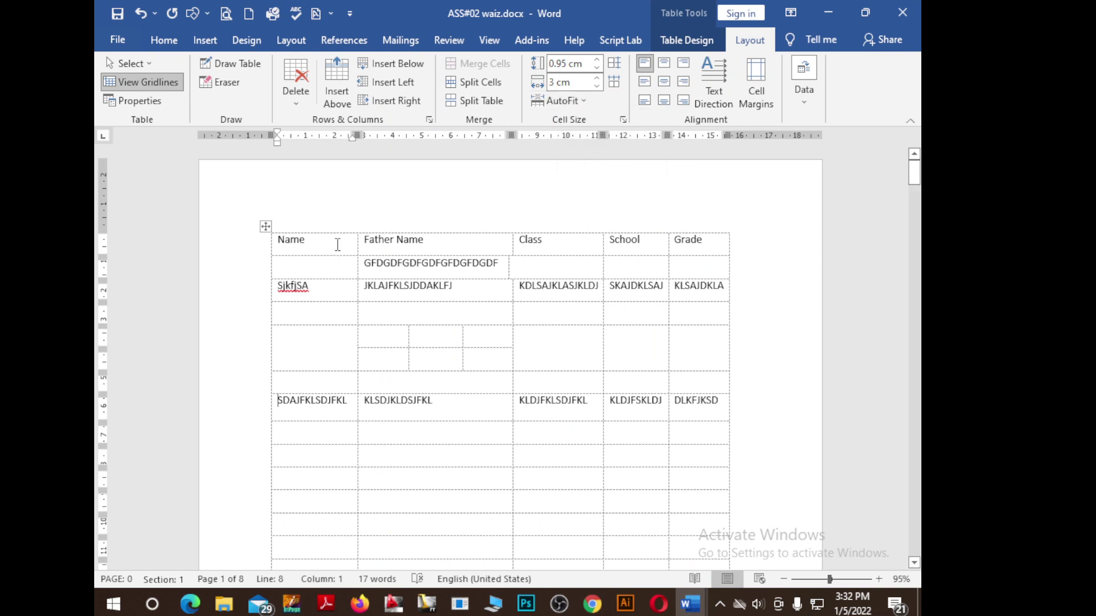
{"action": "left_click", "coordinate": [265, 226]}
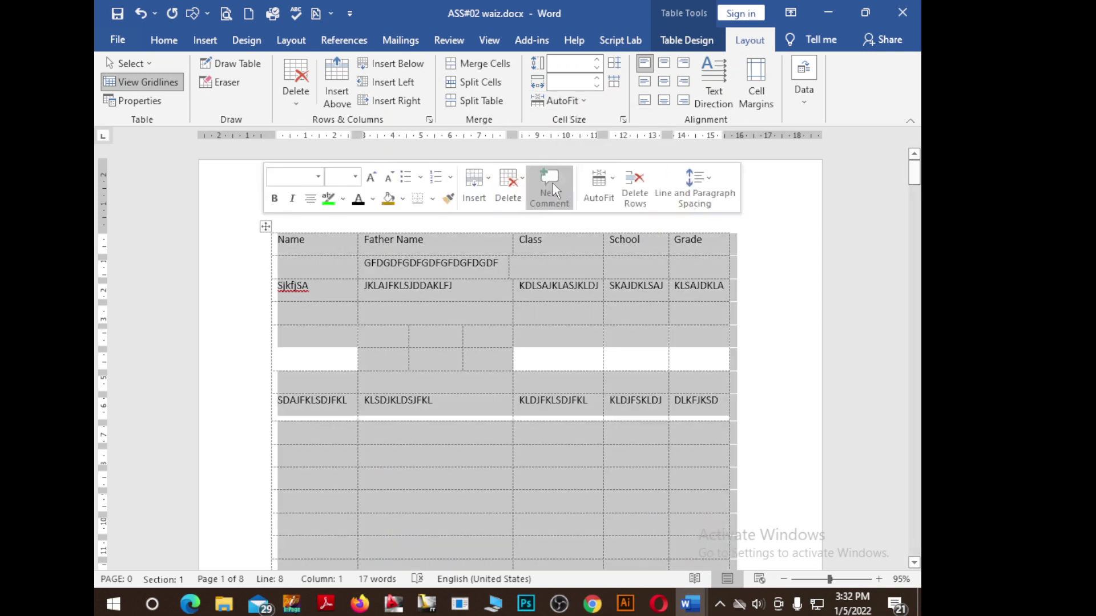
{"action": "left_click", "coordinate": [561, 101]}
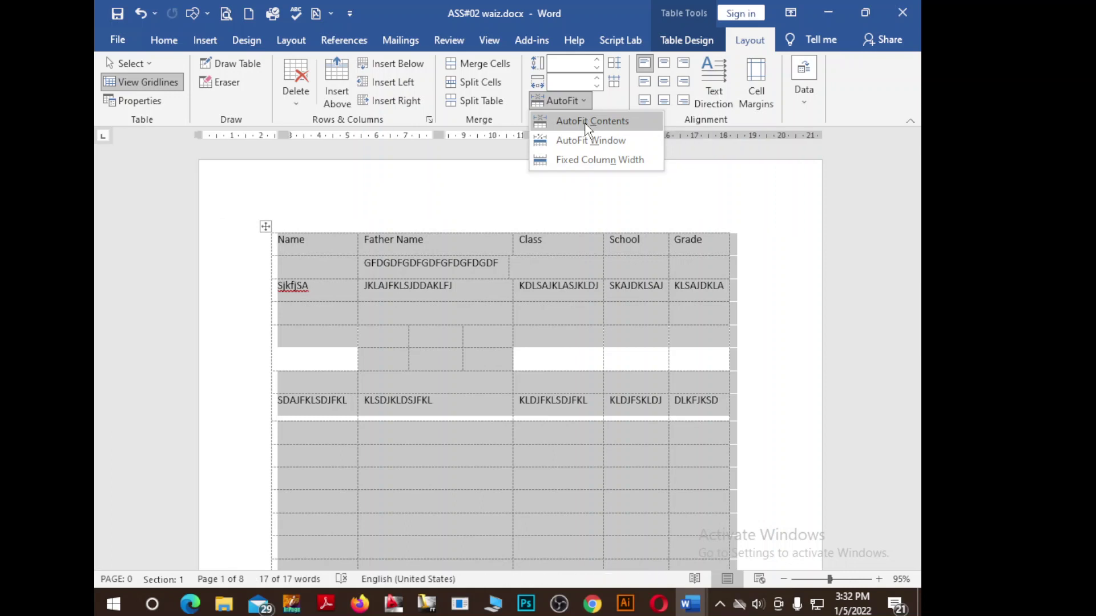
{"action": "left_click", "coordinate": [592, 121]}
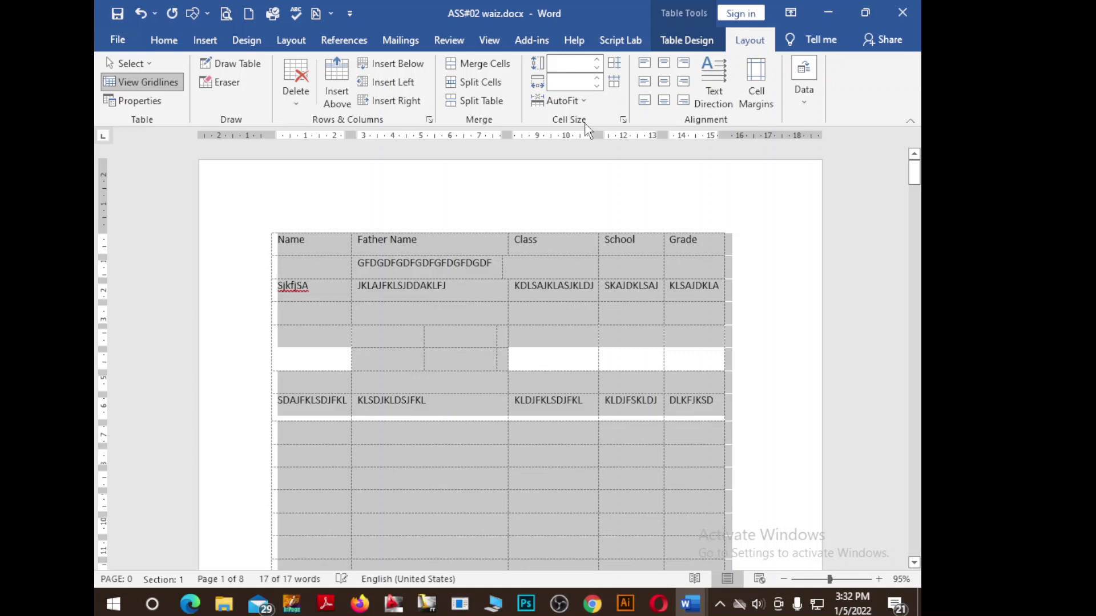
{"action": "left_click", "coordinate": [560, 101]}
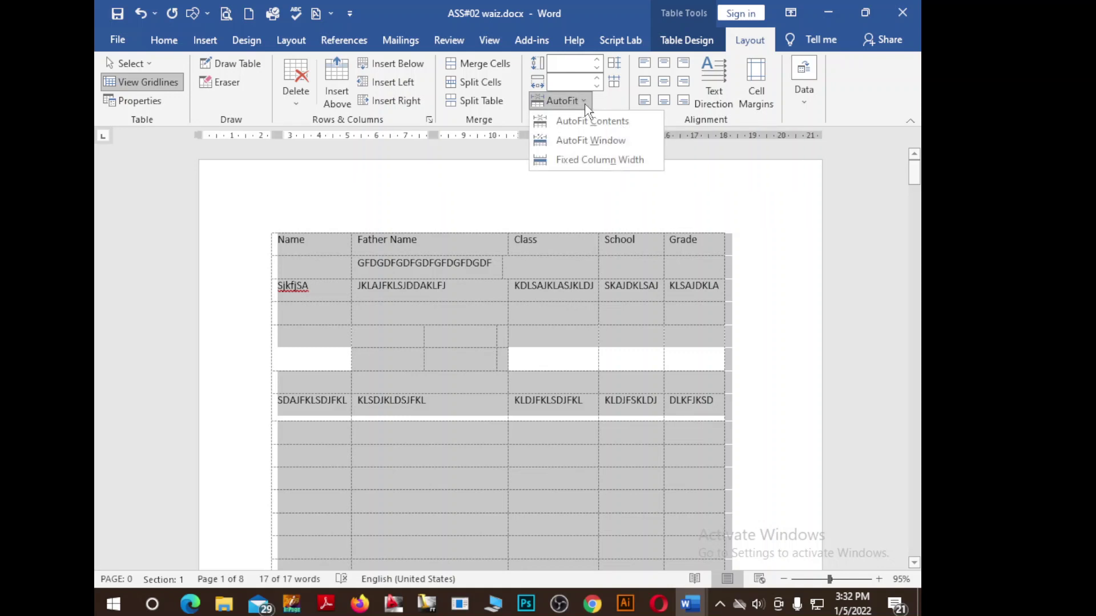
{"action": "left_click", "coordinate": [594, 143]}
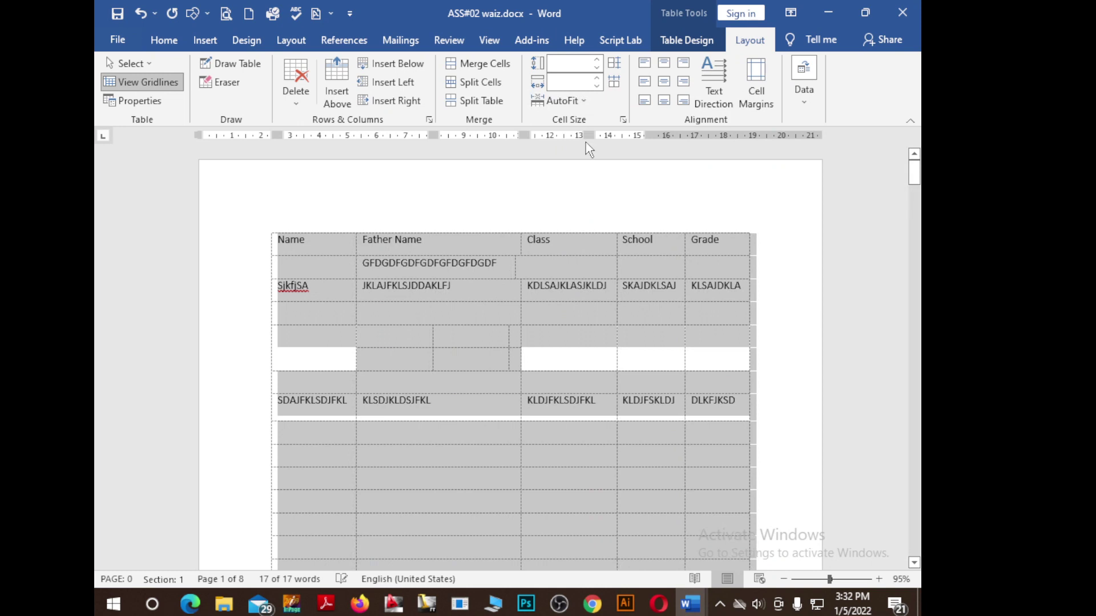
Try several cell alignments on the table text, settling on Align Top Center.
{"action": "left_click", "coordinate": [645, 63]}
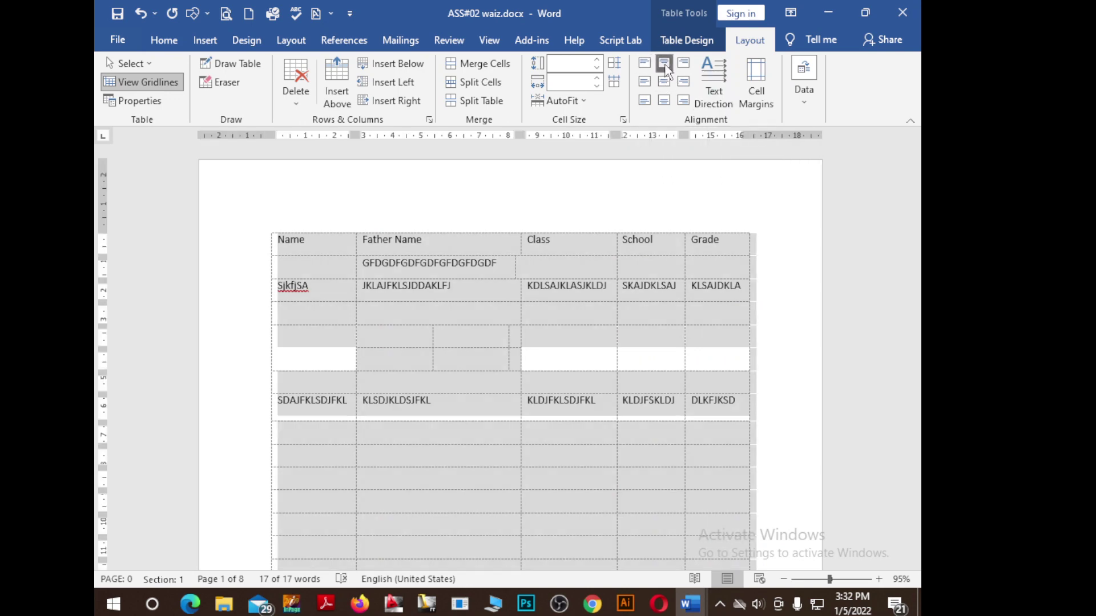
{"action": "left_click", "coordinate": [664, 81]}
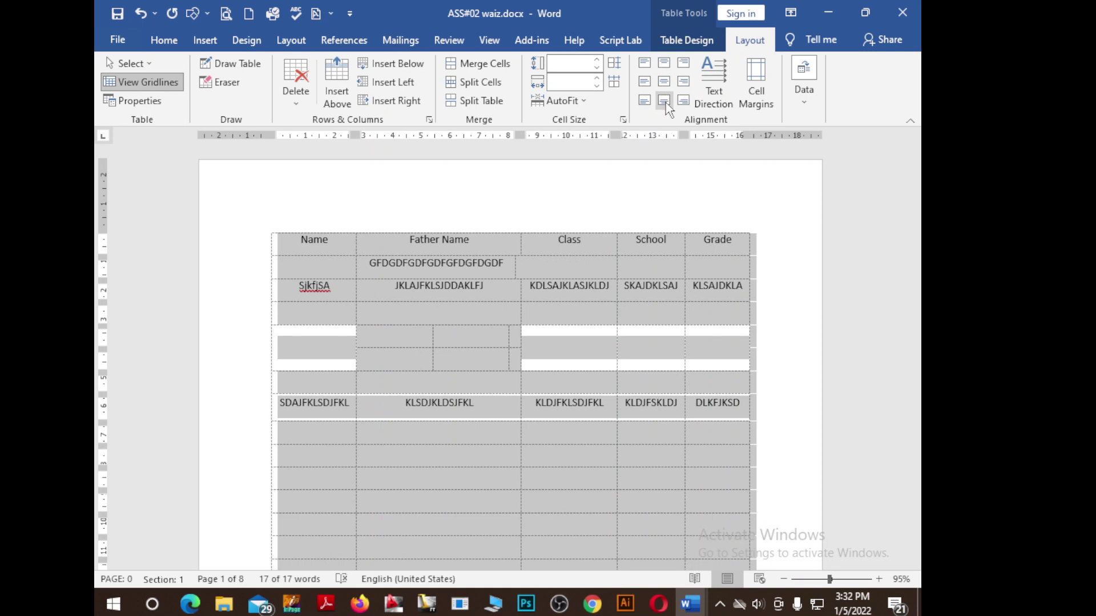
{"action": "left_click", "coordinate": [665, 101]}
{"action": "left_click", "coordinate": [683, 101]}
{"action": "left_click", "coordinate": [684, 82]}
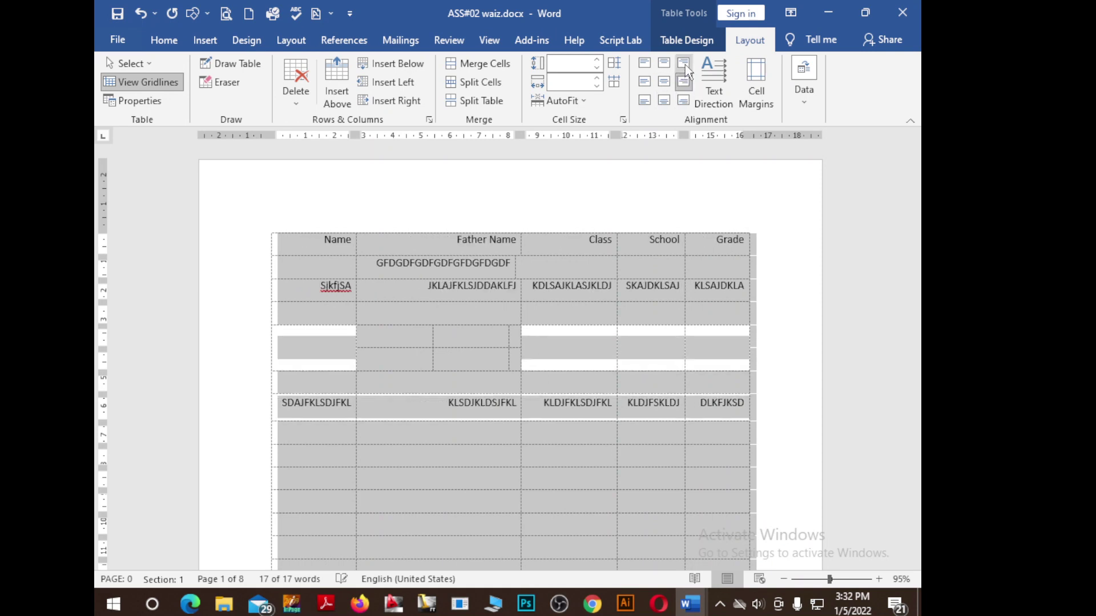
{"action": "left_click", "coordinate": [682, 64]}
{"action": "left_click", "coordinate": [664, 63]}
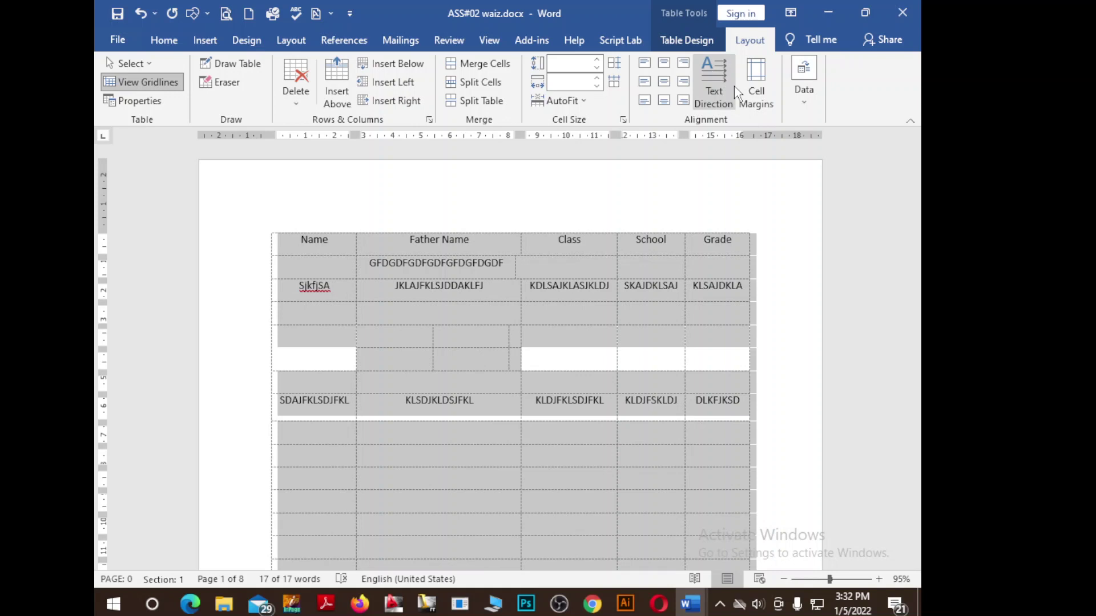
{"action": "left_click", "coordinate": [722, 109]}
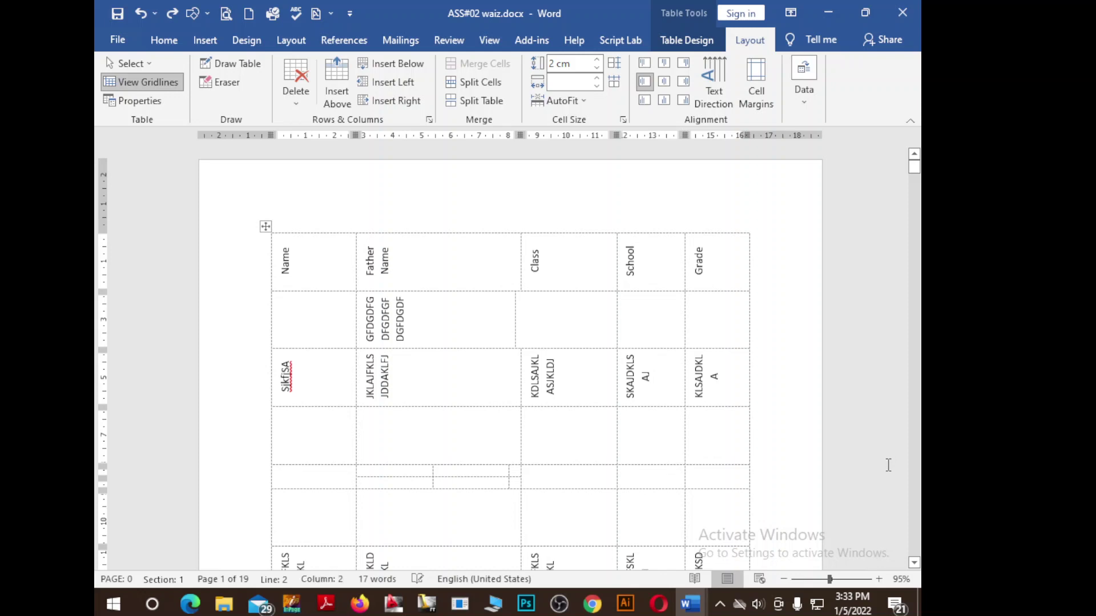
{"action": "key", "text": "ctrl+z"}
{"action": "key", "text": "ctrl+z"}
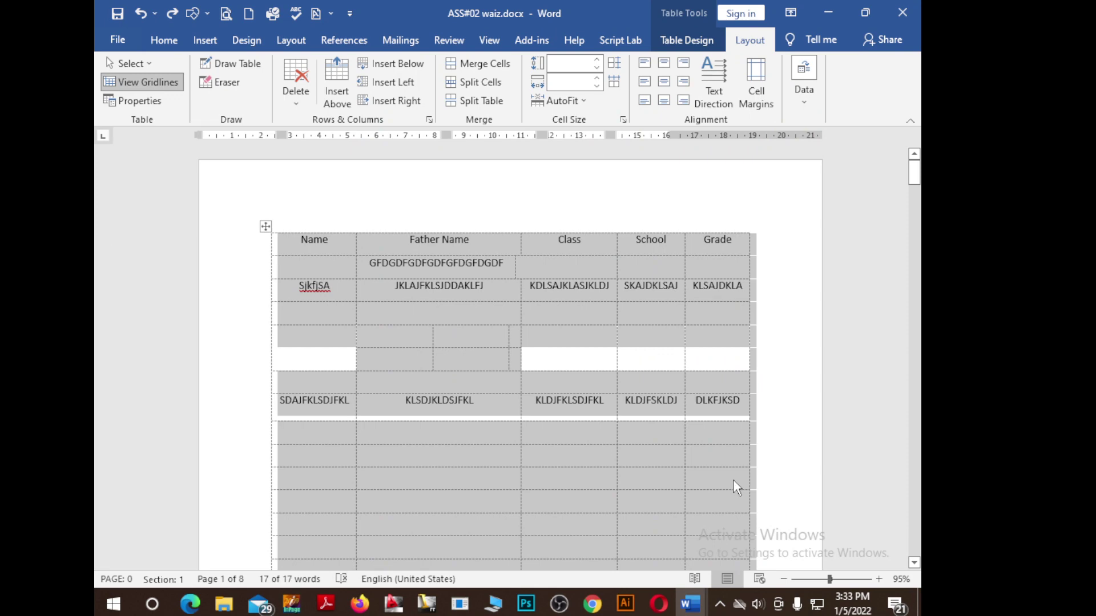
{"action": "left_click", "coordinate": [543, 321]}
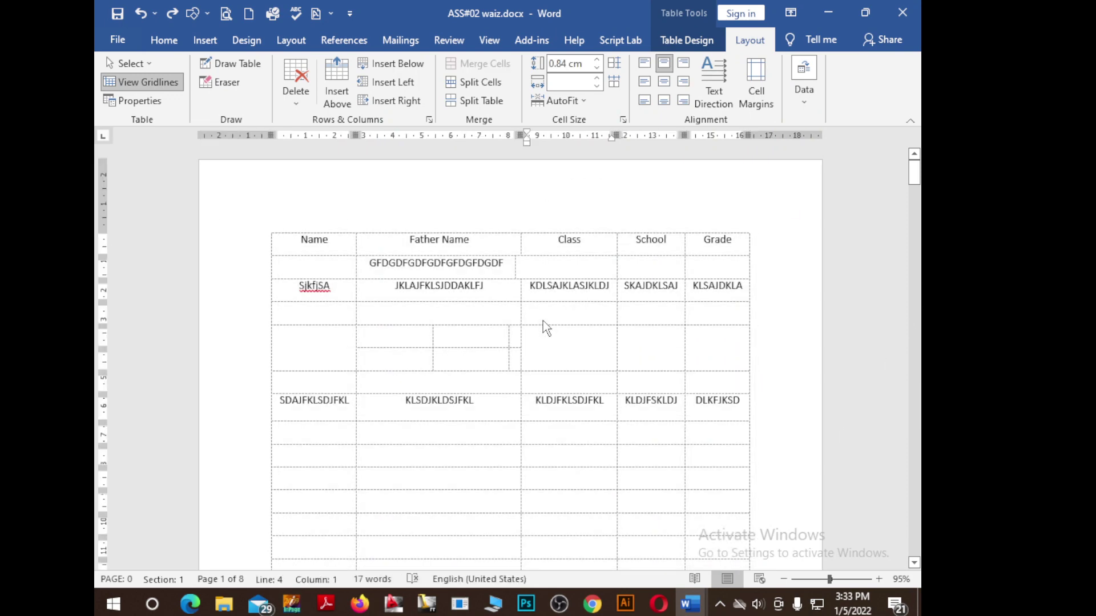
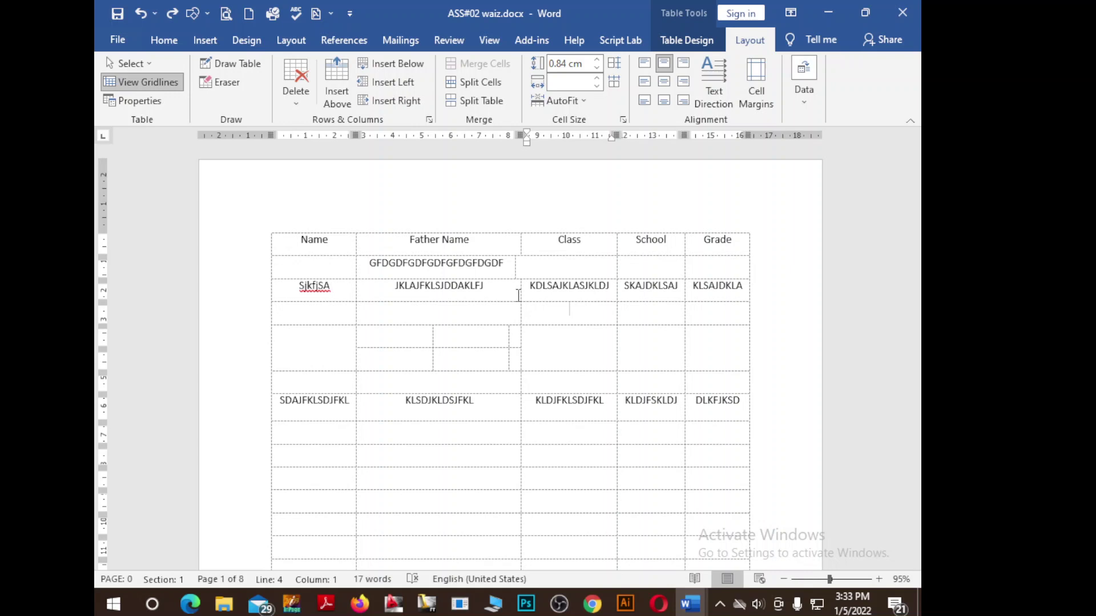
Leave the cell margins unchanged and type FGFD before SjkfjSA so the first Name entry reads FGFDSjkfjSA.
{"action": "left_click", "coordinate": [760, 93]}
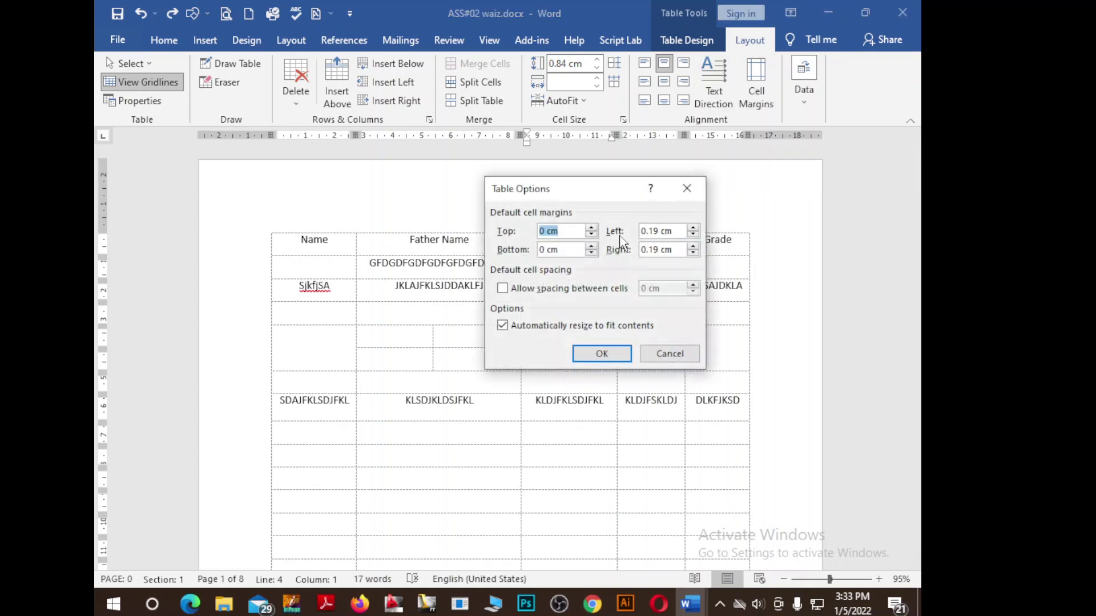
{"action": "left_click", "coordinate": [696, 198]}
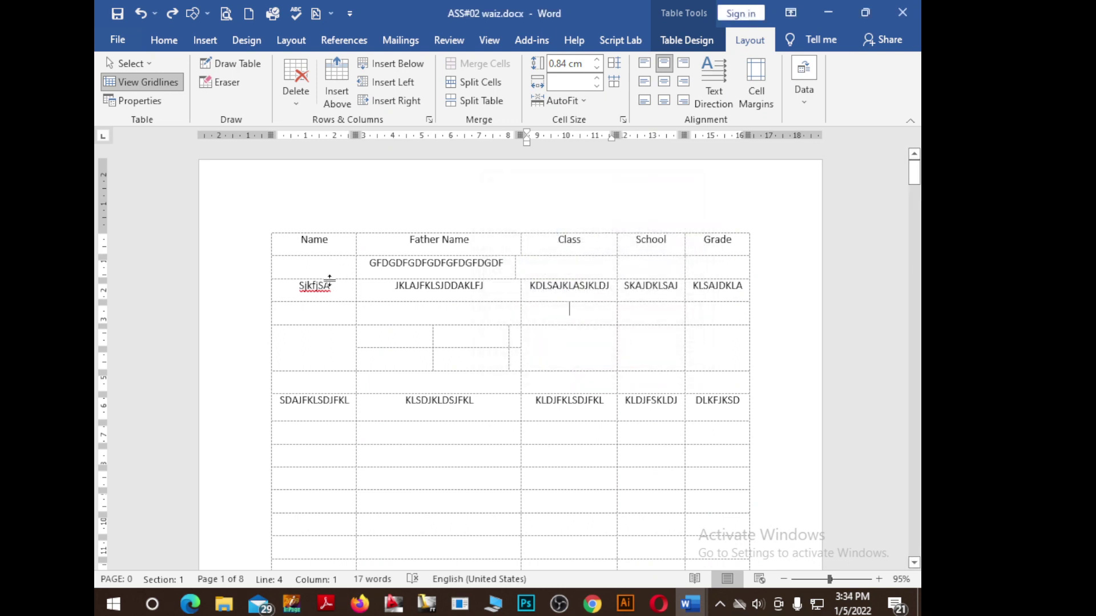
{"action": "left_click", "coordinate": [296, 287]}
{"action": "type", "text": "FGFD"}
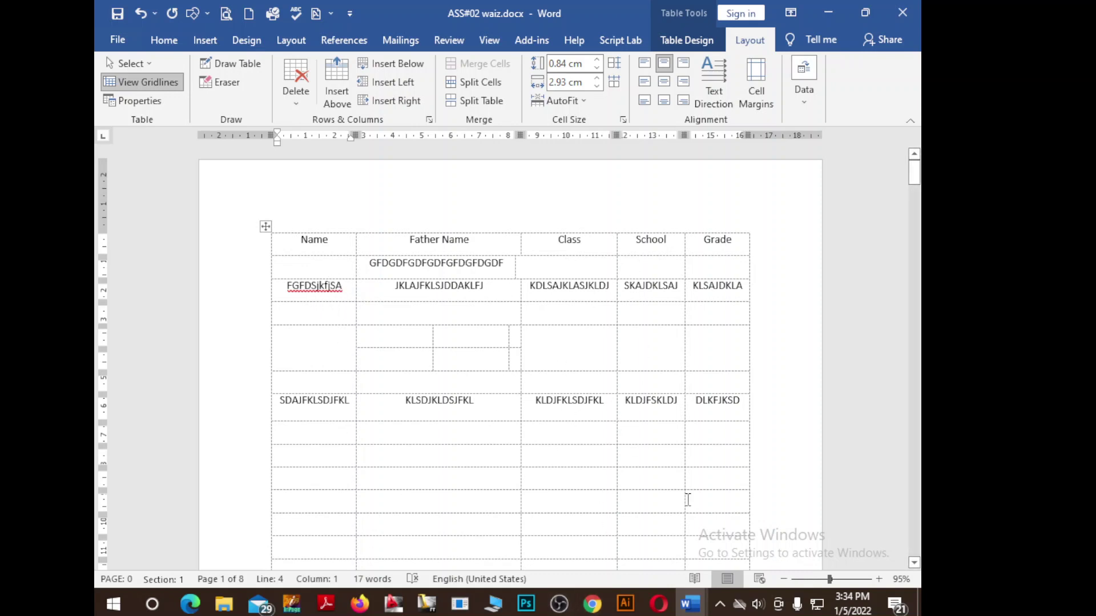
From a table cell on page 2, turn on Repeat Header Rows for the student table.
{"action": "scroll", "coordinate": [490, 439], "scroll_direction": "down", "scroll_amount": 4}
{"action": "scroll", "coordinate": [490, 439], "scroll_direction": "down", "scroll_amount": 6}
{"action": "scroll", "coordinate": [489, 440], "scroll_direction": "down", "scroll_amount": 6}
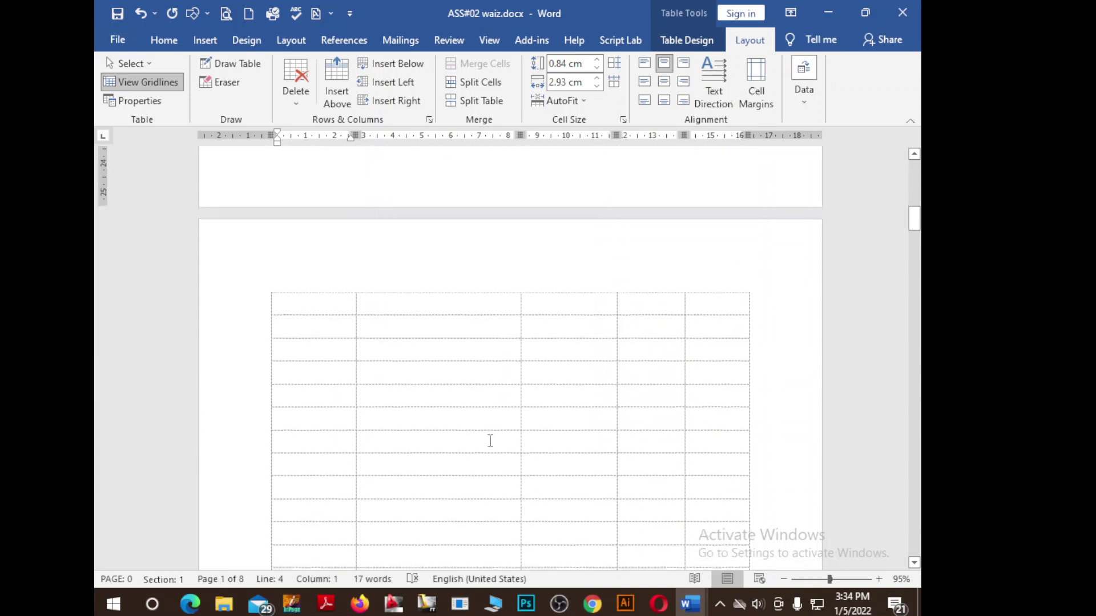
{"action": "scroll", "coordinate": [367, 362], "scroll_direction": "up", "scroll_amount": 3}
{"action": "scroll", "coordinate": [340, 358], "scroll_direction": "down", "scroll_amount": 3}
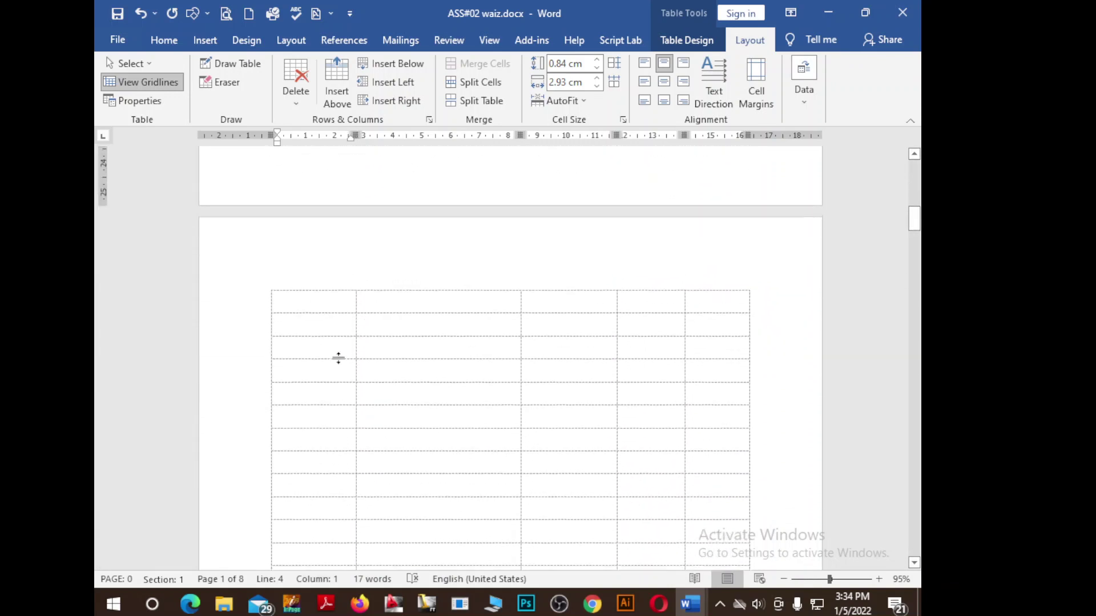
{"action": "left_click", "coordinate": [319, 299]}
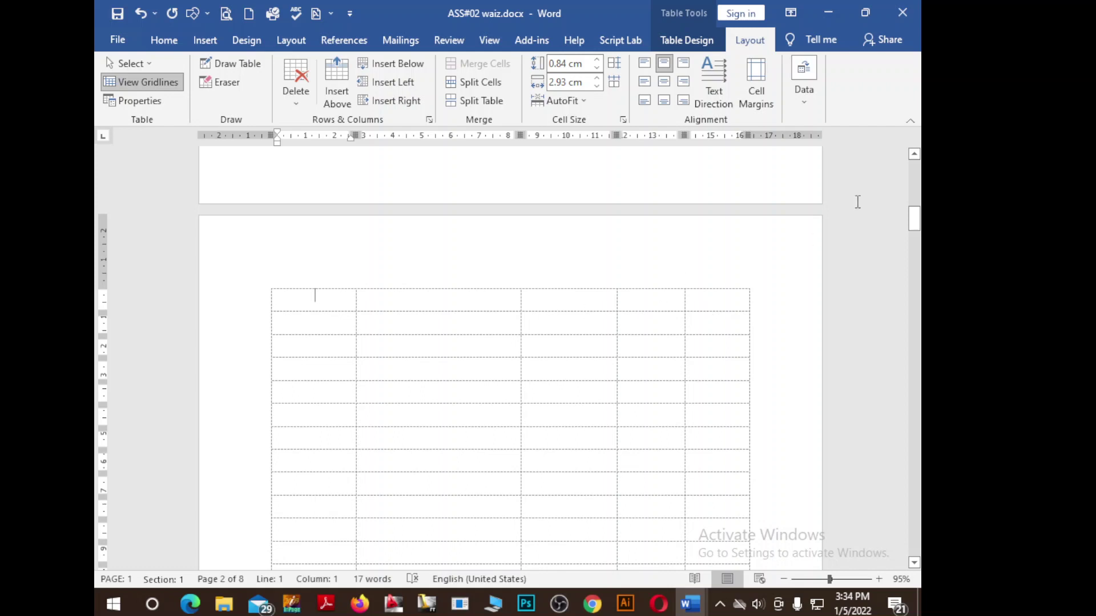
{"action": "left_click", "coordinate": [810, 113]}
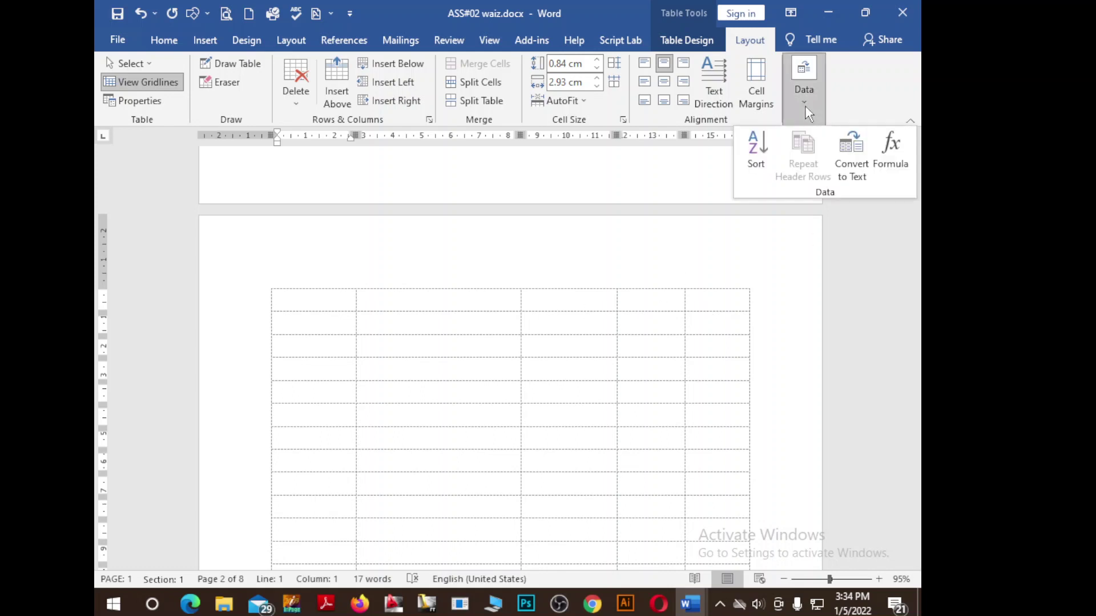
{"action": "left_click", "coordinate": [700, 346]}
{"action": "scroll", "coordinate": [678, 340], "scroll_direction": "up", "scroll_amount": 5}
{"action": "scroll", "coordinate": [678, 341], "scroll_direction": "up", "scroll_amount": 5}
{"action": "scroll", "coordinate": [700, 340], "scroll_direction": "up", "scroll_amount": 2}
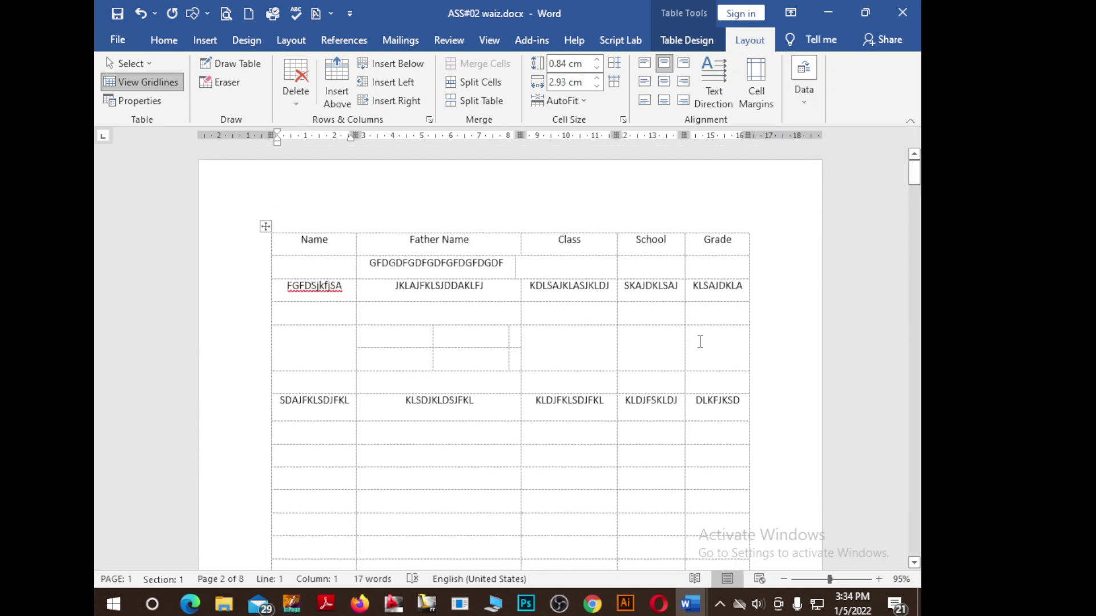
{"action": "left_click", "coordinate": [805, 101]}
{"action": "left_click", "coordinate": [417, 479]}
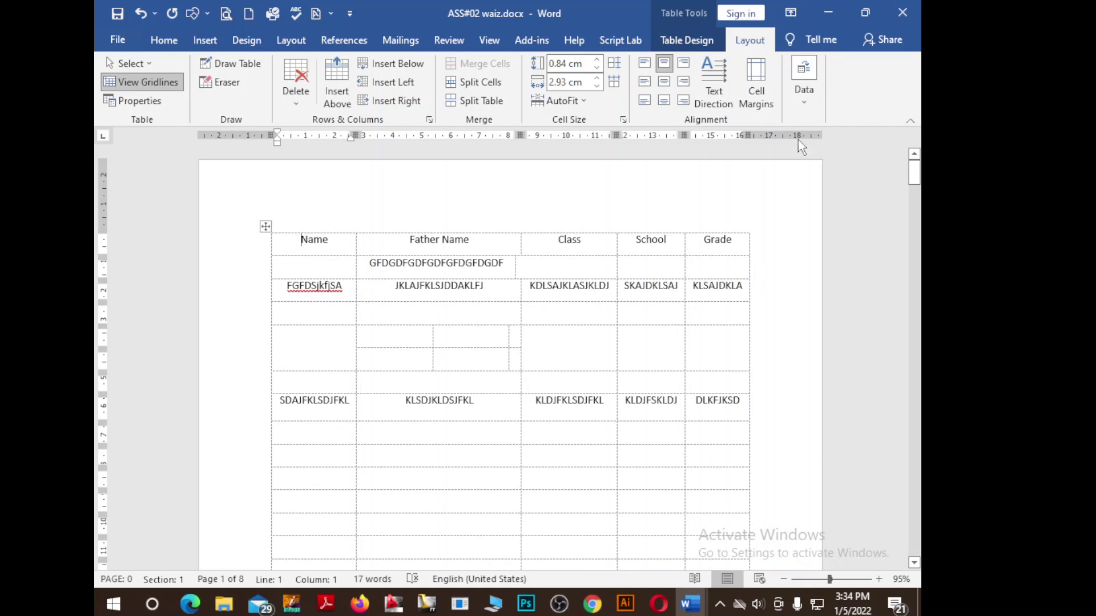
{"action": "left_click", "coordinate": [800, 102]}
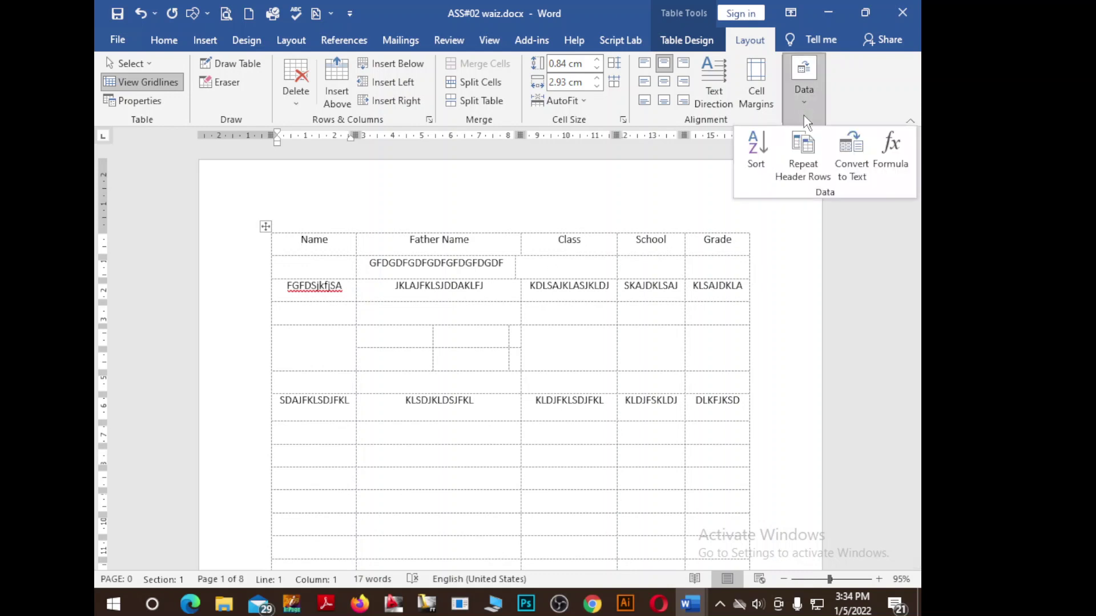
{"action": "left_click", "coordinate": [801, 177]}
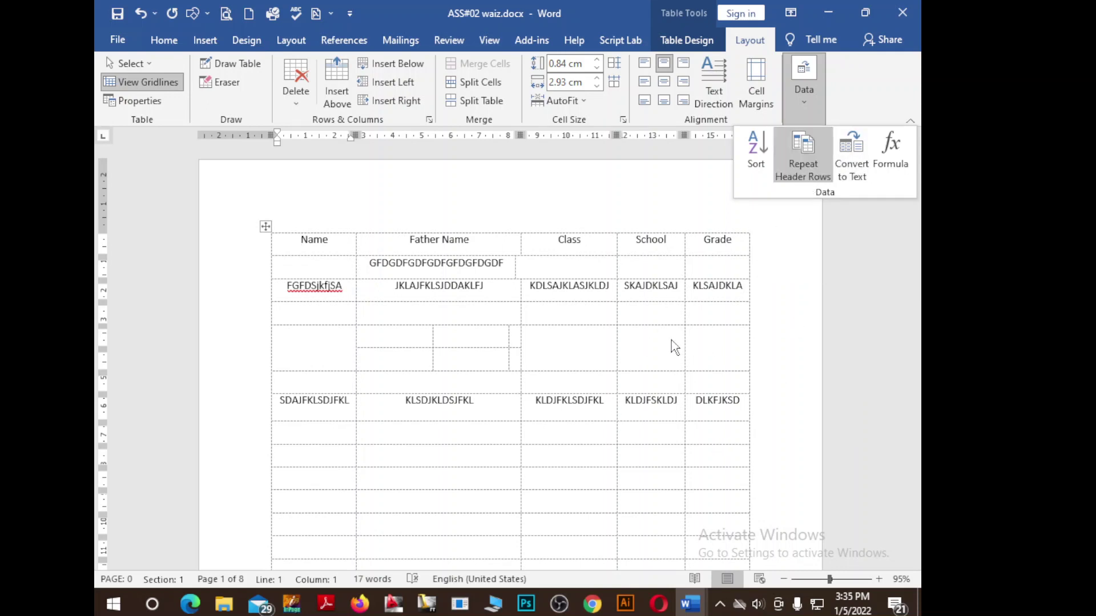
Check the table on page 2 to see whether the header rows repeat.
{"action": "scroll", "coordinate": [668, 349], "scroll_direction": "down", "scroll_amount": 10}
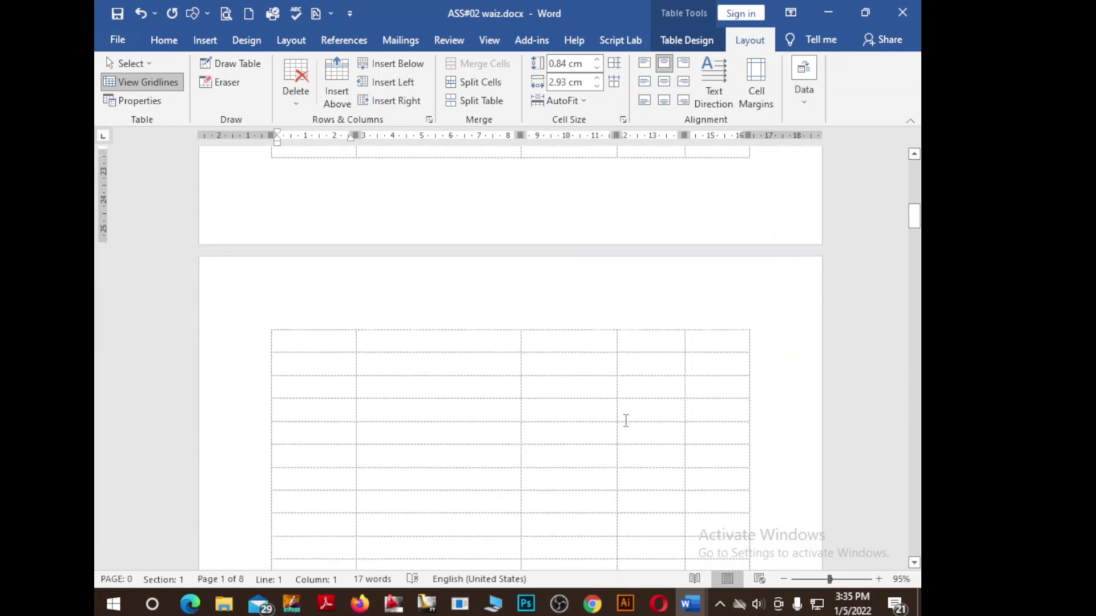
{"action": "scroll", "coordinate": [625, 420], "scroll_direction": "up", "scroll_amount": 5}
{"action": "scroll", "coordinate": [625, 421], "scroll_direction": "up", "scroll_amount": 5}
{"action": "scroll", "coordinate": [535, 425], "scroll_direction": "down", "scroll_amount": 3}
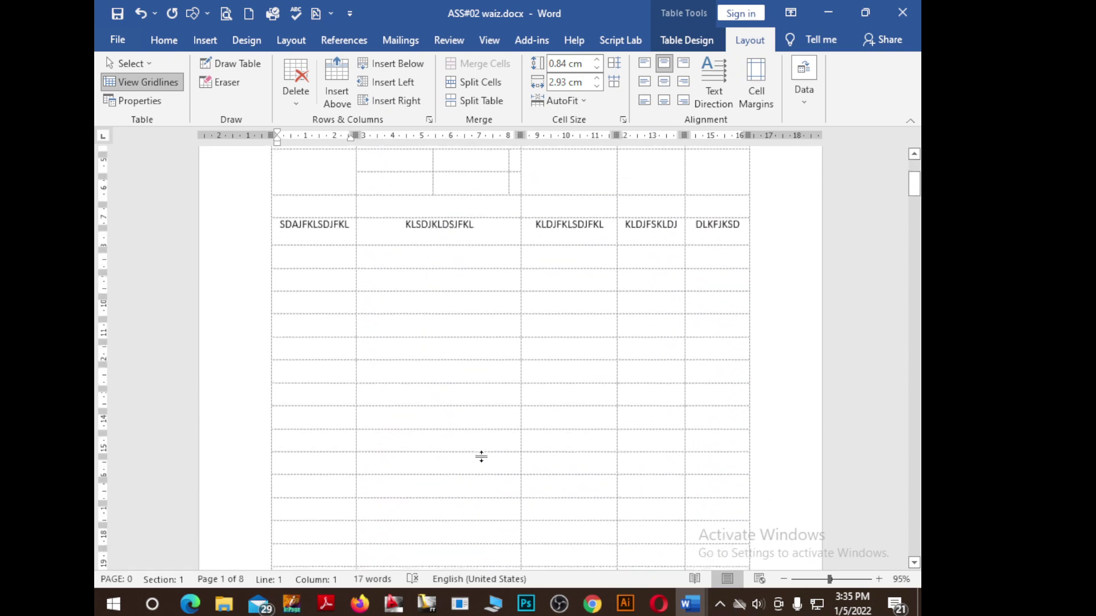
{"action": "scroll", "coordinate": [481, 456], "scroll_direction": "up", "scroll_amount": 3}
{"action": "left_click", "coordinate": [440, 339]}
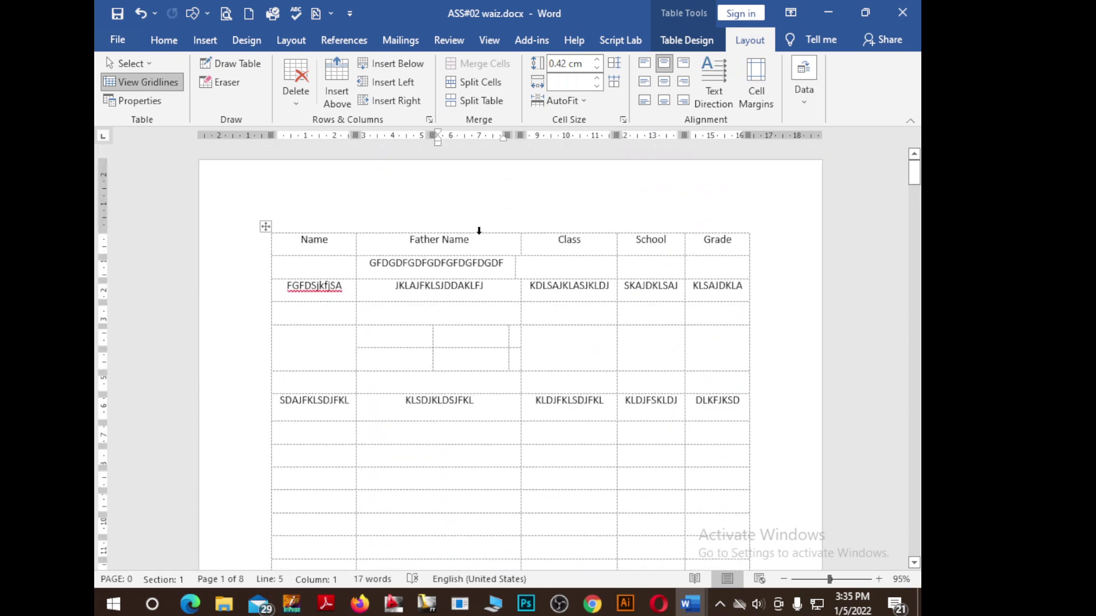
{"action": "key", "text": "Up"}
{"action": "scroll", "coordinate": [563, 408], "scroll_direction": "down", "scroll_amount": 3}
{"action": "scroll", "coordinate": [567, 437], "scroll_direction": "down", "scroll_amount": 4}
{"action": "scroll", "coordinate": [567, 444], "scroll_direction": "down", "scroll_amount": 3}
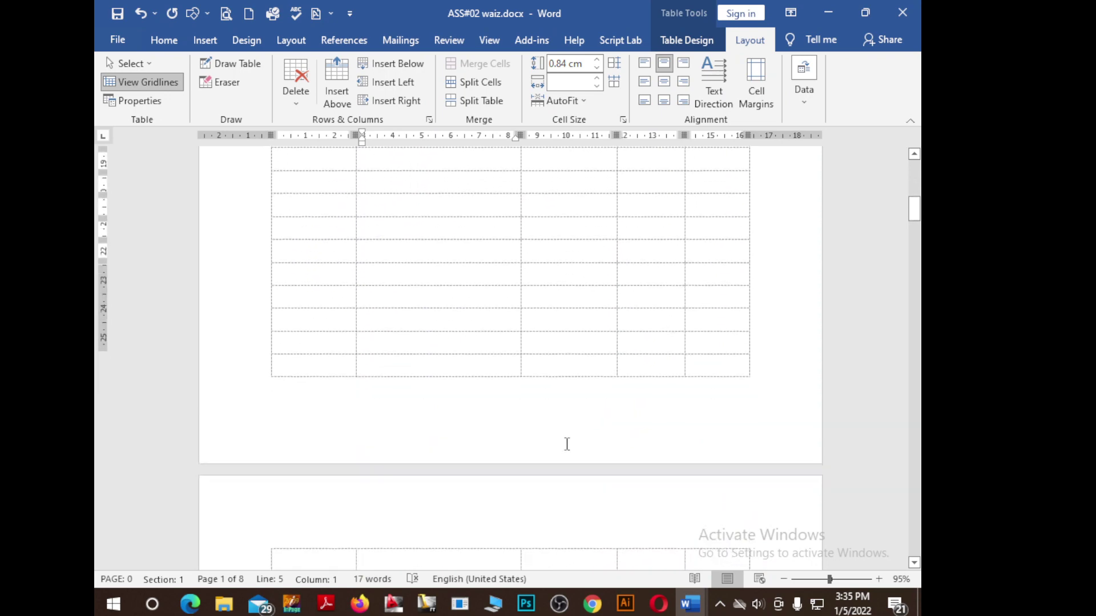
{"action": "scroll", "coordinate": [566, 445], "scroll_direction": "up", "scroll_amount": 3}
{"action": "scroll", "coordinate": [567, 445], "scroll_direction": "up", "scroll_amount": 3}
{"action": "scroll", "coordinate": [567, 448], "scroll_direction": "down", "scroll_amount": 4}
{"action": "scroll", "coordinate": [568, 451], "scroll_direction": "down", "scroll_amount": 4}
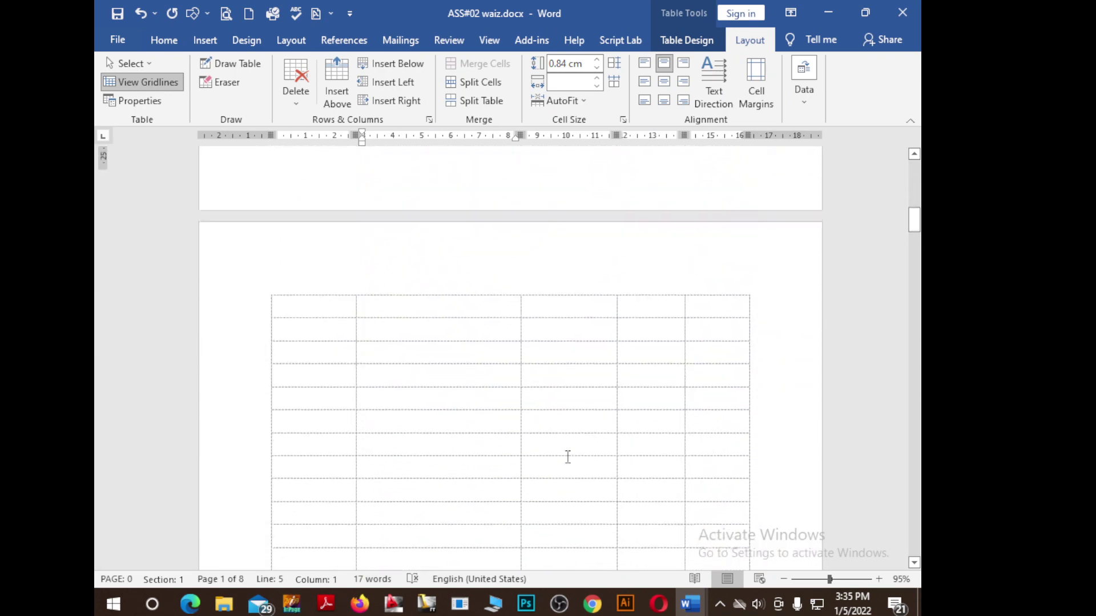
{"action": "scroll", "coordinate": [567, 457], "scroll_direction": "down", "scroll_amount": 1}
{"action": "scroll", "coordinate": [400, 342], "scroll_direction": "down", "scroll_amount": 3}
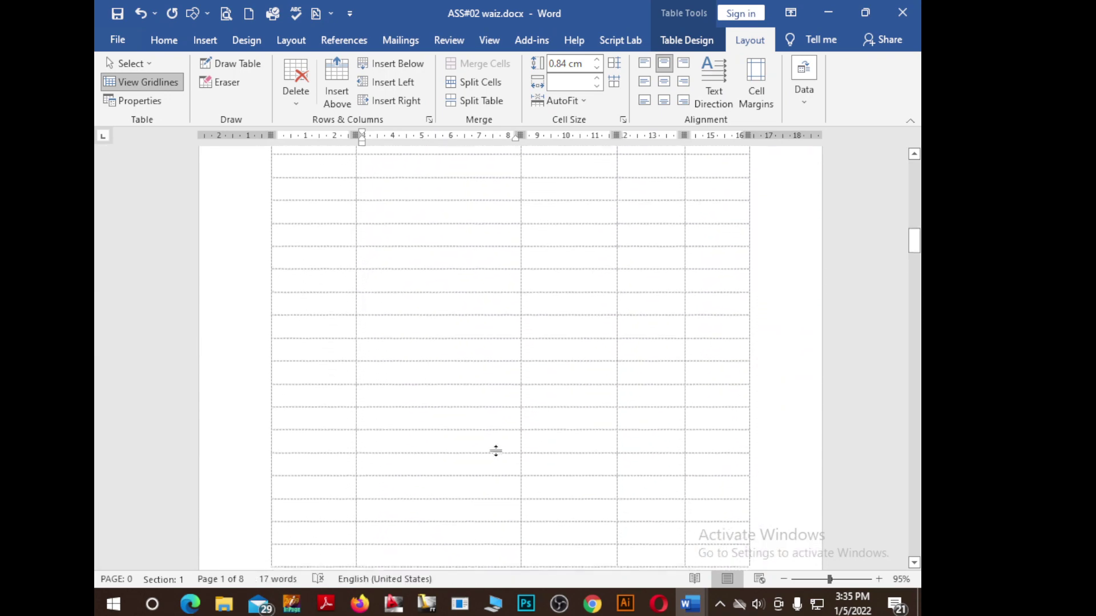
{"action": "scroll", "coordinate": [513, 464], "scroll_direction": "up", "scroll_amount": 4}
{"action": "scroll", "coordinate": [514, 465], "scroll_direction": "down", "scroll_amount": 3}
{"action": "scroll", "coordinate": [520, 467], "scroll_direction": "up", "scroll_amount": 3}
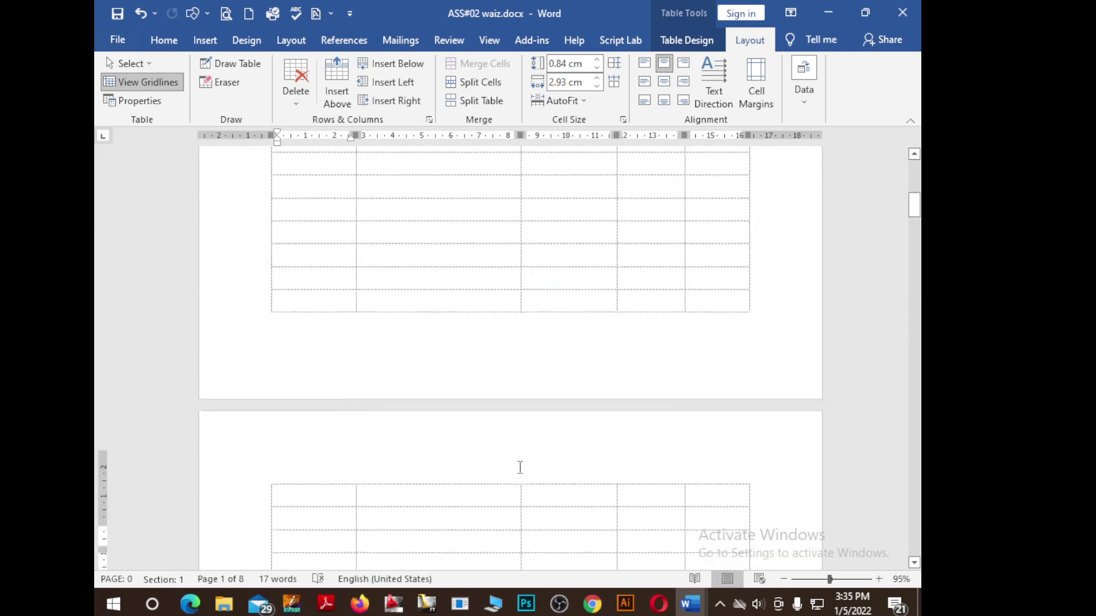
{"action": "scroll", "coordinate": [520, 468], "scroll_direction": "up", "scroll_amount": 9}
{"action": "scroll", "coordinate": [519, 463], "scroll_direction": "up", "scroll_amount": 2}
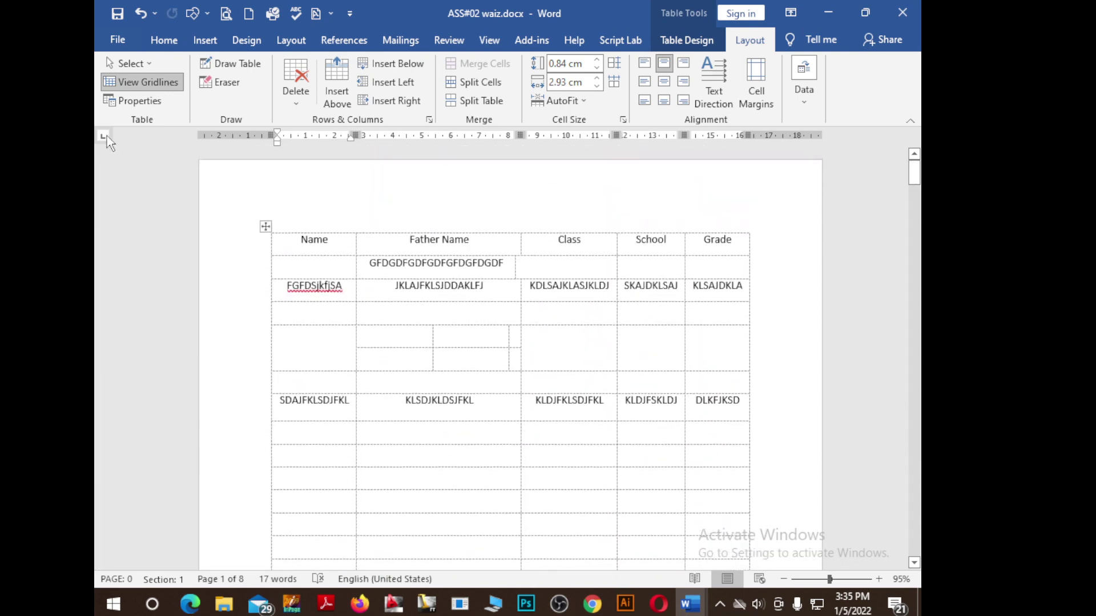
Select the whole table, turn on Repeat Header Rows again, and verify page 2.
{"action": "left_click", "coordinate": [266, 226]}
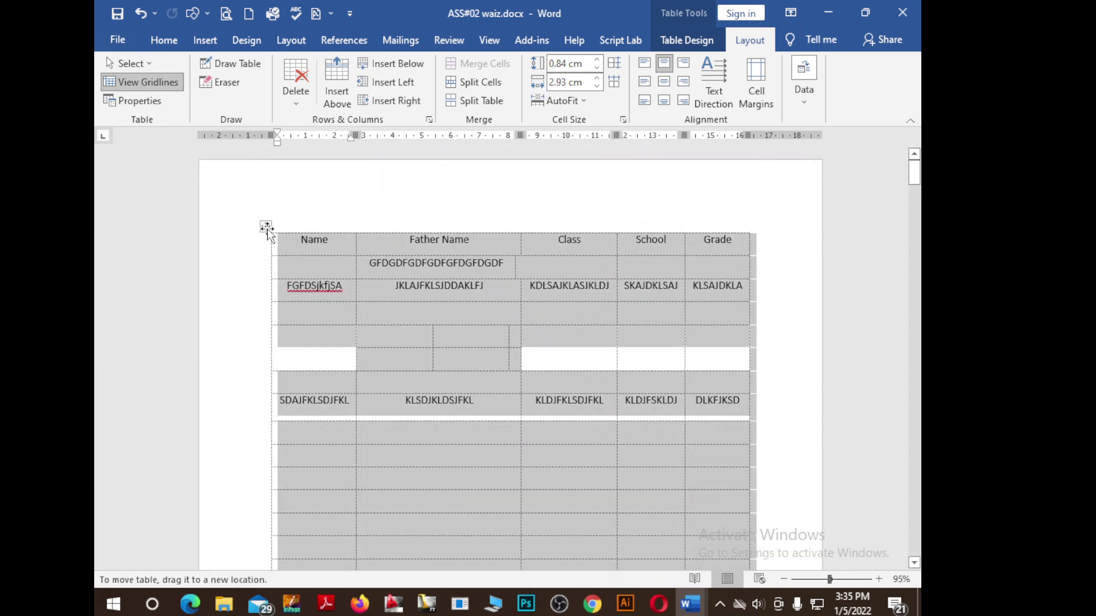
{"action": "left_click", "coordinate": [800, 104]}
{"action": "left_click", "coordinate": [809, 166]}
{"action": "scroll", "coordinate": [624, 354], "scroll_direction": "down", "scroll_amount": 5}
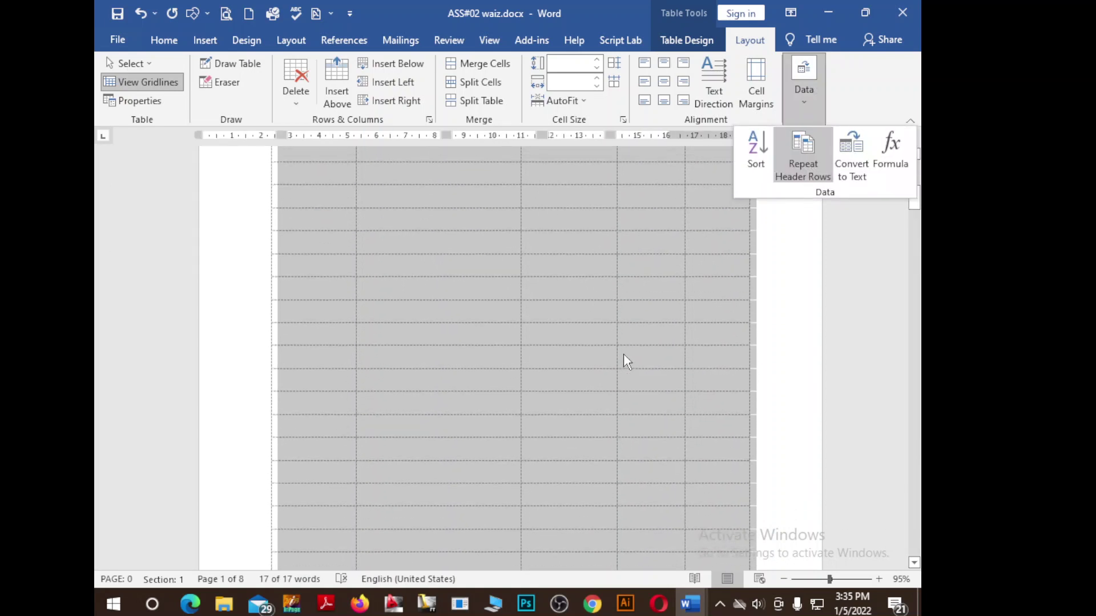
{"action": "scroll", "coordinate": [624, 354], "scroll_direction": "down", "scroll_amount": 4}
{"action": "scroll", "coordinate": [623, 351], "scroll_direction": "down", "scroll_amount": 3}
{"action": "key", "text": "Escape"}
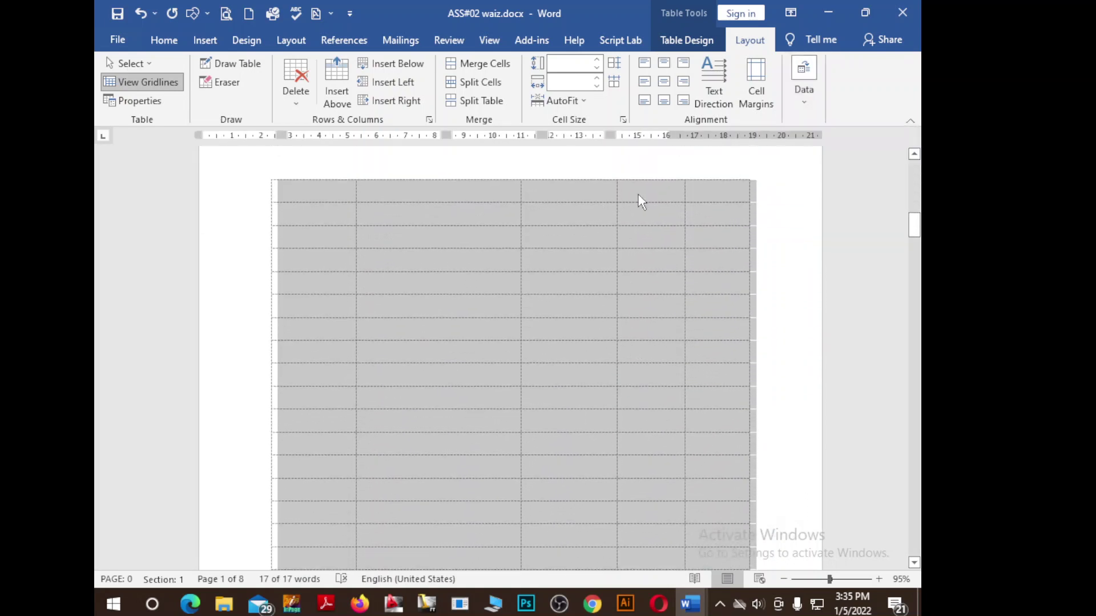
{"action": "left_click", "coordinate": [639, 196]}
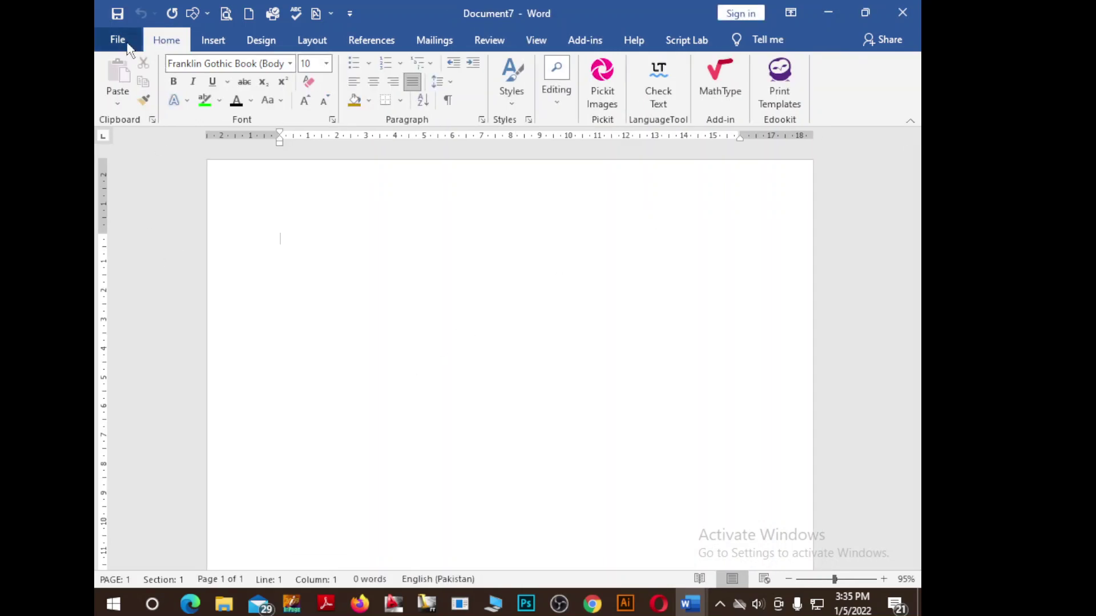
Insert a table with 10 columns and 70 rows.
{"action": "left_click", "coordinate": [213, 40]}
{"action": "left_click", "coordinate": [161, 82]}
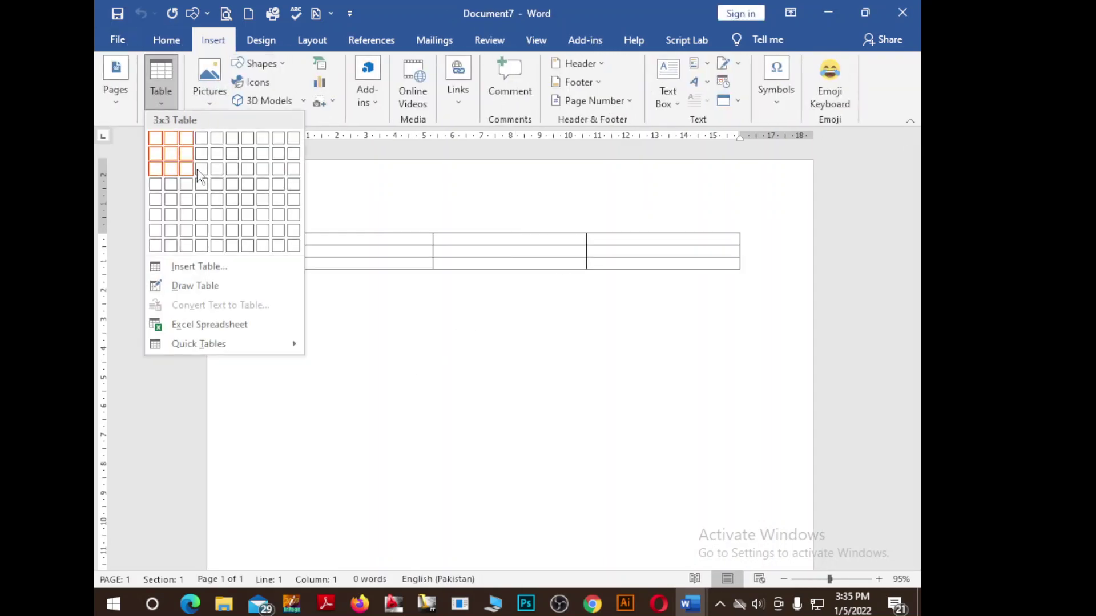
{"action": "left_click", "coordinate": [312, 207]}
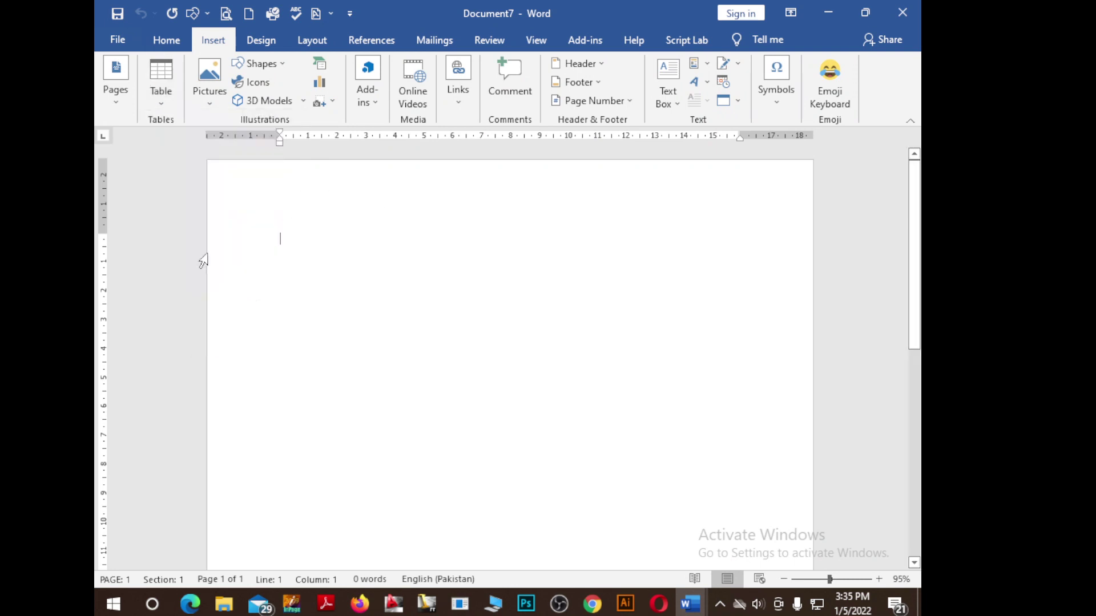
{"action": "left_click", "coordinate": [162, 98]}
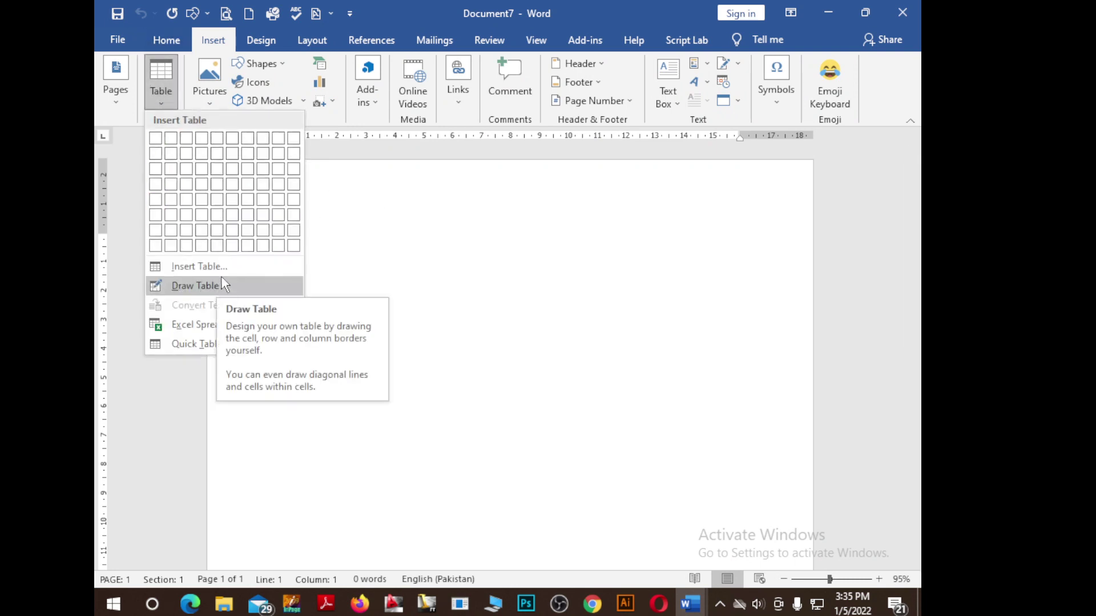
{"action": "left_click", "coordinate": [199, 266]}
{"action": "type", "text": "10"}
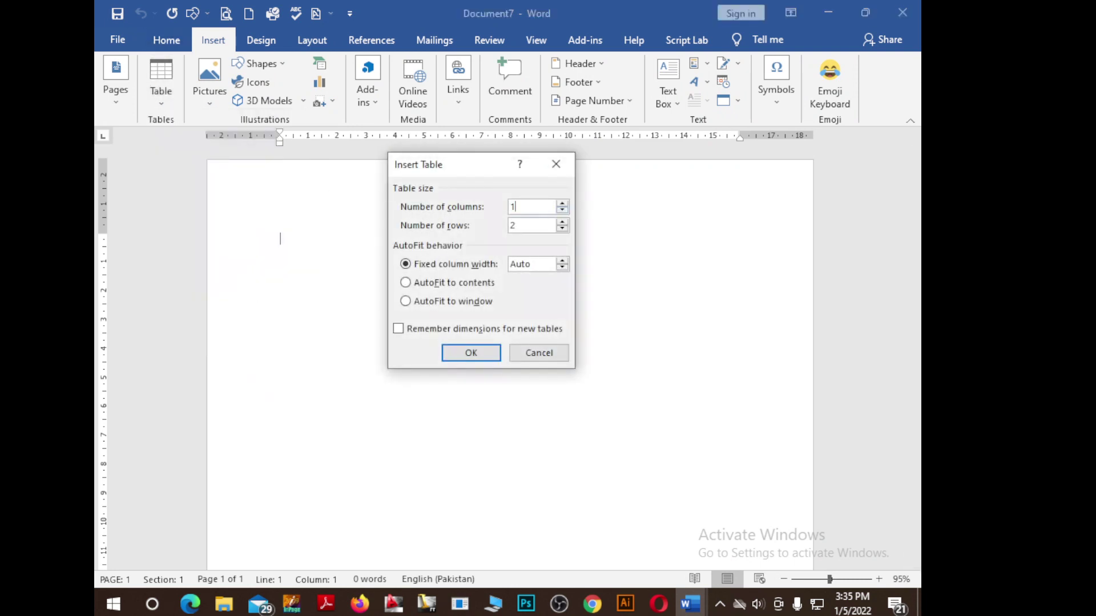
{"action": "double_click", "coordinate": [529, 226]}
{"action": "key", "text": "BackSpace"}
{"action": "type", "text": "10"}
{"action": "key", "text": "BackSpace"}
{"action": "type", "text": "70"}
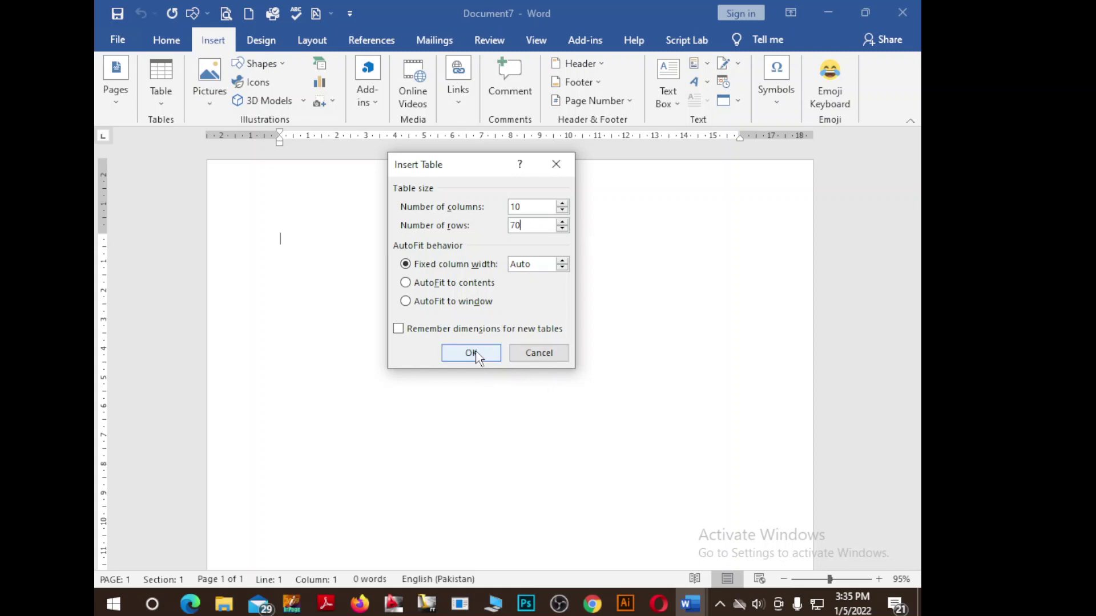
{"action": "left_click", "coordinate": [471, 353]}
Select the table's cells from column 5 rightward.
{"action": "scroll", "coordinate": [580, 347], "scroll_direction": "down", "scroll_amount": 6}
{"action": "scroll", "coordinate": [579, 347], "scroll_direction": "down", "scroll_amount": 6}
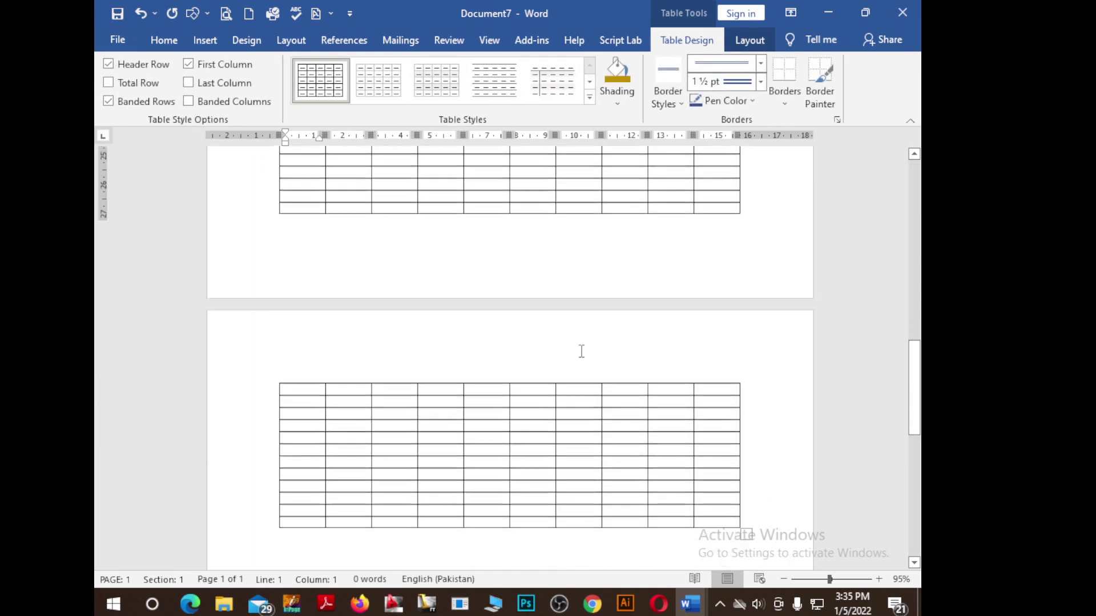
{"action": "scroll", "coordinate": [580, 349], "scroll_direction": "down", "scroll_amount": 6}
{"action": "scroll", "coordinate": [582, 352], "scroll_direction": "up", "scroll_amount": 5}
{"action": "scroll", "coordinate": [571, 350], "scroll_direction": "up", "scroll_amount": 5}
{"action": "scroll", "coordinate": [386, 247], "scroll_direction": "up", "scroll_amount": 3}
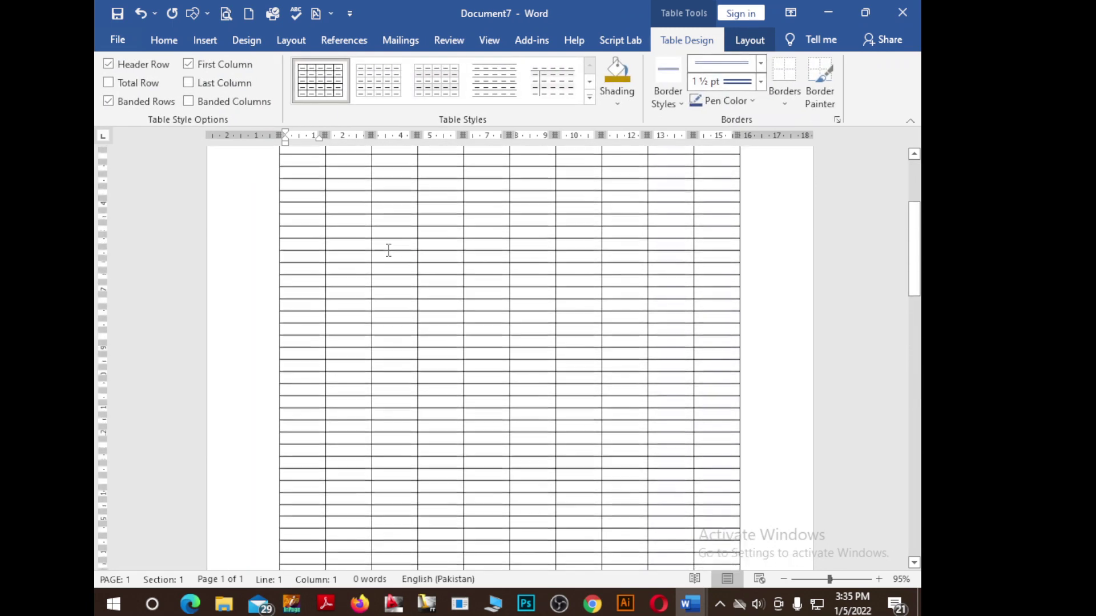
{"action": "scroll", "coordinate": [338, 218], "scroll_direction": "up", "scroll_amount": 2}
{"action": "scroll", "coordinate": [258, 272], "scroll_direction": "up", "scroll_amount": 1}
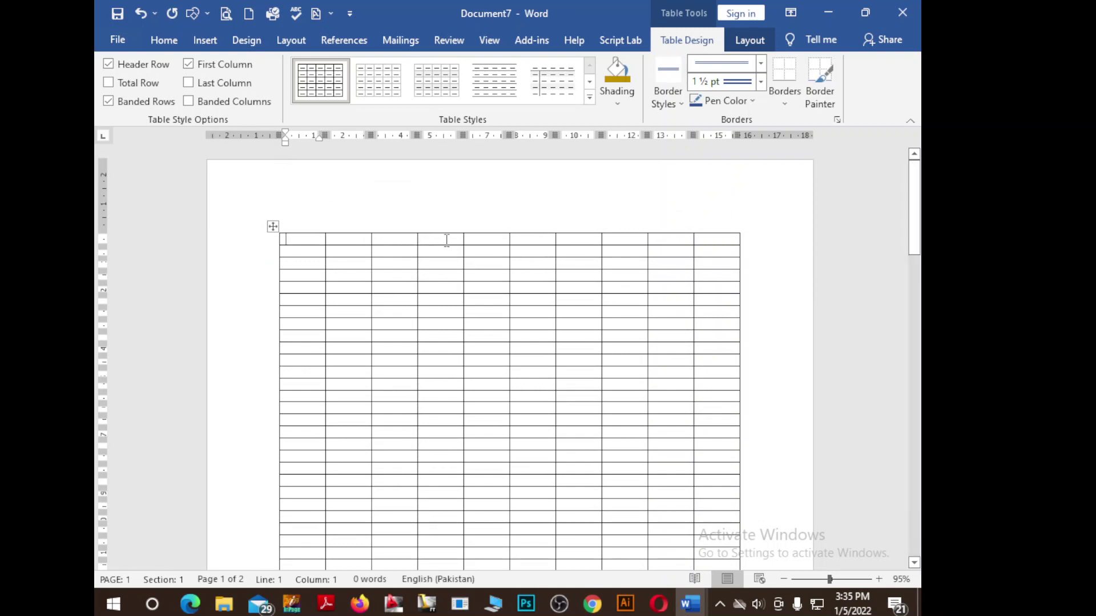
{"action": "mouse_move", "coordinate": [489, 240]}
{"action": "left_mouse_down"}
{"action": "mouse_move", "coordinate": [563, 294]}
{"action": "mouse_move", "coordinate": [737, 568]}
{"action": "left_mouse_up"}
Delete the six selected right-hand columns, undoing an accidental row deletion first.
{"action": "left_click", "coordinate": [750, 39]}
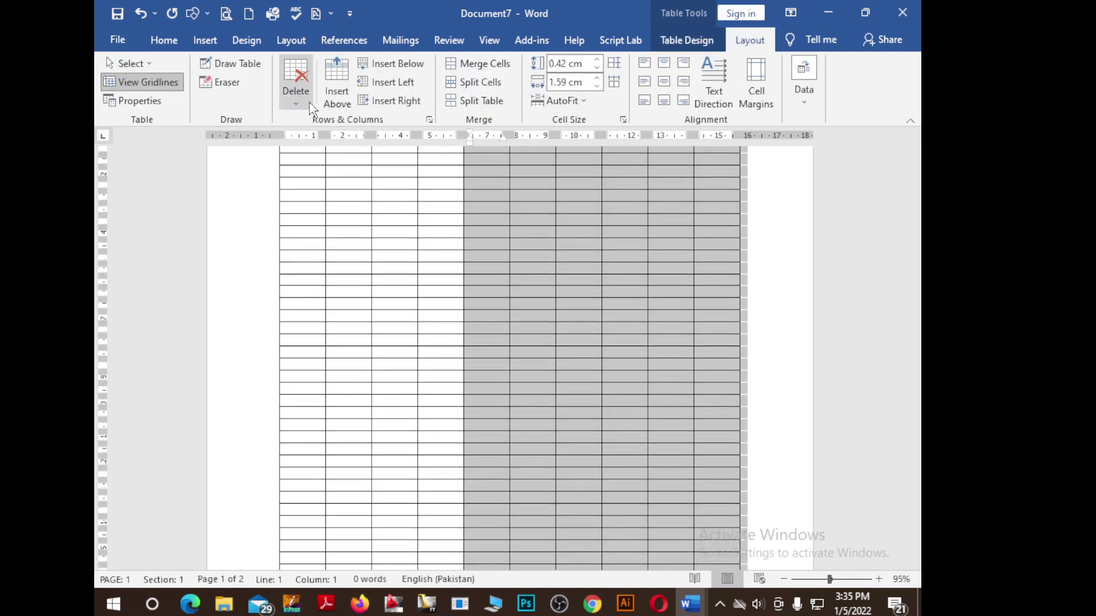
{"action": "left_click", "coordinate": [296, 80]}
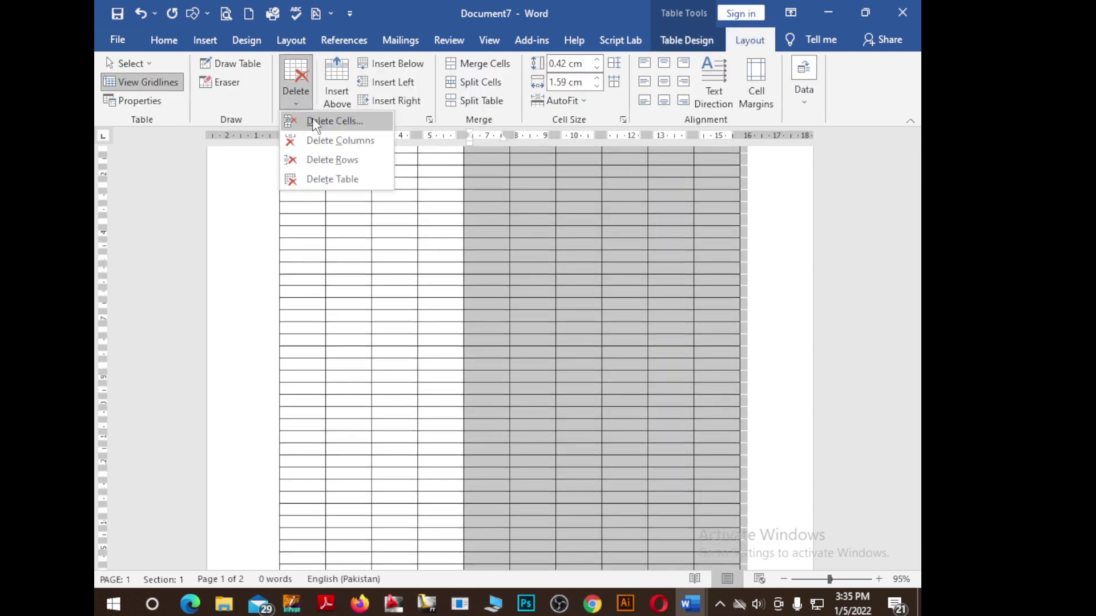
{"action": "left_click", "coordinate": [342, 155]}
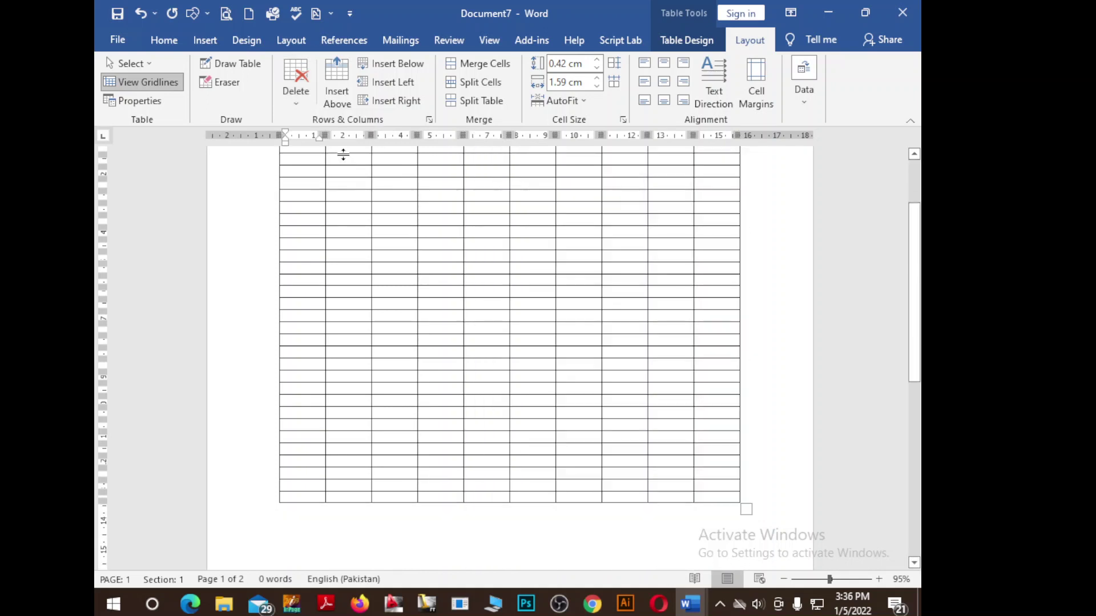
{"action": "scroll", "coordinate": [605, 311], "scroll_direction": "up", "scroll_amount": 3}
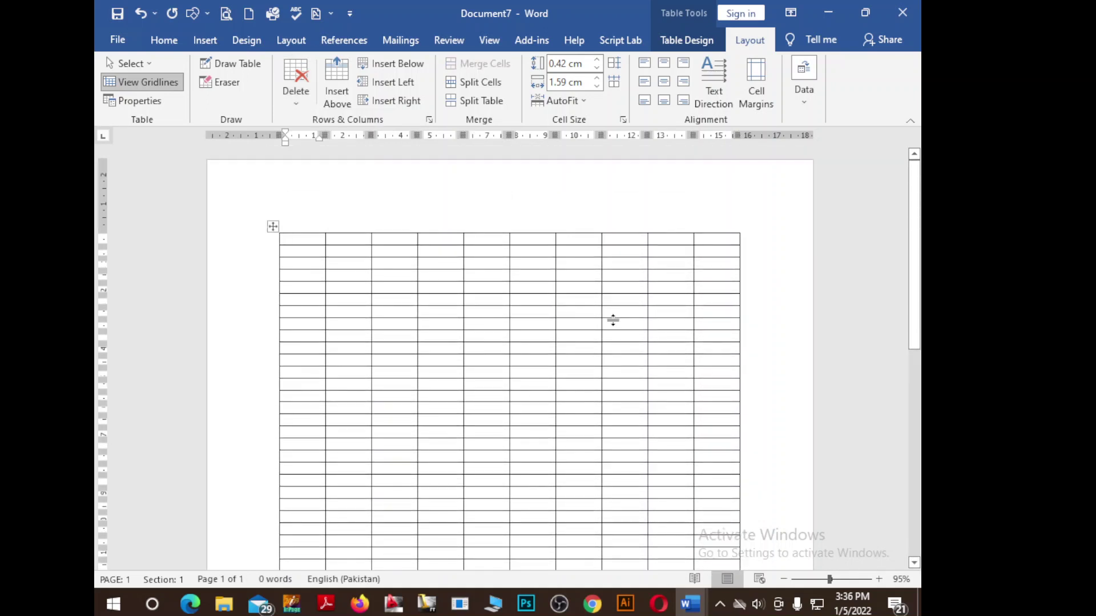
{"action": "scroll", "coordinate": [613, 320], "scroll_direction": "down", "scroll_amount": 3}
{"action": "key", "text": "ctrl+z"}
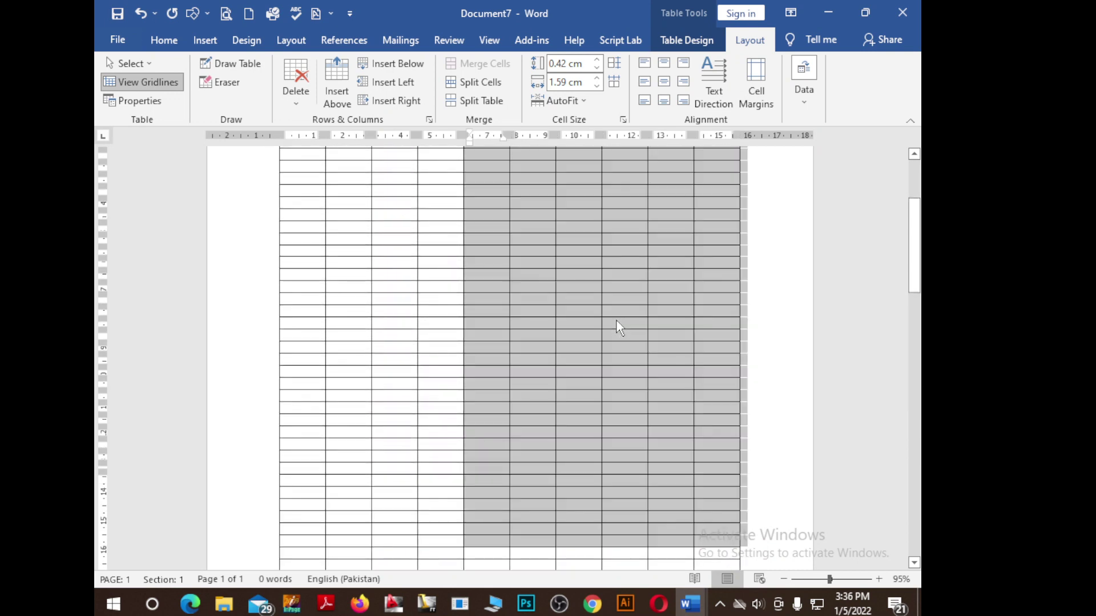
{"action": "left_click", "coordinate": [311, 102]}
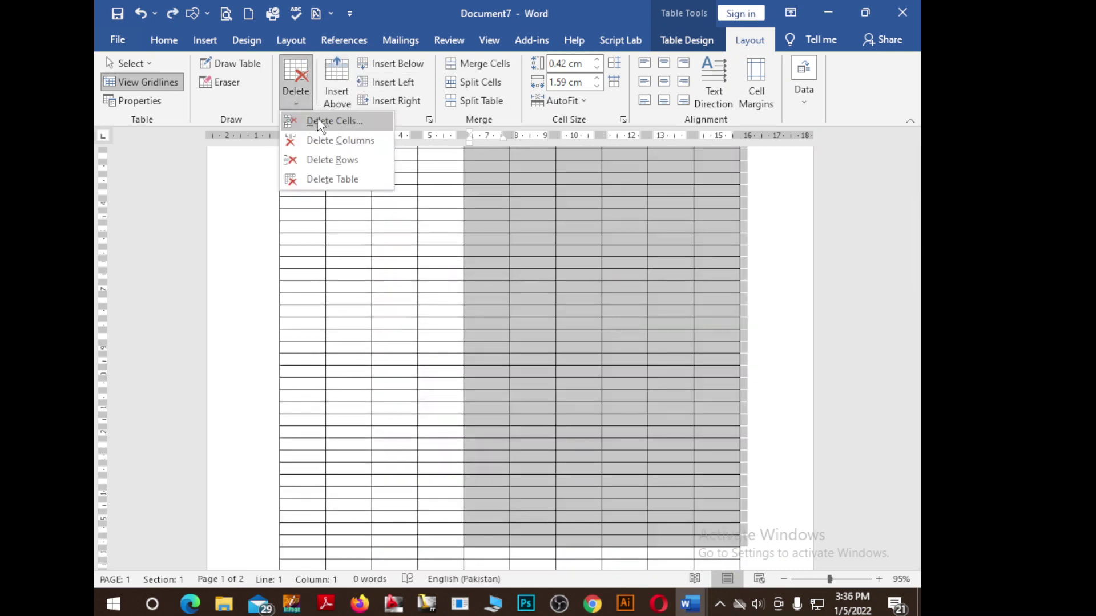
{"action": "left_click", "coordinate": [340, 140]}
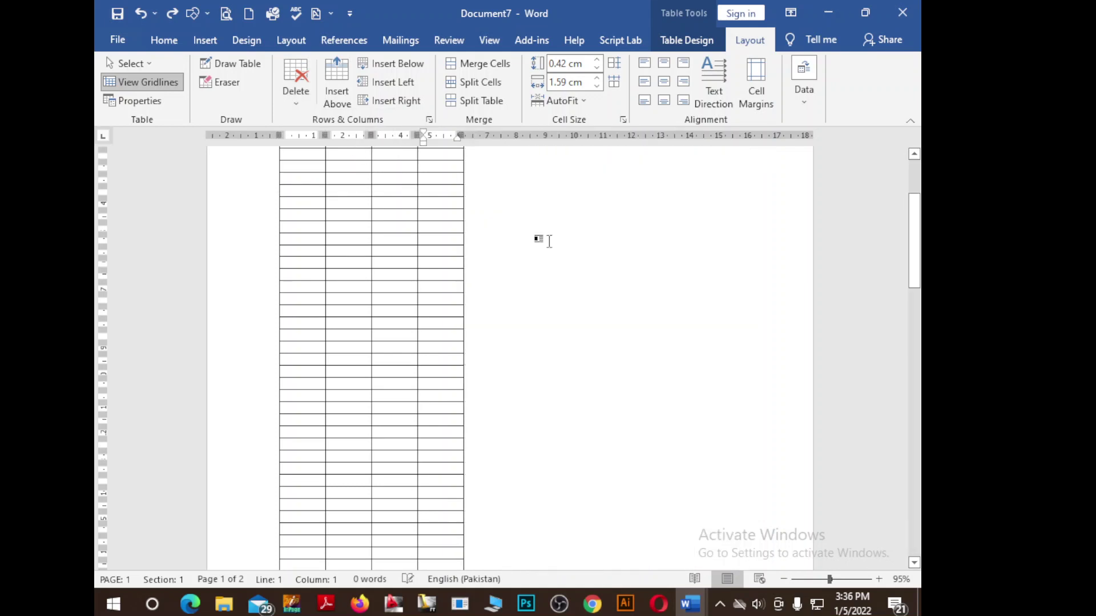
AutoFit the remaining four columns to the window width.
{"action": "scroll", "coordinate": [435, 279], "scroll_direction": "up", "scroll_amount": 3}
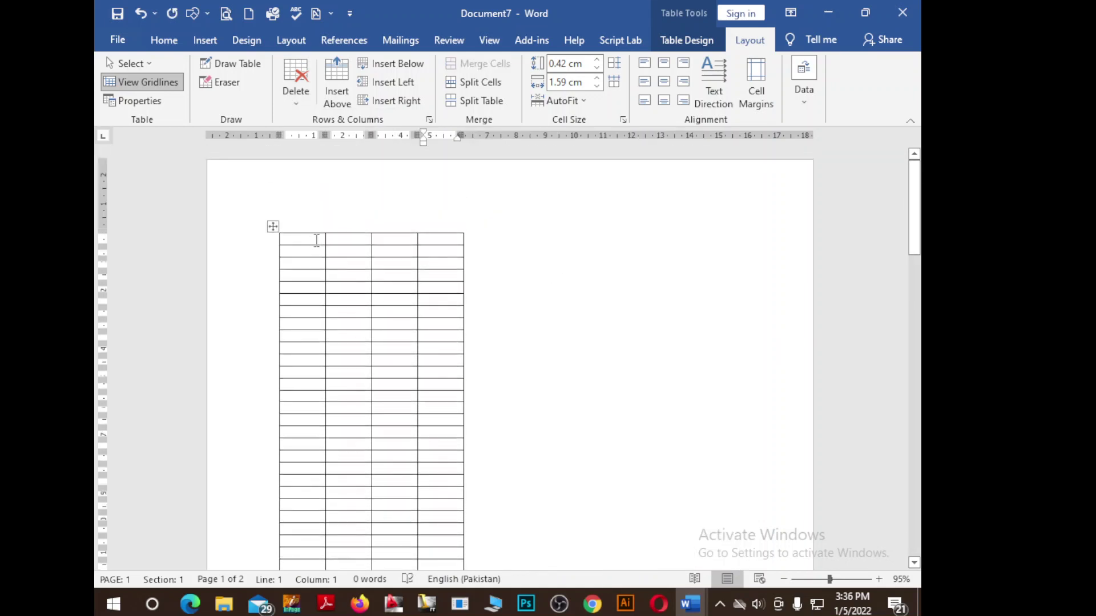
{"action": "left_click", "coordinate": [317, 240]}
{"action": "left_click", "coordinate": [582, 102]}
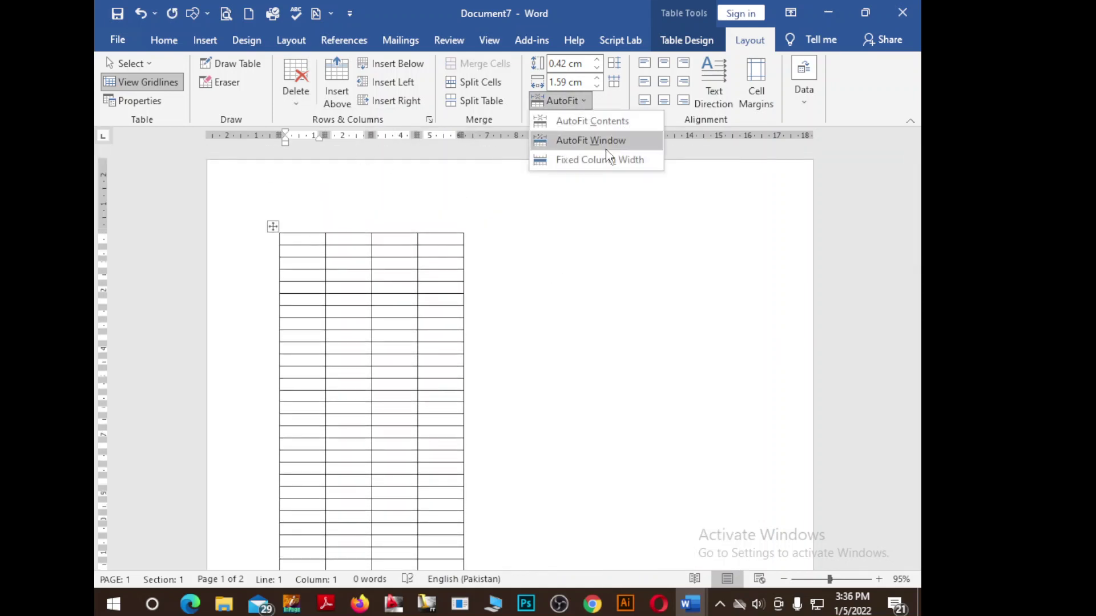
{"action": "left_click", "coordinate": [608, 147]}
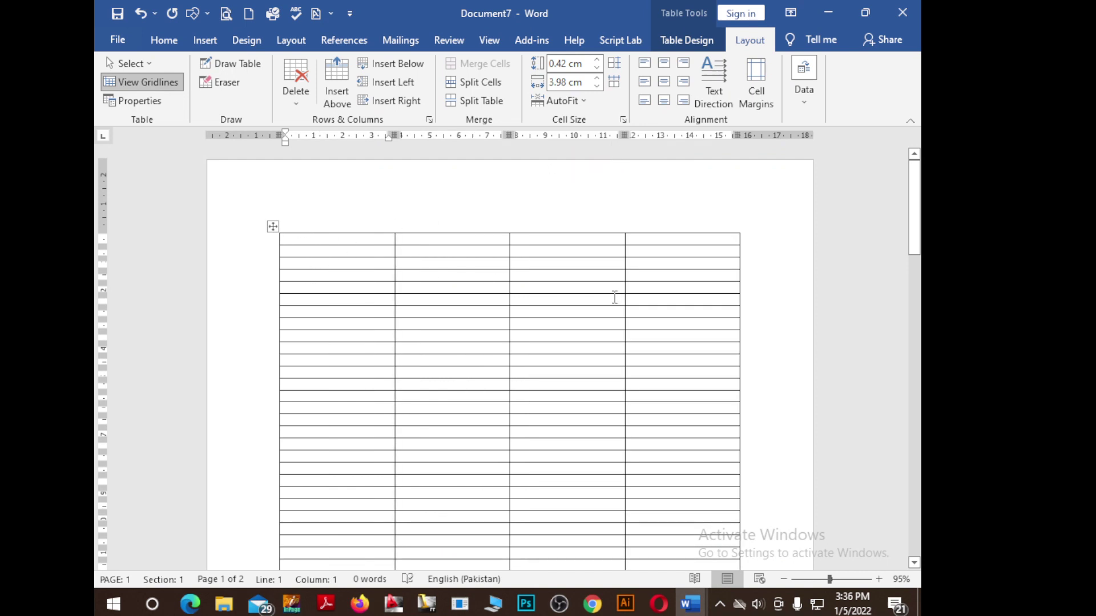
Fill the first row with headers NAME, FATHER NAME, School and Grade.
{"action": "type", "text": "nA"}
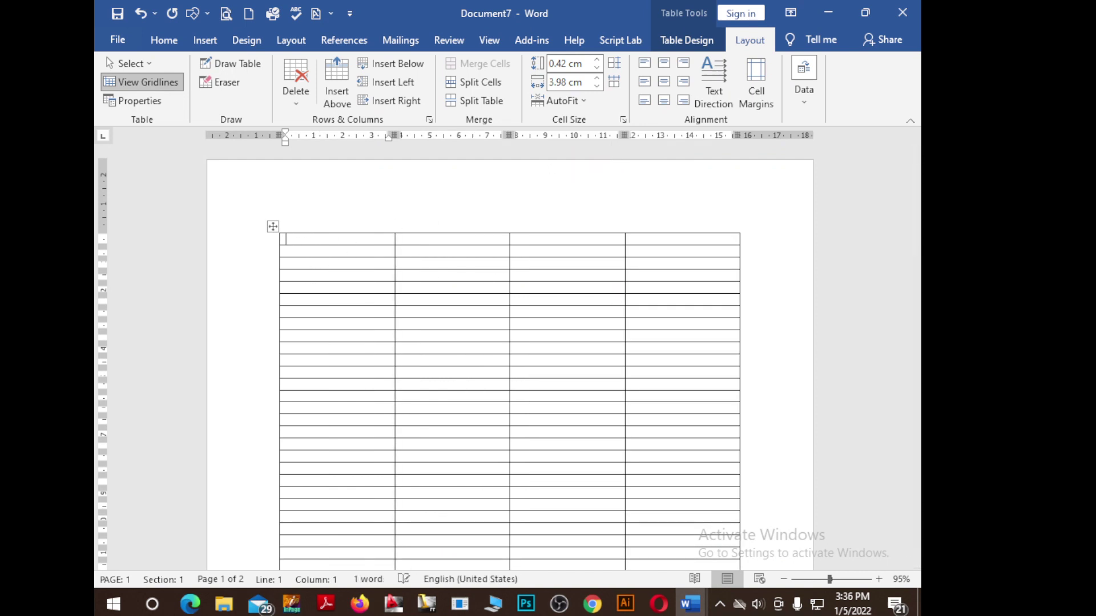
{"action": "key", "text": "Tab"}
{"action": "type", "text": "FA"}
{"action": "type", "text": "THER"}
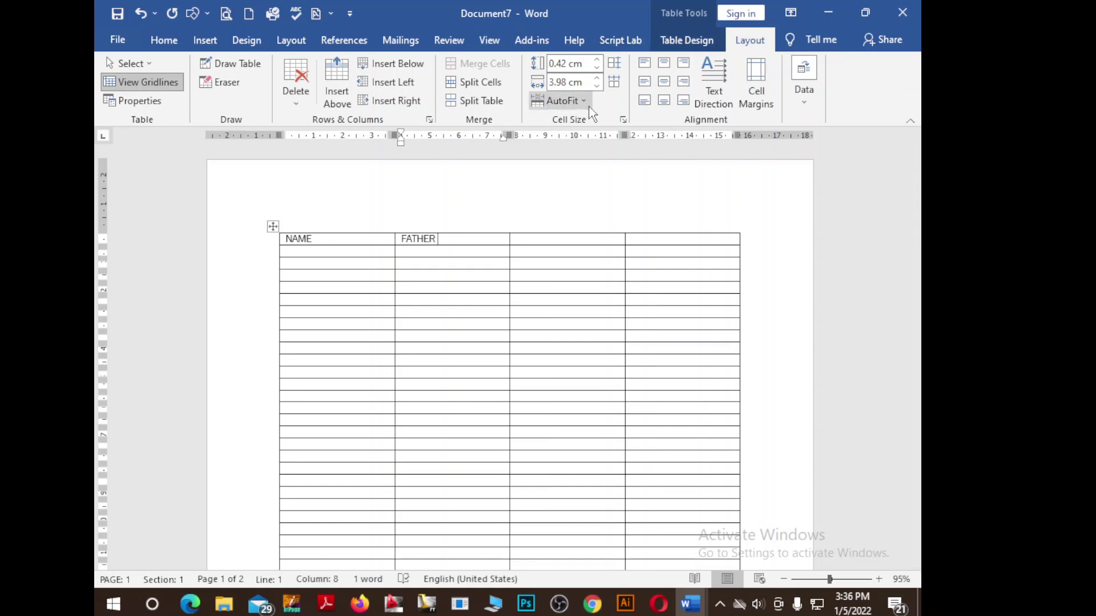
{"action": "type", "text": " NAME"}
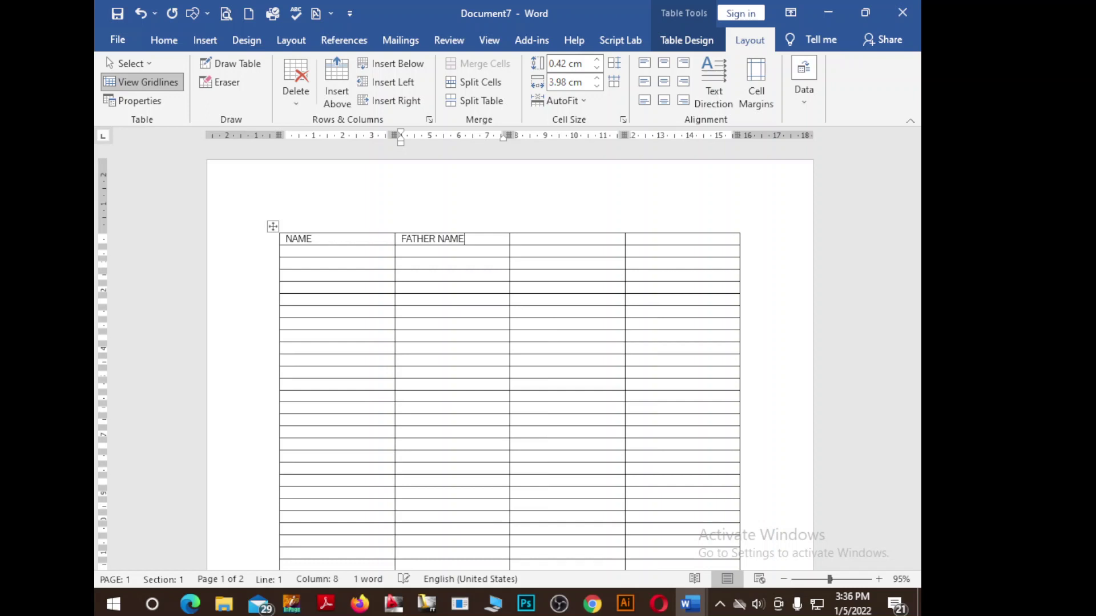
{"action": "key", "text": "Tab"}
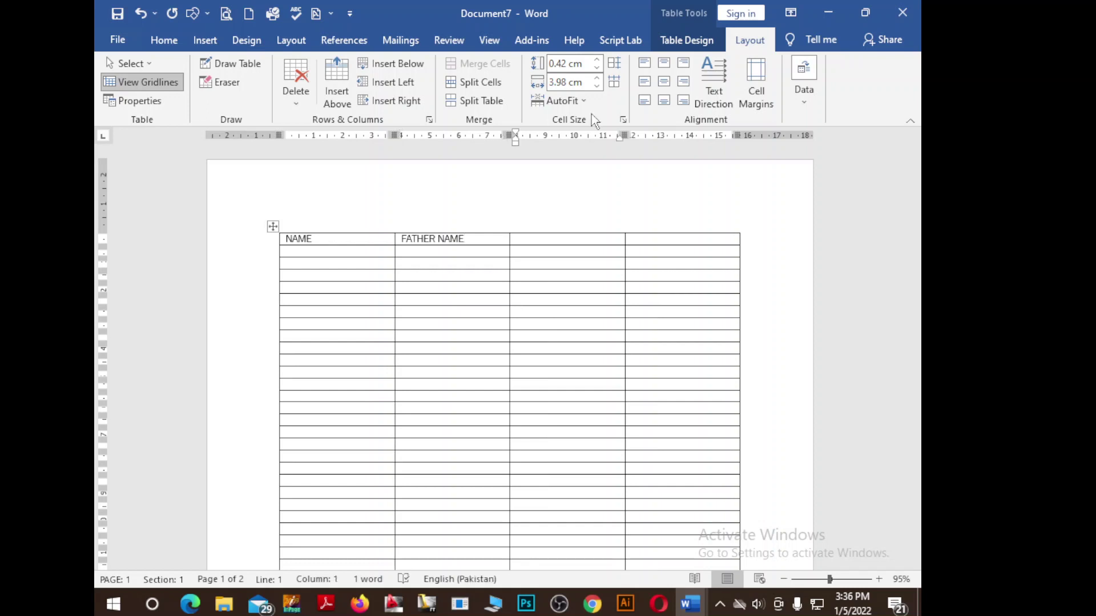
{"action": "type", "text": "sCHOOL"}
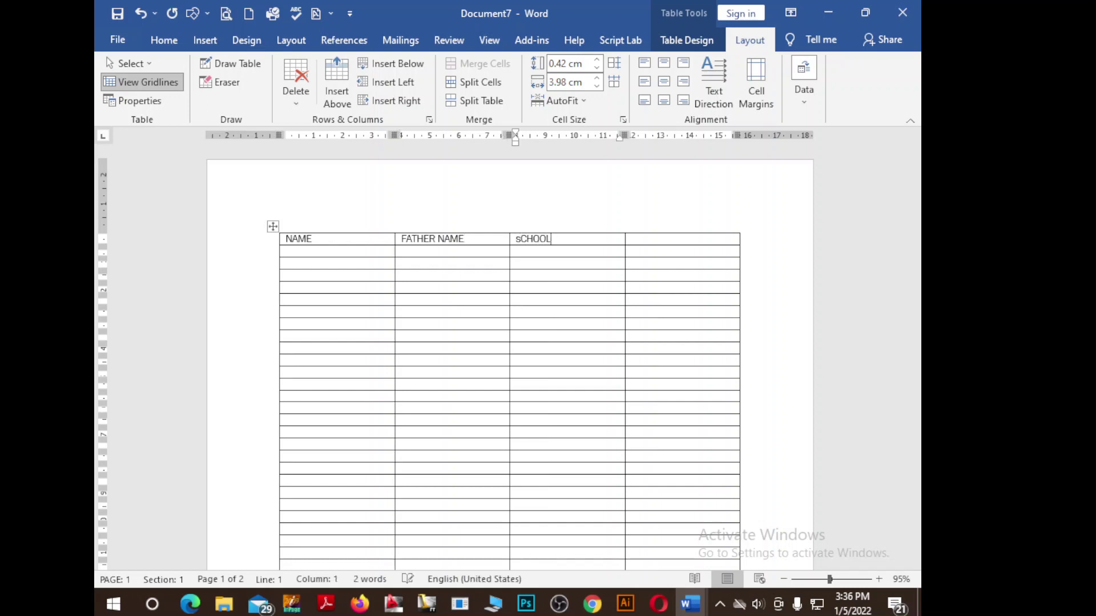
{"action": "key", "text": "Tab"}
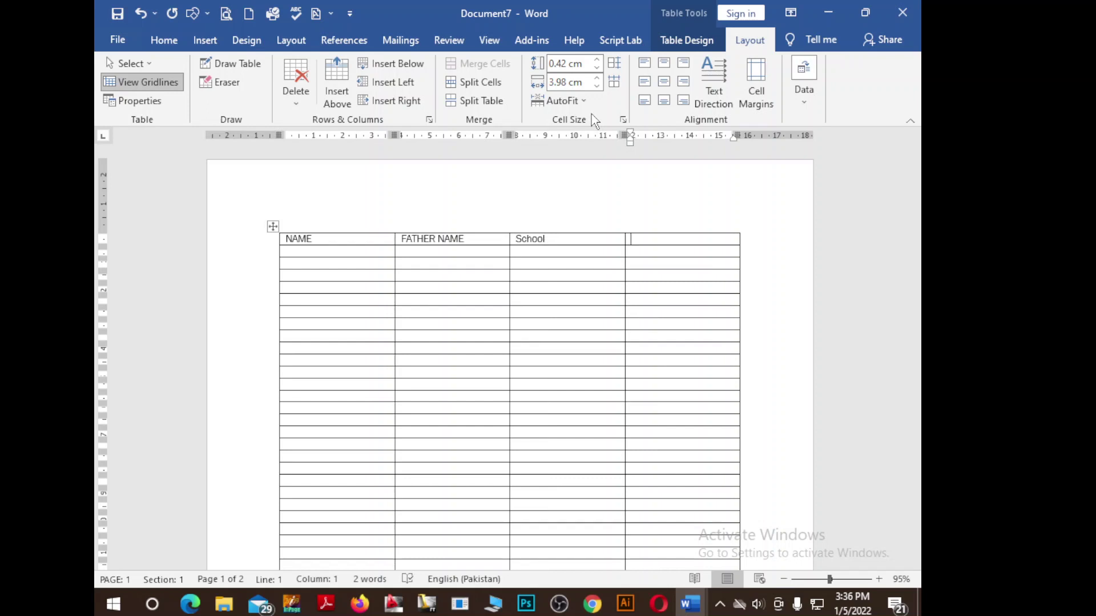
{"action": "type", "text": "Grade"}
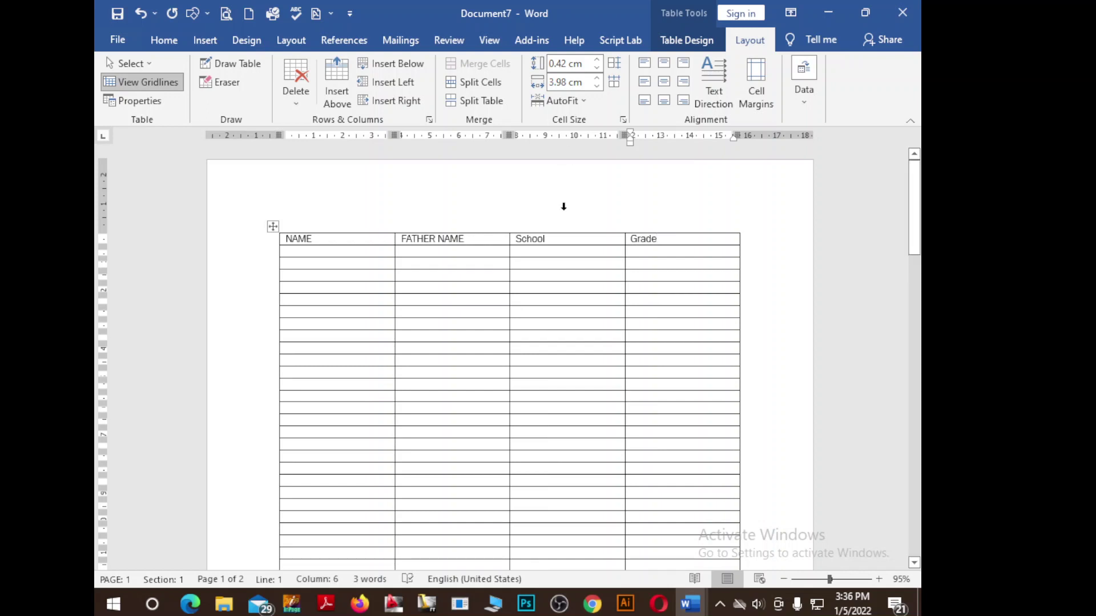
{"action": "left_click", "coordinate": [553, 287]}
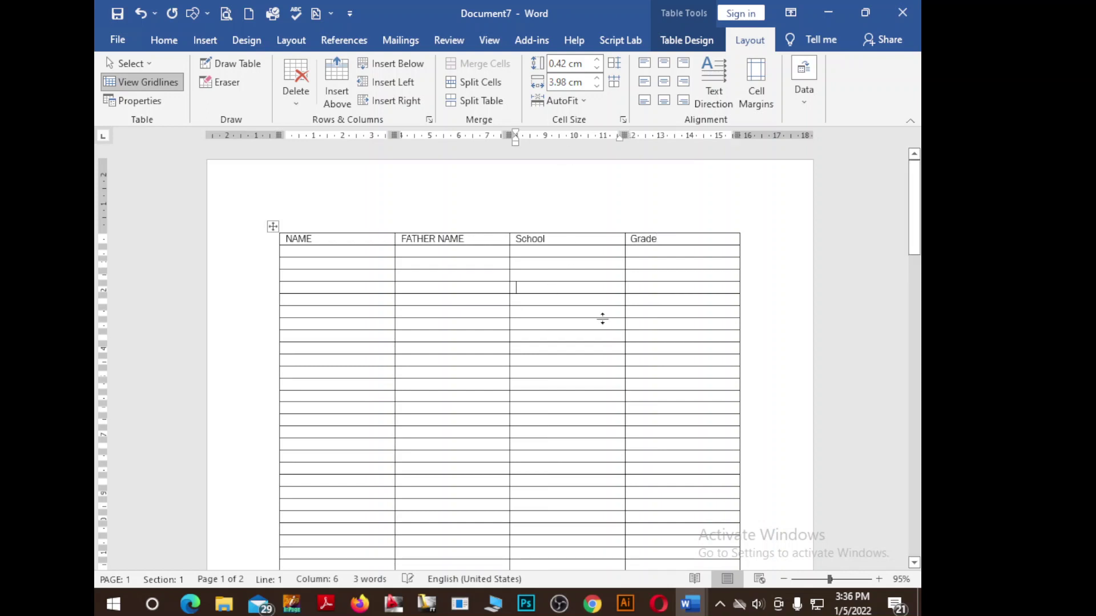
Set the NAME, FATHER NAME, School, Grade row to repeat as a header row.
{"action": "left_click", "coordinate": [290, 240]}
{"action": "left_click", "coordinate": [804, 80]}
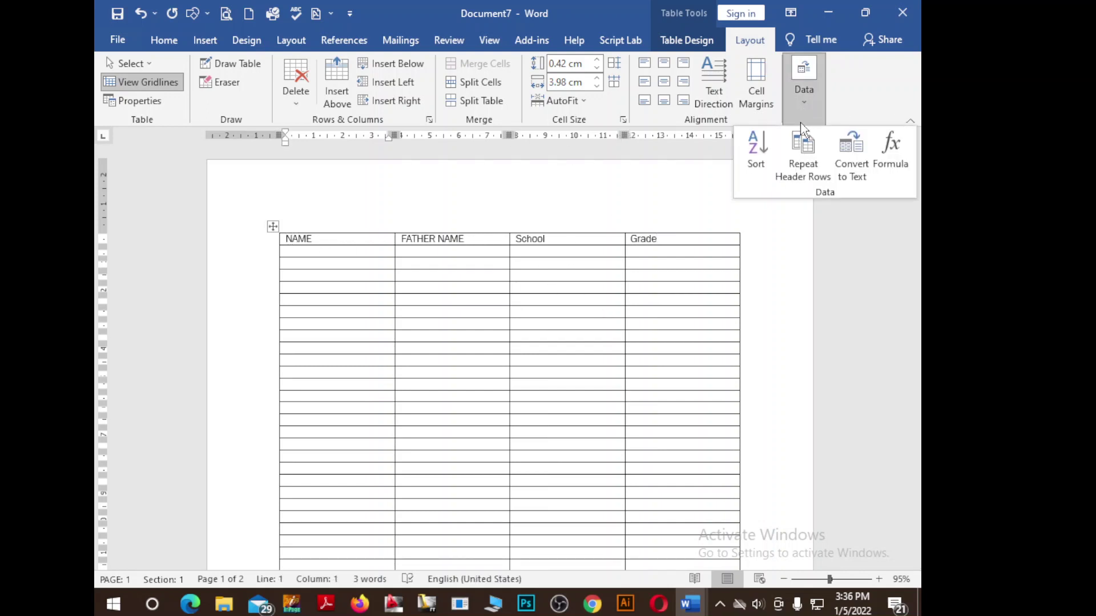
{"action": "left_click", "coordinate": [818, 175]}
{"action": "scroll", "coordinate": [610, 349], "scroll_direction": "down", "scroll_amount": 3}
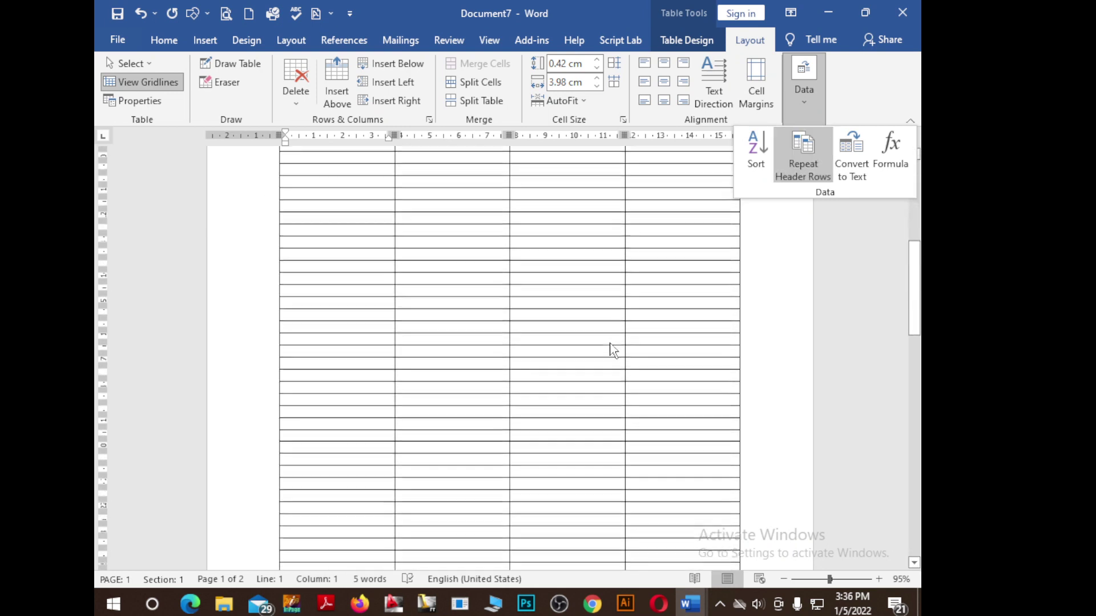
{"action": "scroll", "coordinate": [610, 349], "scroll_direction": "down", "scroll_amount": 3}
{"action": "scroll", "coordinate": [612, 343], "scroll_direction": "down", "scroll_amount": 3}
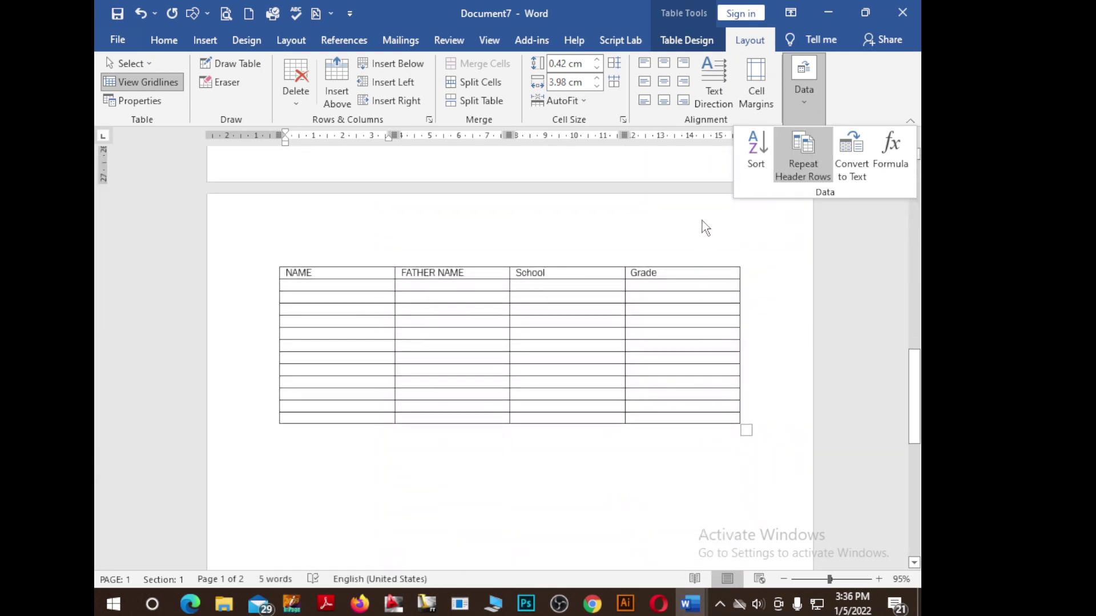
{"action": "left_click", "coordinate": [717, 325]}
Scroll to page 2 to confirm the header row repeats at the top.
{"action": "scroll", "coordinate": [717, 326], "scroll_direction": "up", "scroll_amount": 4}
{"action": "scroll", "coordinate": [716, 325], "scroll_direction": "up", "scroll_amount": 4}
{"action": "scroll", "coordinate": [716, 326], "scroll_direction": "up", "scroll_amount": 3}
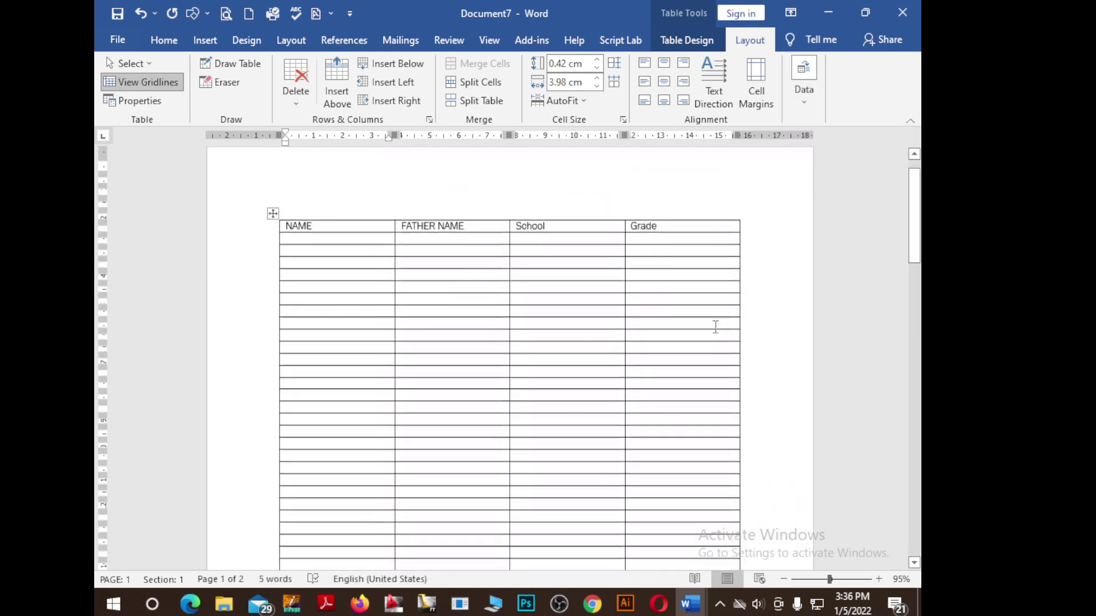
{"action": "scroll", "coordinate": [648, 315], "scroll_direction": "down", "scroll_amount": 4}
{"action": "scroll", "coordinate": [680, 350], "scroll_direction": "down", "scroll_amount": 4}
{"action": "scroll", "coordinate": [707, 365], "scroll_direction": "down", "scroll_amount": 4}
{"action": "scroll", "coordinate": [702, 350], "scroll_direction": "up", "scroll_amount": 8}
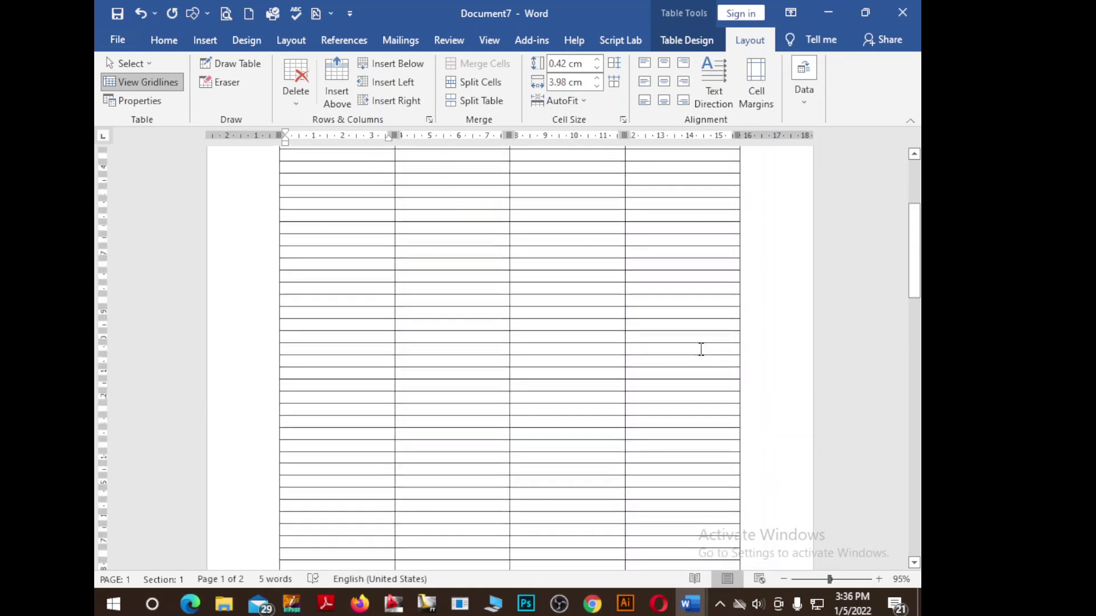
{"action": "scroll", "coordinate": [701, 349], "scroll_direction": "up", "scroll_amount": 5}
{"action": "scroll", "coordinate": [700, 350], "scroll_direction": "down", "scroll_amount": 4}
{"action": "scroll", "coordinate": [699, 347], "scroll_direction": "down", "scroll_amount": 5}
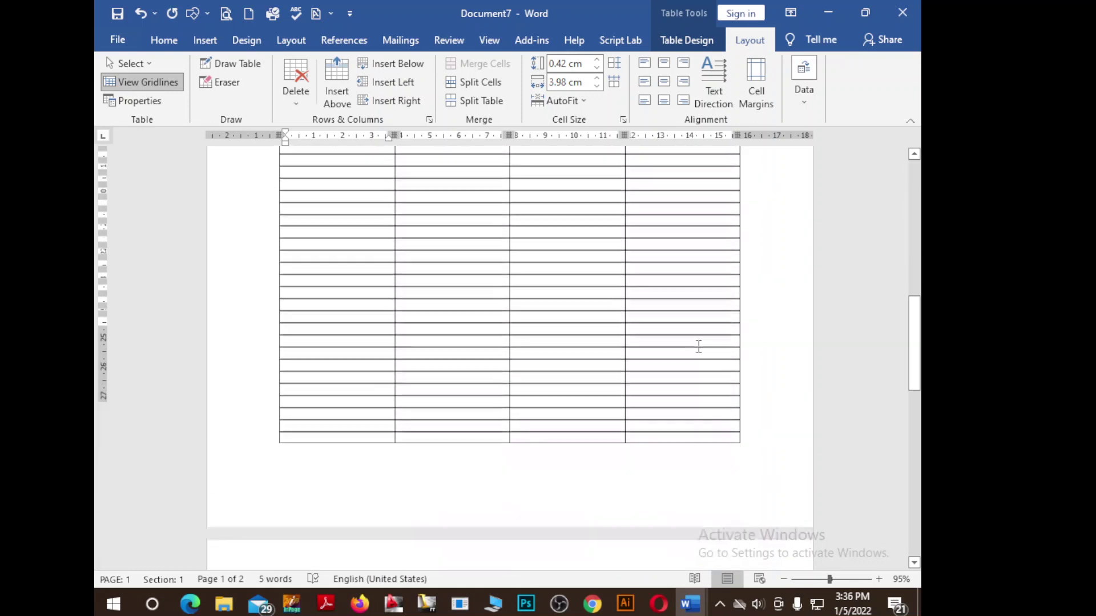
{"action": "scroll", "coordinate": [698, 347], "scroll_direction": "down", "scroll_amount": 4}
{"action": "scroll", "coordinate": [697, 345], "scroll_direction": "down", "scroll_amount": 4}
{"action": "scroll", "coordinate": [702, 348], "scroll_direction": "down", "scroll_amount": 4}
{"action": "scroll", "coordinate": [704, 349], "scroll_direction": "up", "scroll_amount": 5}
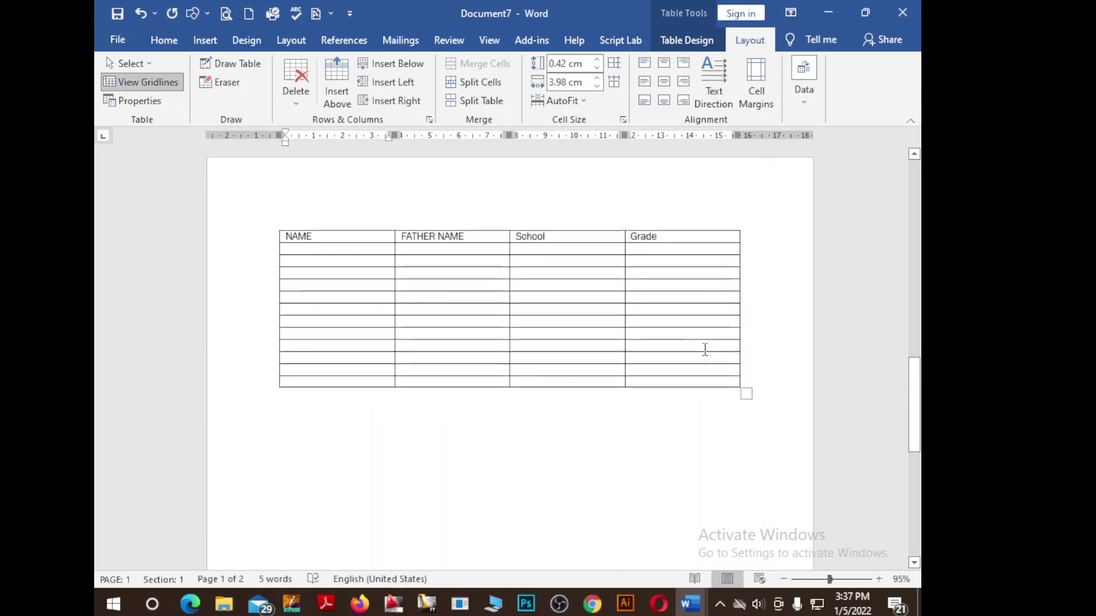
{"action": "scroll", "coordinate": [460, 481], "scroll_direction": "down", "scroll_amount": 1}
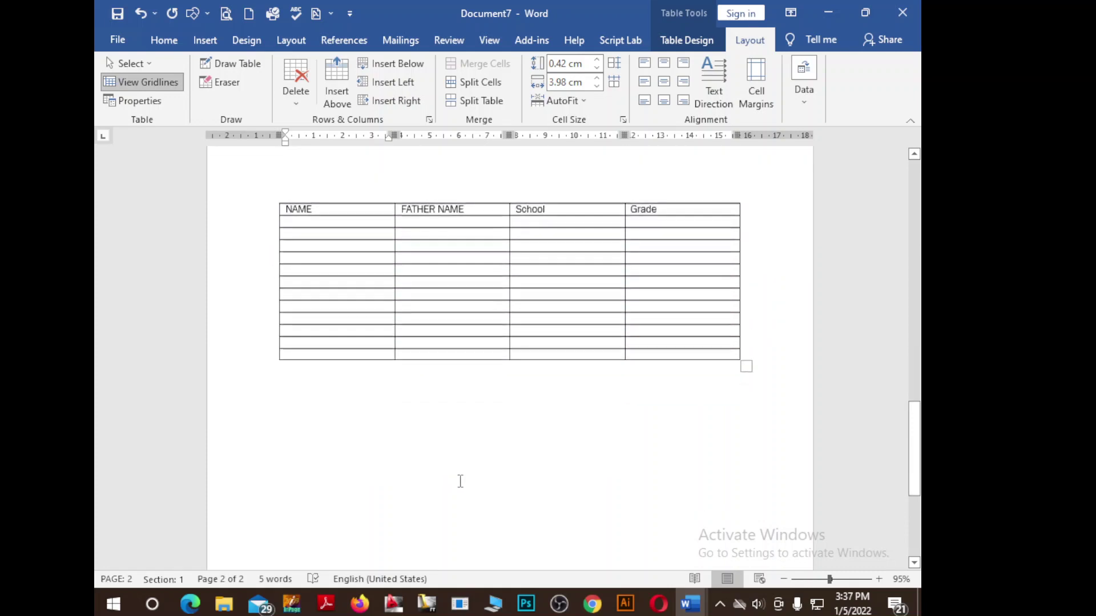
{"action": "scroll", "coordinate": [460, 481], "scroll_direction": "down", "scroll_amount": 5}
{"action": "scroll", "coordinate": [470, 482], "scroll_direction": "up", "scroll_amount": 3}
{"action": "scroll", "coordinate": [485, 494], "scroll_direction": "up", "scroll_amount": 5}
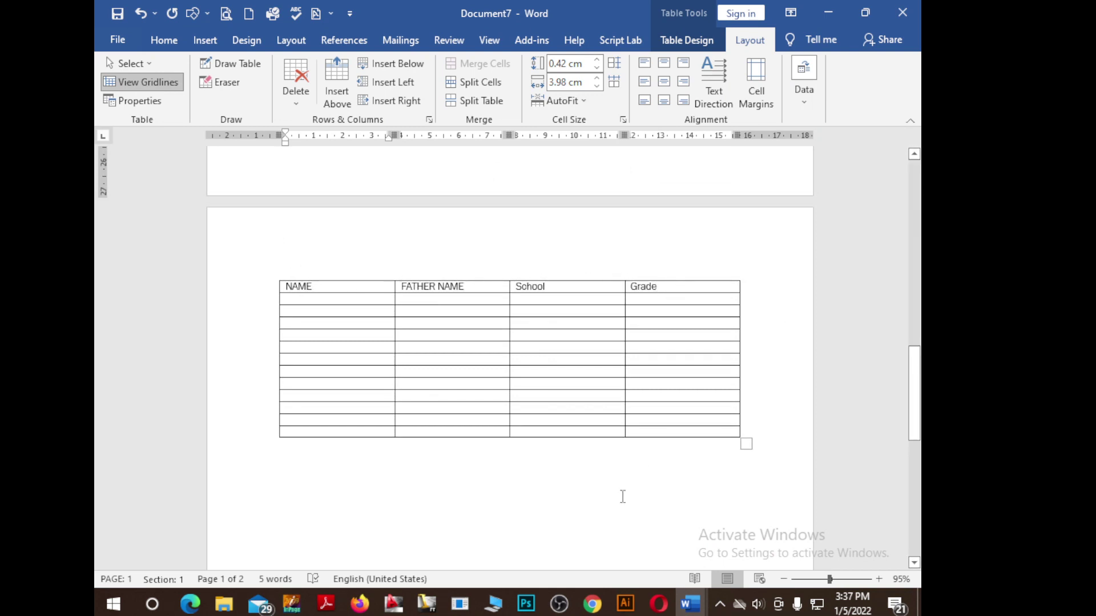
Cycle through the Help, File, Home and Insert tabs, then bring the OBS window forward.
{"action": "scroll", "coordinate": [362, 228], "scroll_direction": "up", "scroll_amount": 5}
{"action": "left_click", "coordinate": [574, 39]}
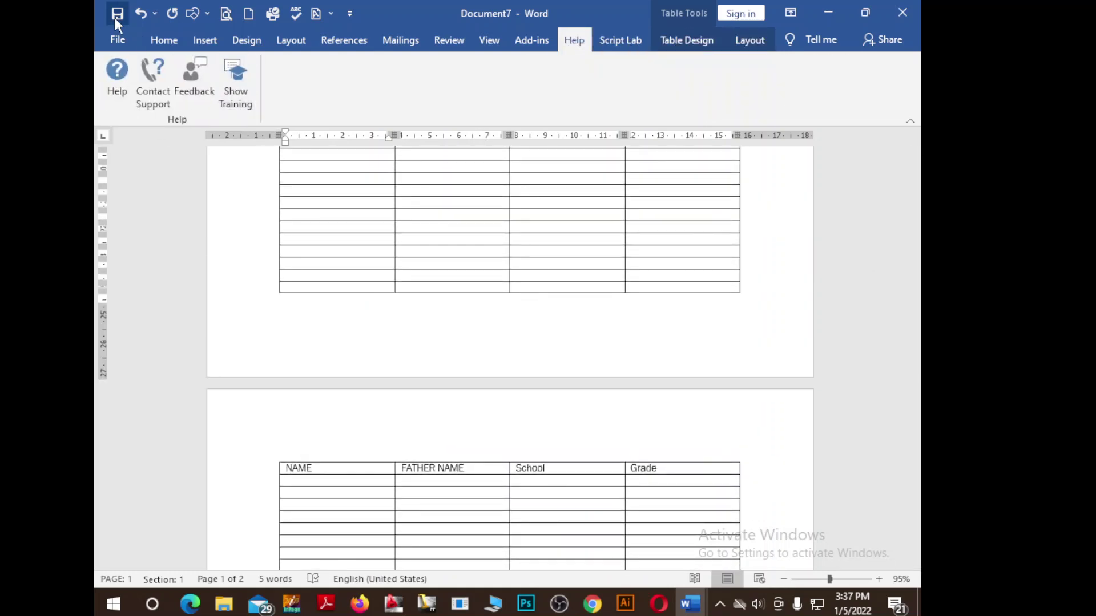
{"action": "left_click", "coordinate": [120, 41]}
{"action": "left_click", "coordinate": [117, 48]}
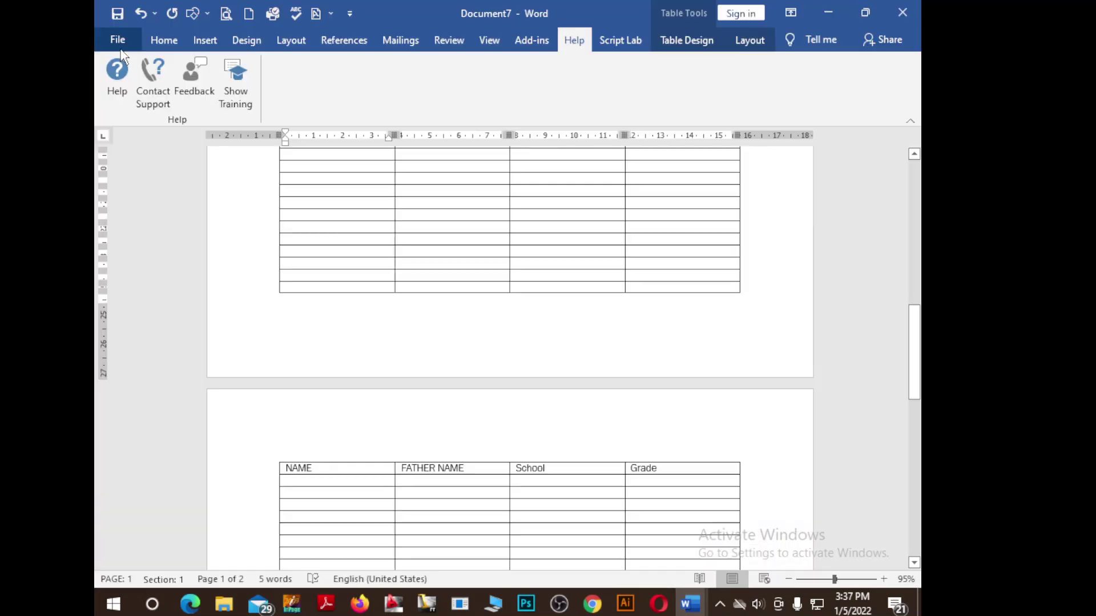
{"action": "left_click", "coordinate": [160, 40]}
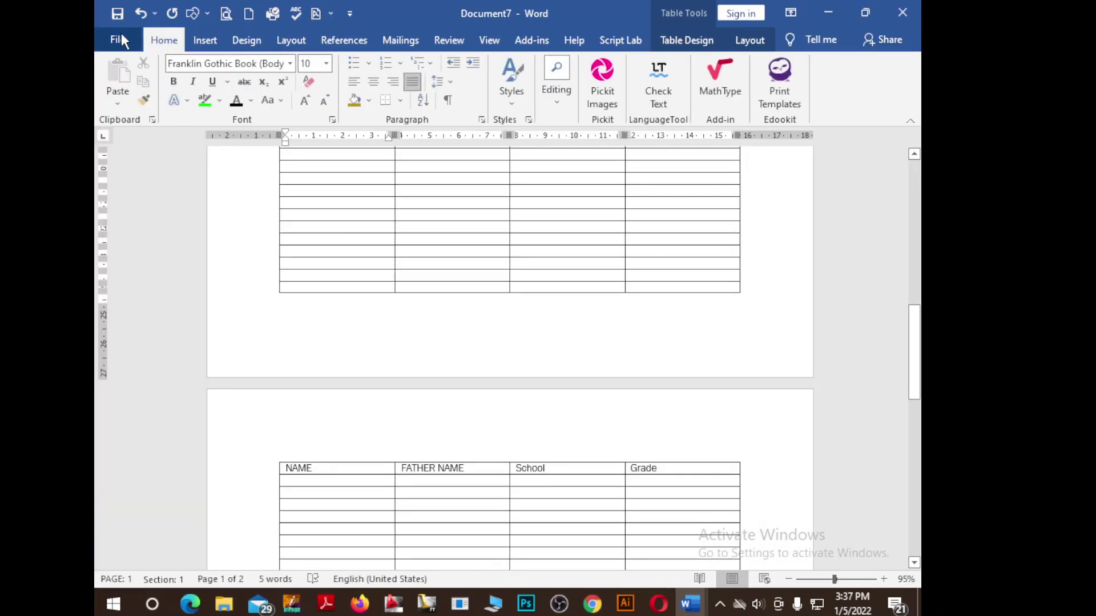
{"action": "left_click", "coordinate": [194, 44]}
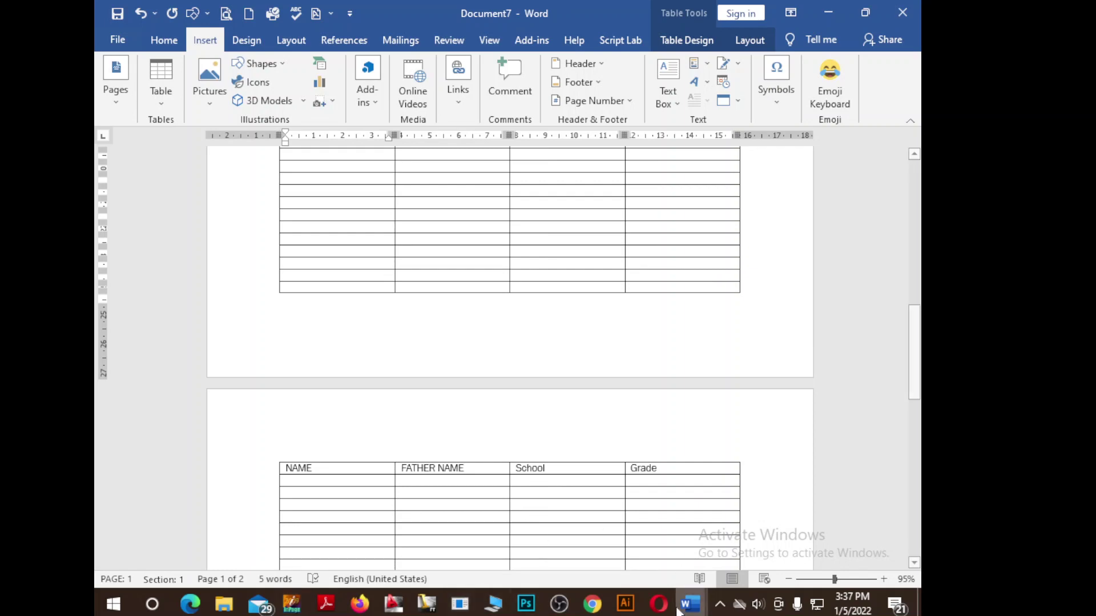
{"action": "left_click", "coordinate": [561, 604]}
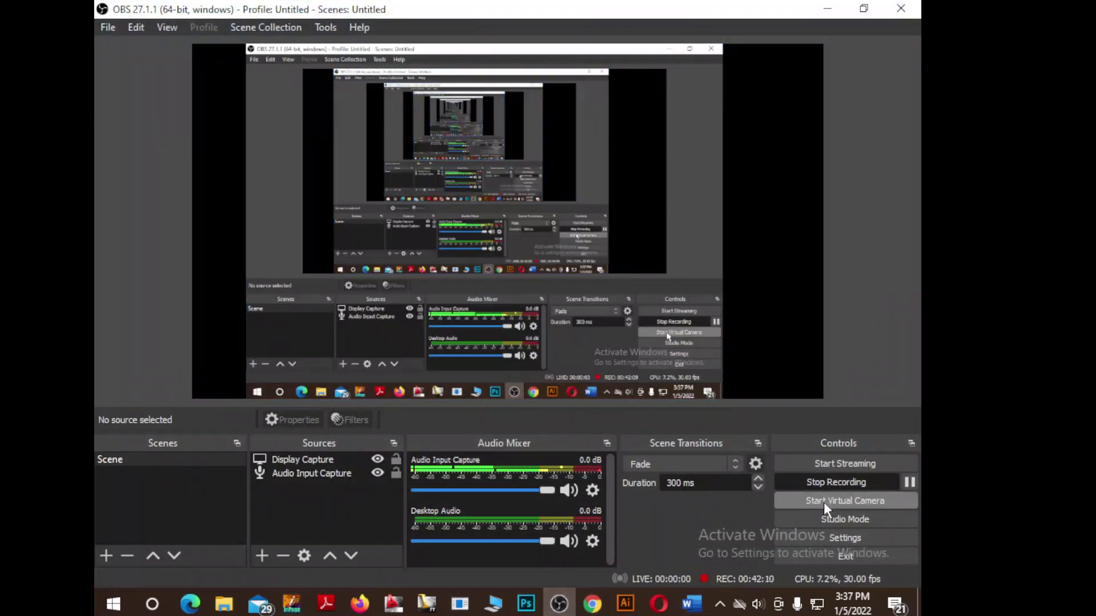